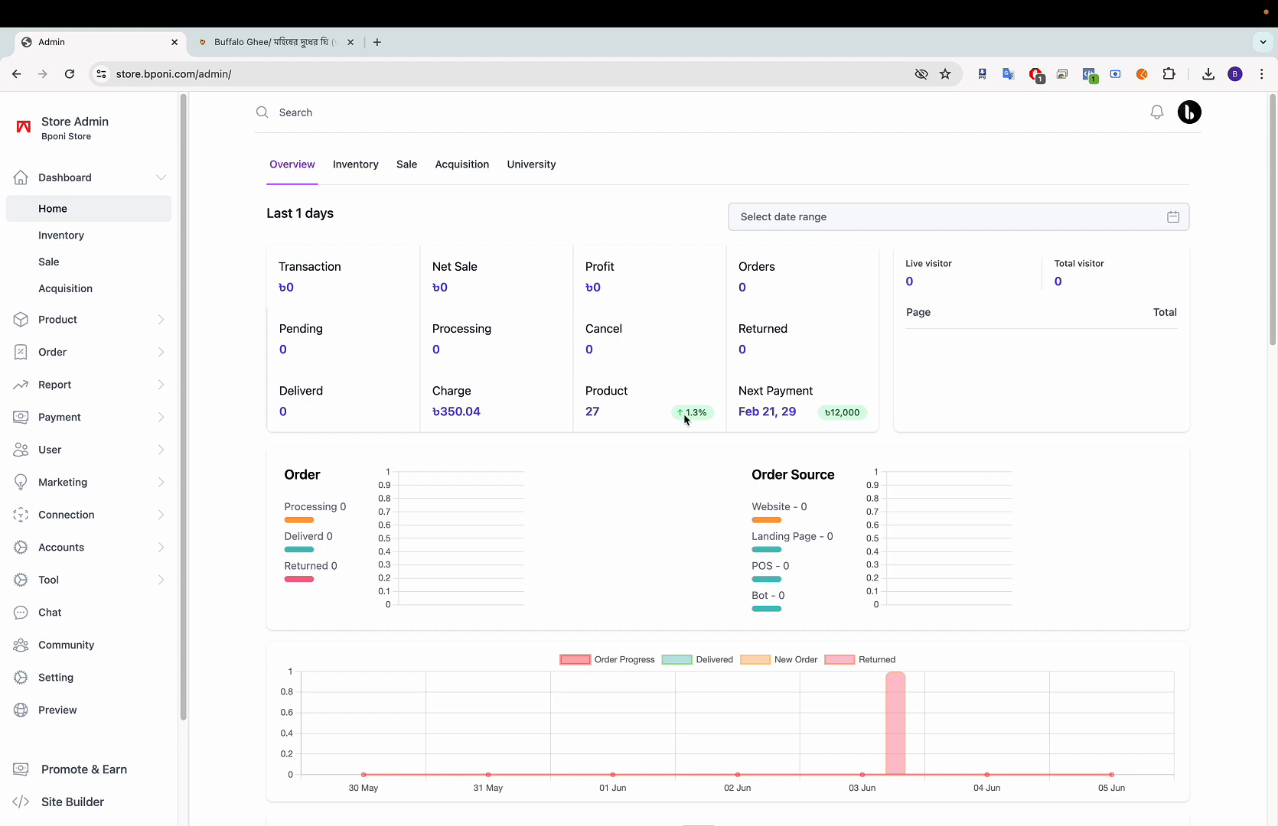
Step: Open the product list and start creating a new product
{"action": "left_click", "coordinate": [70, 321]}
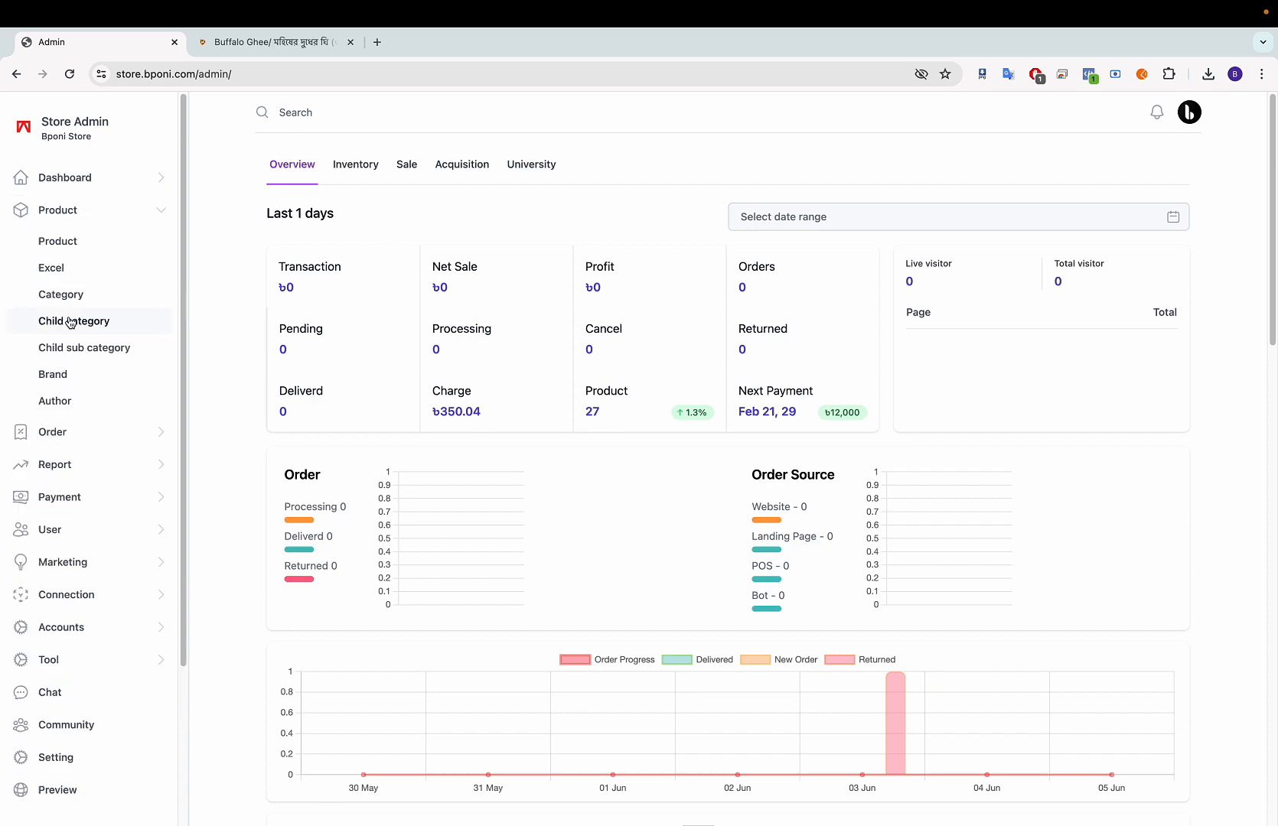
{"action": "left_click", "coordinate": [58, 242]}
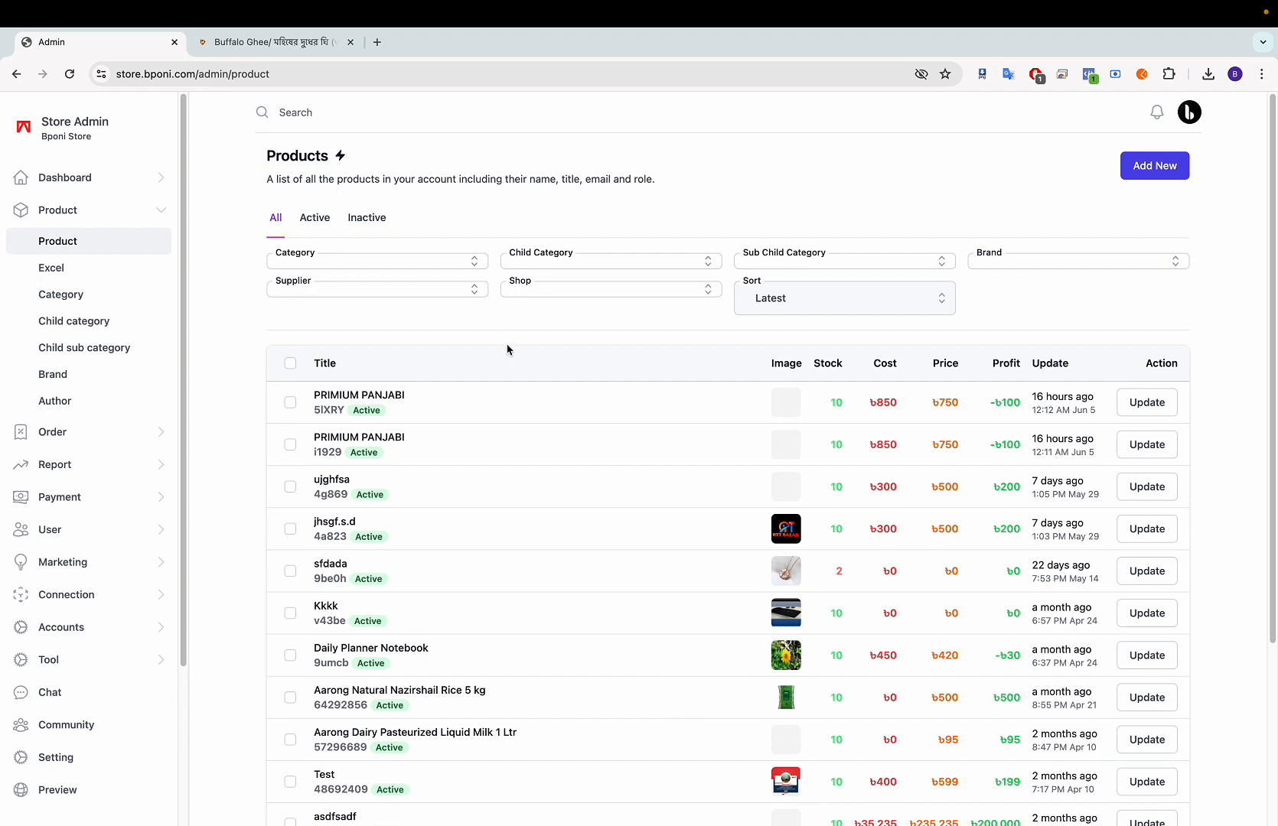
{"action": "scroll", "coordinate": [507, 350], "scroll_direction": "down", "scroll_amount": 3}
{"action": "scroll", "coordinate": [508, 350], "scroll_direction": "up", "scroll_amount": 3}
{"action": "left_click", "coordinate": [1157, 168]}
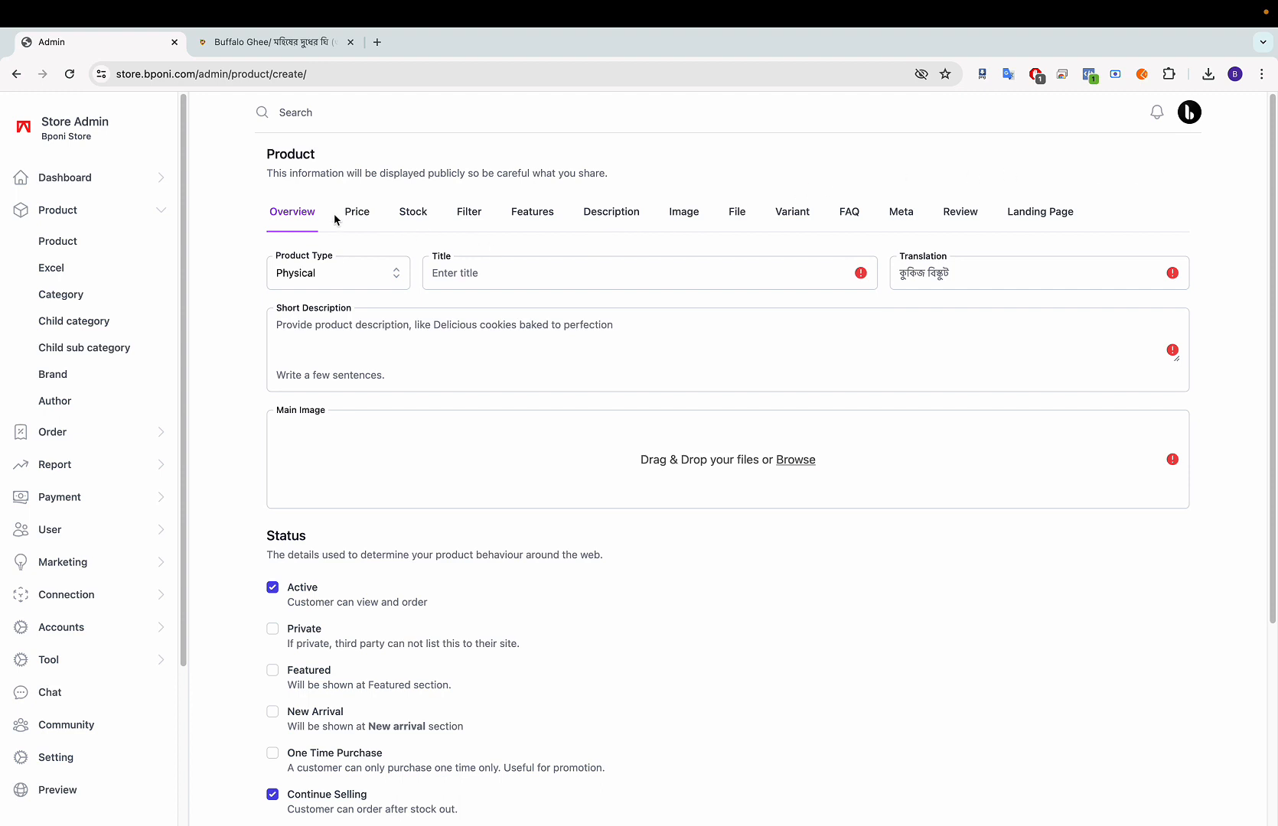
Step: Look through the new product's price and stock settings, ending back on its overview
{"action": "left_click", "coordinate": [358, 214]}
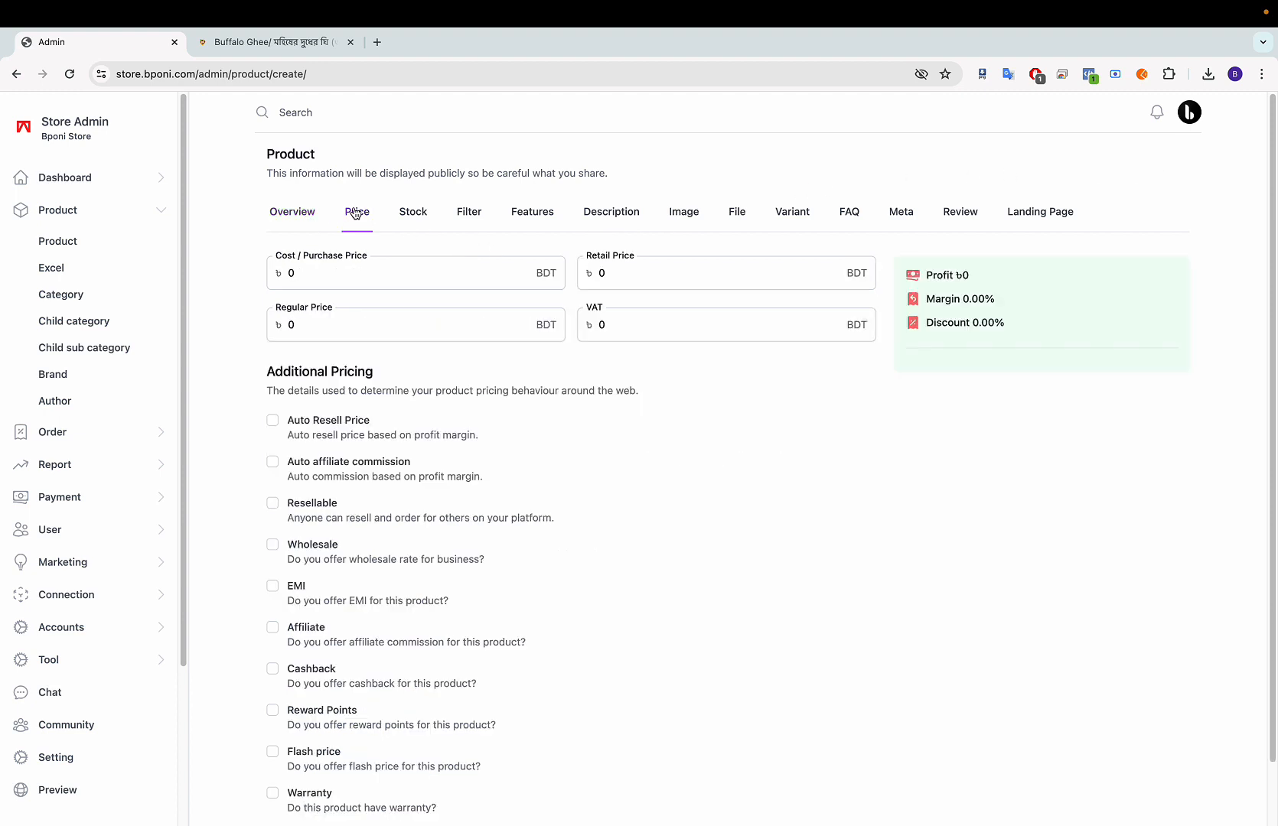
{"action": "left_click", "coordinate": [420, 214]}
{"action": "left_click", "coordinate": [311, 218]}
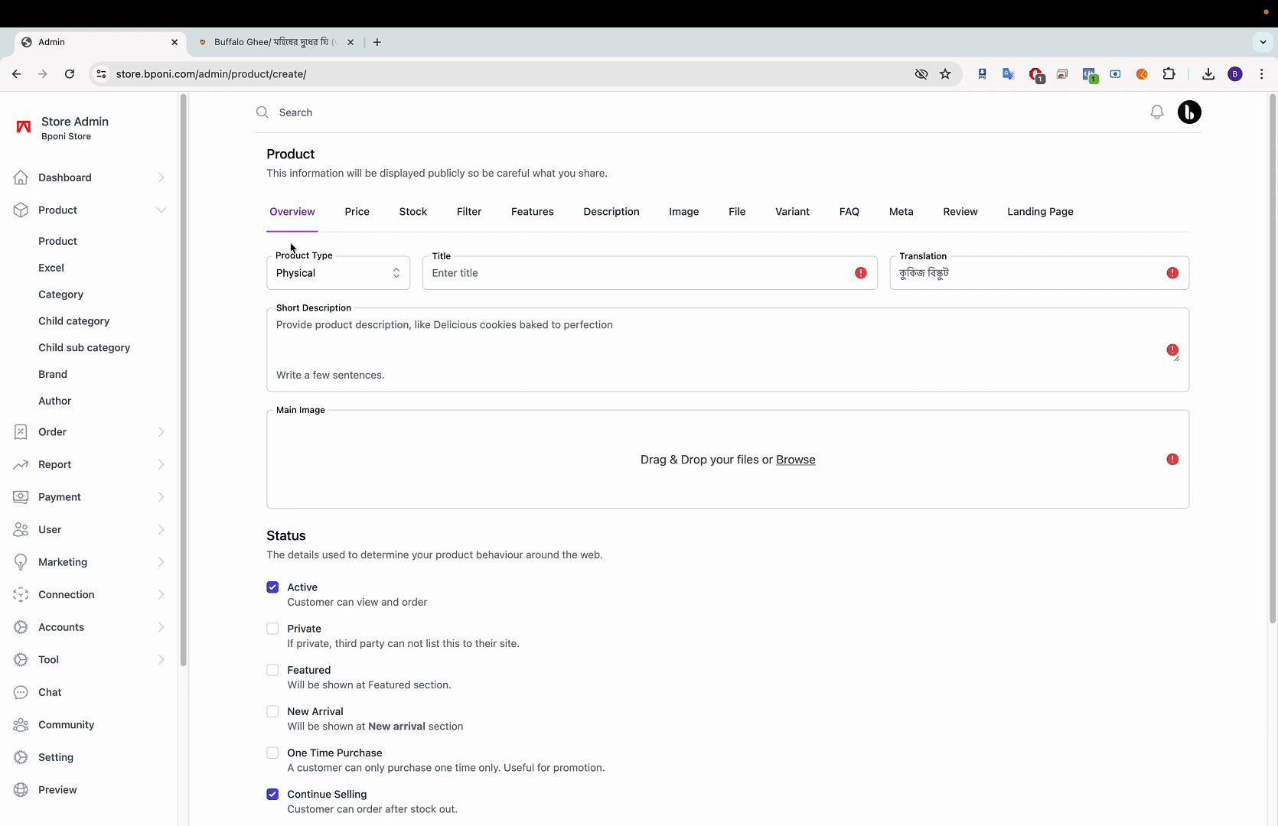
Step: Switch the product type to Course to preview its form, and set it back to Physical
{"action": "left_click", "coordinate": [309, 282]}
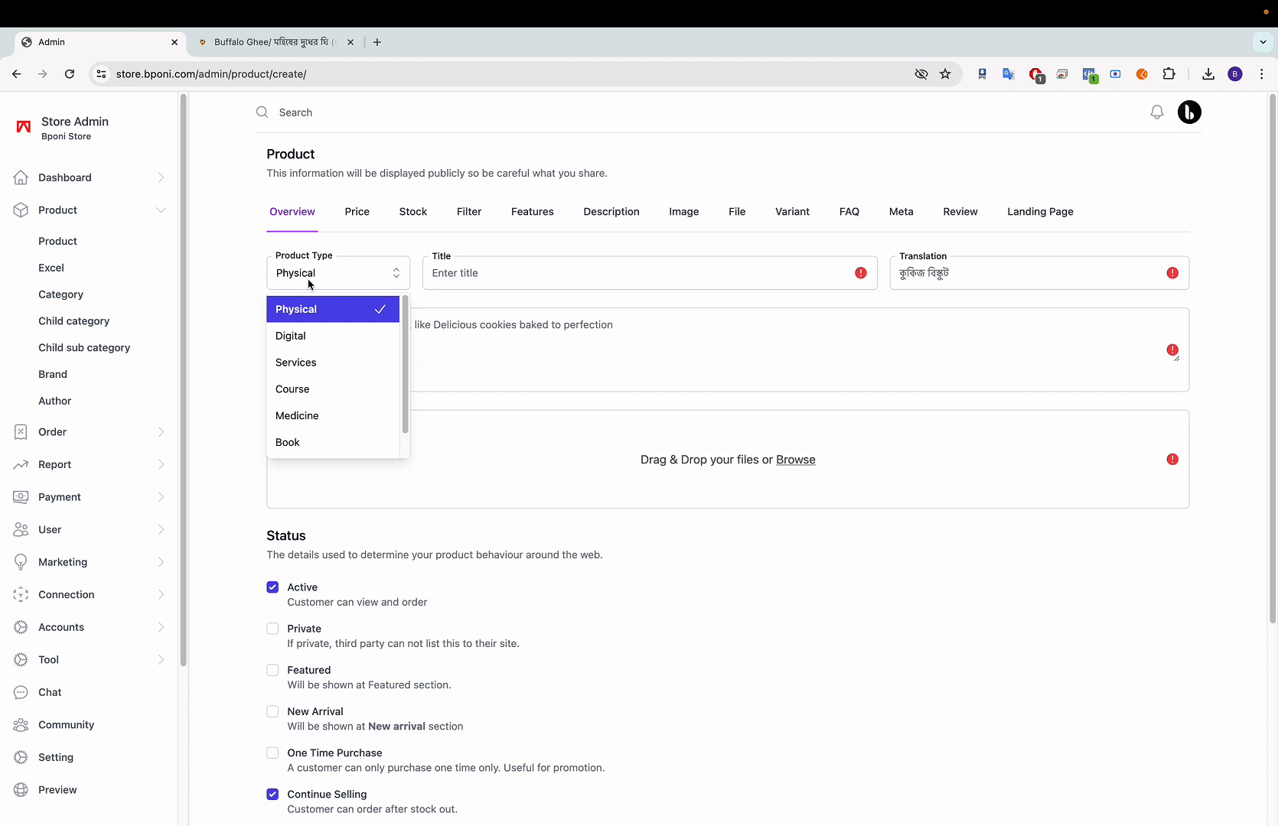
{"action": "left_click", "coordinate": [306, 387]}
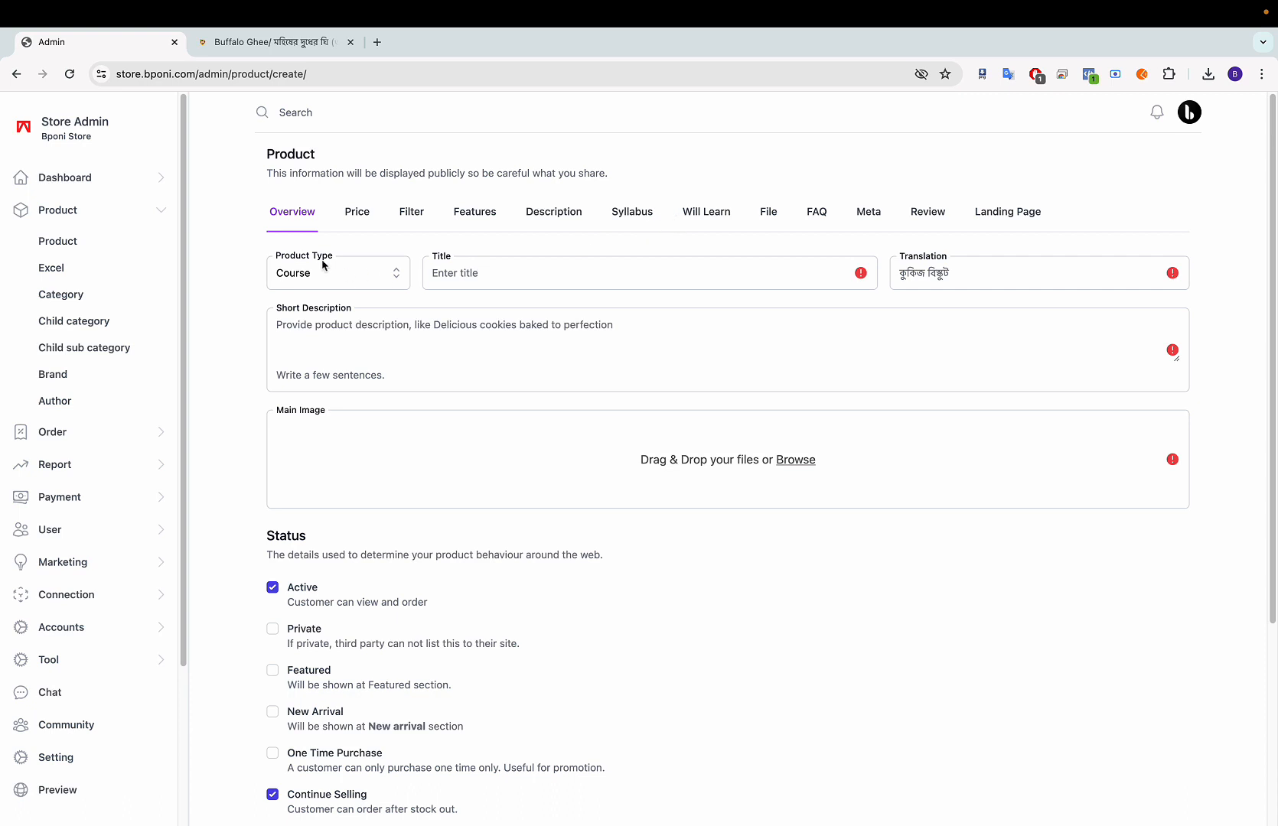
{"action": "left_click", "coordinate": [297, 271]}
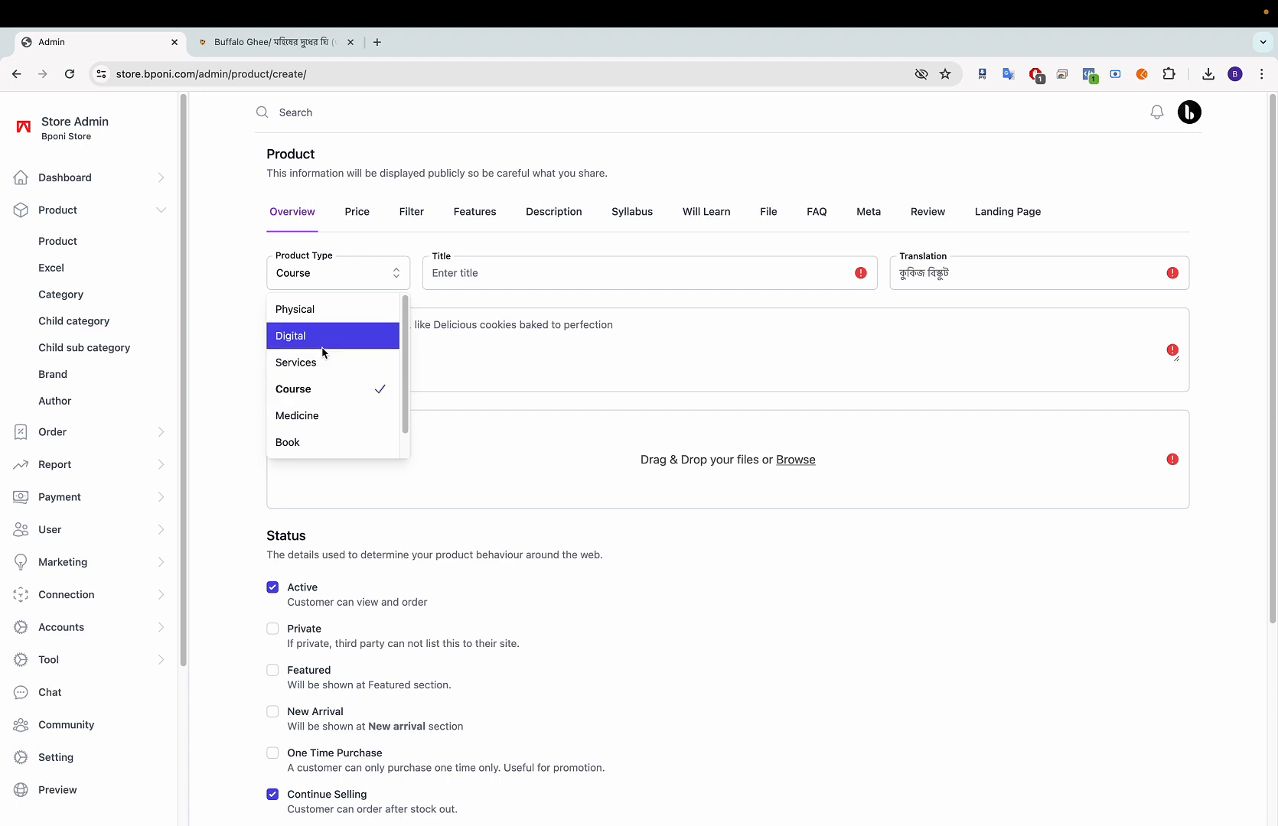
{"action": "left_click", "coordinate": [330, 313]}
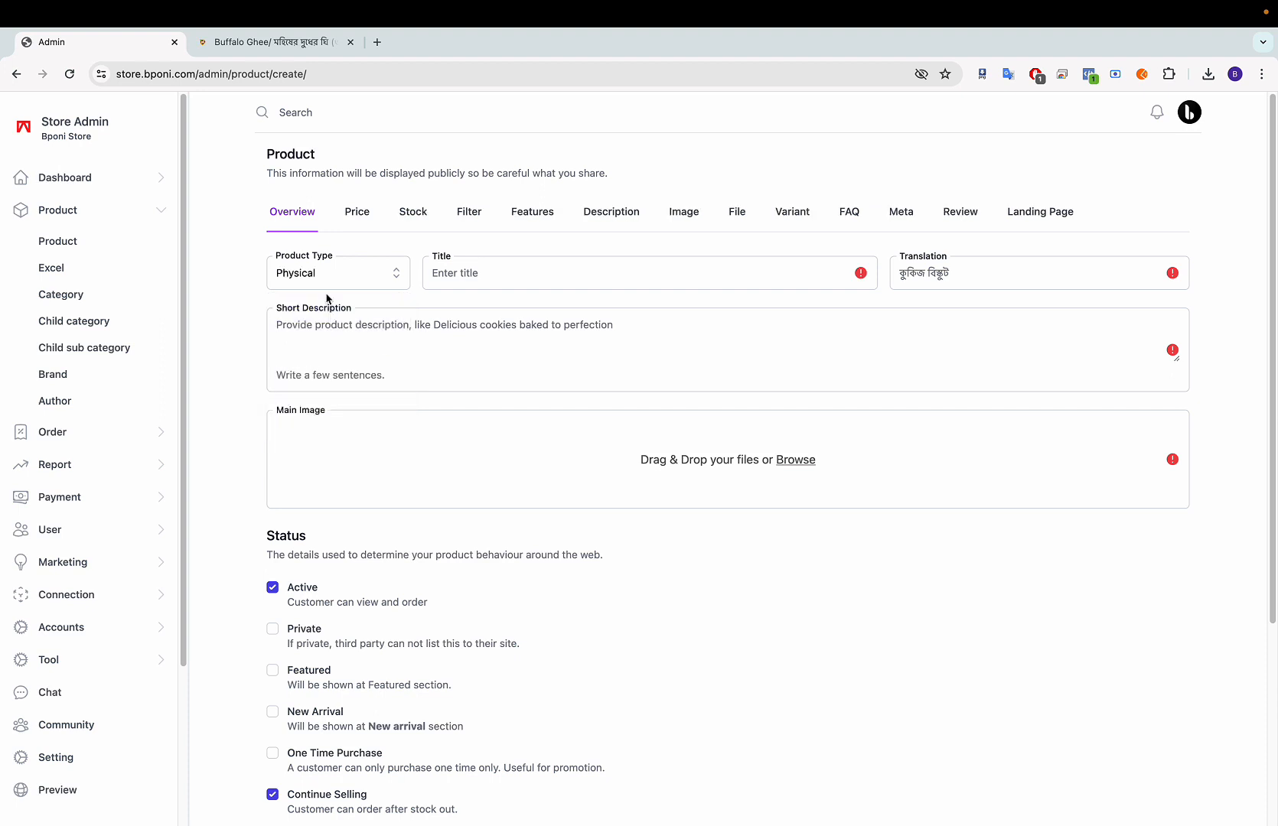
Step: Copy the full product name from the rootfoods.com.bd Buffalo Ghee page into the new product's title
{"action": "left_click", "coordinate": [488, 277]}
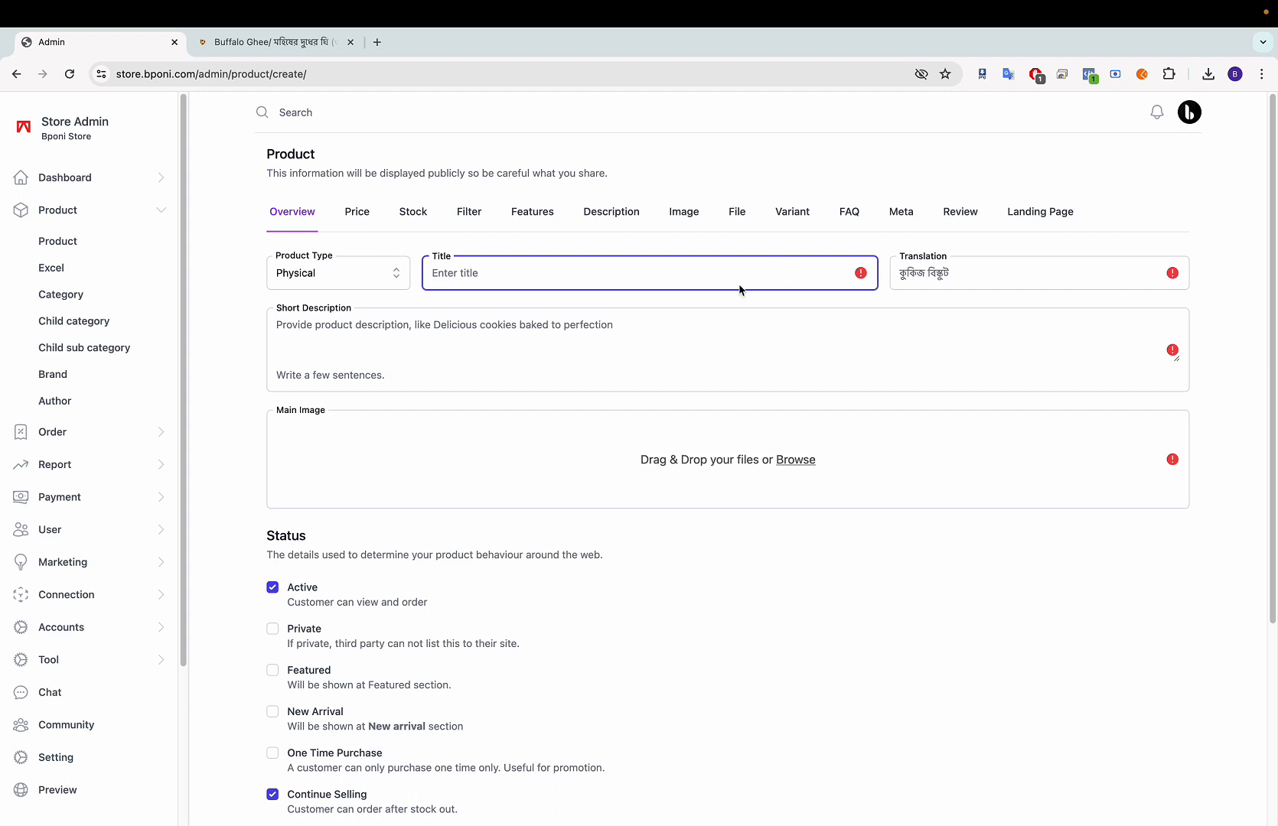
{"action": "left_click", "coordinate": [940, 272]}
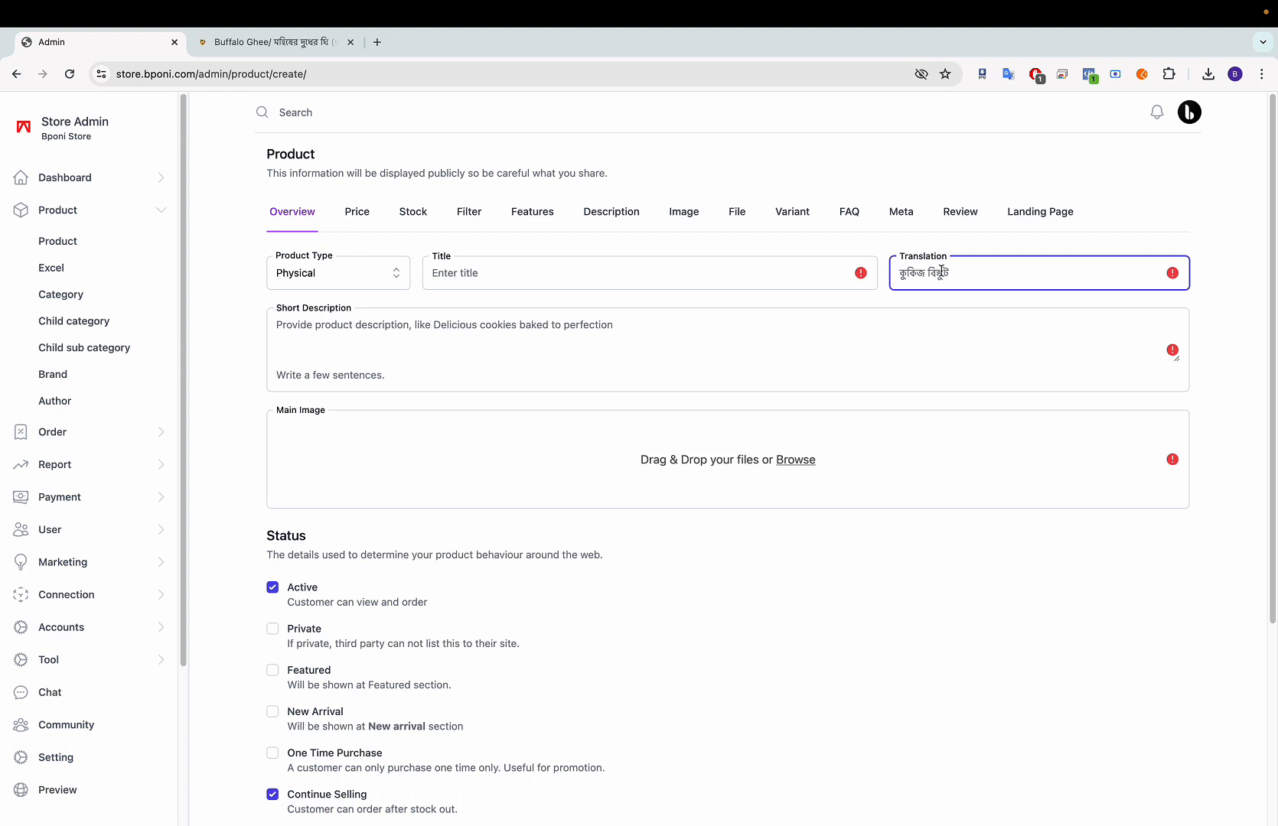
{"action": "left_click", "coordinate": [259, 46]}
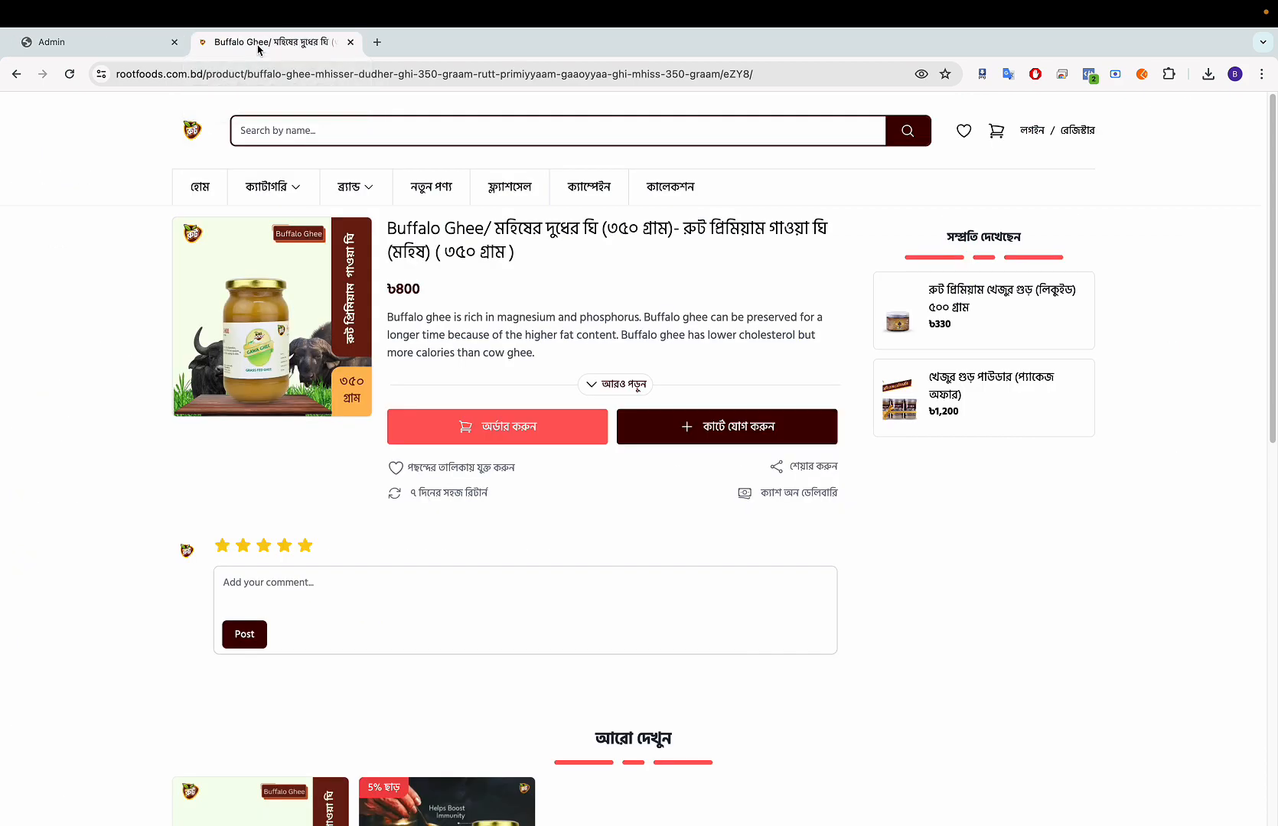
{"action": "left_click_drag", "start_coordinate": [389, 228], "coordinate": [534, 254]}
{"action": "key", "text": "ctrl+c"}
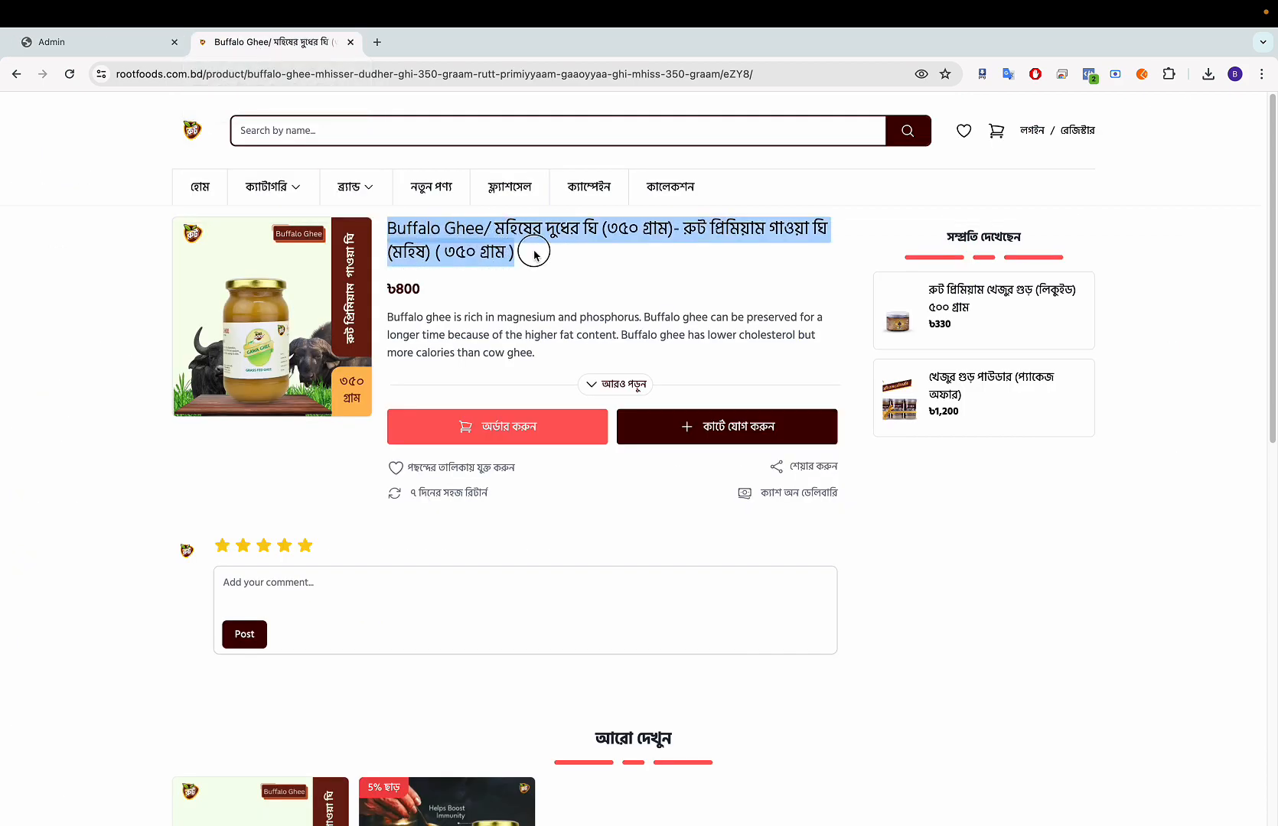
{"action": "left_click", "coordinate": [144, 47]}
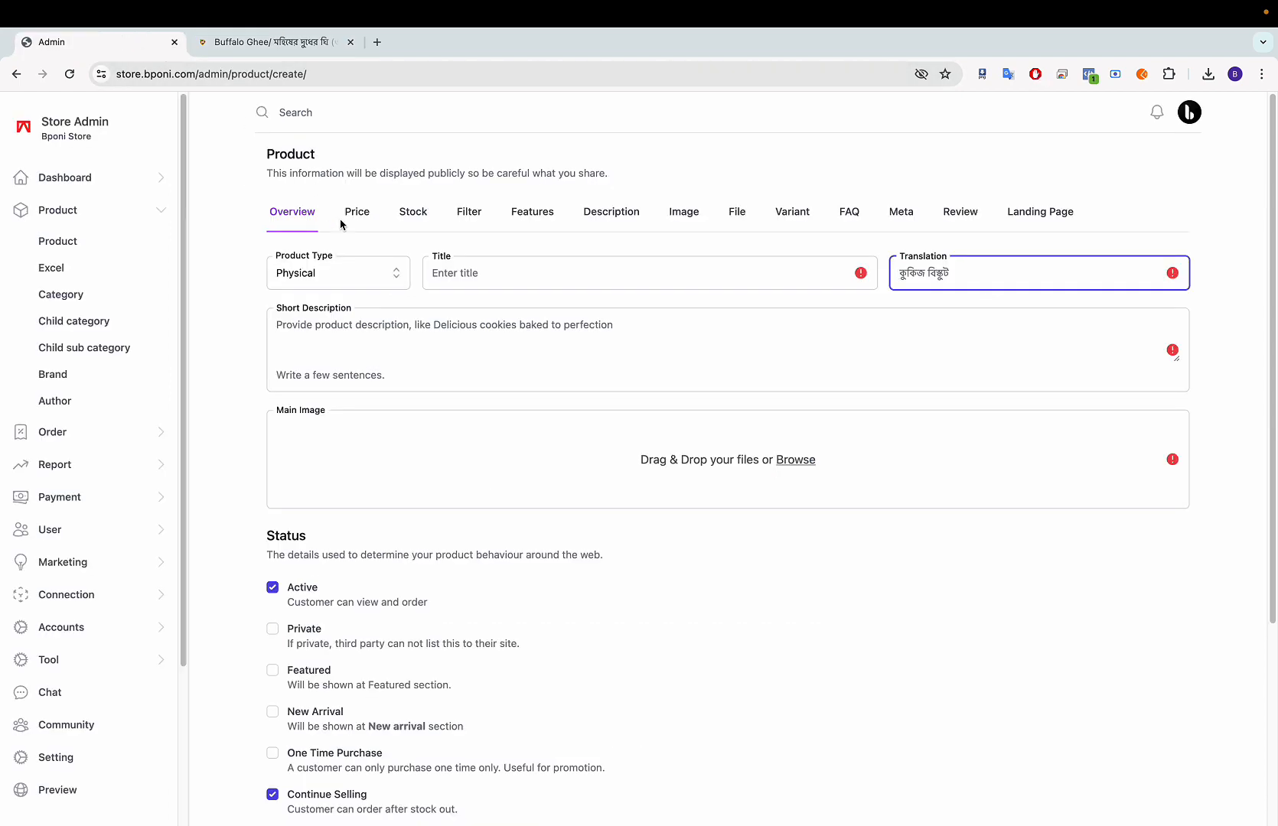
{"action": "left_click", "coordinate": [450, 272]}
{"action": "key", "text": "ctrl+v"}
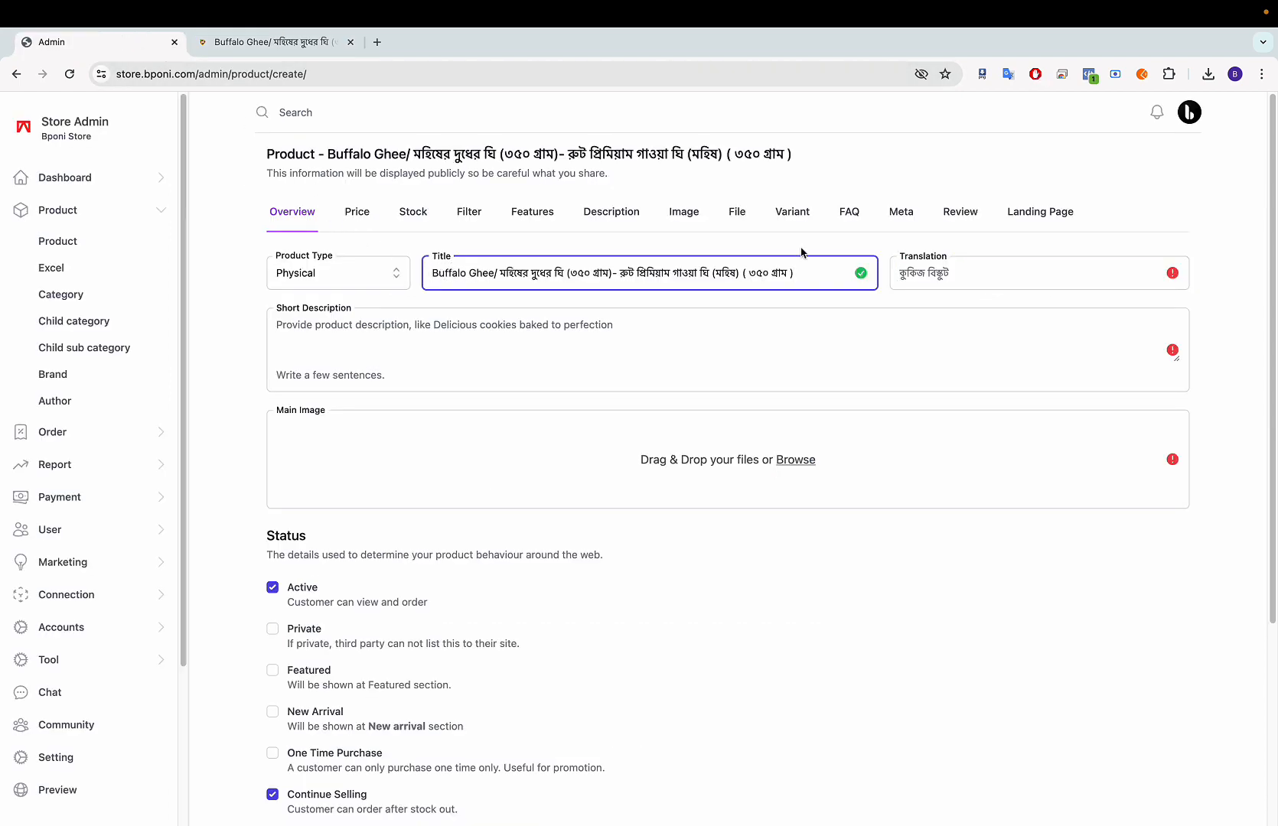
Step: Shorten the product title to "Buffalo Ghee" and set its translation to "মহিষের দুধের ঘি"
{"action": "left_click", "coordinate": [926, 275]}
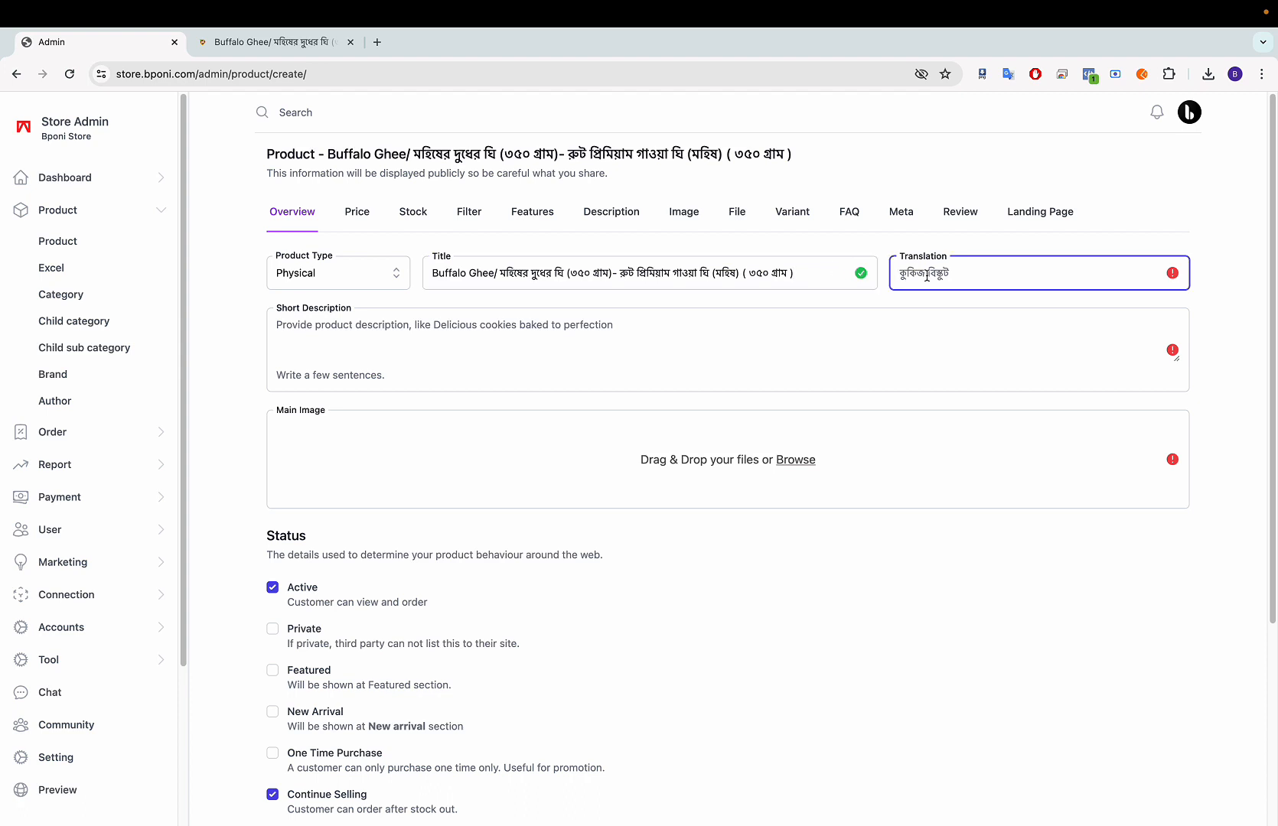
{"action": "key", "text": "ctrl+a"}
{"action": "key", "text": "ctrl+v"}
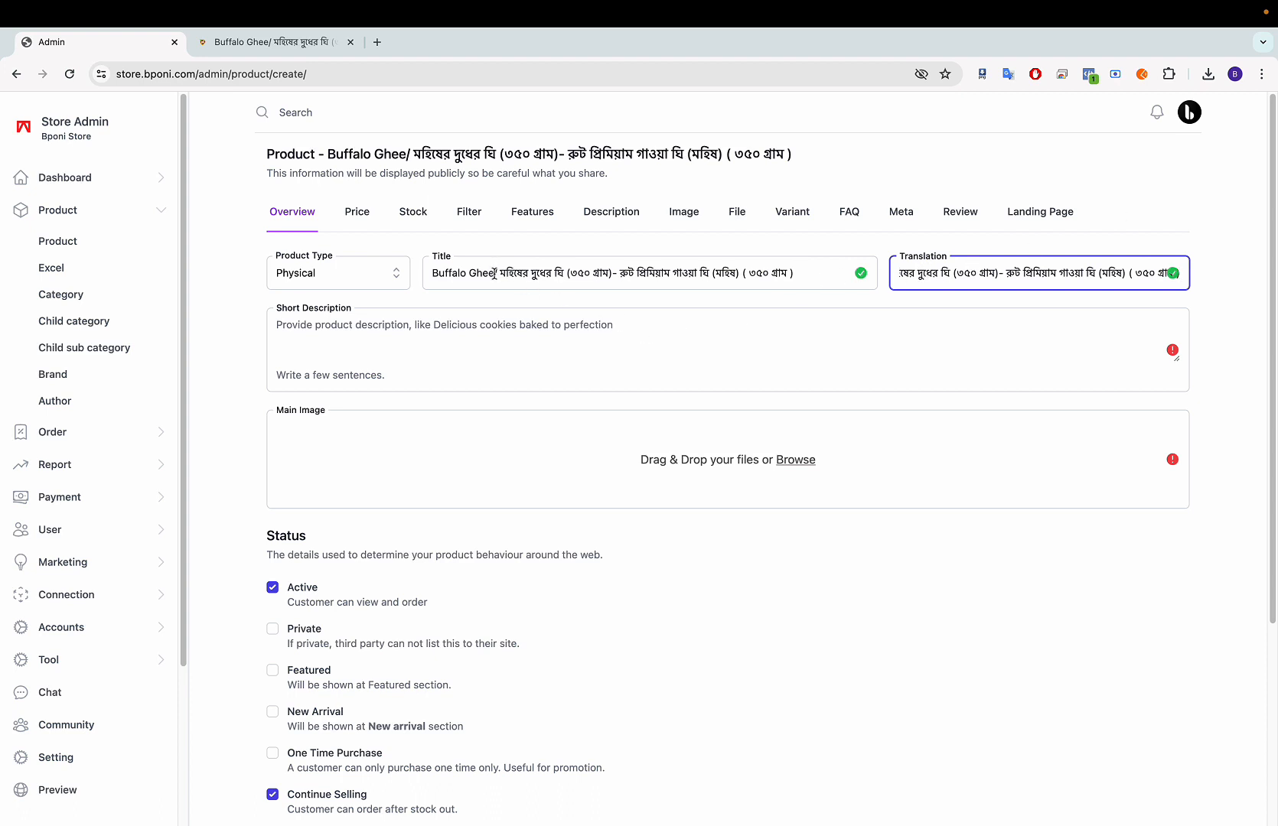
{"action": "left_click_drag", "start_coordinate": [494, 274], "coordinate": [810, 275]}
{"action": "key", "text": "BackSpace"}
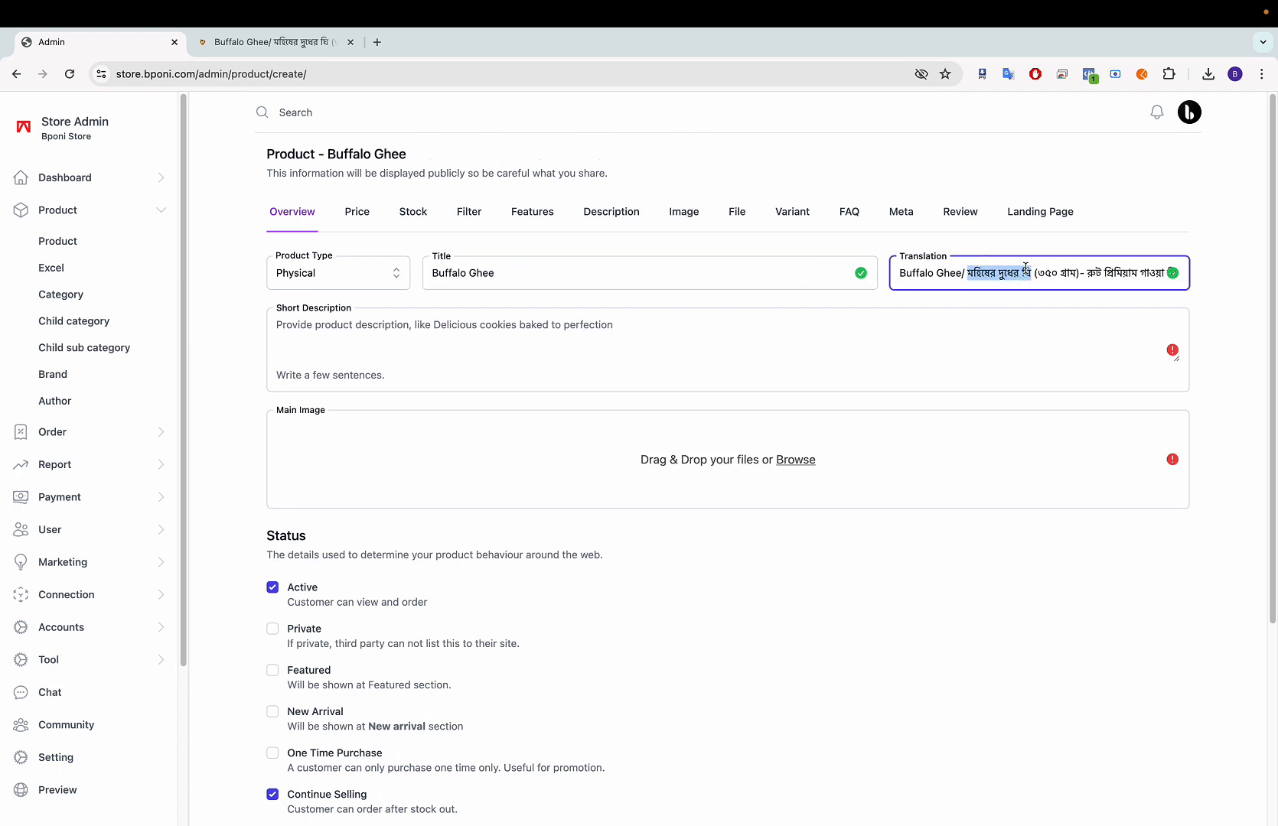
{"action": "key", "text": "super+a"}
{"action": "type", "text": "মহিষের দুধের ঘি"}
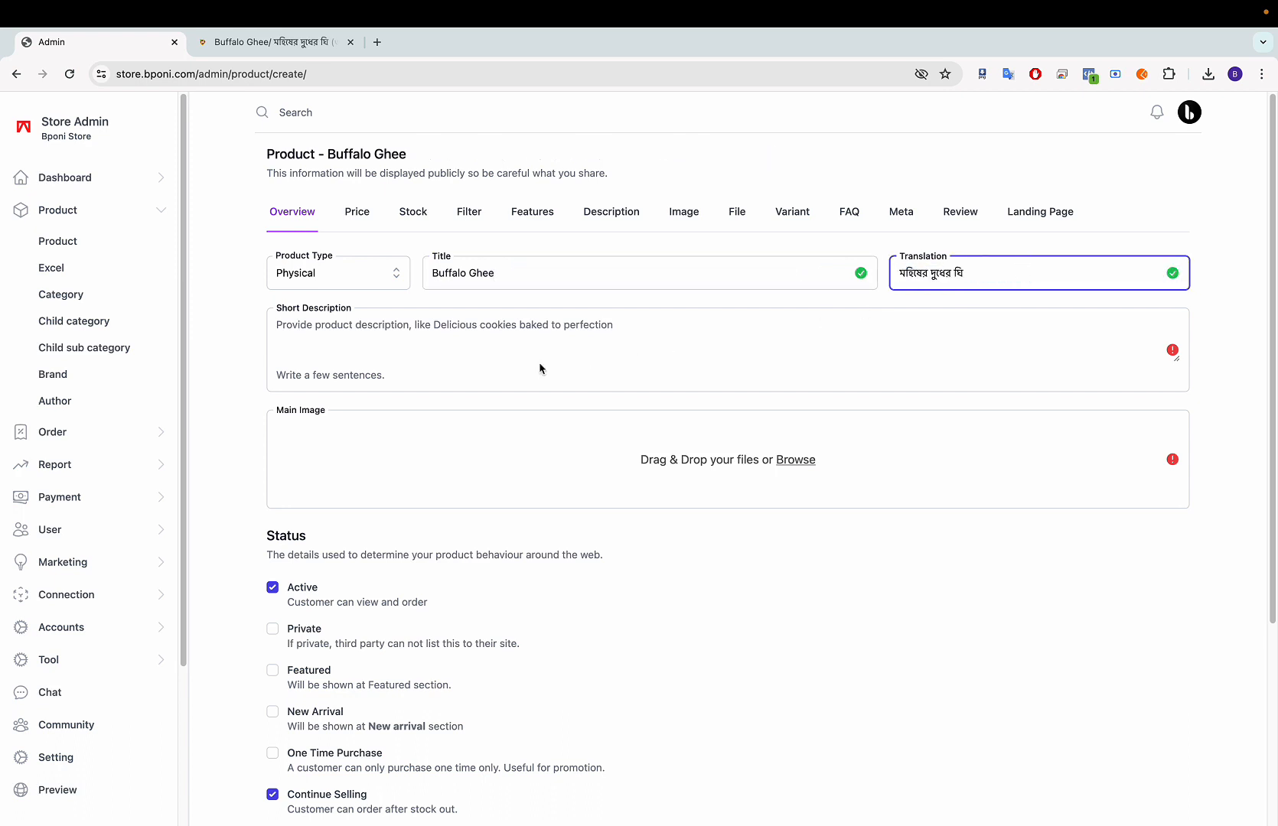
Step: Copy the three-sentence description from the Buffalo Ghee store page into the new product's short description
{"action": "left_click", "coordinate": [509, 353]}
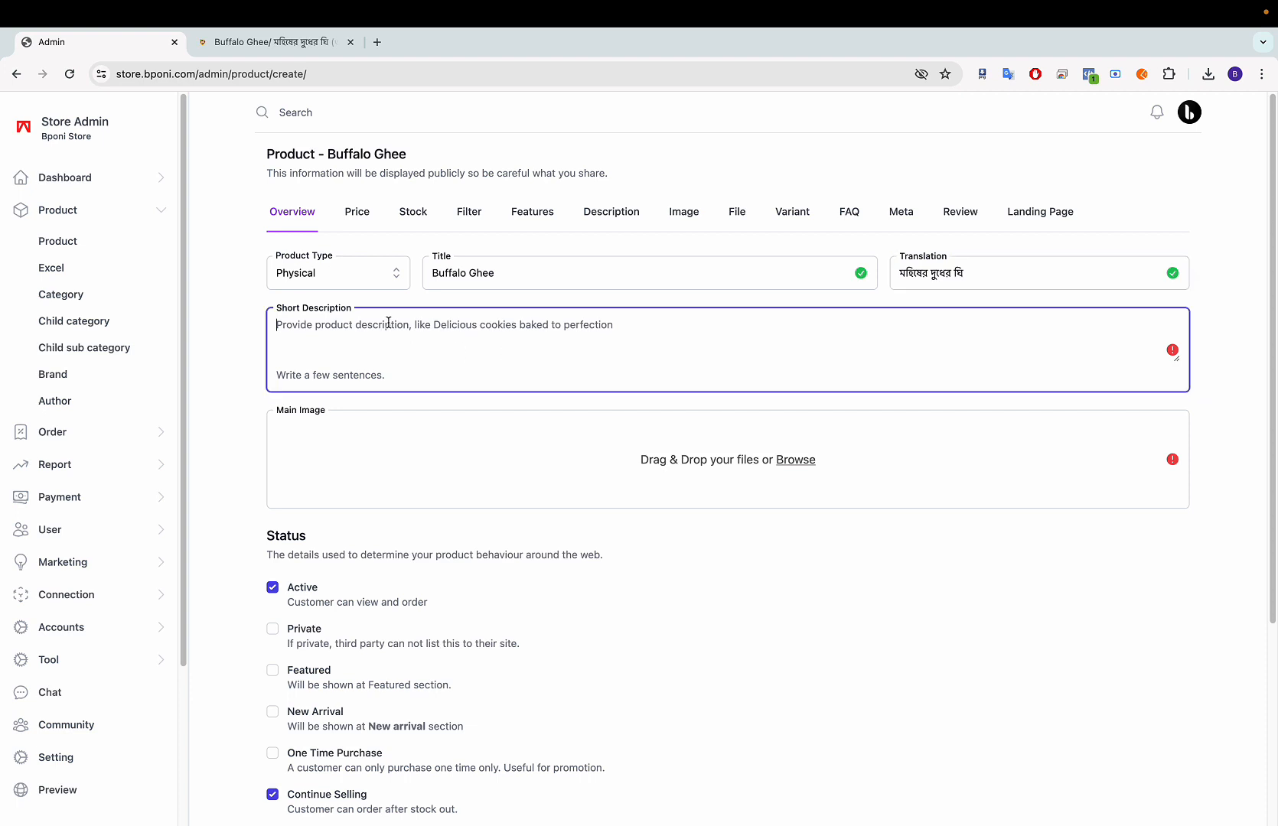
{"action": "left_click", "coordinate": [267, 48]}
{"action": "left_click_drag", "start_coordinate": [388, 318], "coordinate": [537, 355]}
{"action": "key", "text": "super+c"}
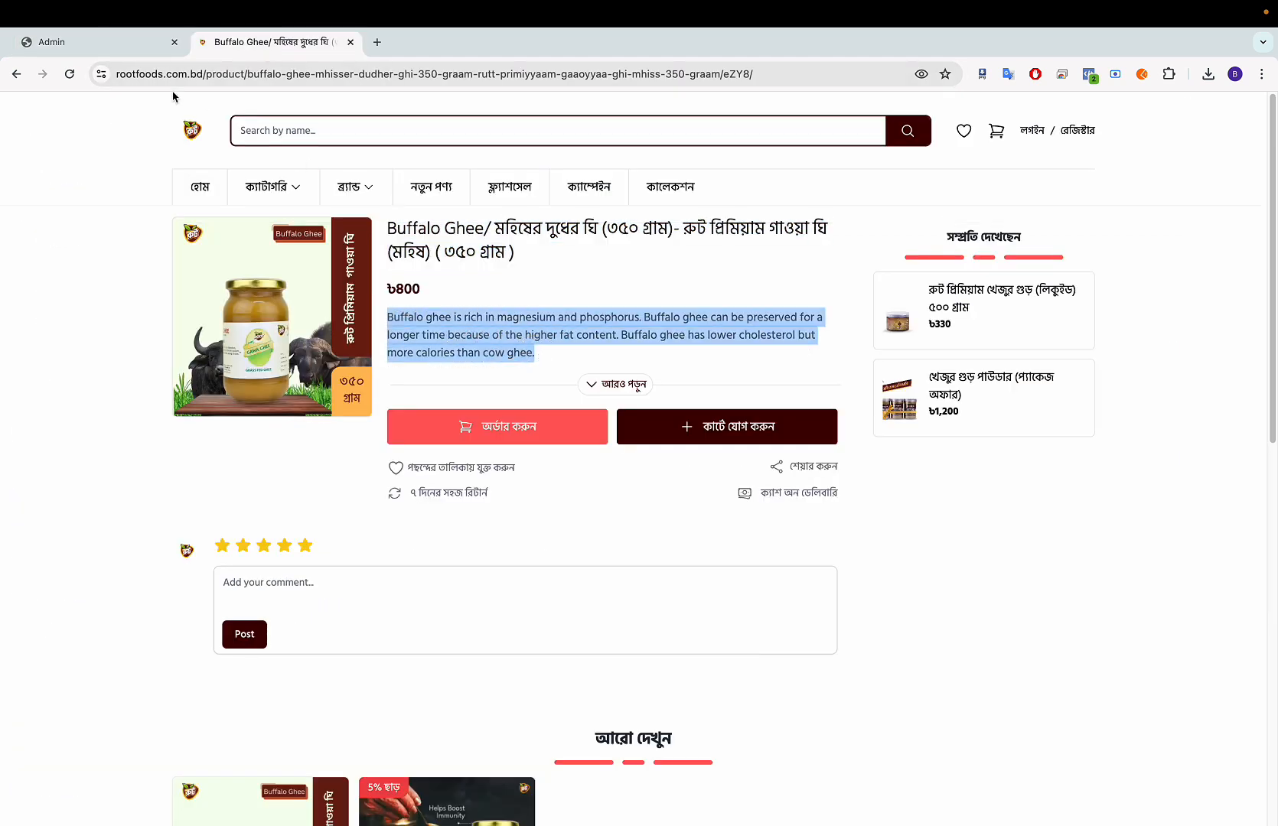
{"action": "left_click", "coordinate": [85, 42]}
{"action": "key", "text": "super+v"}
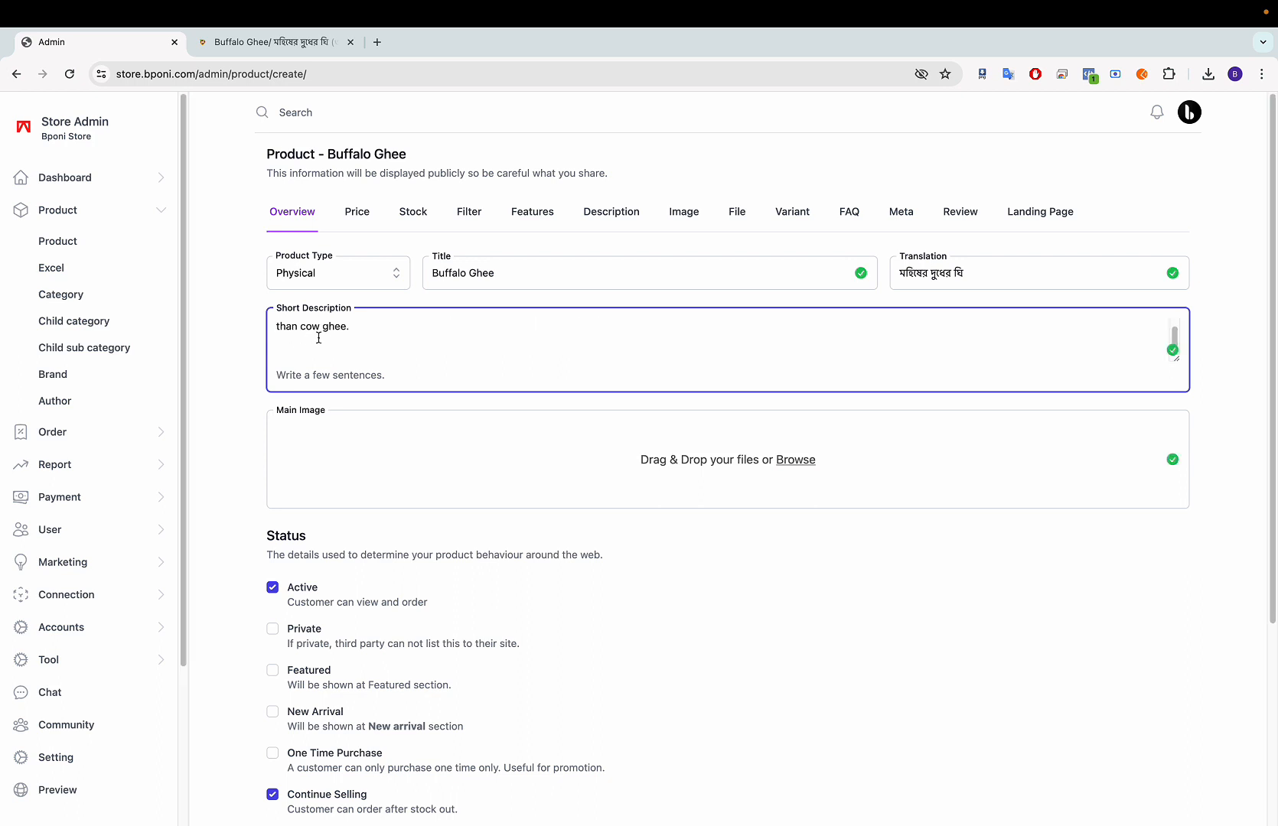
{"action": "scroll", "coordinate": [322, 338], "scroll_direction": "up", "scroll_amount": 1}
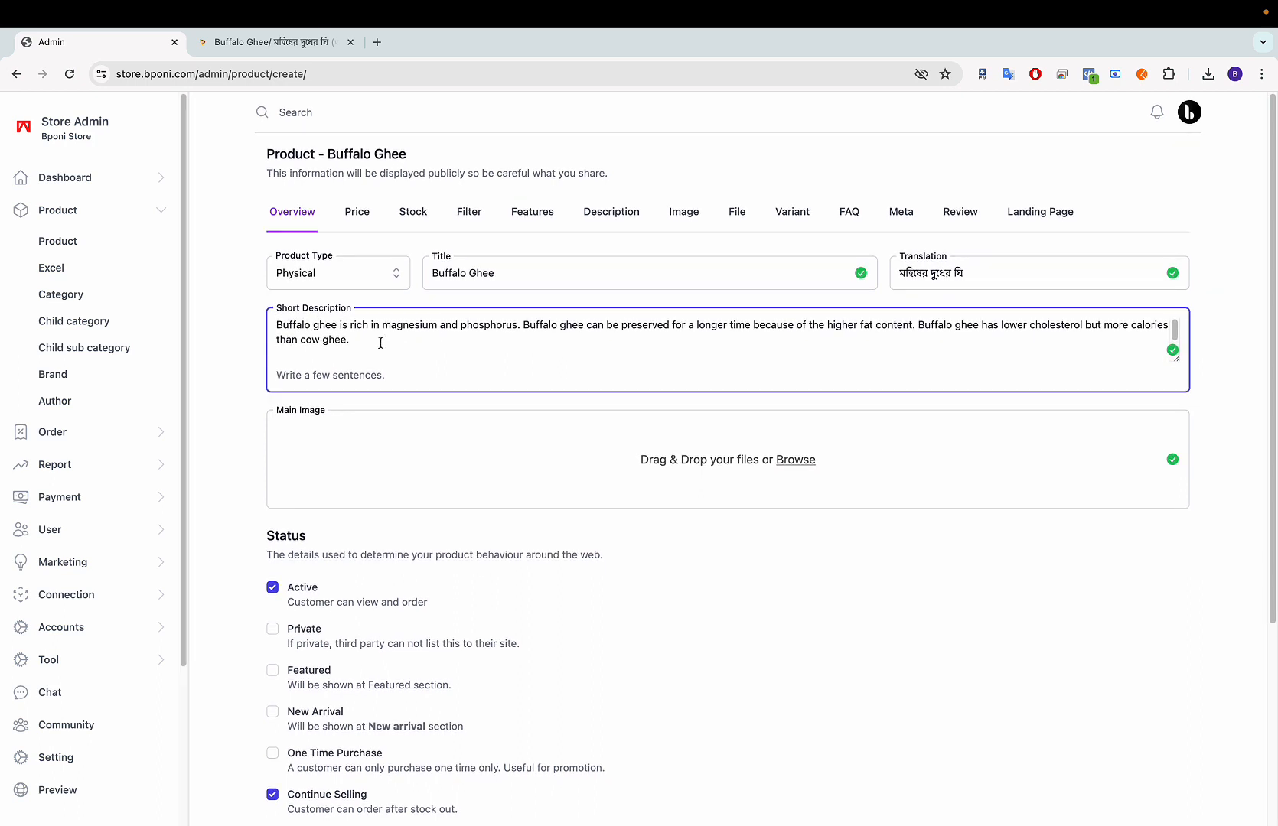
Step: Save the jar picture from the Buffalo Ghee store page and upload it as the new product's main image
{"action": "left_click", "coordinate": [223, 50]}
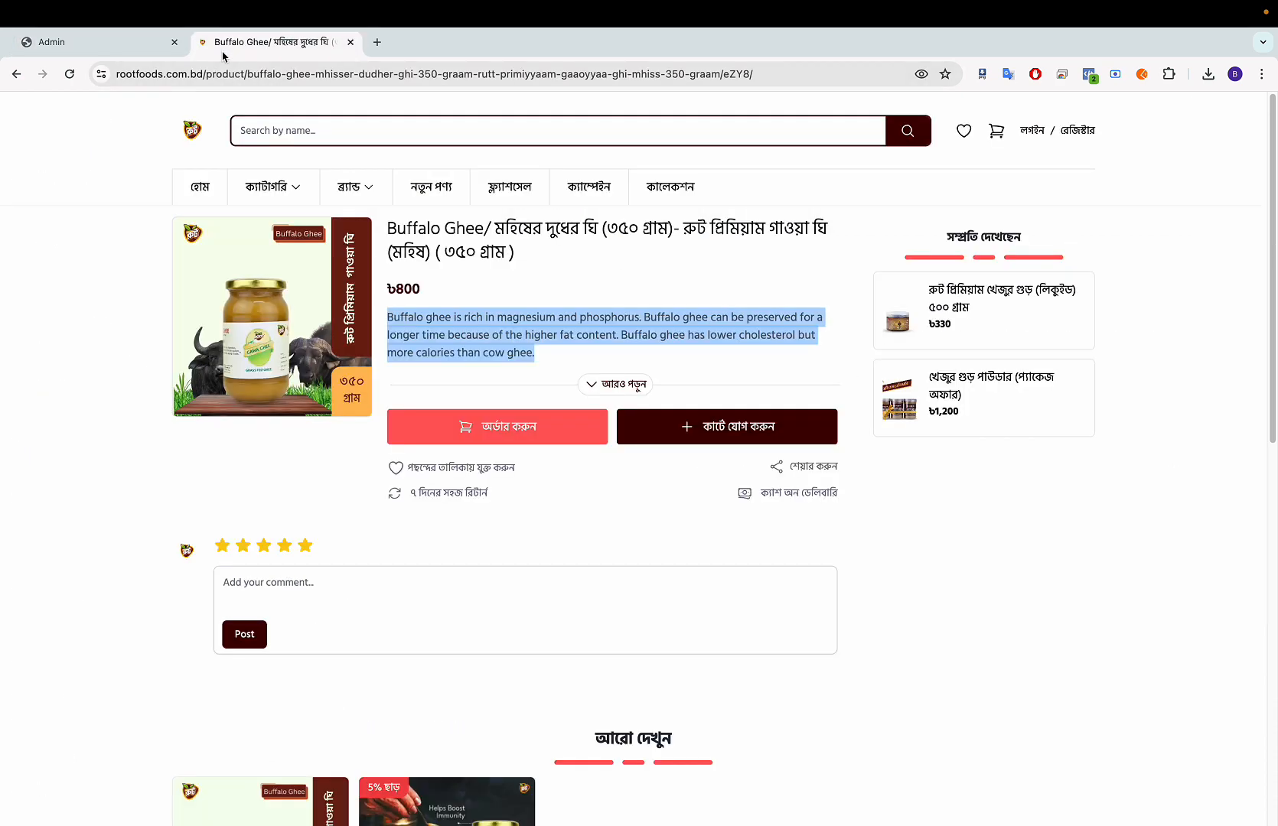
{"action": "right_click", "coordinate": [248, 284]}
{"action": "left_click", "coordinate": [277, 309]}
{"action": "key", "text": "Return"}
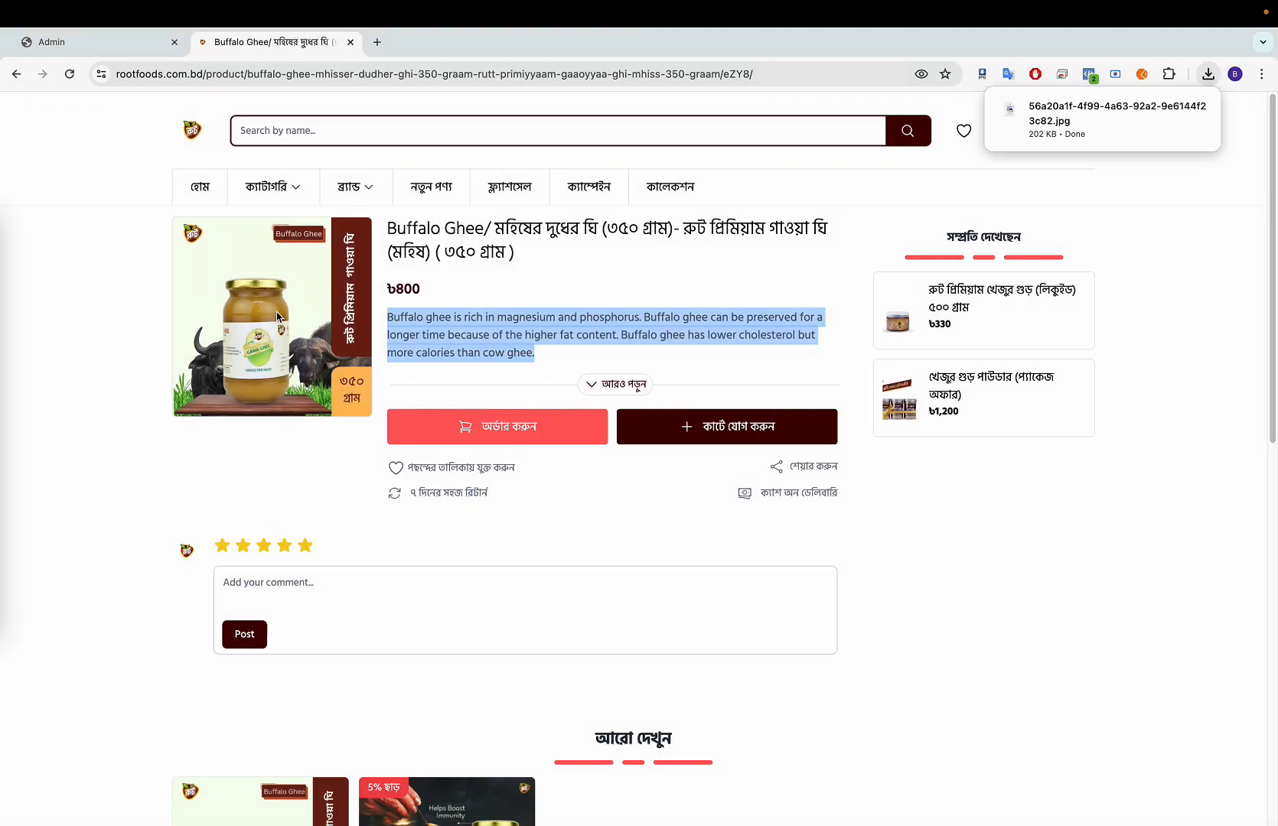
{"action": "left_click", "coordinate": [107, 43]}
{"action": "left_click", "coordinate": [576, 445]}
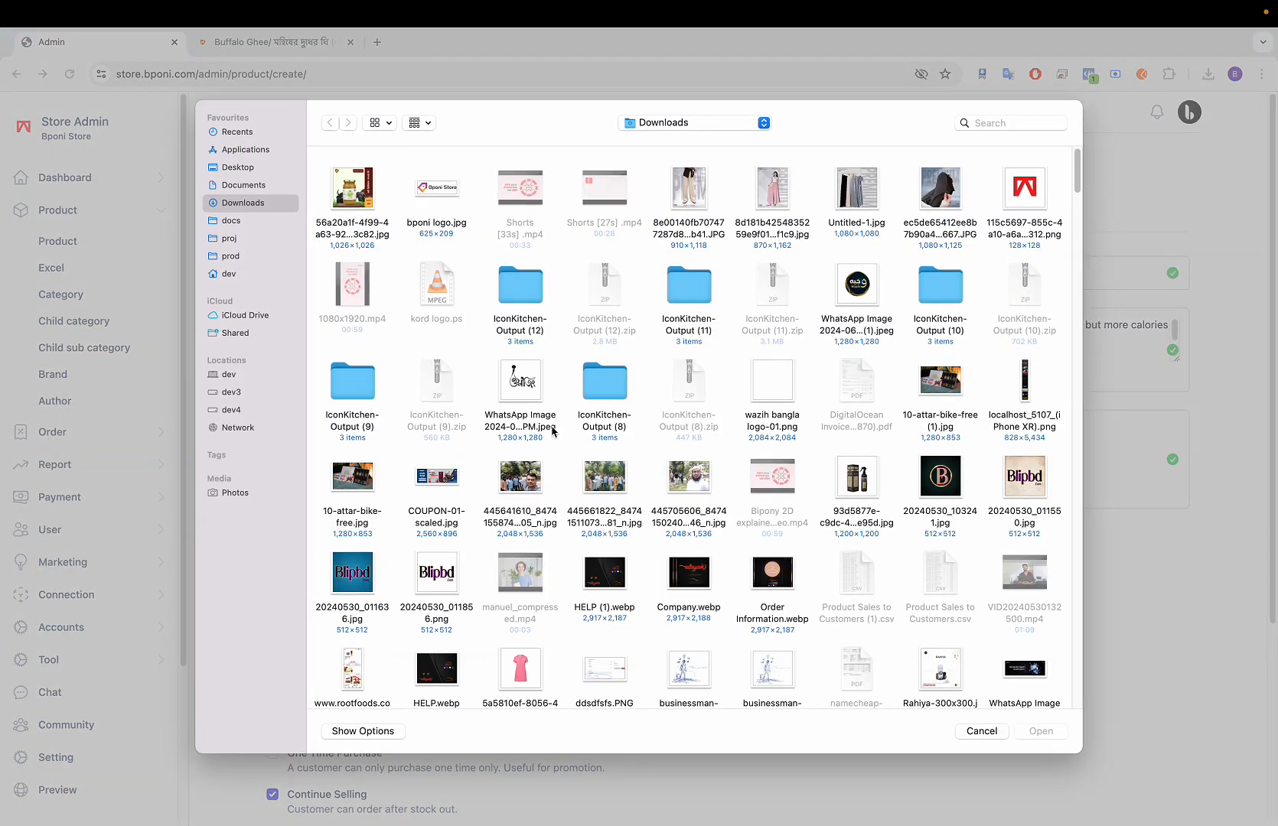
{"action": "double_click", "coordinate": [341, 184]}
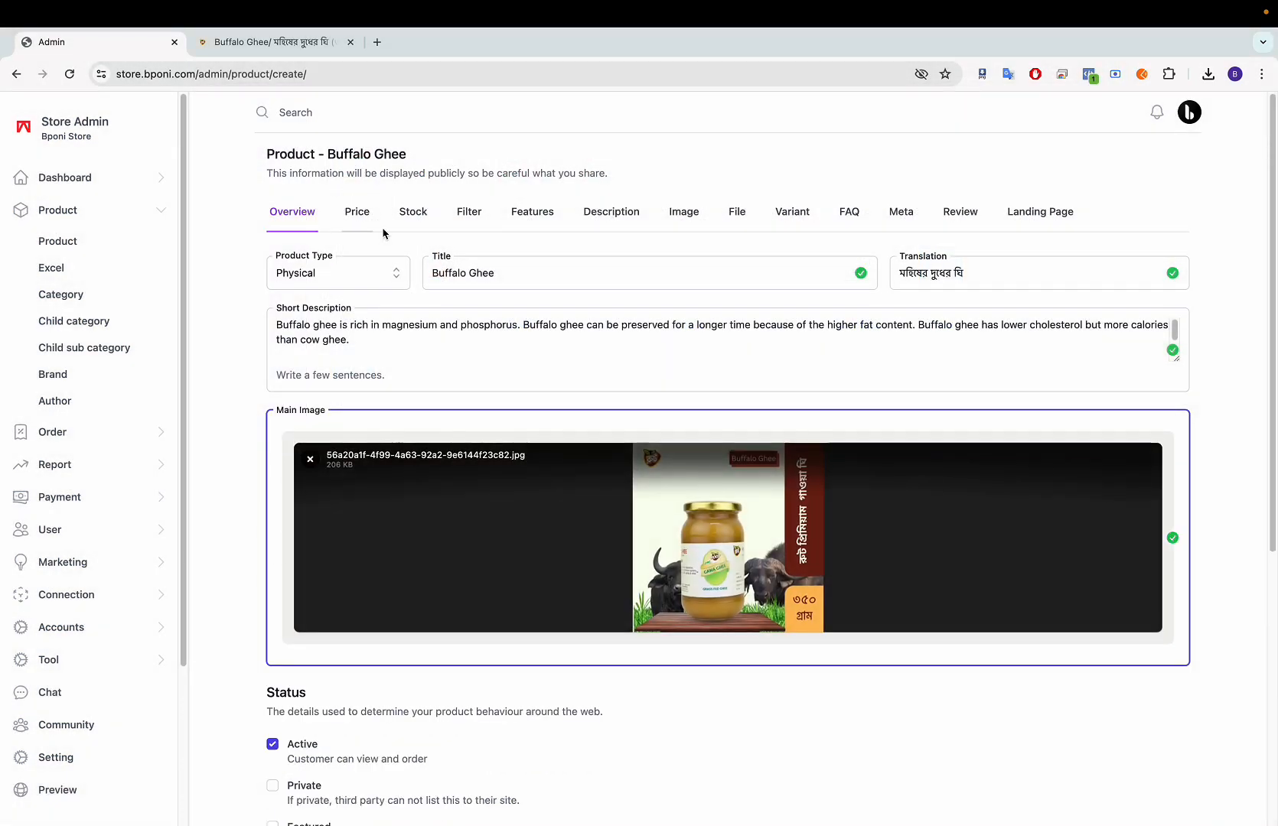
Step: Enable the Private status for the product and disable it again
{"action": "scroll", "coordinate": [408, 306], "scroll_direction": "down", "scroll_amount": 3}
{"action": "scroll", "coordinate": [407, 308], "scroll_direction": "down", "scroll_amount": 2}
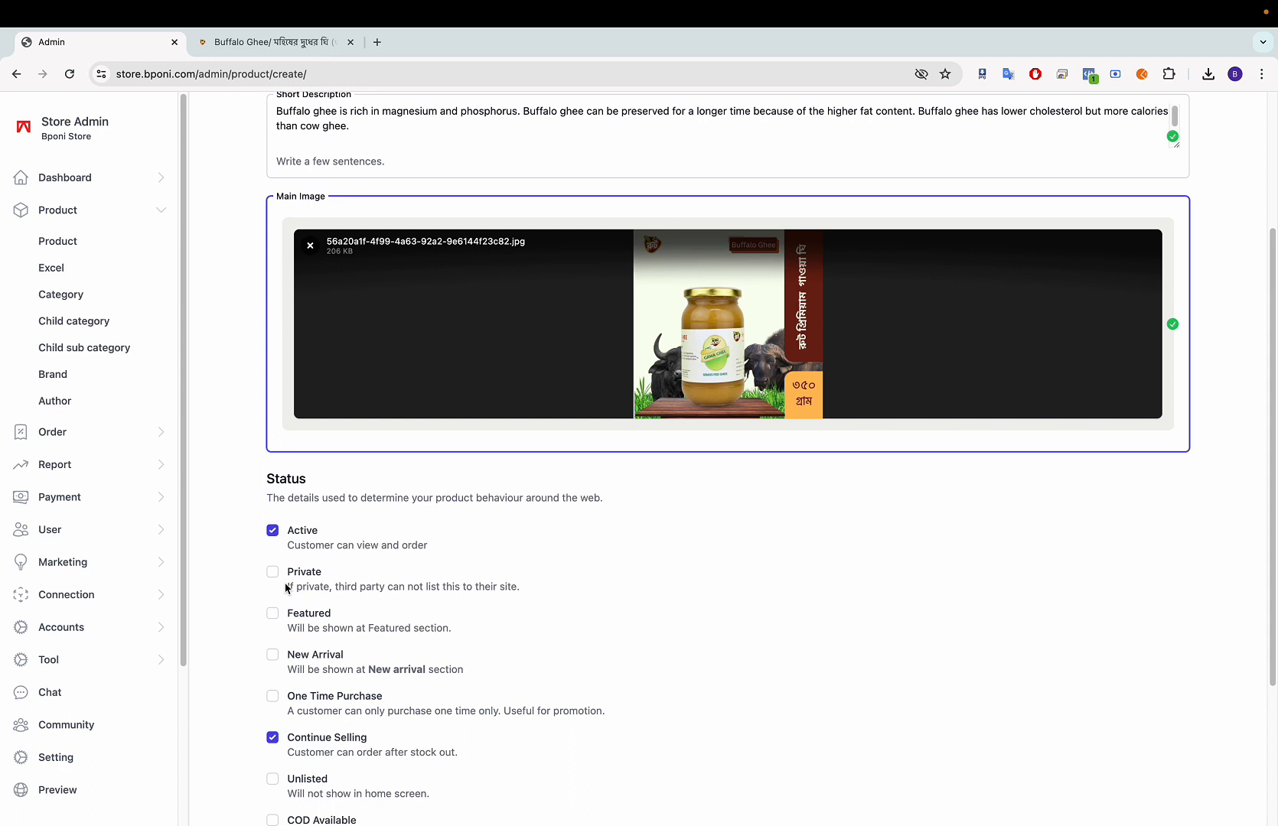
{"action": "left_click", "coordinate": [273, 572]}
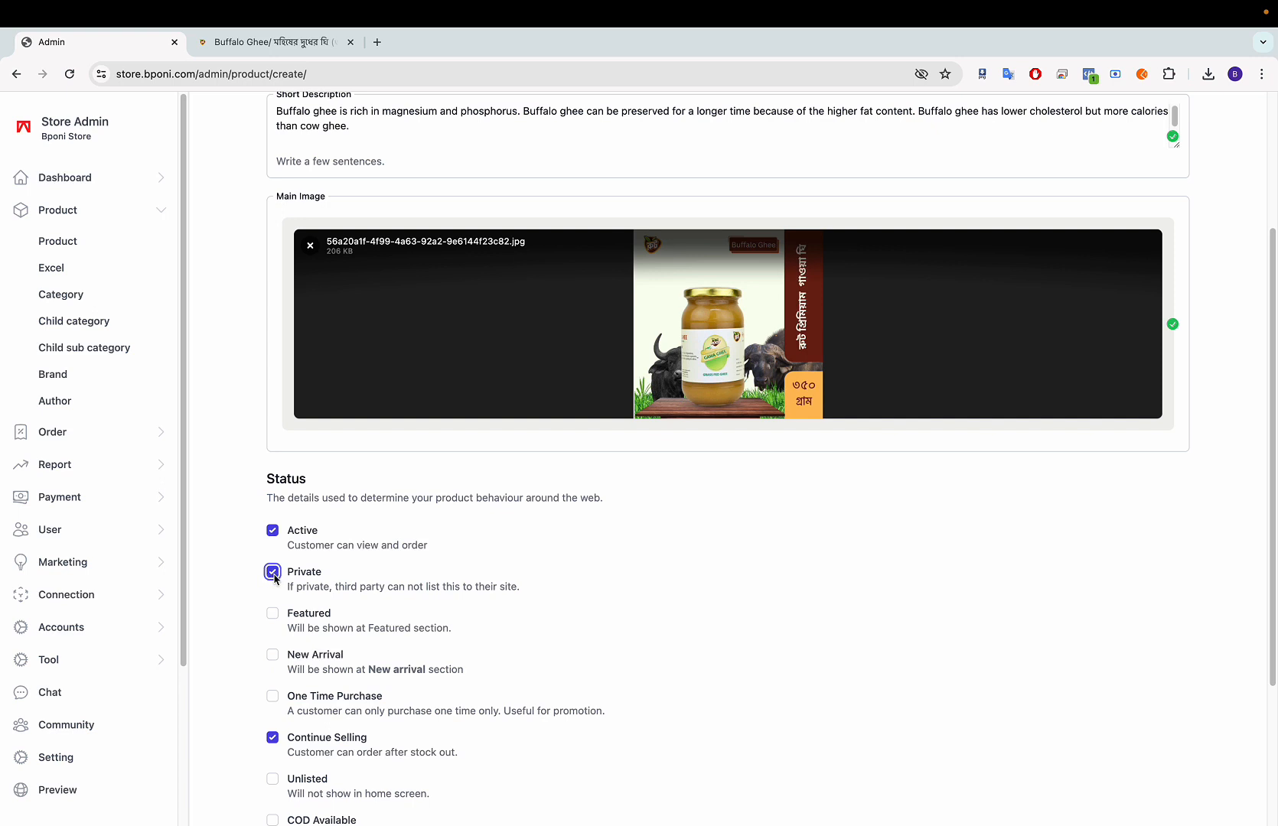
{"action": "left_click", "coordinate": [274, 572]}
Step: Turn the Continue Selling status off and back on
{"action": "scroll", "coordinate": [273, 656], "scroll_direction": "down", "scroll_amount": 1}
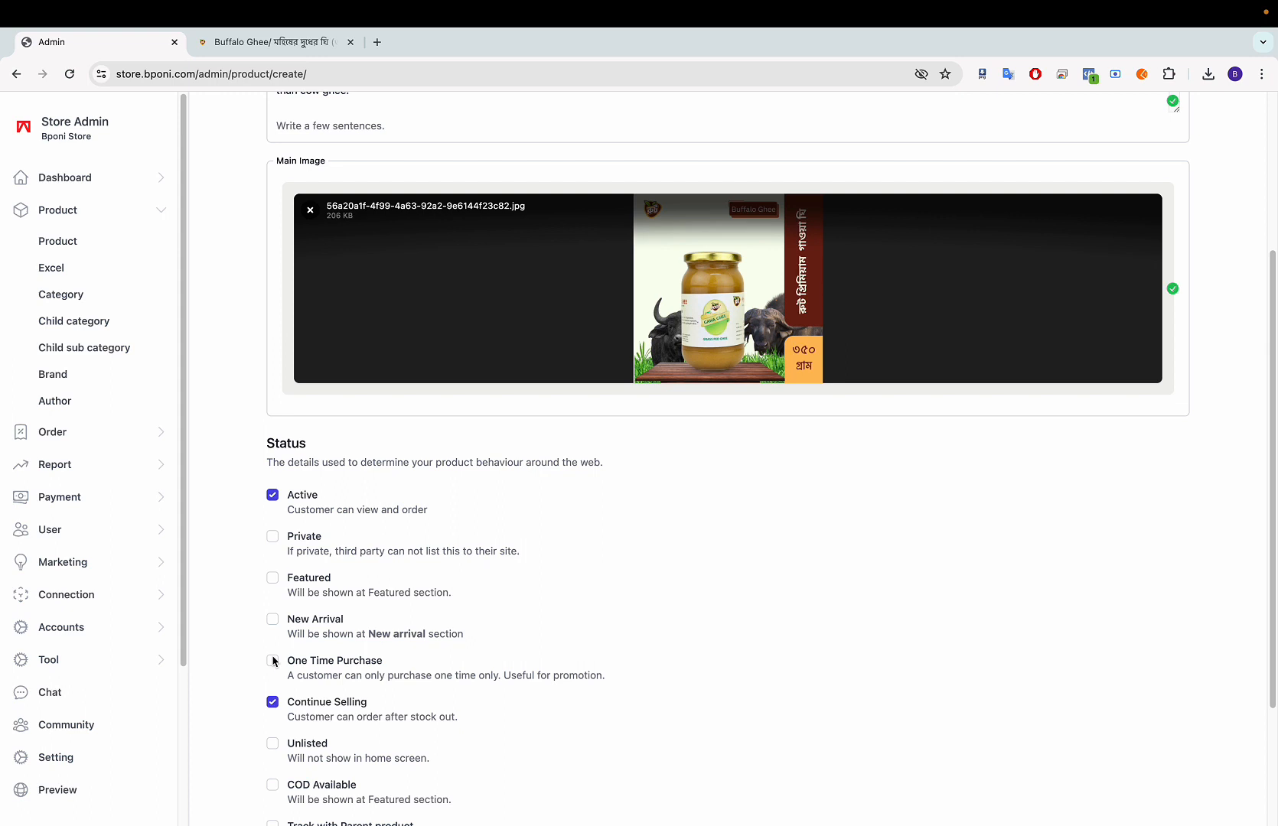
{"action": "scroll", "coordinate": [273, 661], "scroll_direction": "down", "scroll_amount": 2}
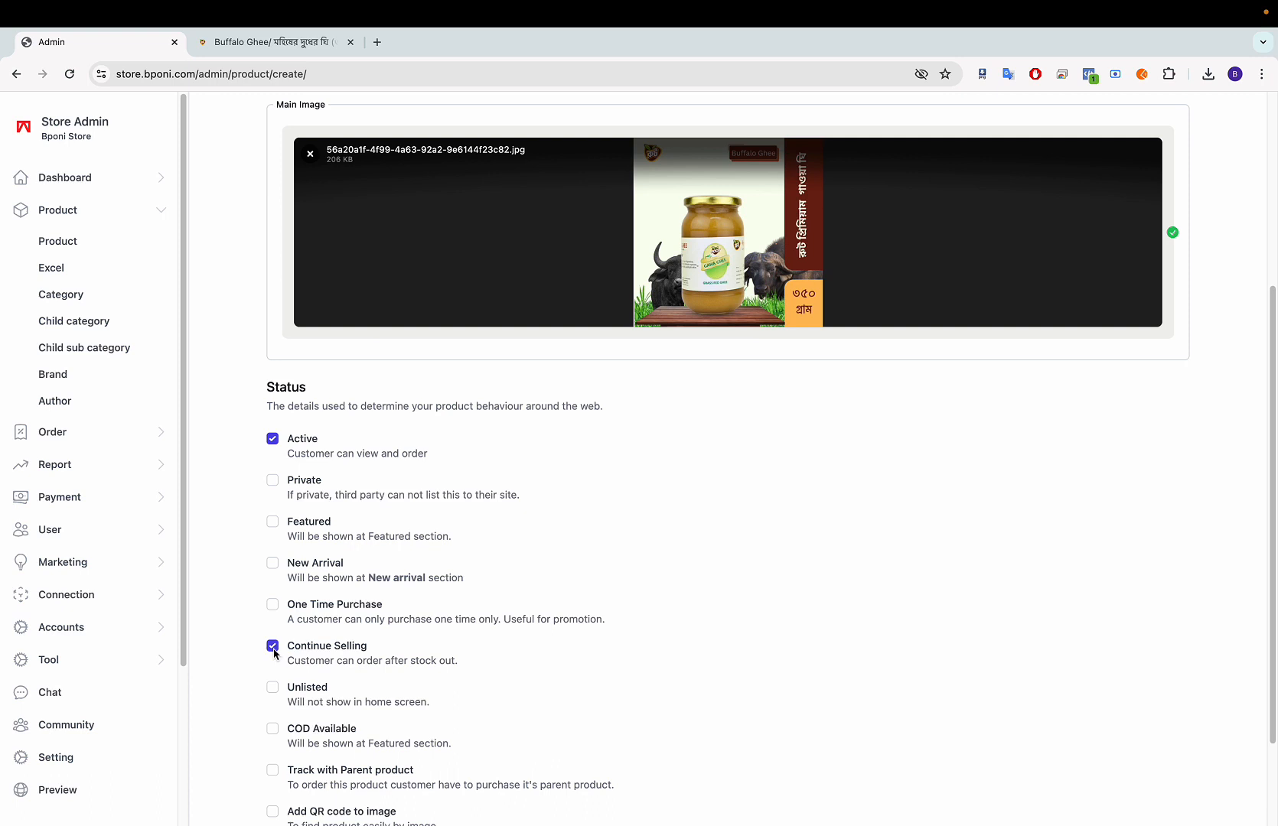
{"action": "left_click", "coordinate": [273, 652]}
{"action": "left_click", "coordinate": [274, 652]}
Step: Enable Track with Parent product to show its parent product option, and disable it again
{"action": "scroll", "coordinate": [268, 689], "scroll_direction": "down", "scroll_amount": 2}
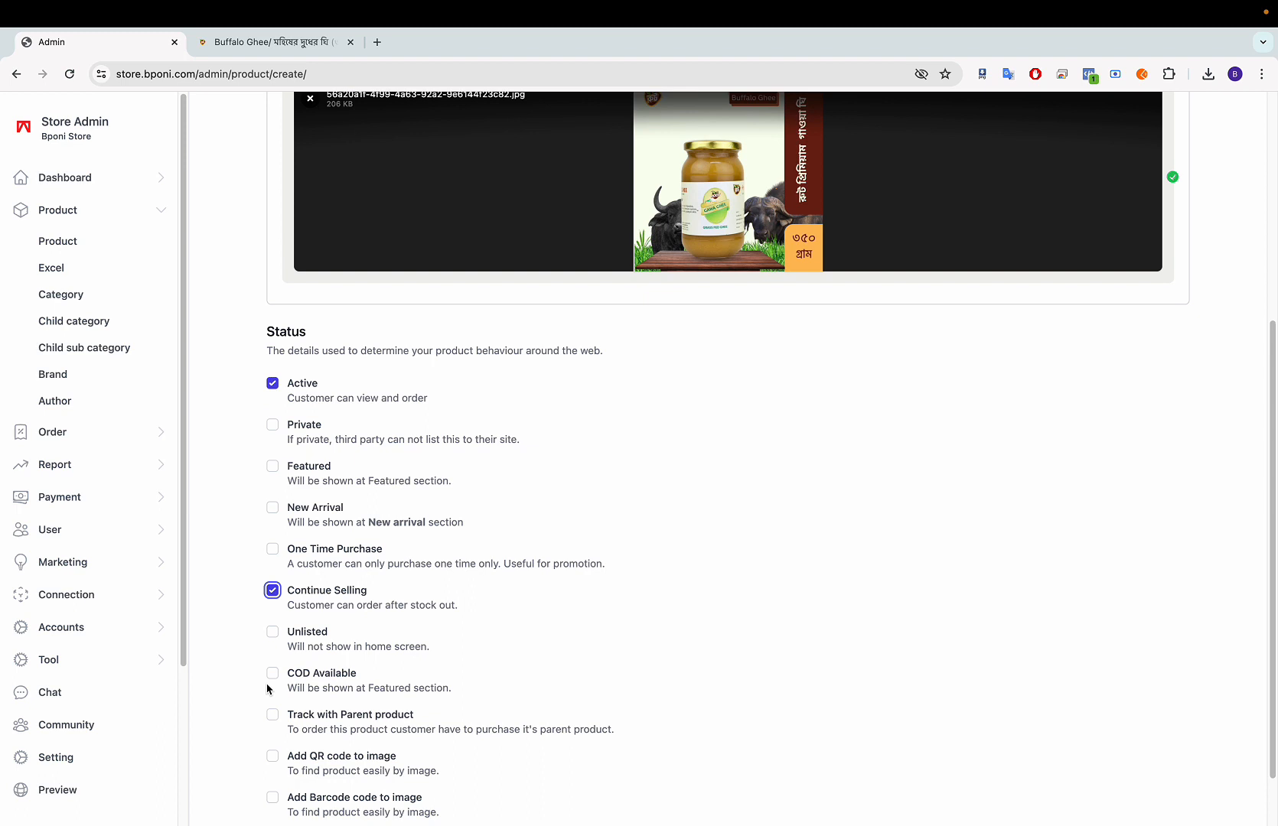
{"action": "scroll", "coordinate": [268, 689], "scroll_direction": "down", "scroll_amount": 1}
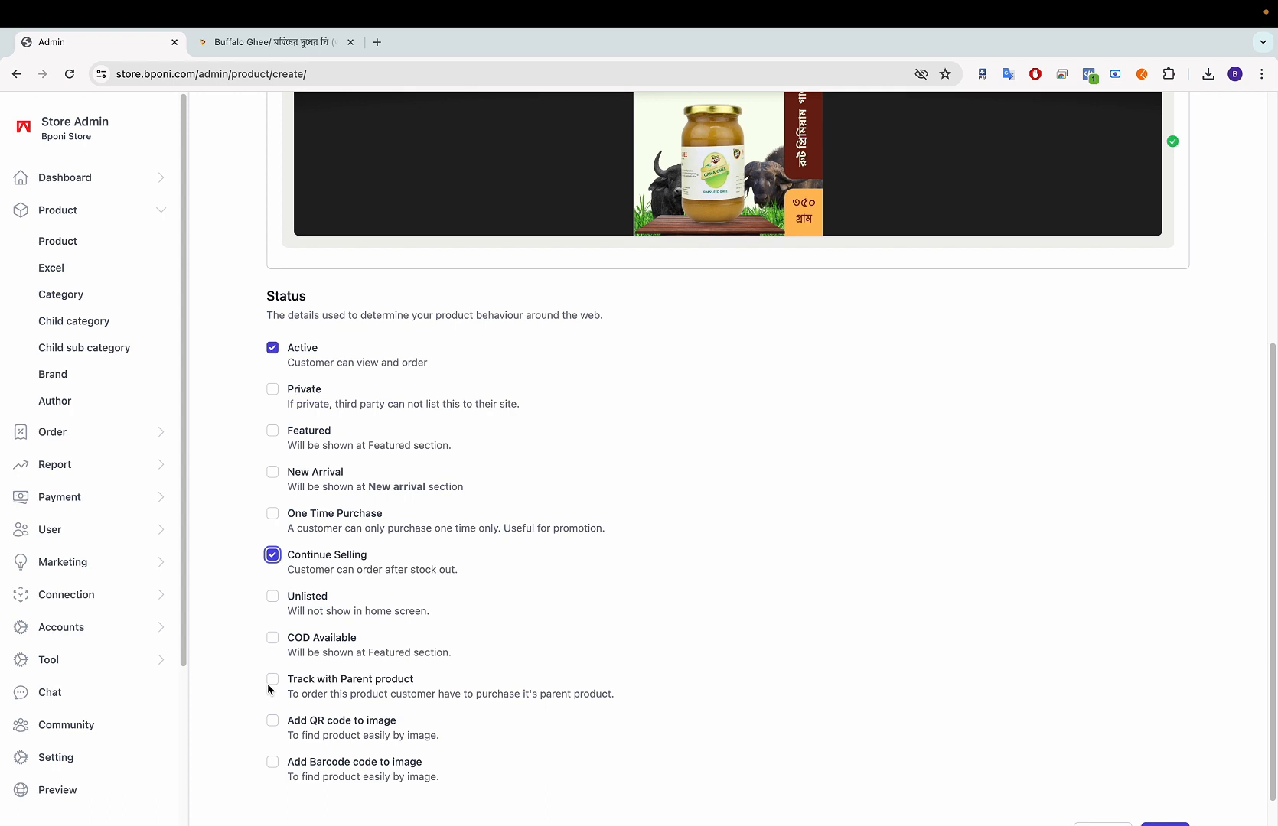
{"action": "left_click", "coordinate": [272, 679]}
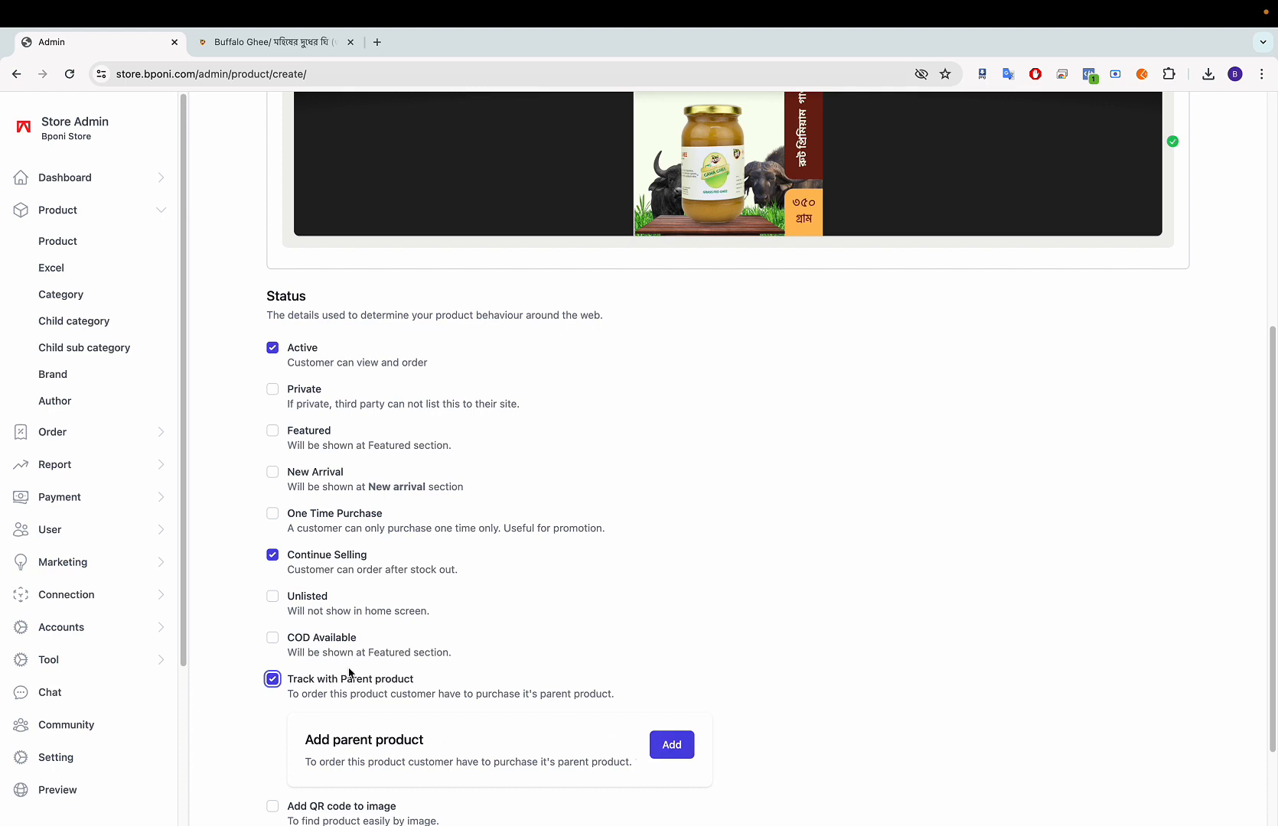
{"action": "left_click", "coordinate": [273, 680]}
{"action": "scroll", "coordinate": [276, 681], "scroll_direction": "down", "scroll_amount": 1}
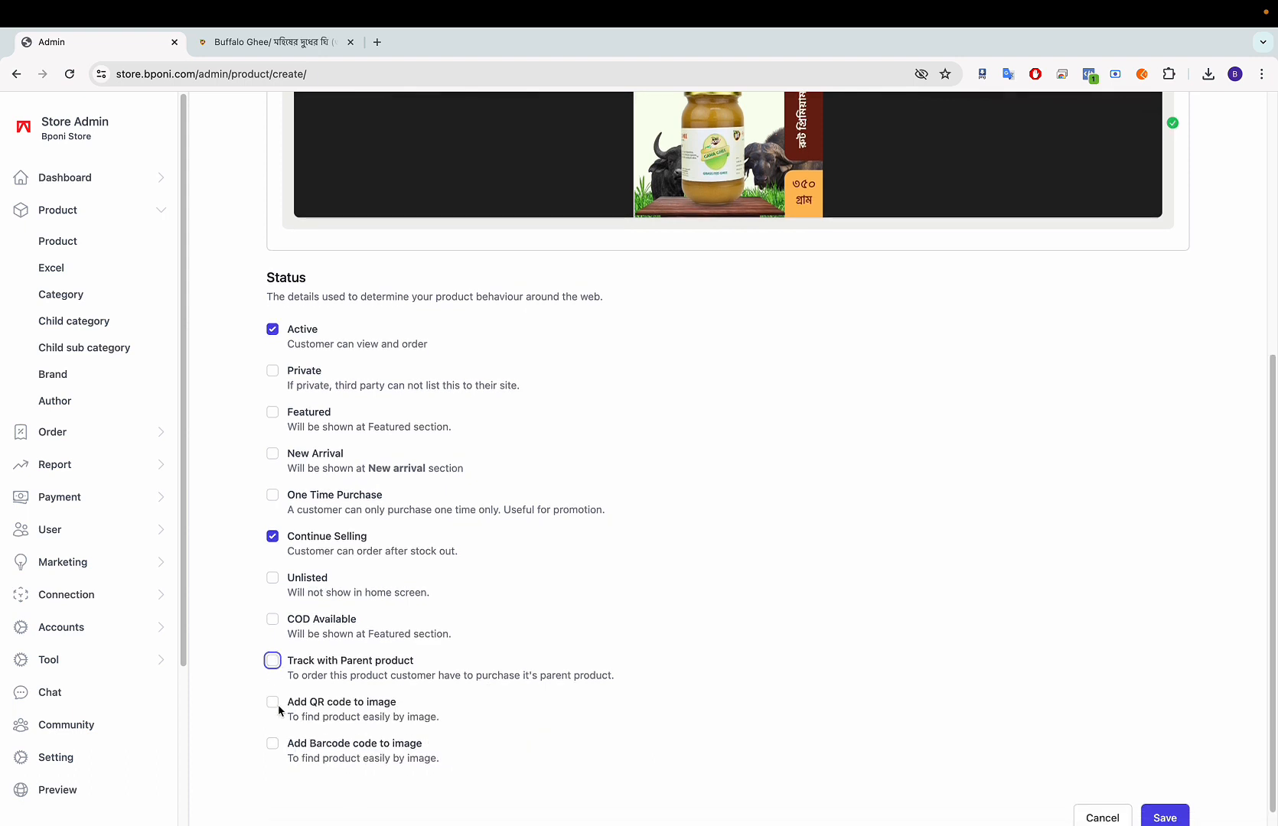
Step: Set the Buffalo Ghee product's cost / purchase price to 520 BDT
{"action": "scroll", "coordinate": [298, 713], "scroll_direction": "up", "scroll_amount": 2}
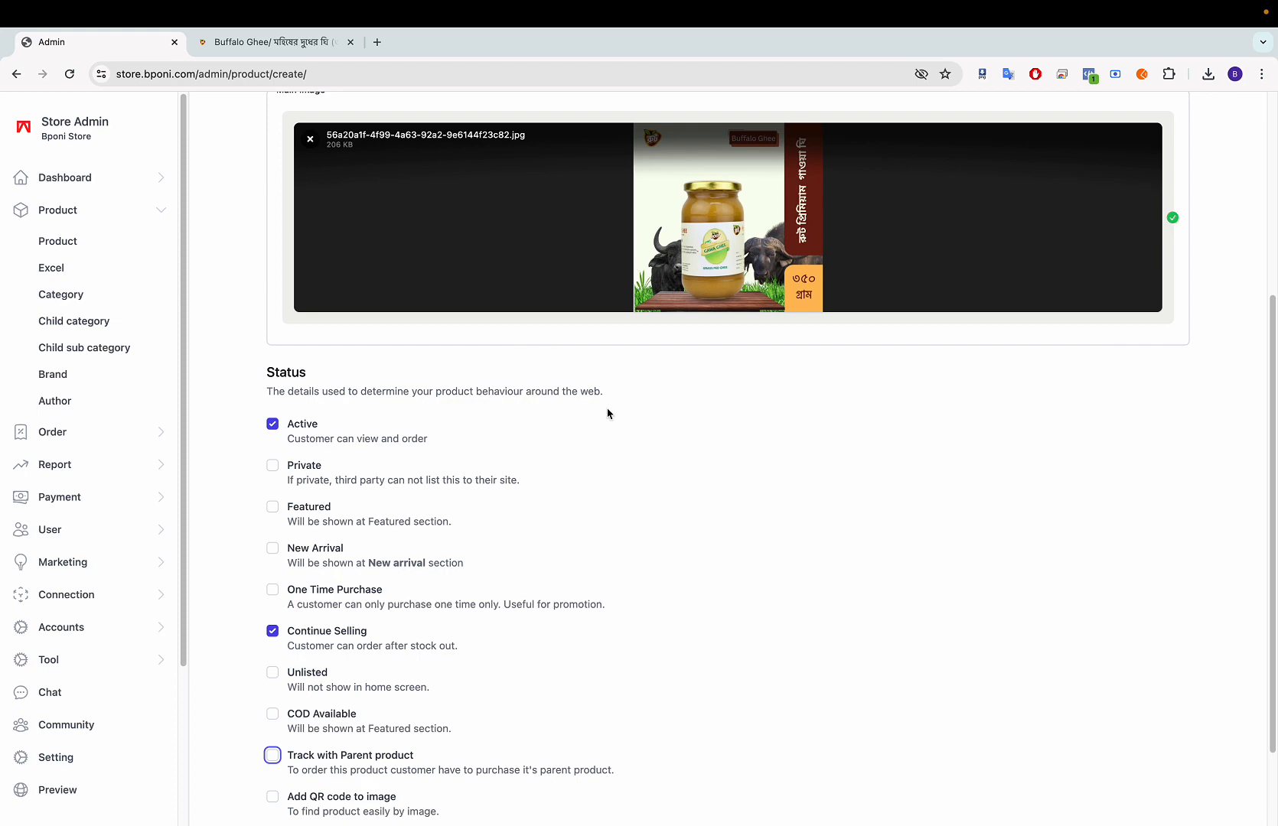
{"action": "scroll", "coordinate": [525, 675], "scroll_direction": "down", "scroll_amount": 2}
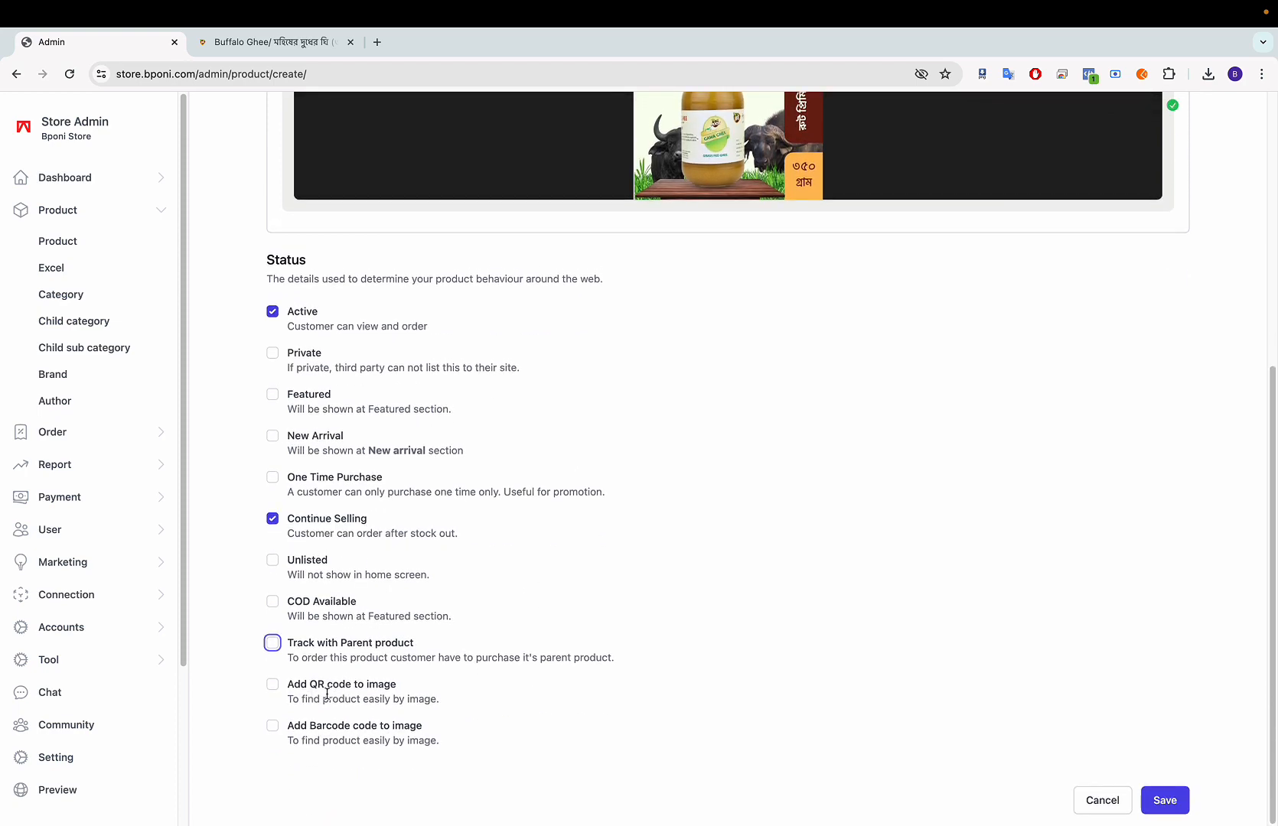
{"action": "scroll", "coordinate": [375, 718], "scroll_direction": "up", "scroll_amount": 5}
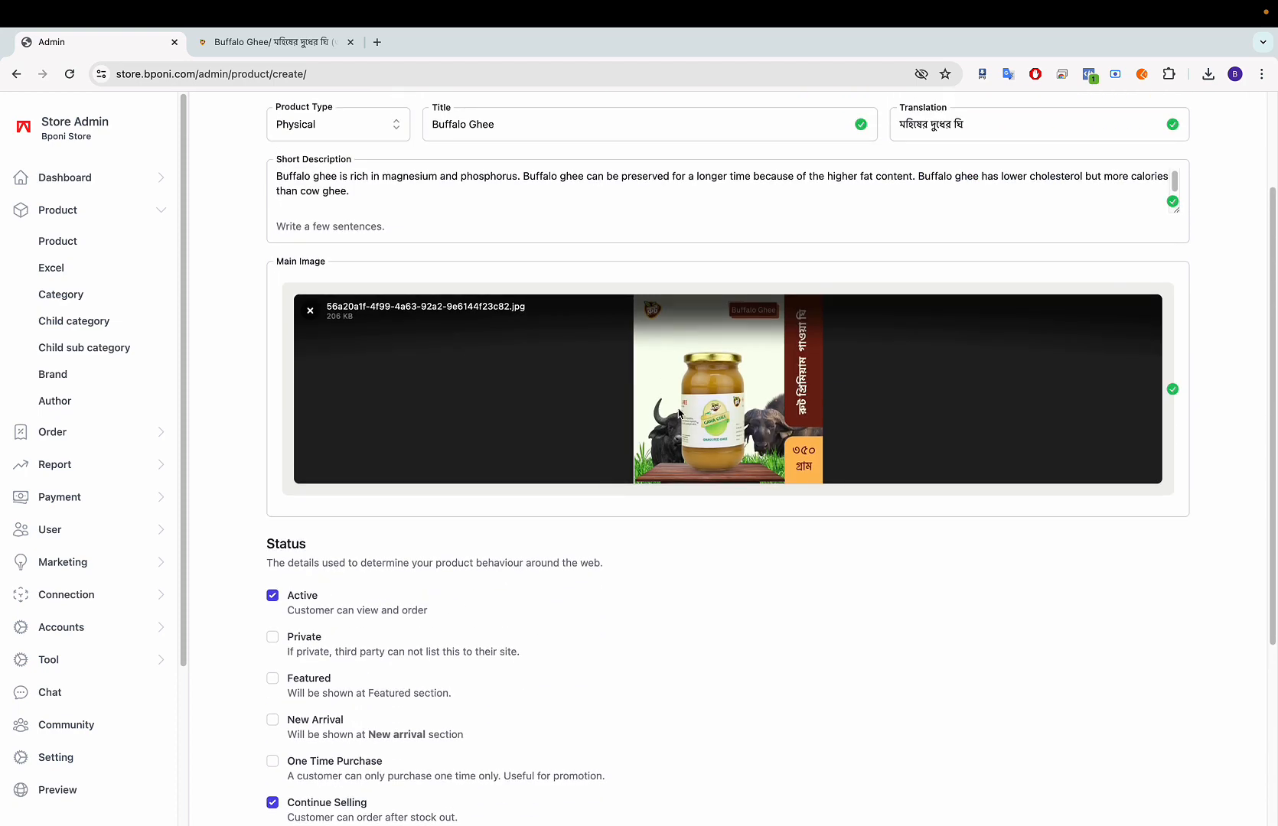
{"action": "scroll", "coordinate": [538, 559], "scroll_direction": "up", "scroll_amount": 3}
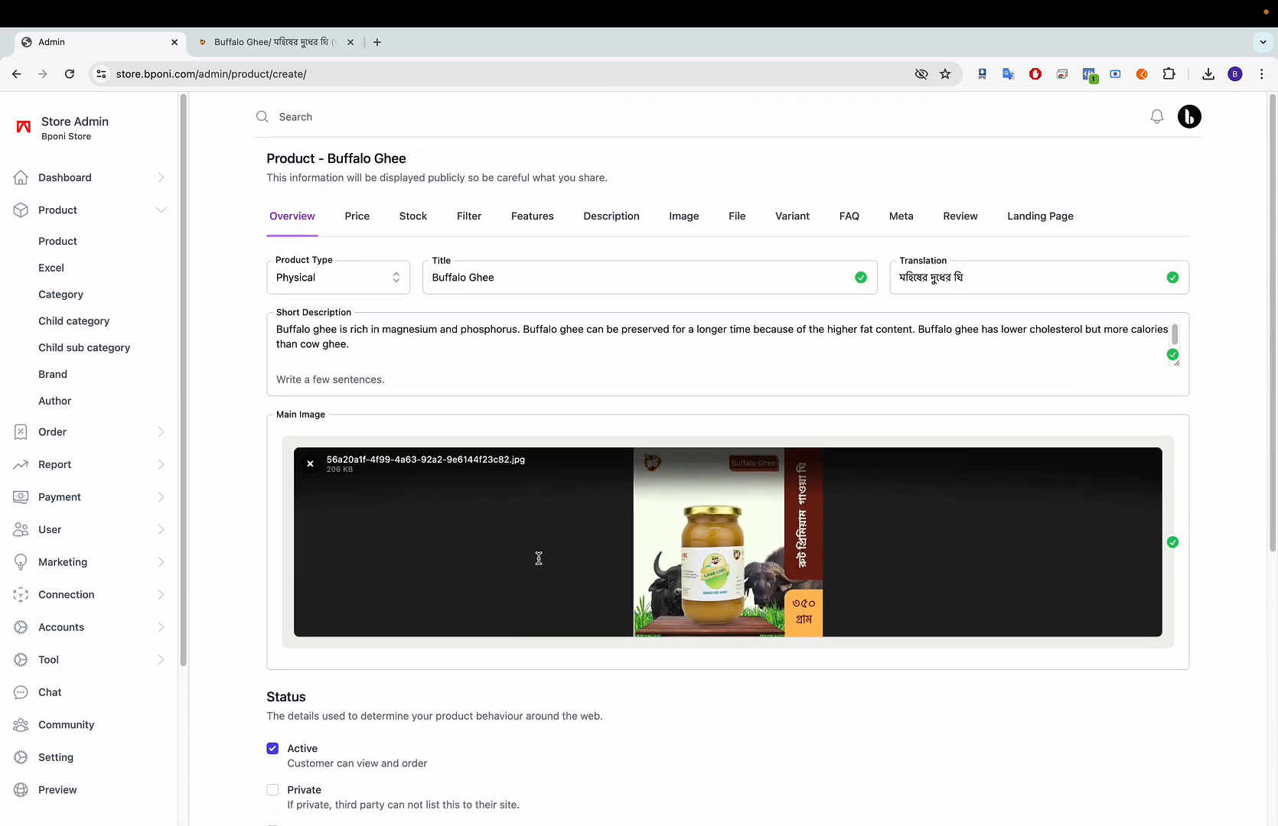
{"action": "left_click", "coordinate": [368, 215]}
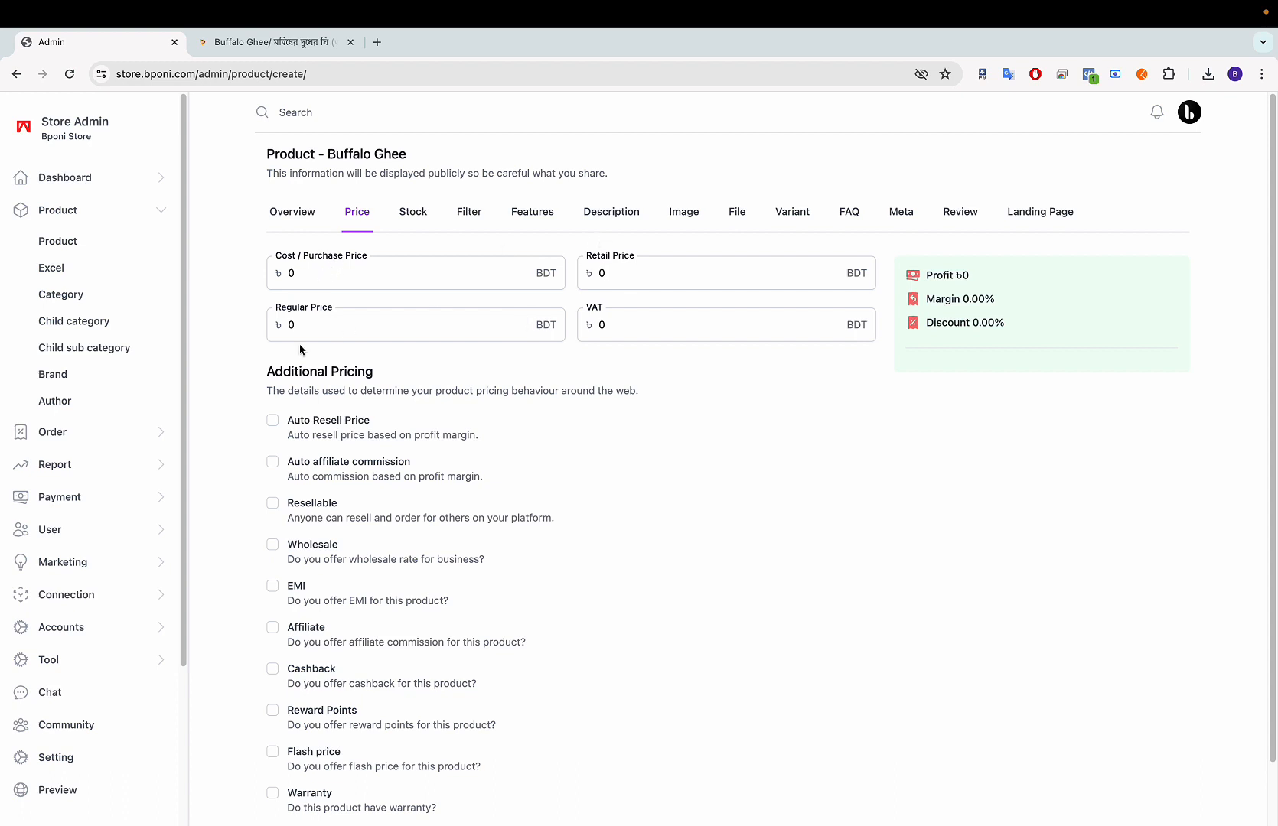
{"action": "left_click", "coordinate": [315, 279]}
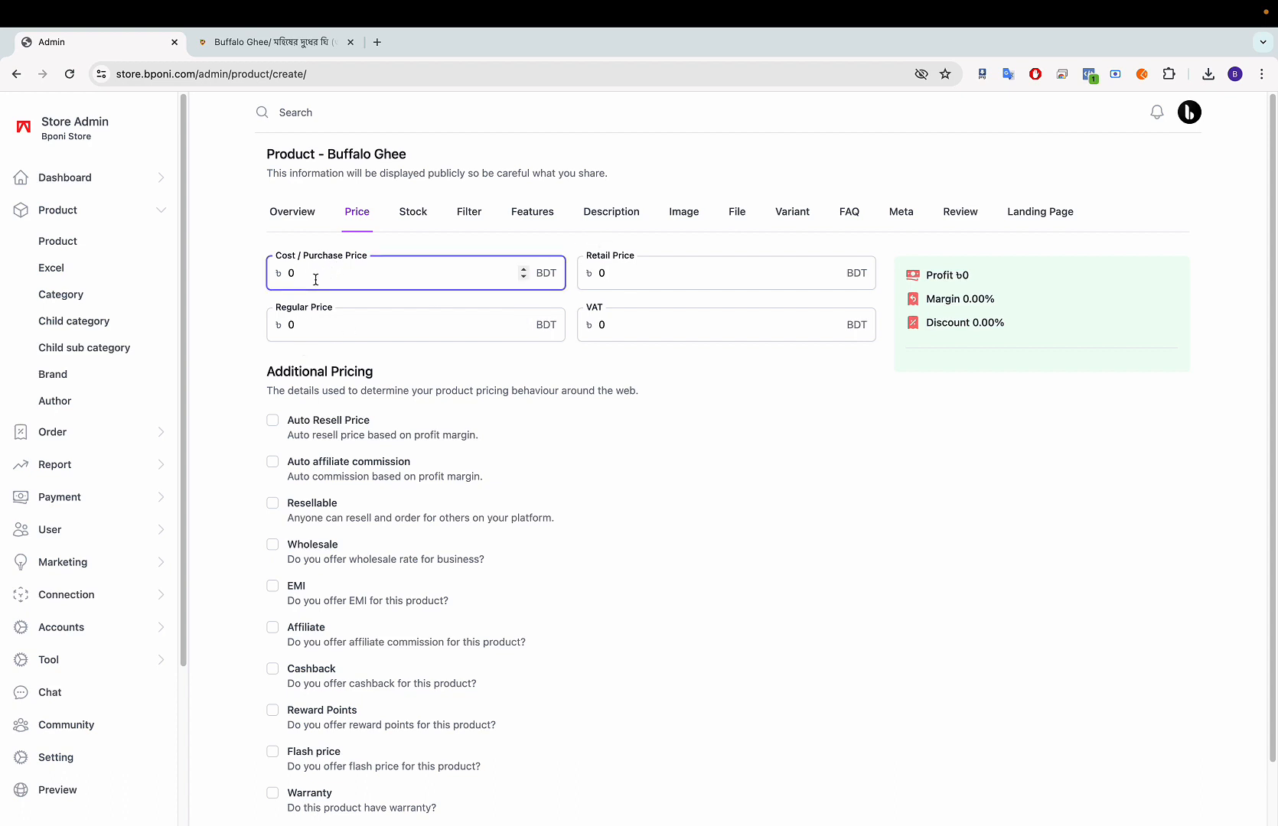
{"action": "left_click", "coordinate": [246, 45]}
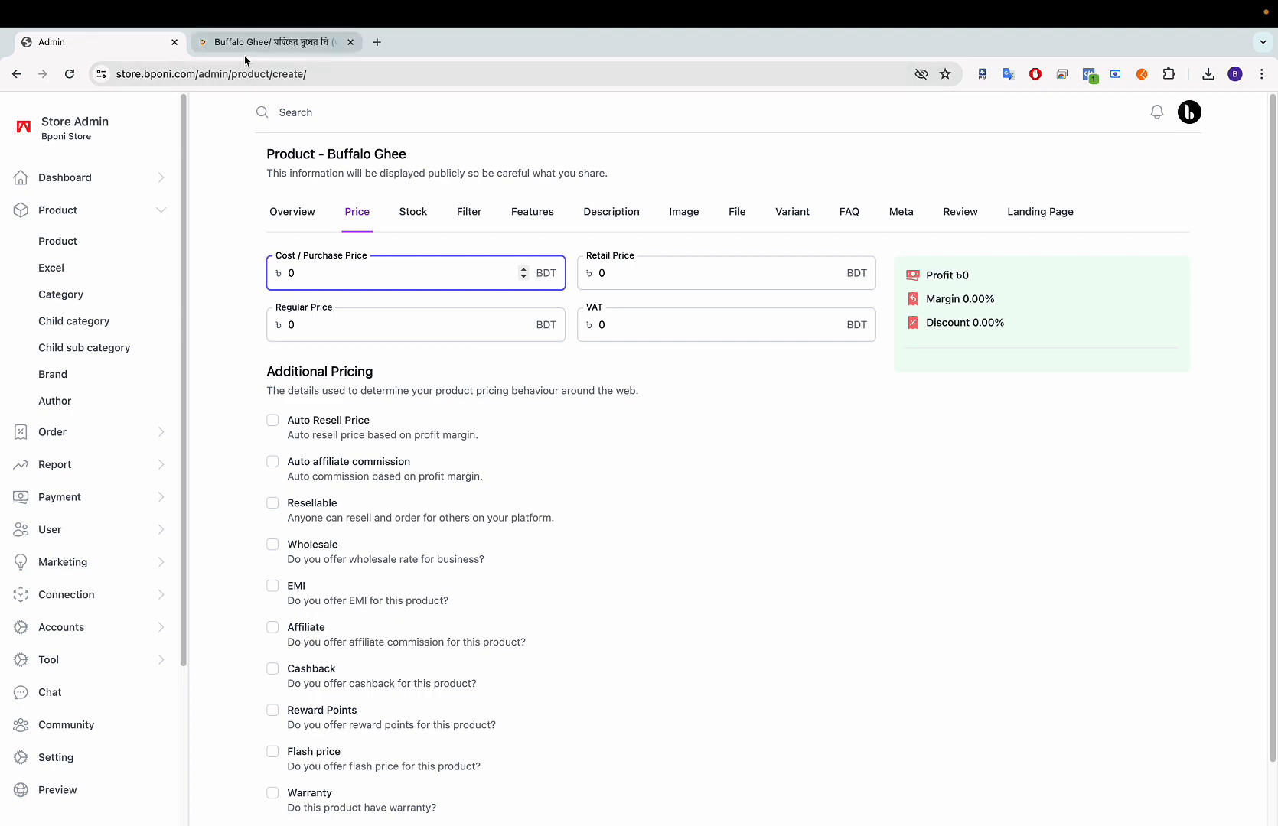
{"action": "left_click", "coordinate": [109, 48]}
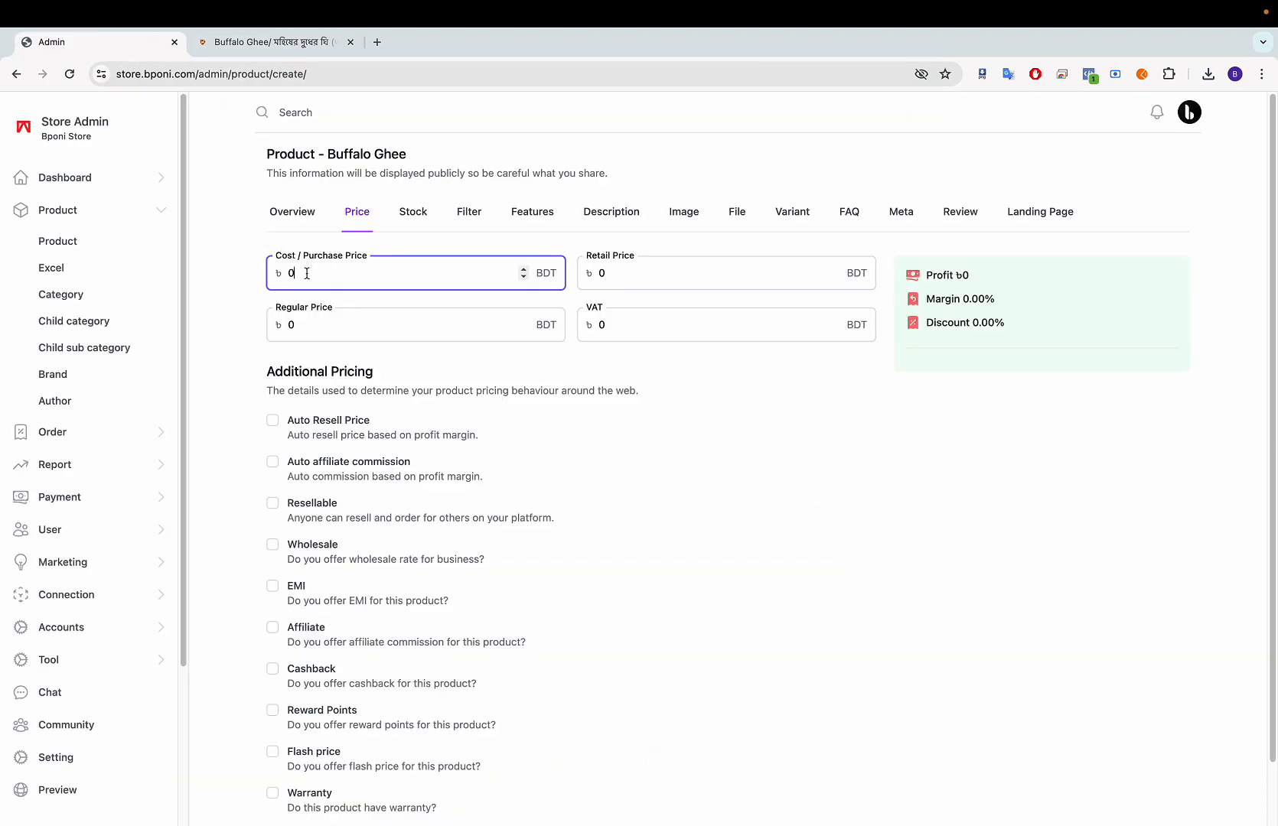
{"action": "type", "text": "520"}
Step: Set the retail price to 800 BDT and the regular price to 1000 BDT
{"action": "left_click", "coordinate": [615, 274]}
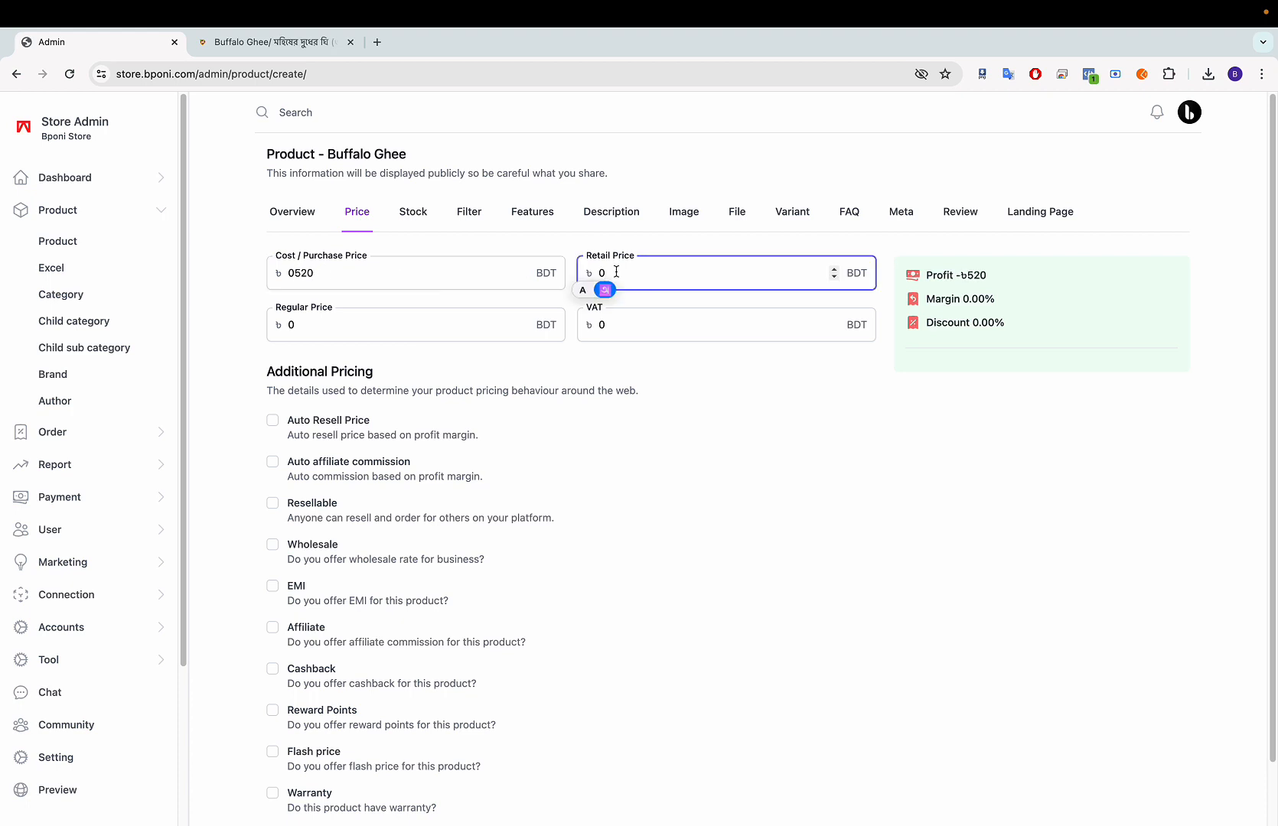
{"action": "type", "text": "800"}
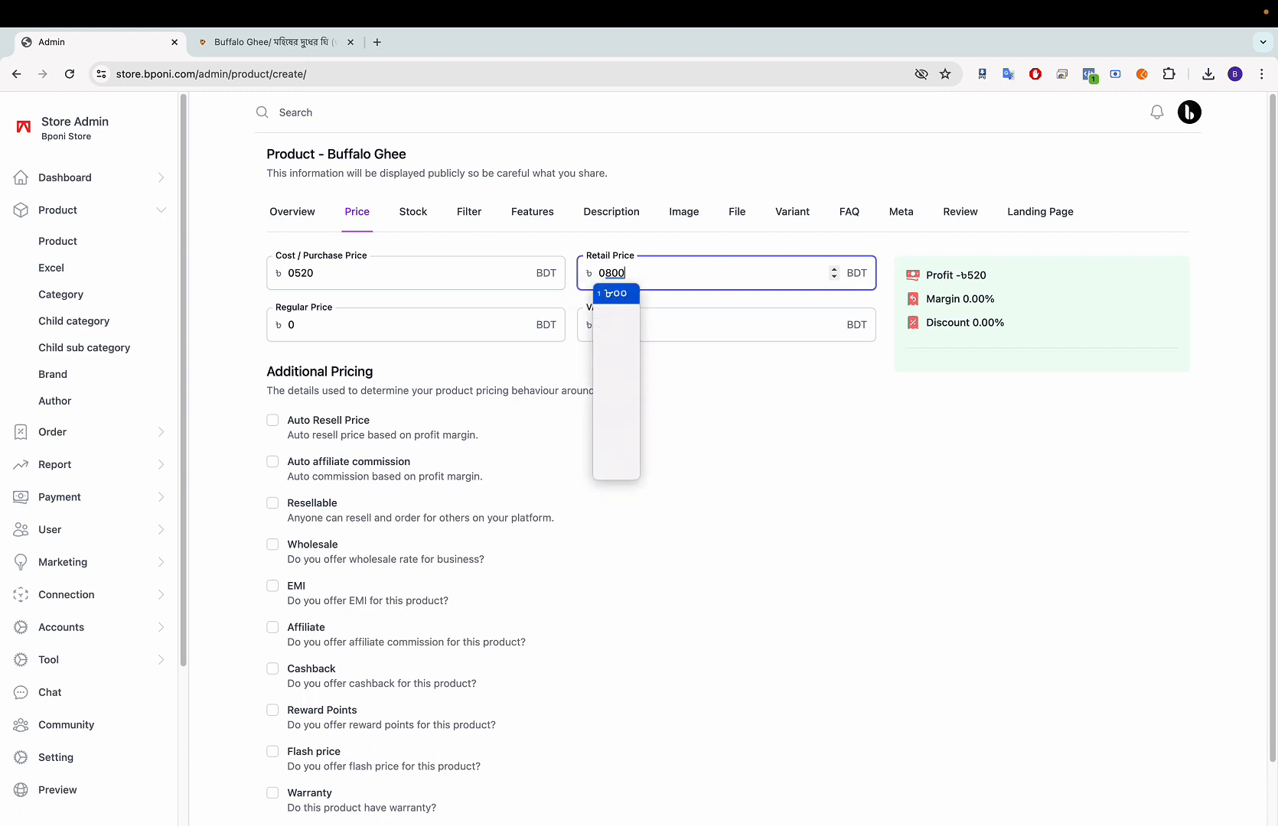
{"action": "key", "text": "Return"}
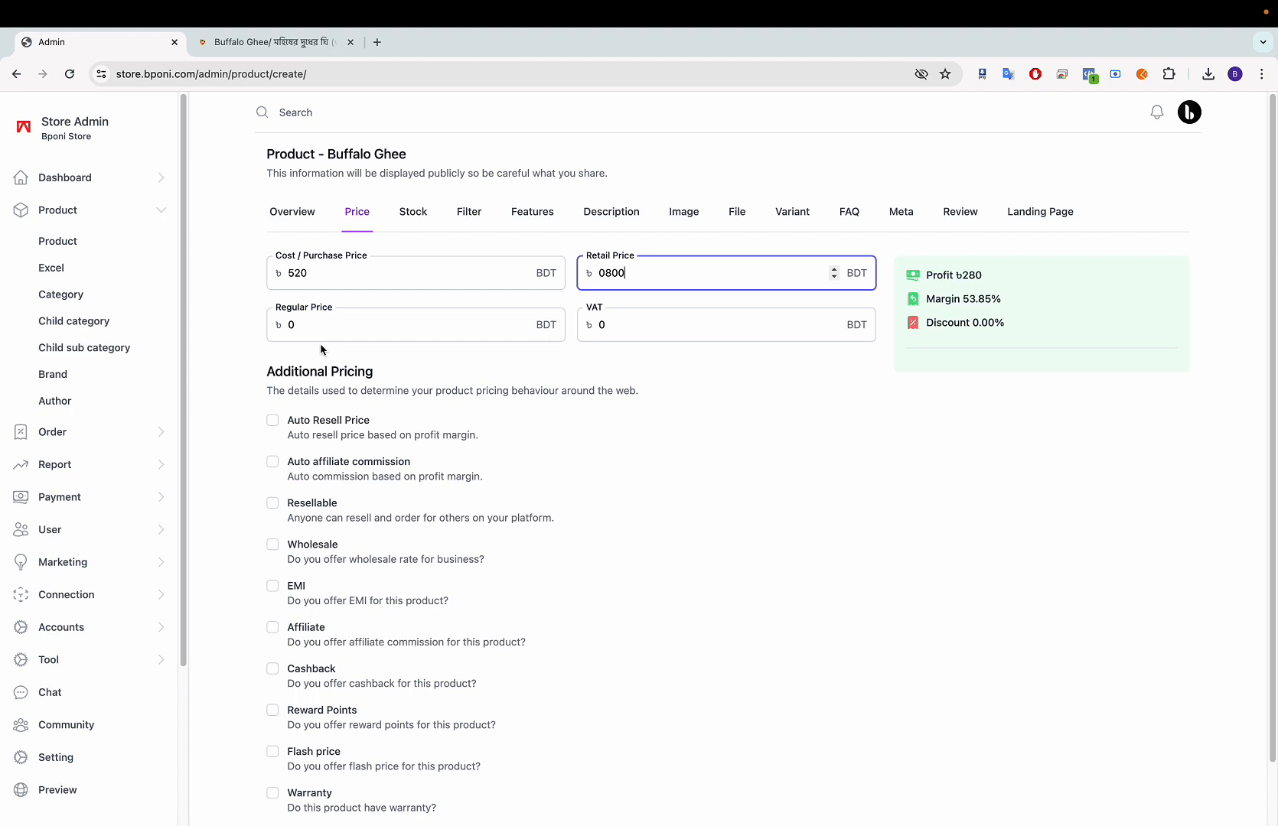
{"action": "left_click", "coordinate": [300, 323]}
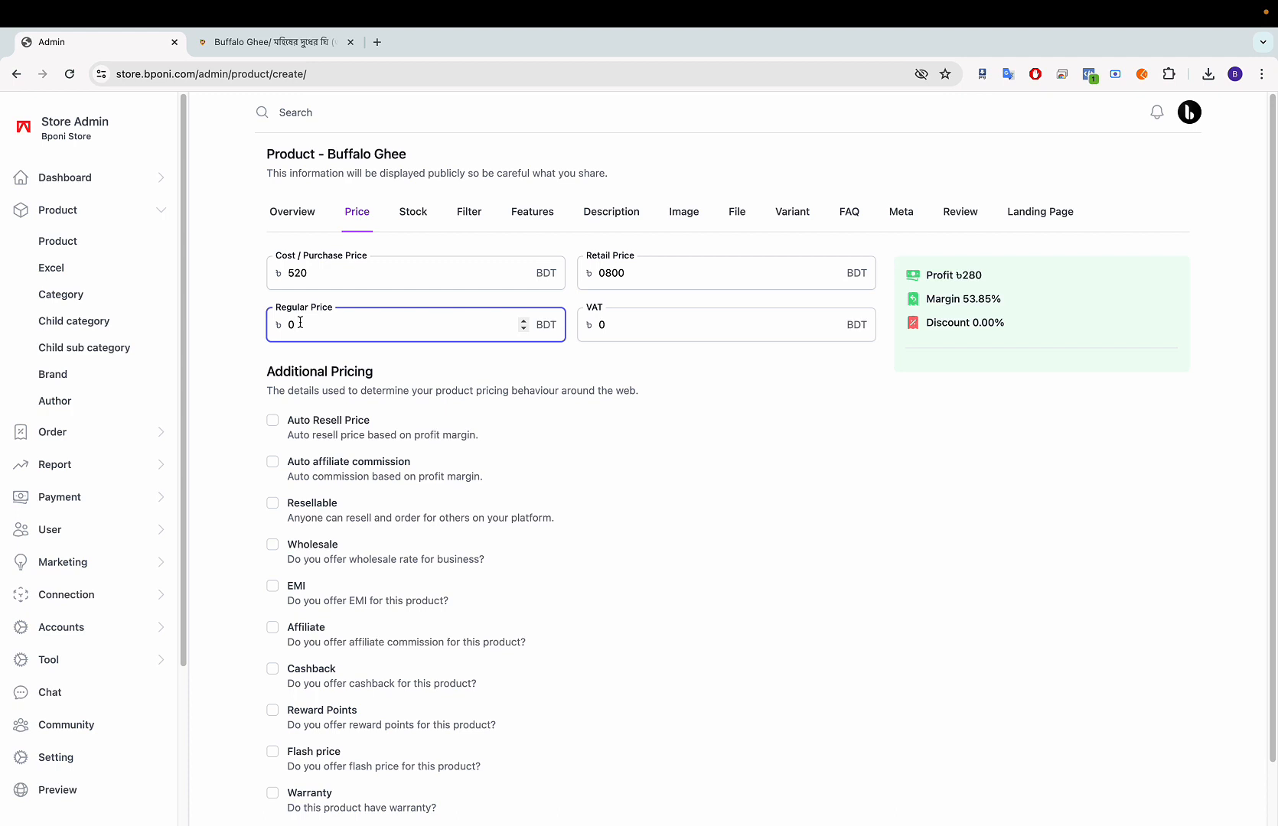
{"action": "type", "text": "1000"}
{"action": "left_click", "coordinate": [610, 275]}
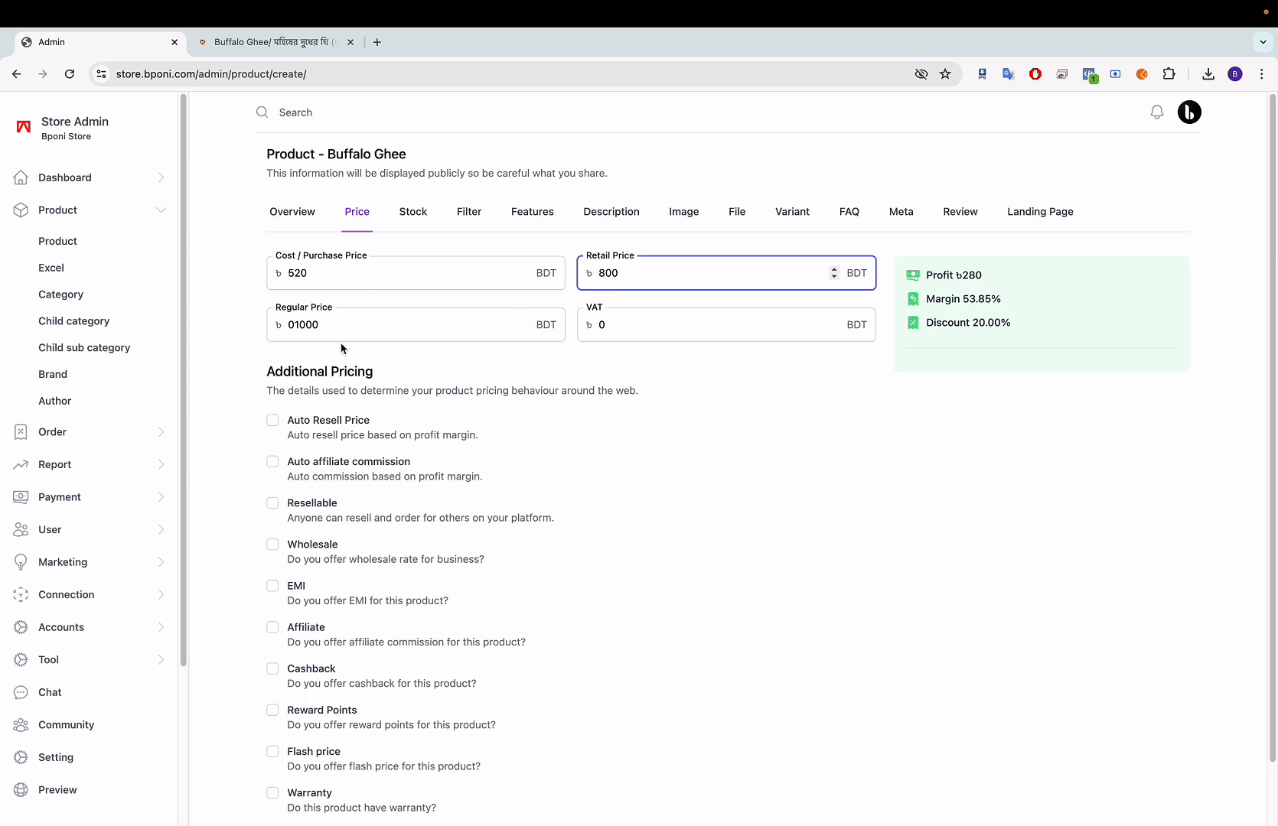
Step: Make the product resellable under additional pricing and set its resell price to 620 BDT
{"action": "scroll", "coordinate": [467, 300], "scroll_direction": "down", "scroll_amount": 2}
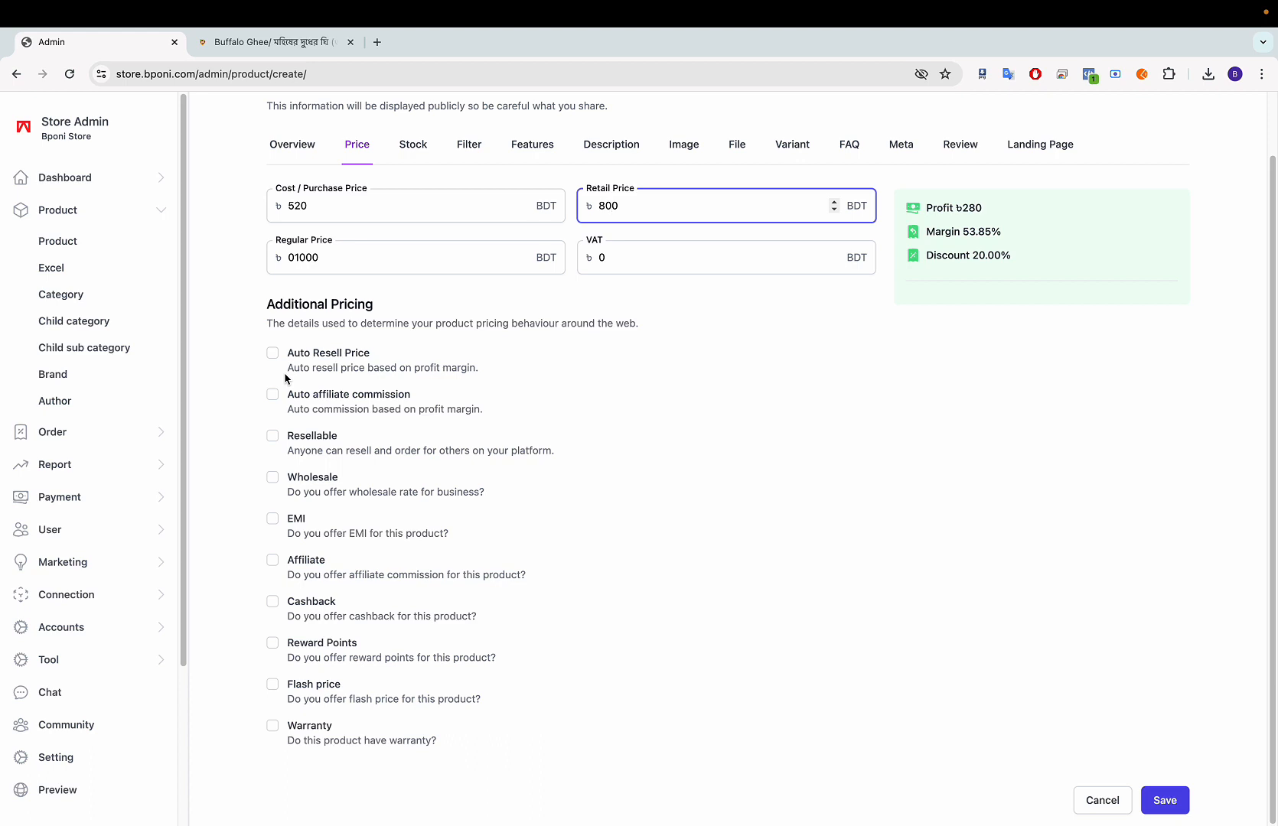
{"action": "left_click", "coordinate": [272, 436]}
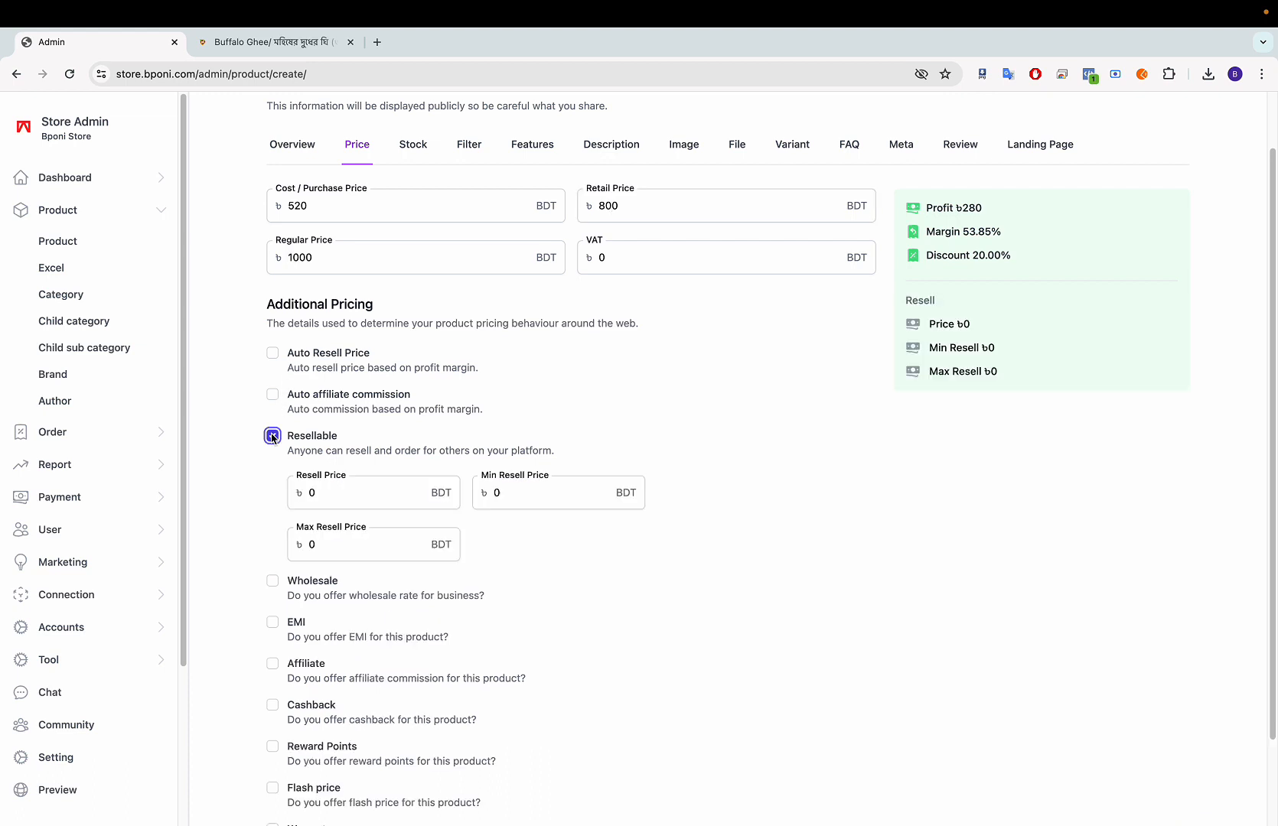
{"action": "left_click", "coordinate": [343, 492]}
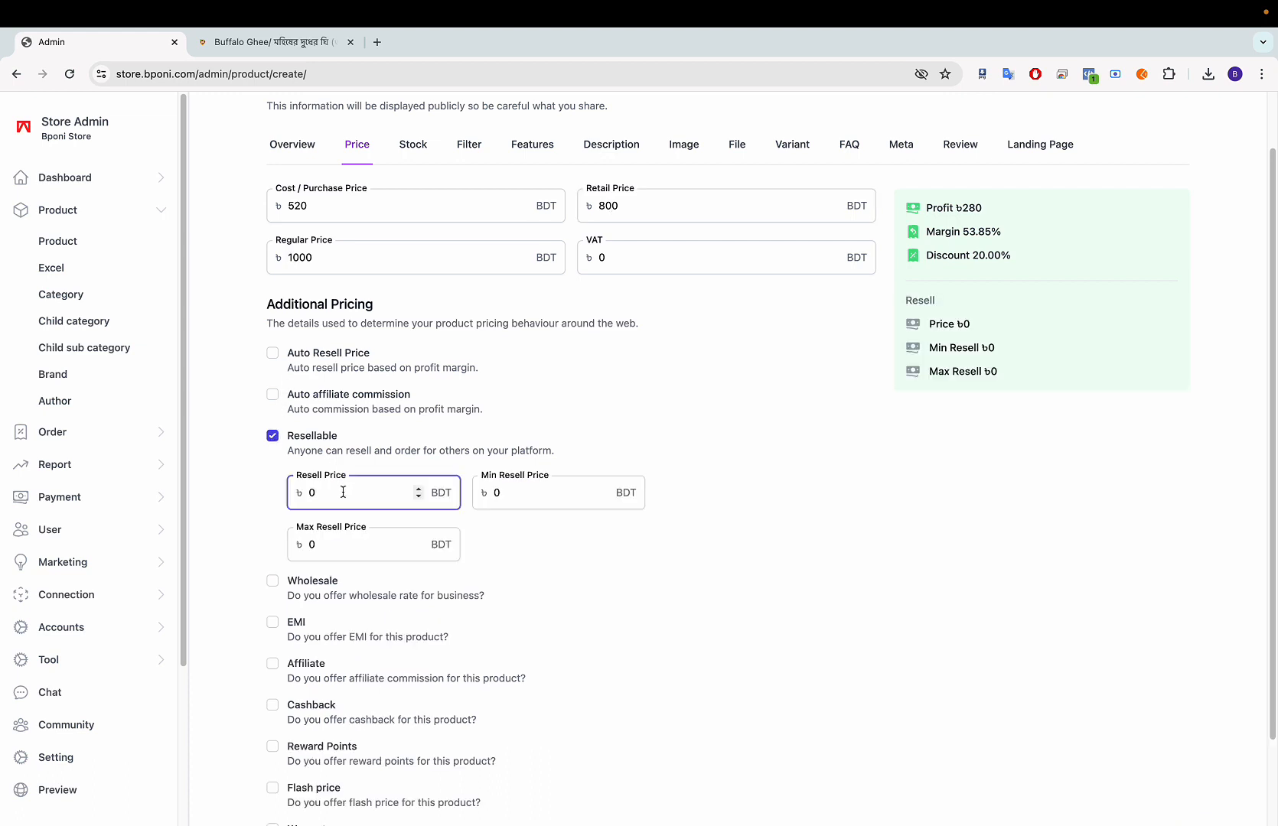
{"action": "type", "text": "620"}
{"action": "left_click", "coordinate": [532, 498]}
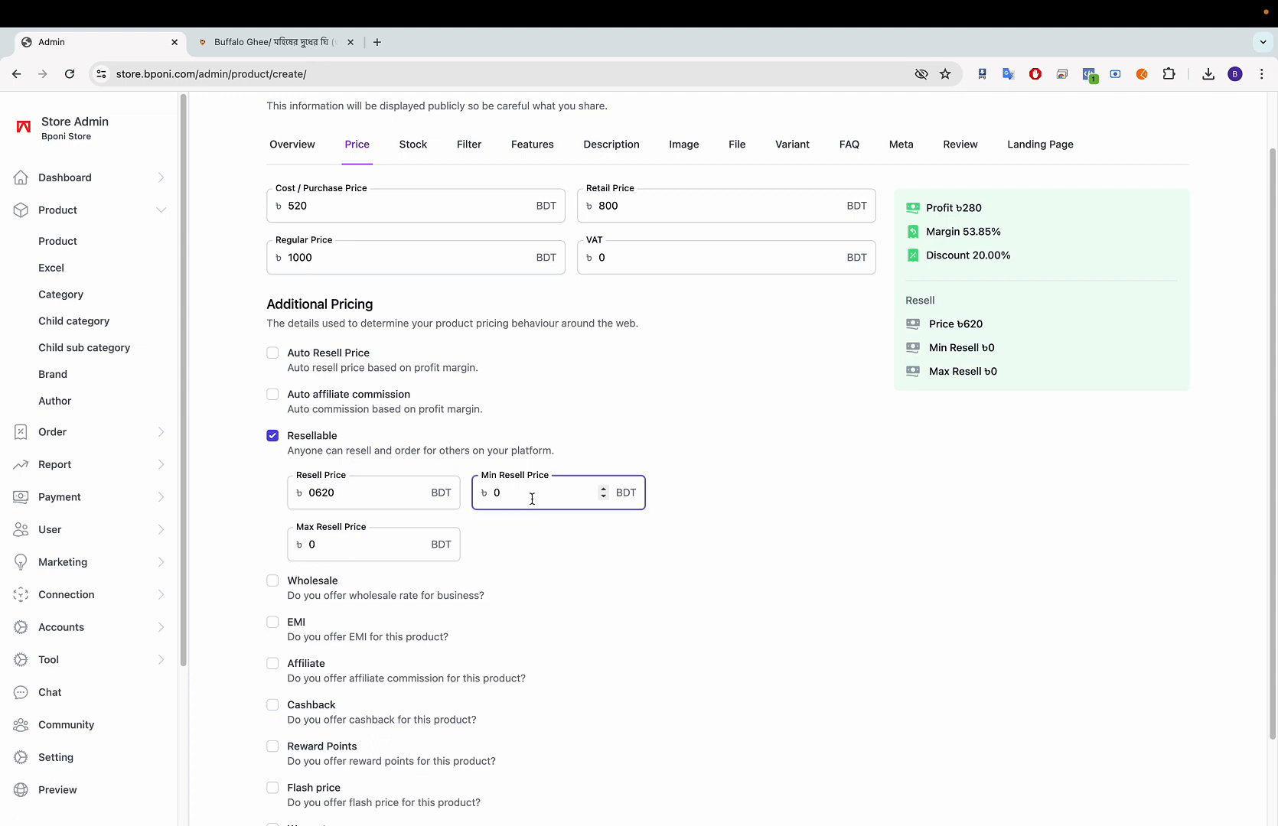
{"action": "type", "text": "6"}
{"action": "key", "text": "BackSpace"}
{"action": "key", "text": "BackSpace"}
{"action": "left_click", "coordinate": [388, 492]}
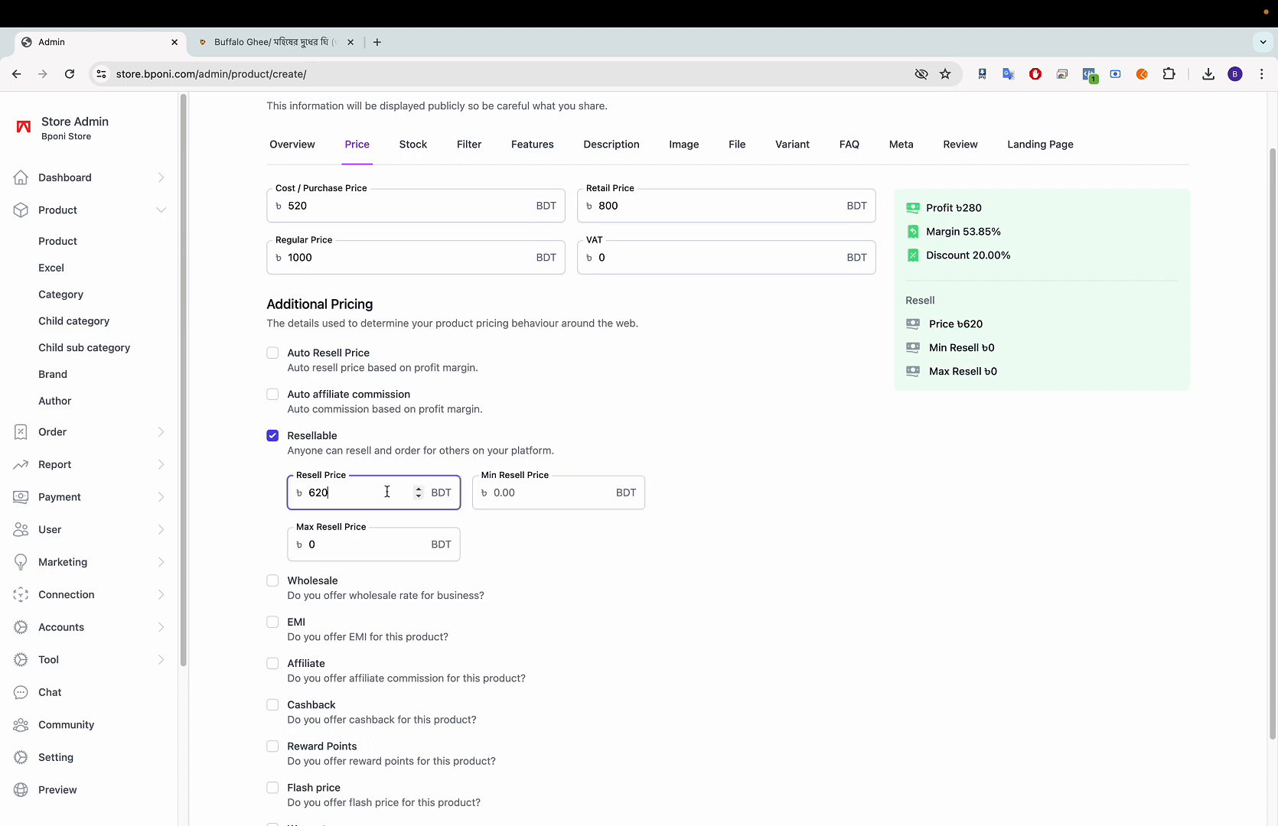
Step: Set the minimum resell price to 800 BDT and the maximum resell price to 1000 BDT
{"action": "left_click", "coordinate": [499, 493]}
{"action": "type", "text": "800"}
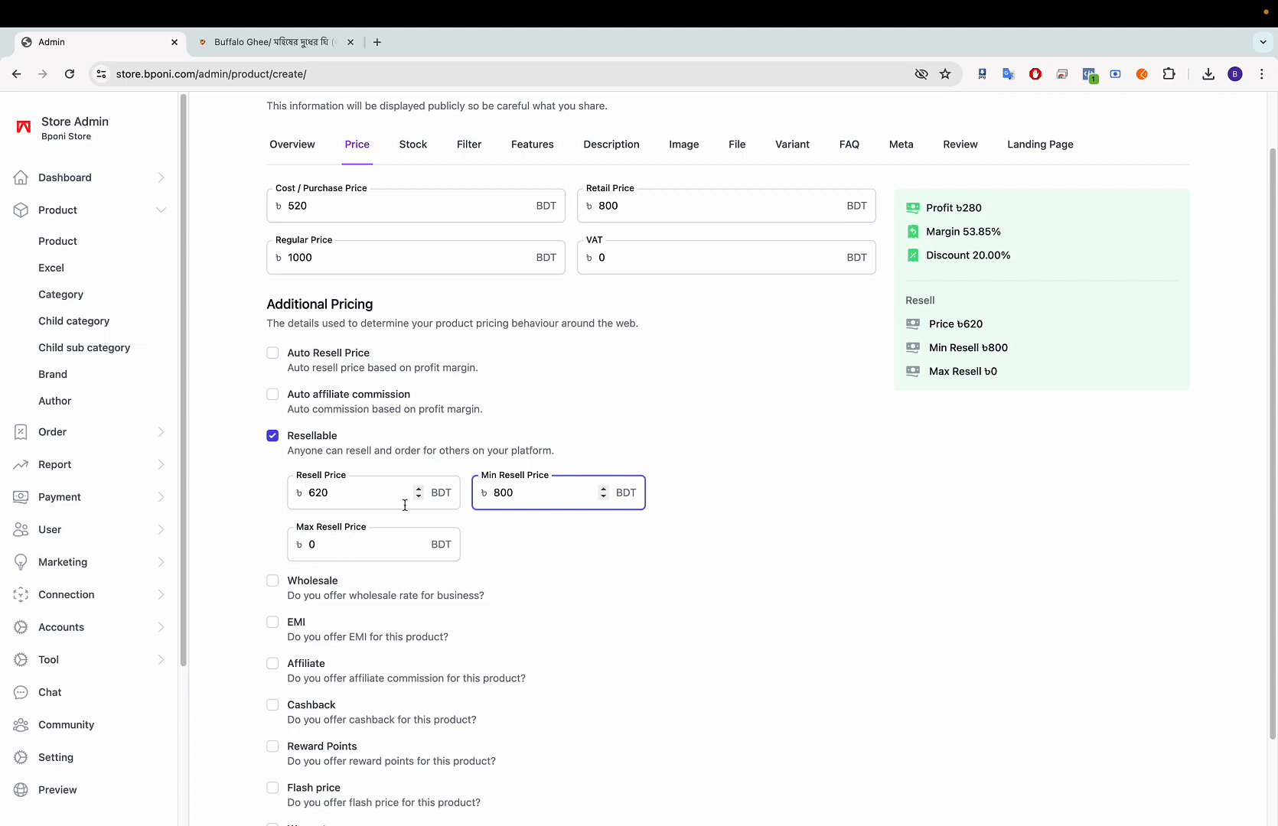
{"action": "double_click", "coordinate": [502, 493]}
{"action": "type", "text": "620"}
{"action": "key", "text": "BackSpace"}
{"action": "key", "text": "BackSpace"}
{"action": "key", "text": "BackSpace"}
{"action": "type", "text": "800"}
{"action": "left_click", "coordinate": [343, 550]}
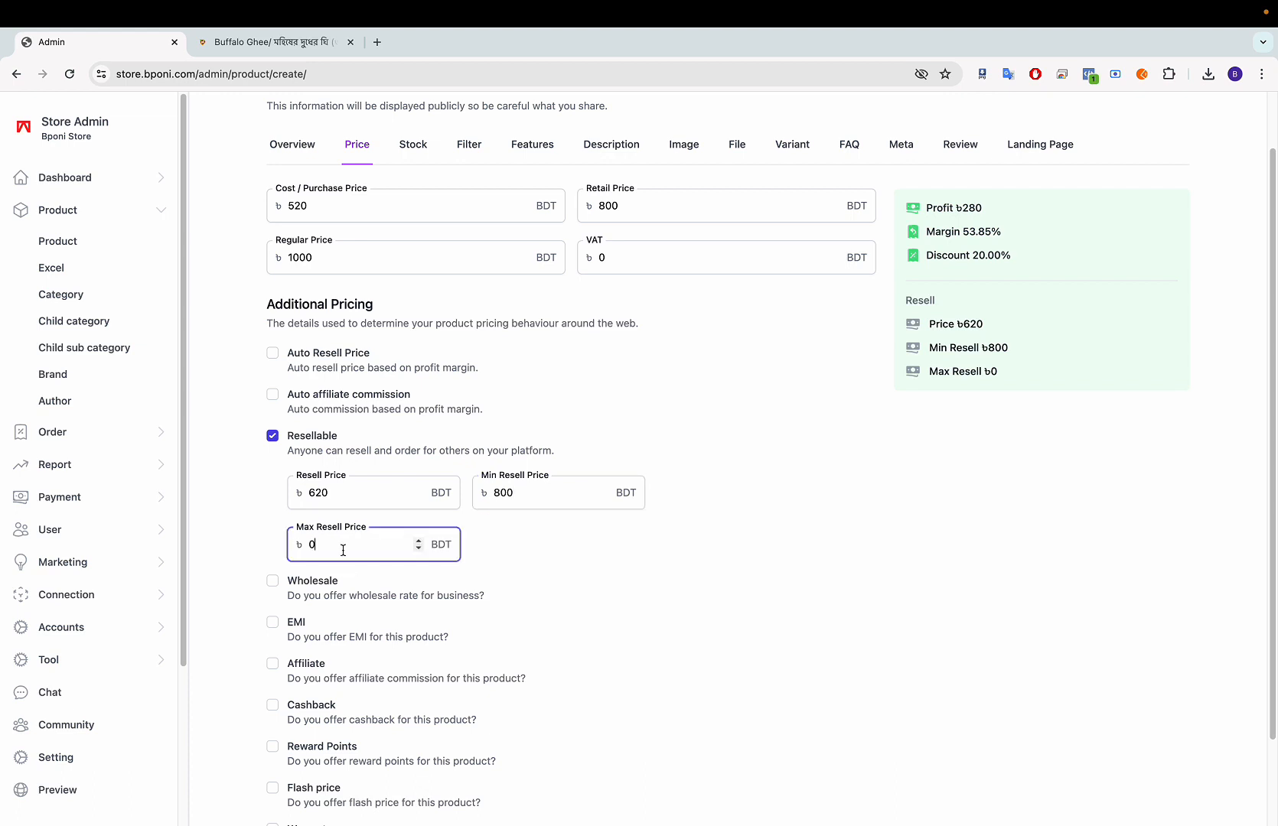
{"action": "type", "text": "1000"}
Step: Turn each of the Auto Resell Price, Auto affiliate commission and Resellable options on and back off
{"action": "left_click", "coordinate": [270, 358]}
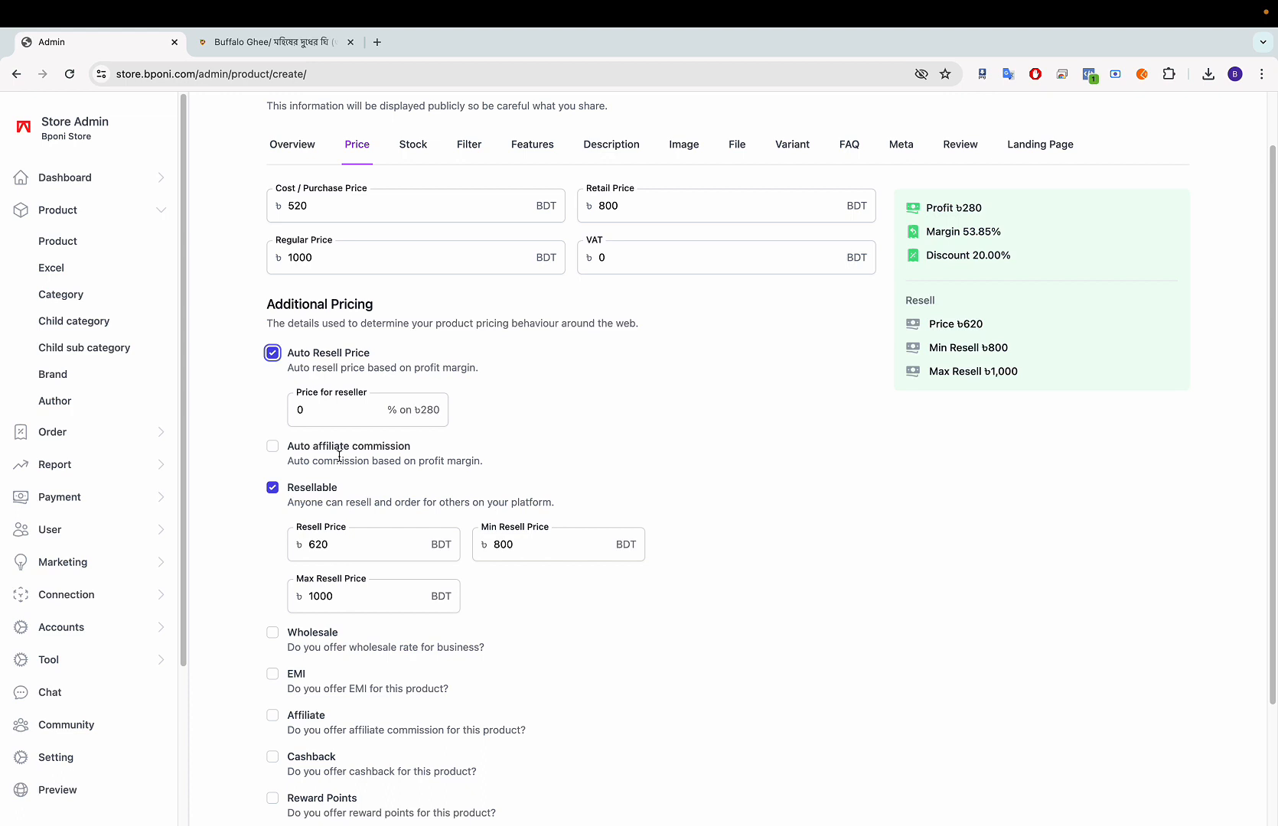
{"action": "left_click", "coordinate": [272, 354]}
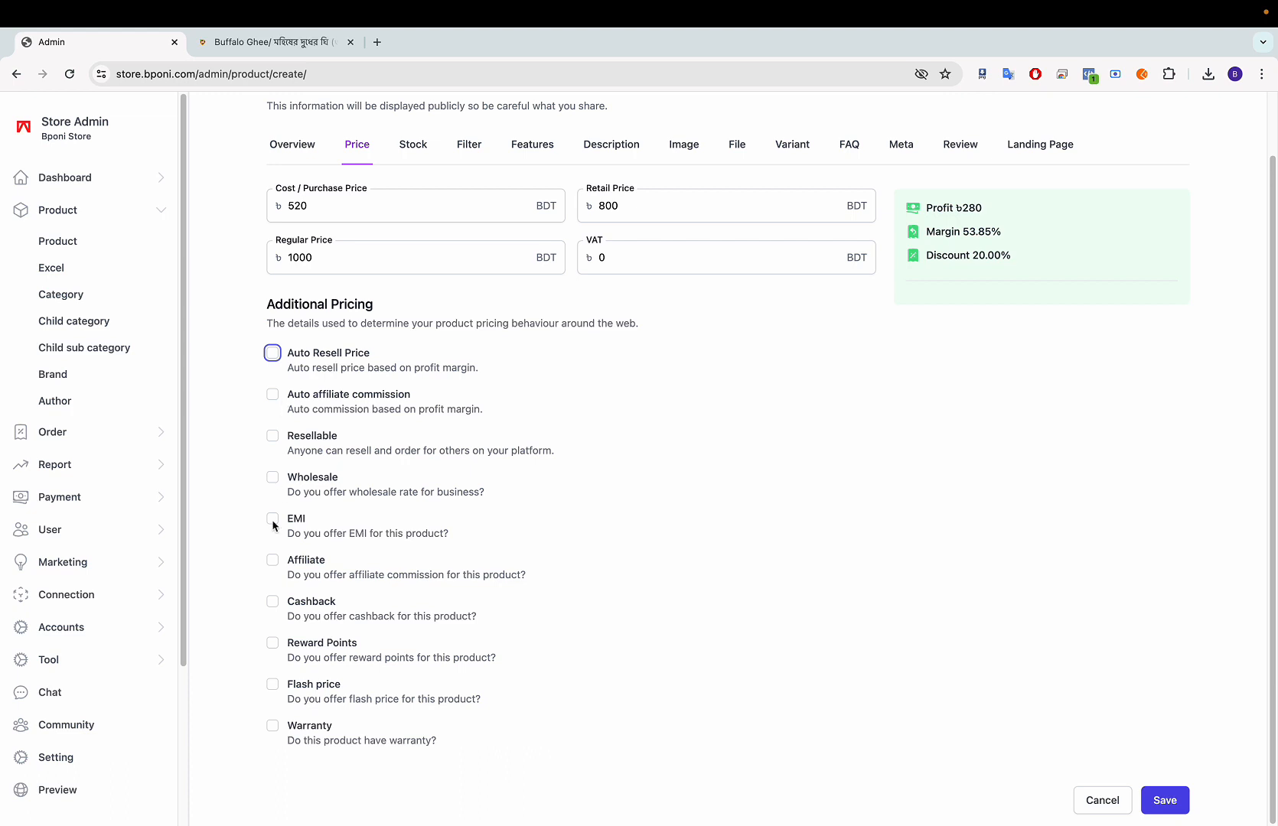
{"action": "left_click", "coordinate": [274, 396]}
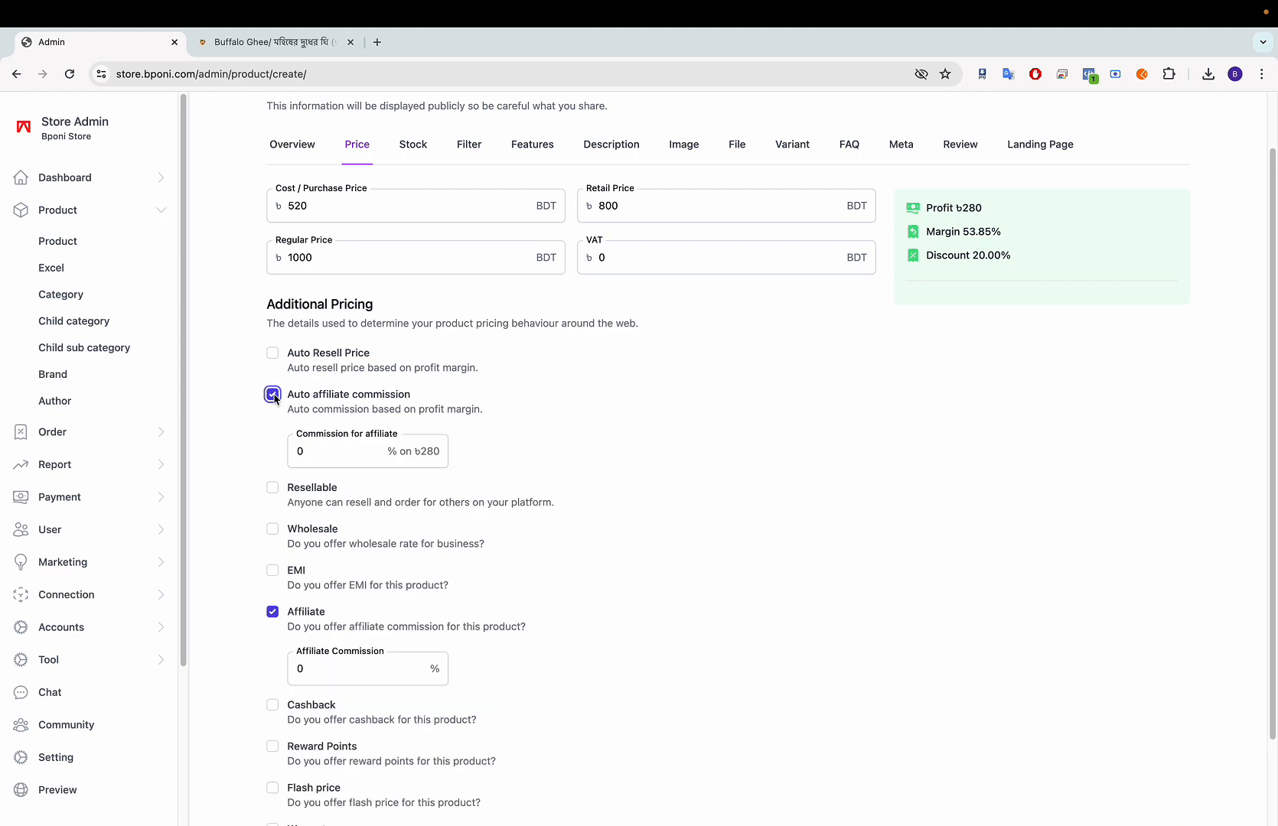
{"action": "left_click", "coordinate": [273, 396]}
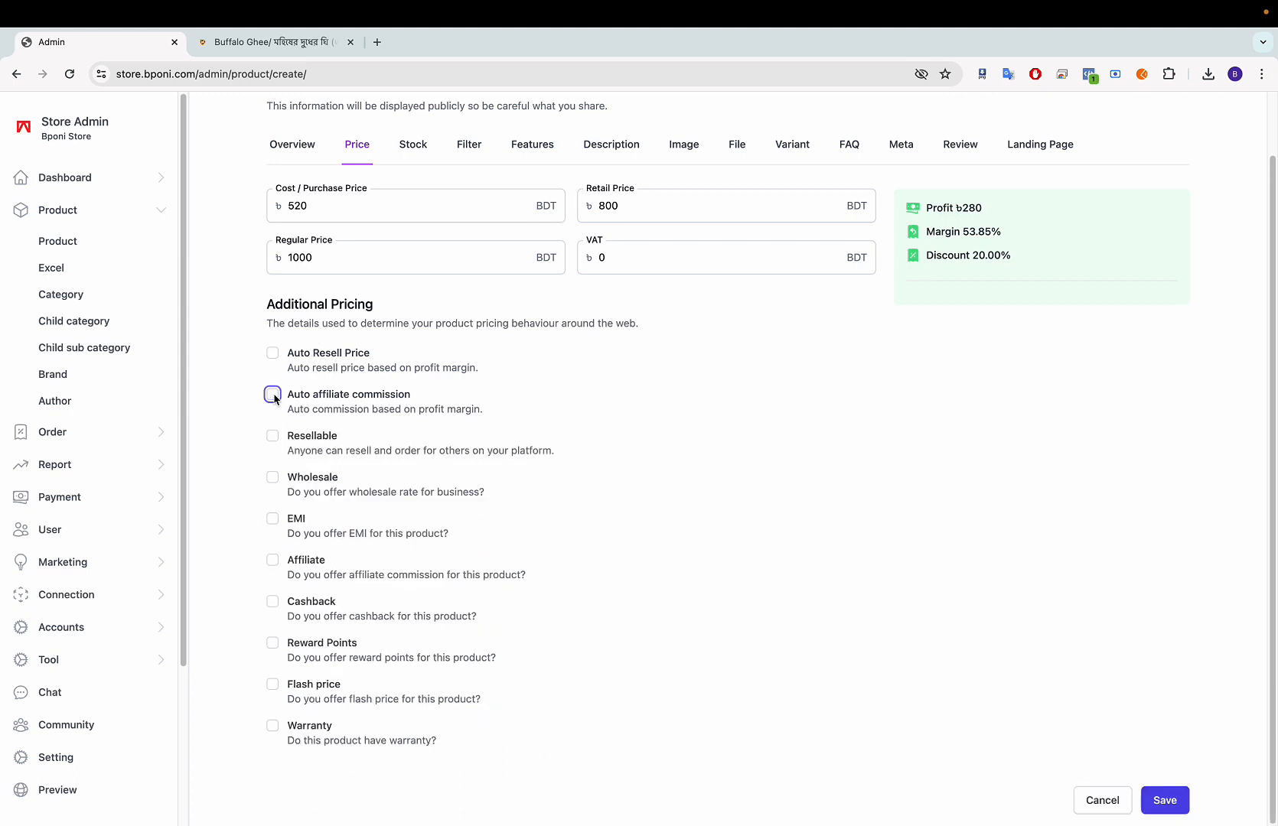
{"action": "left_click", "coordinate": [272, 437]}
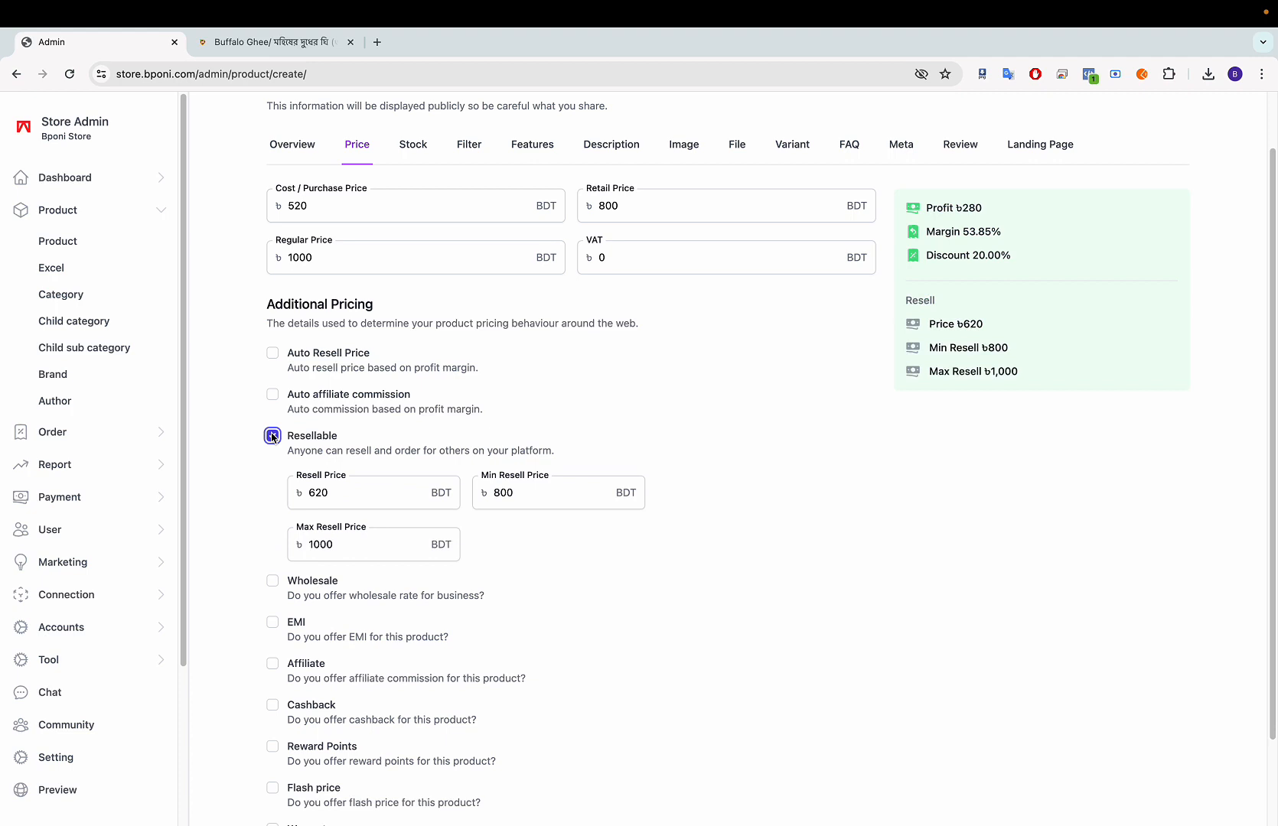
{"action": "left_click", "coordinate": [273, 437]}
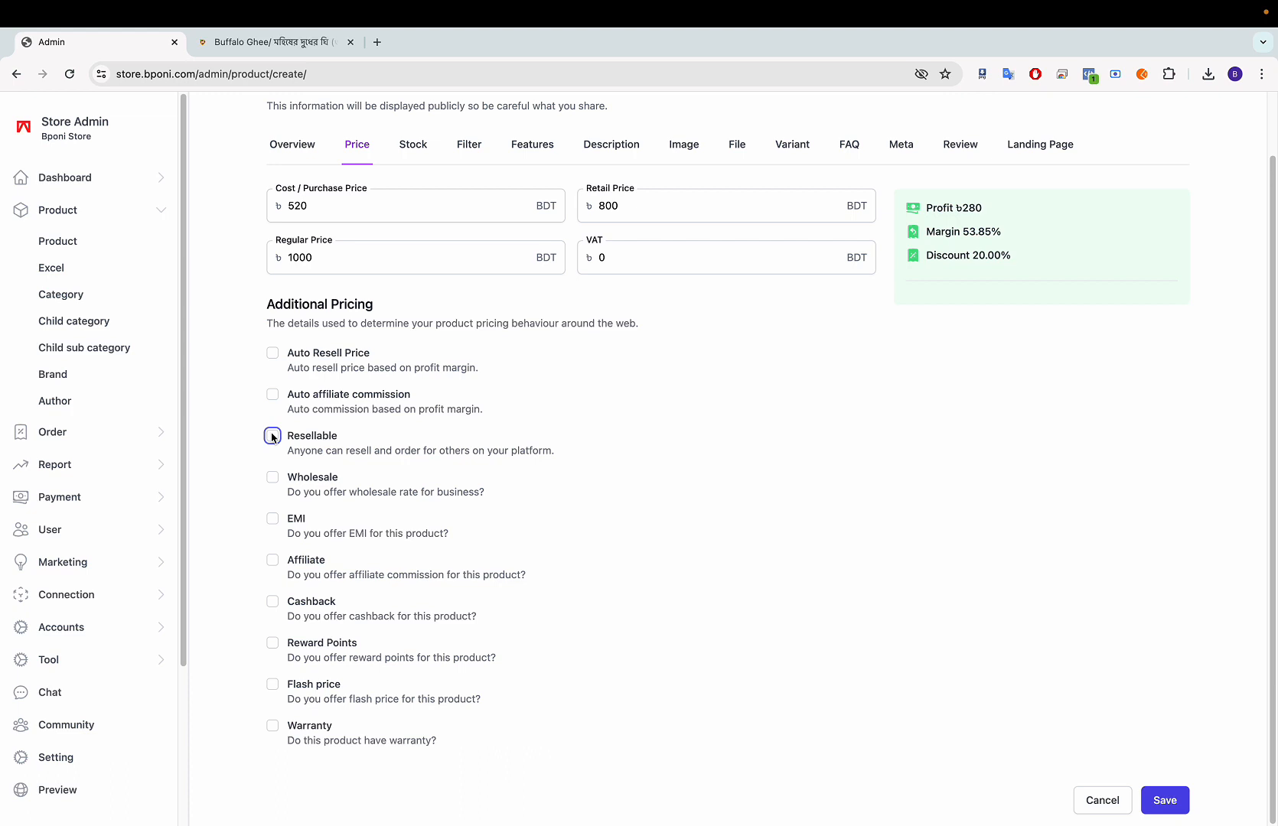
Step: Enable wholesale pricing and add a tier with minimum order 10, maximum order 50 and price 700
{"action": "left_click", "coordinate": [274, 478]}
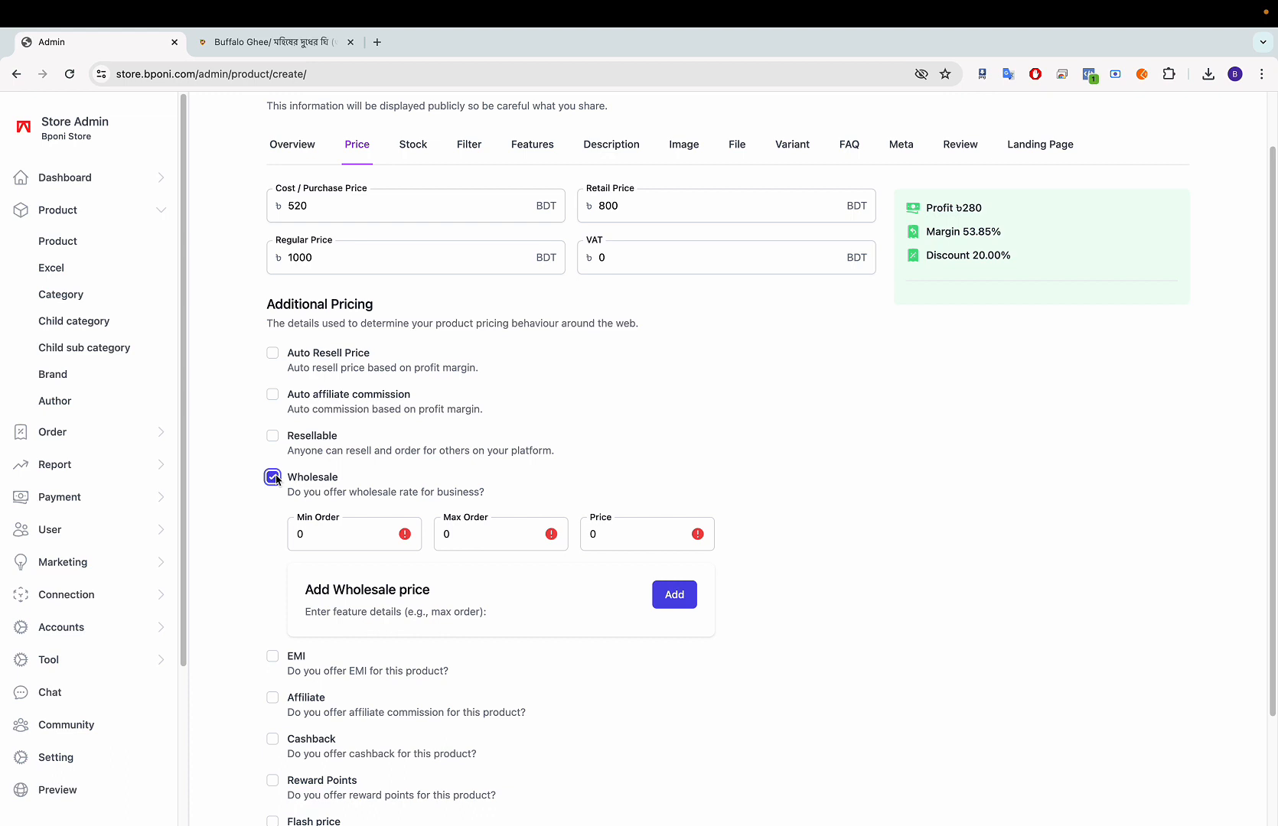
{"action": "left_click", "coordinate": [342, 534]}
{"action": "type", "text": "10"}
{"action": "left_click", "coordinate": [472, 528]}
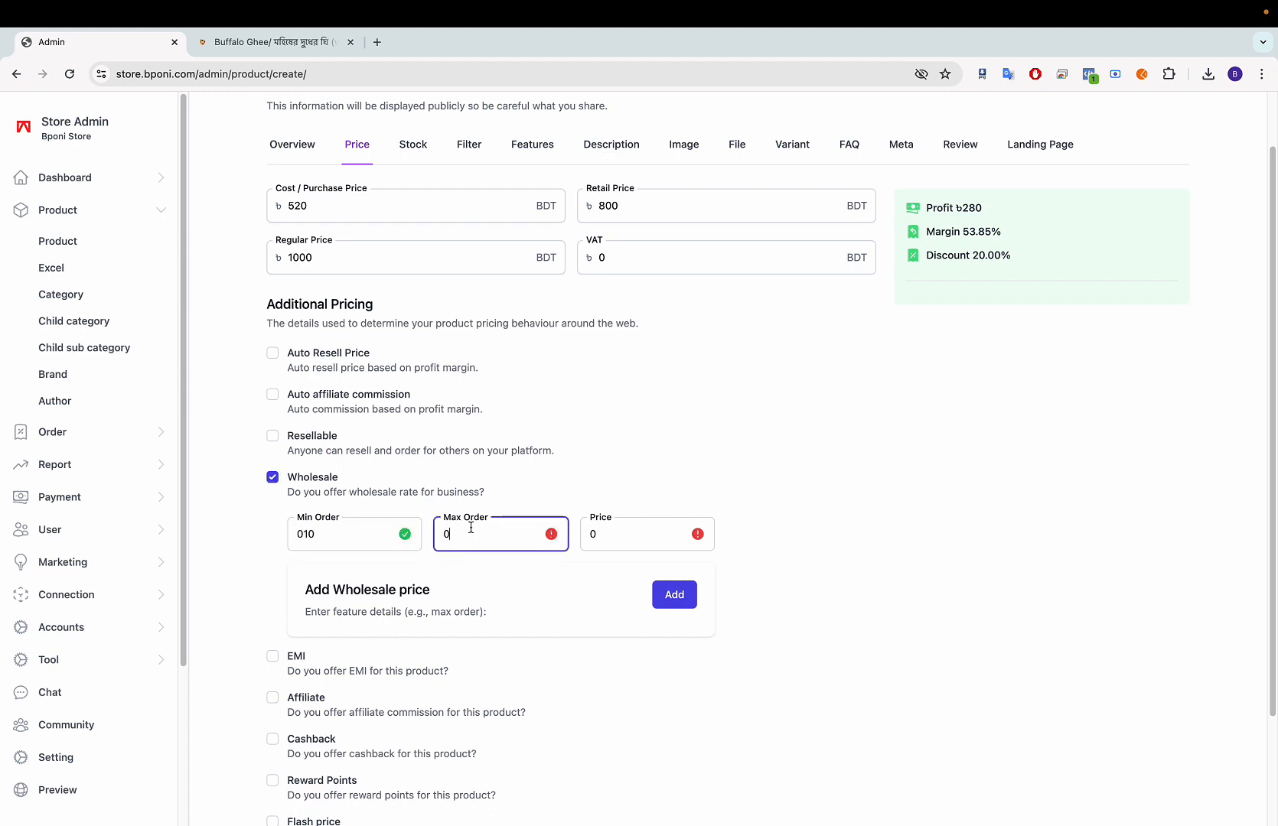
{"action": "type", "text": "50"}
{"action": "left_click", "coordinate": [624, 536]}
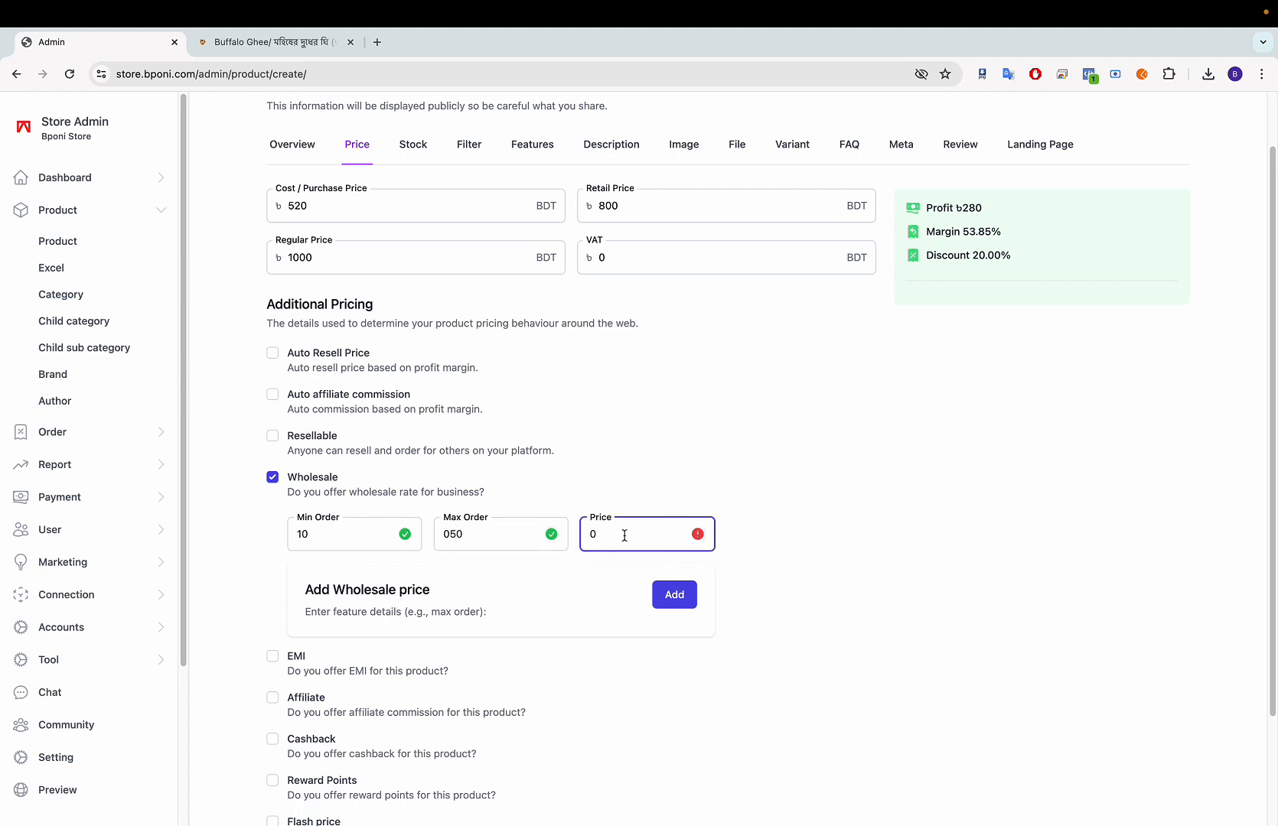
{"action": "type", "text": "700"}
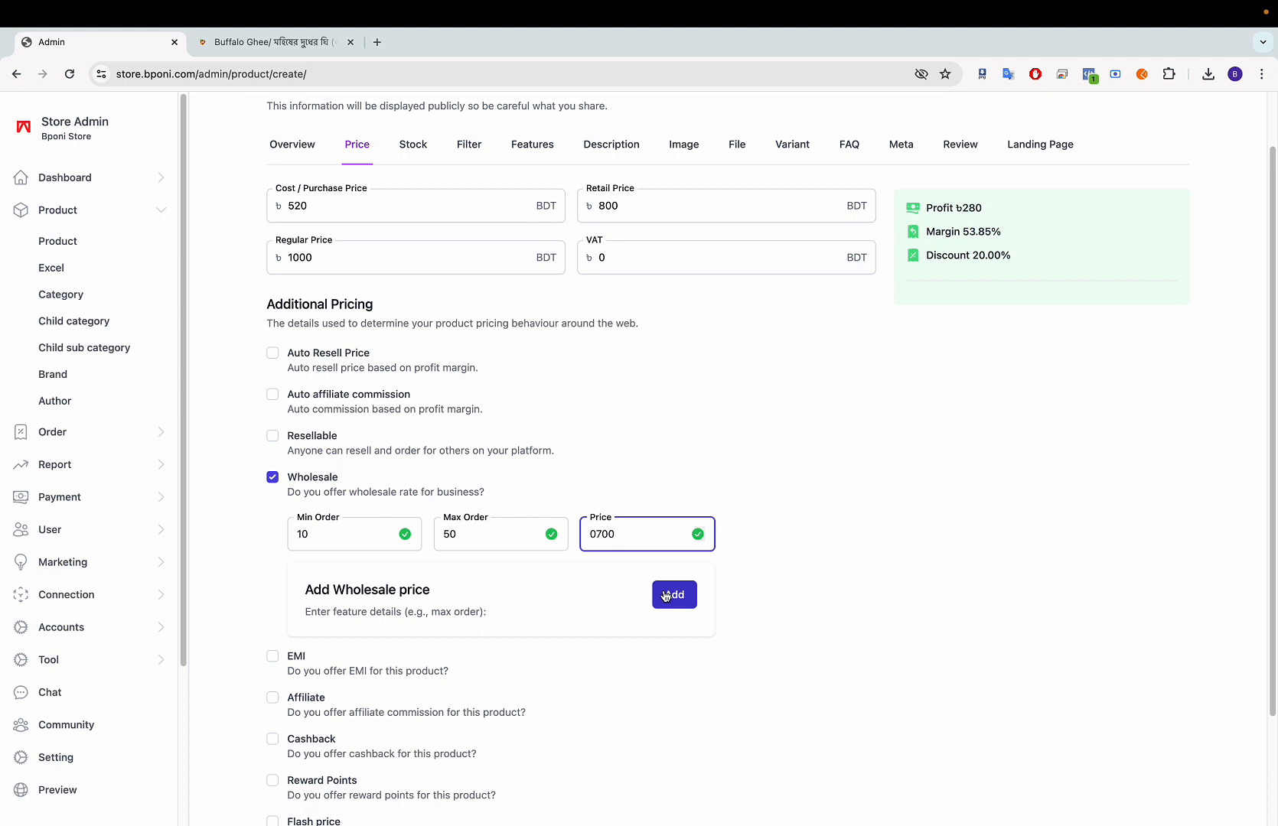
{"action": "left_click", "coordinate": [665, 596]}
Step: Fill in a second wholesale tier with minimum order 50, maximum order 2000000 and price 640
{"action": "left_click", "coordinate": [318, 580]}
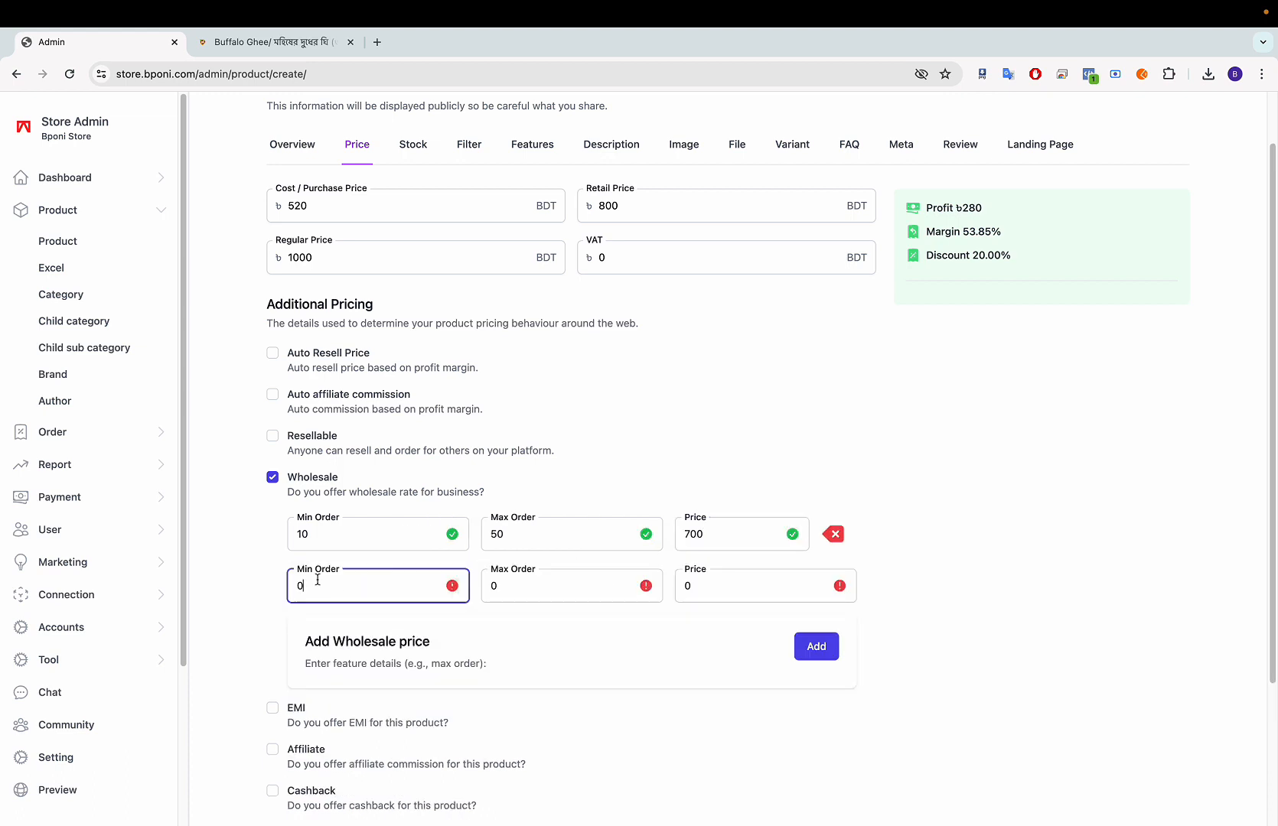
{"action": "type", "text": "50"}
{"action": "left_click", "coordinate": [522, 583]}
{"action": "type", "text": "2000"}
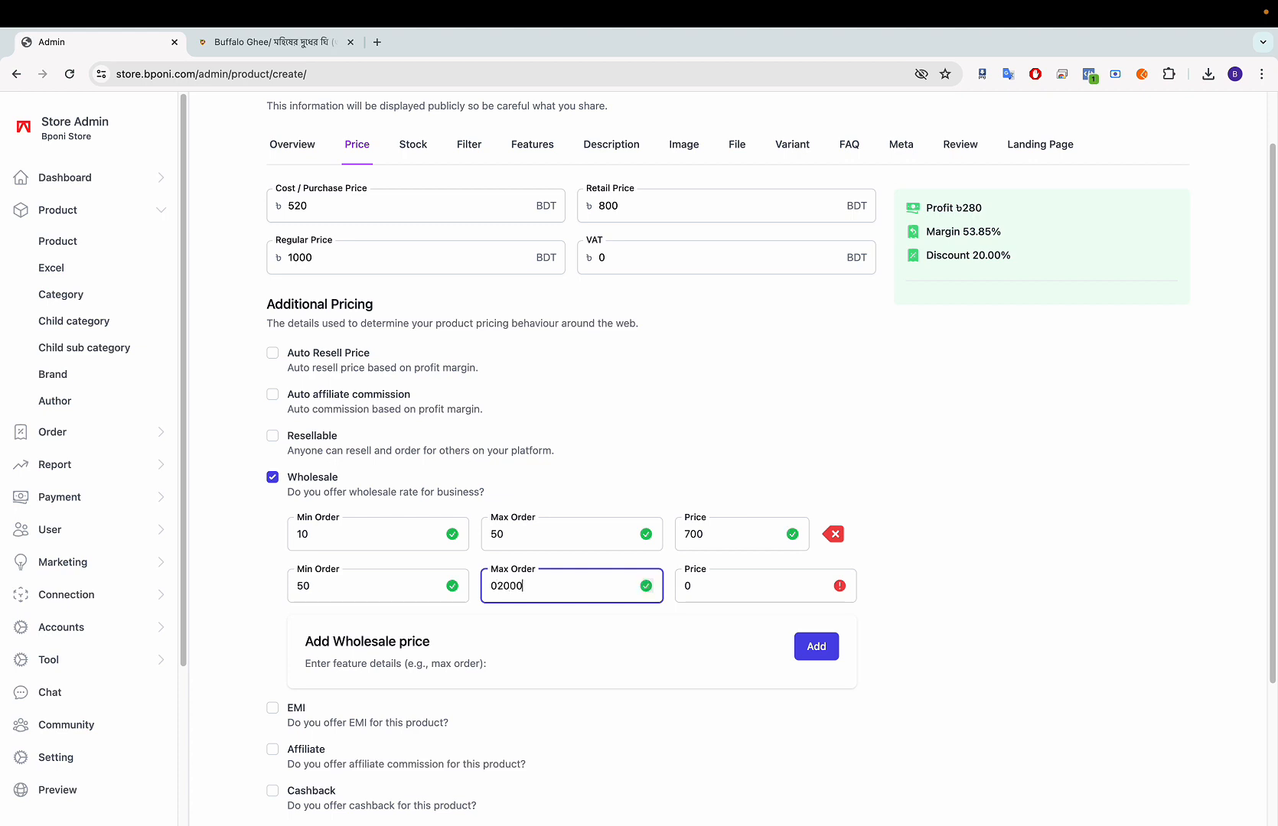
{"action": "type", "text": "000"}
{"action": "left_click", "coordinate": [694, 583]}
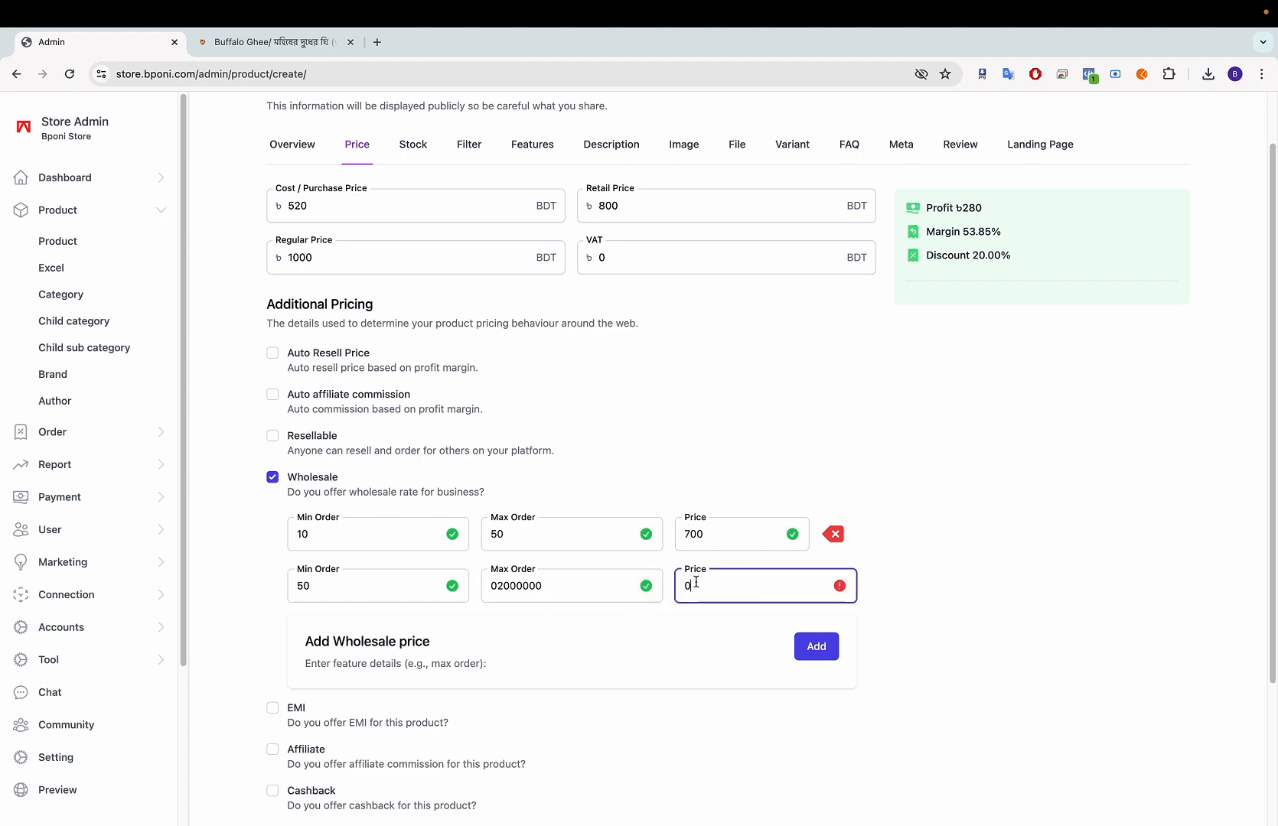
{"action": "type", "text": "640"}
{"action": "left_click", "coordinate": [791, 417]}
{"action": "scroll", "coordinate": [791, 417], "scroll_direction": "down", "scroll_amount": 2}
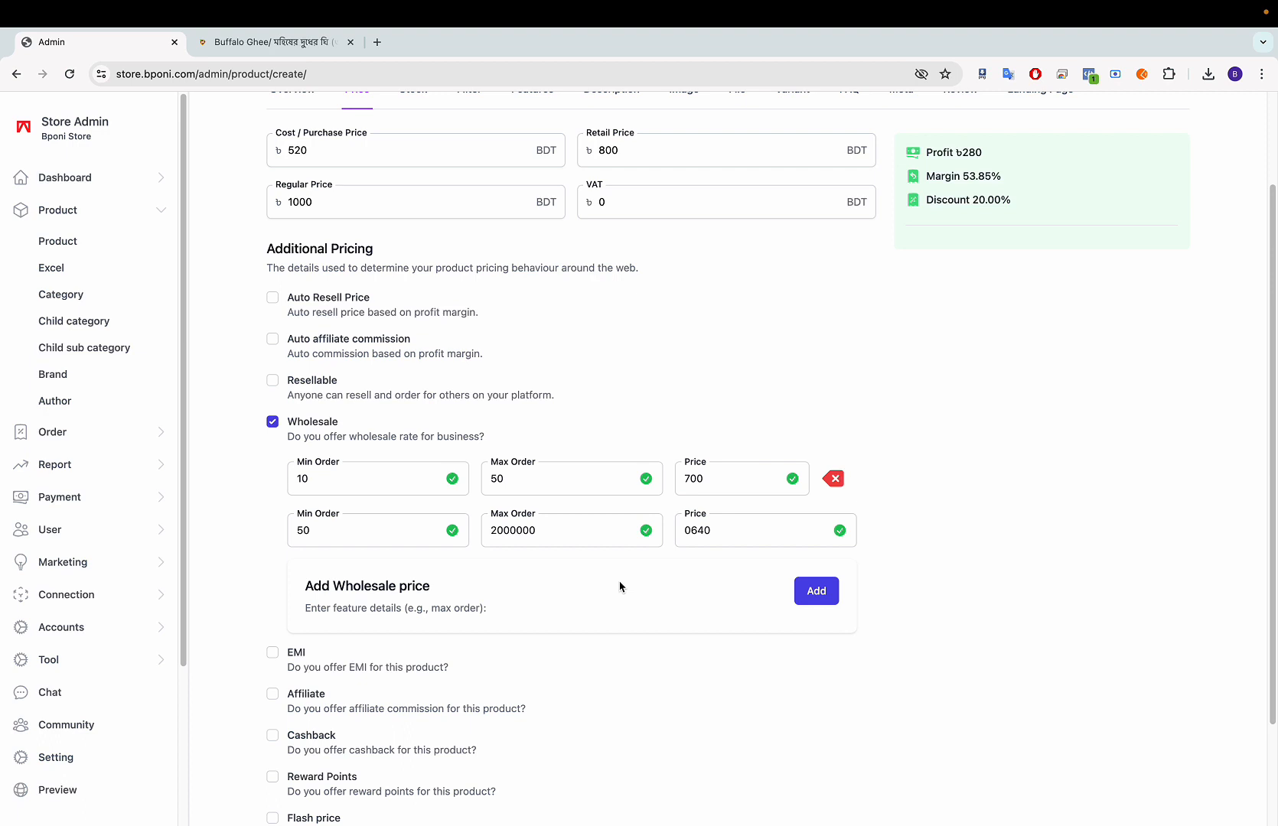
{"action": "scroll", "coordinate": [620, 587], "scroll_direction": "down", "scroll_amount": 1}
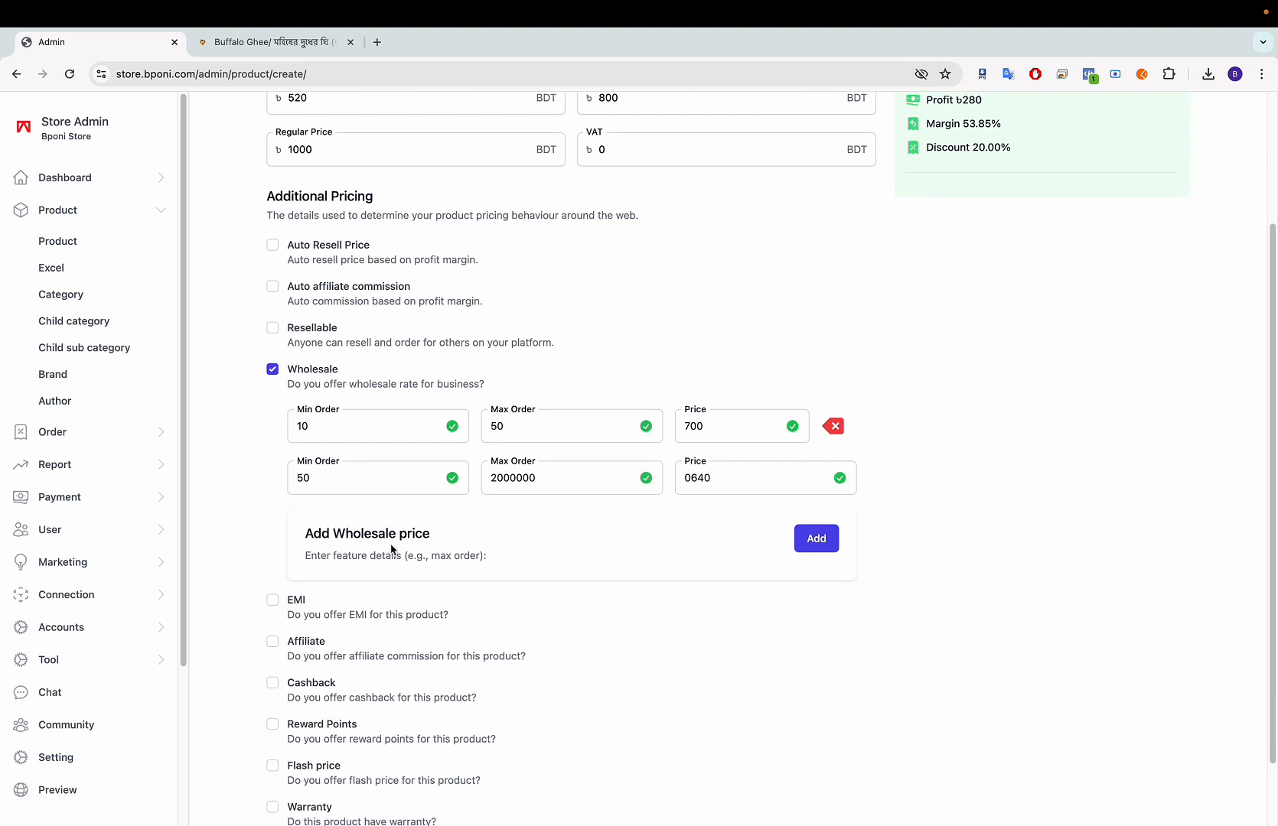
Step: Enable the EMI option for the product and review its price, interest and duration fields
{"action": "left_click", "coordinate": [272, 600]}
{"action": "scroll", "coordinate": [274, 593], "scroll_direction": "down", "scroll_amount": 1}
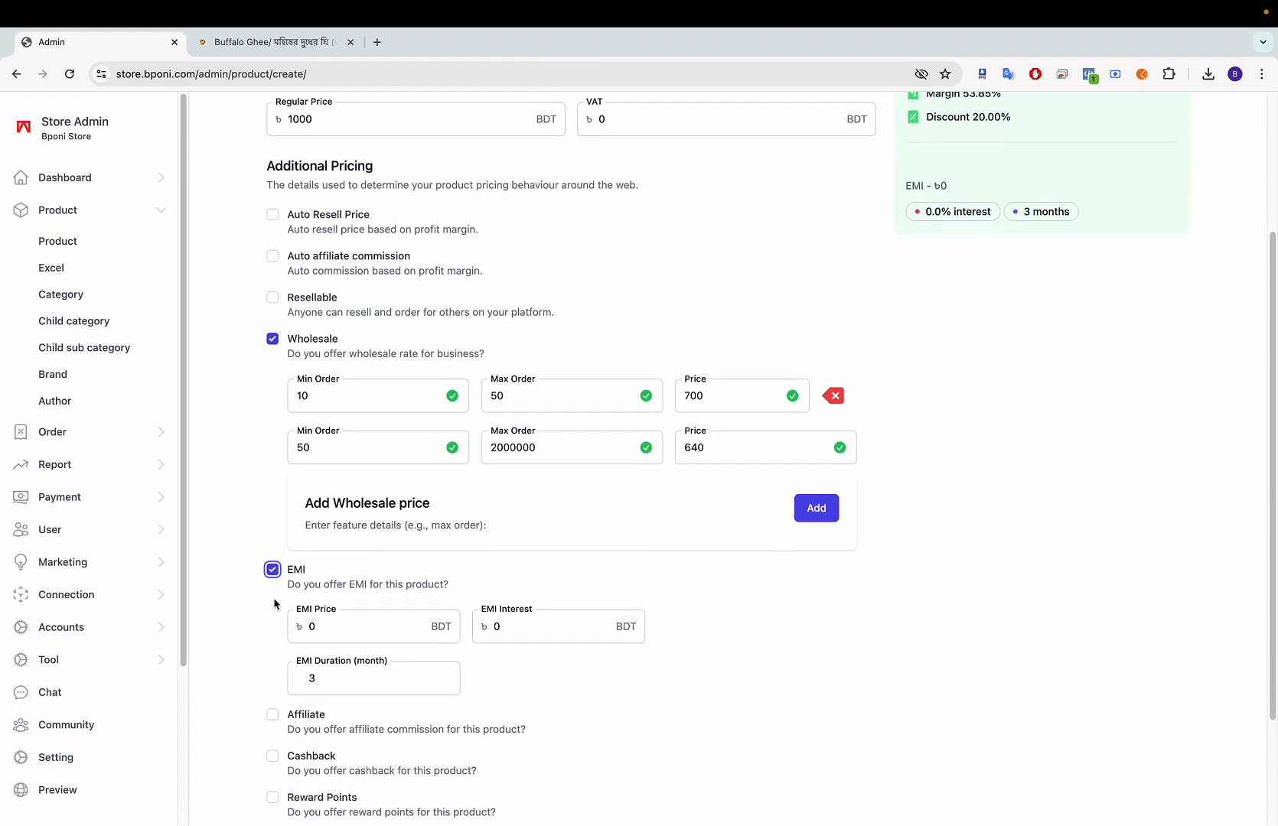
{"action": "left_click", "coordinate": [328, 621]}
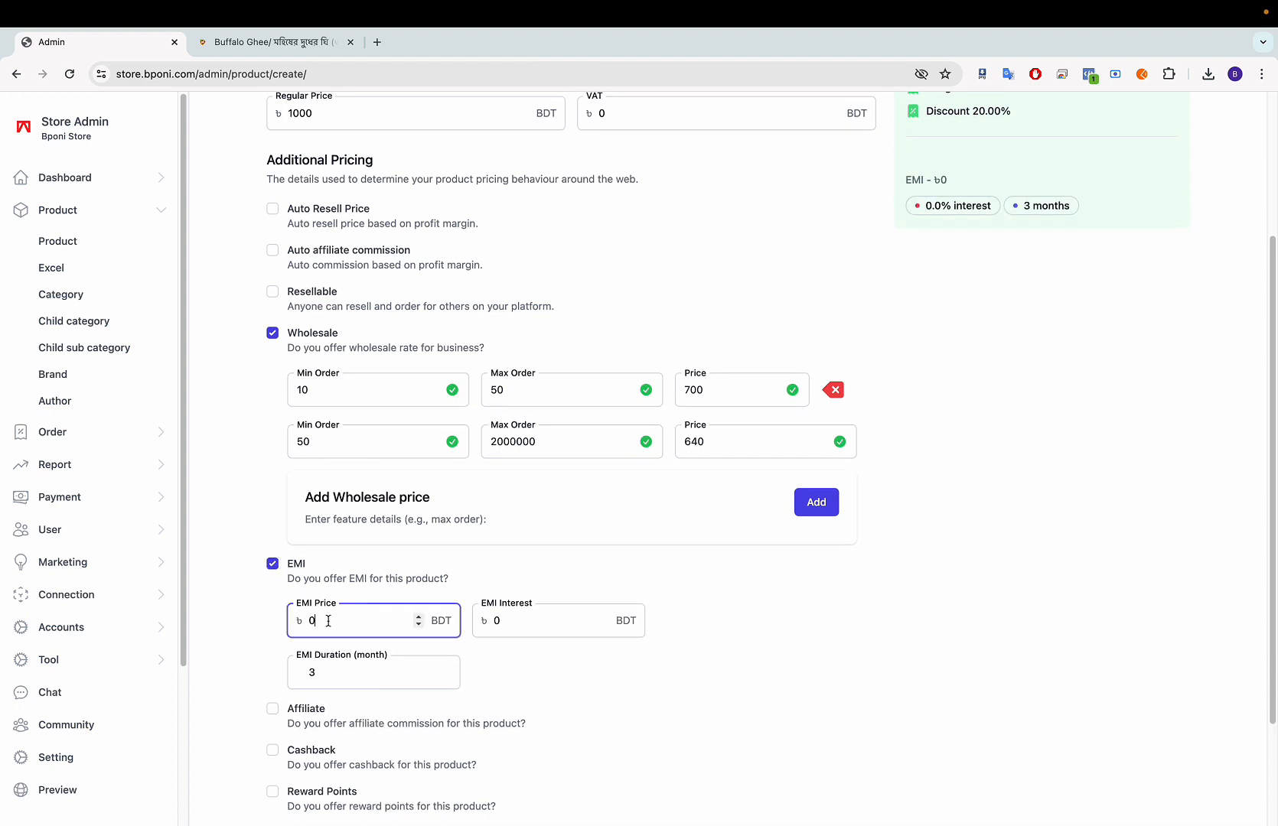
{"action": "left_click", "coordinate": [517, 622]}
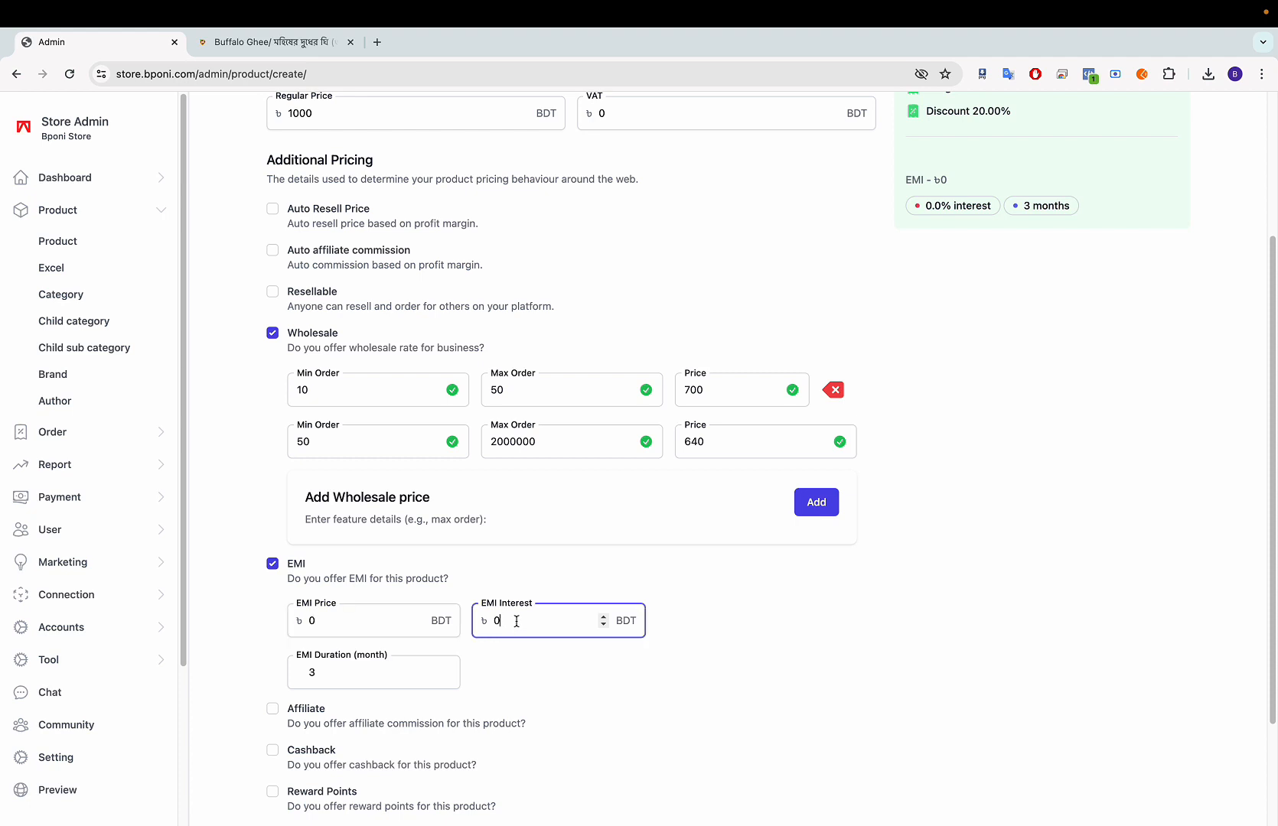
{"action": "left_click", "coordinate": [360, 668]}
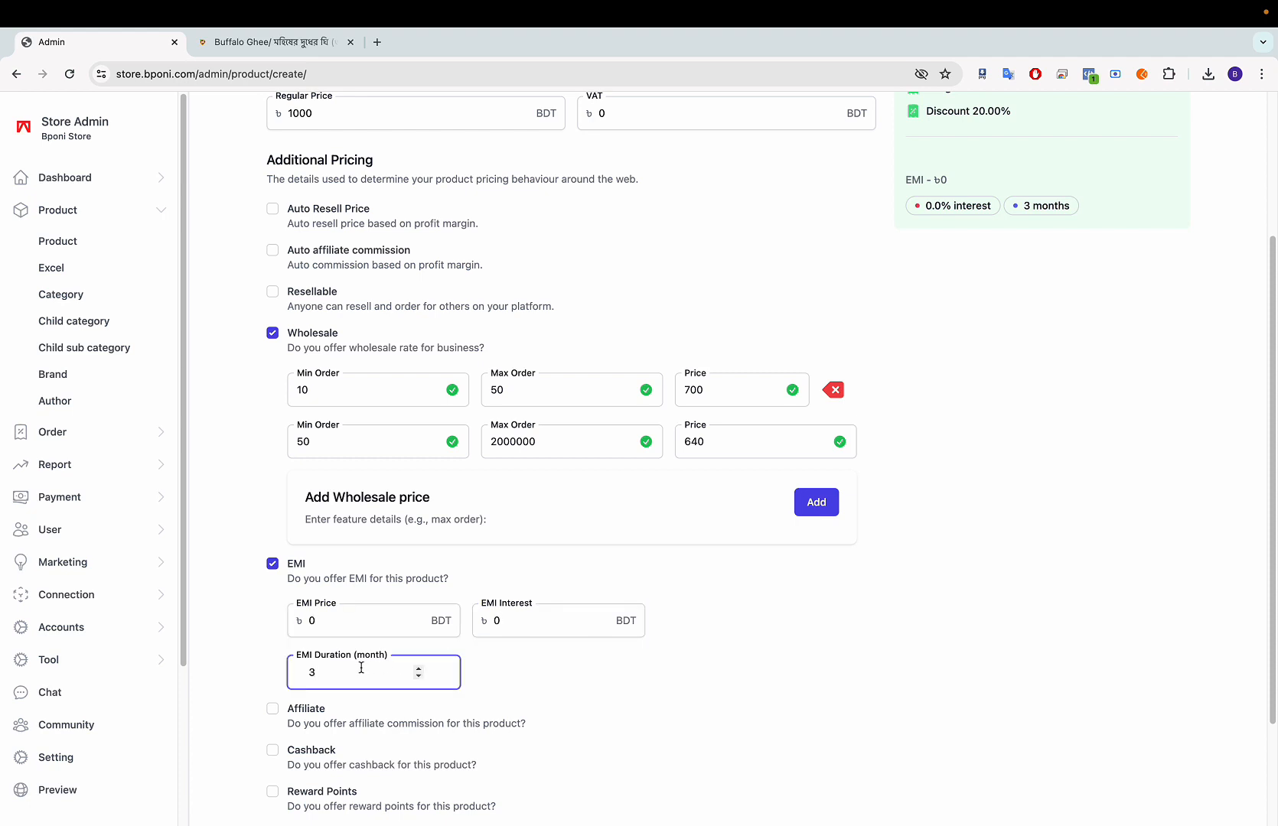
{"action": "scroll", "coordinate": [355, 654], "scroll_direction": "down", "scroll_amount": 2}
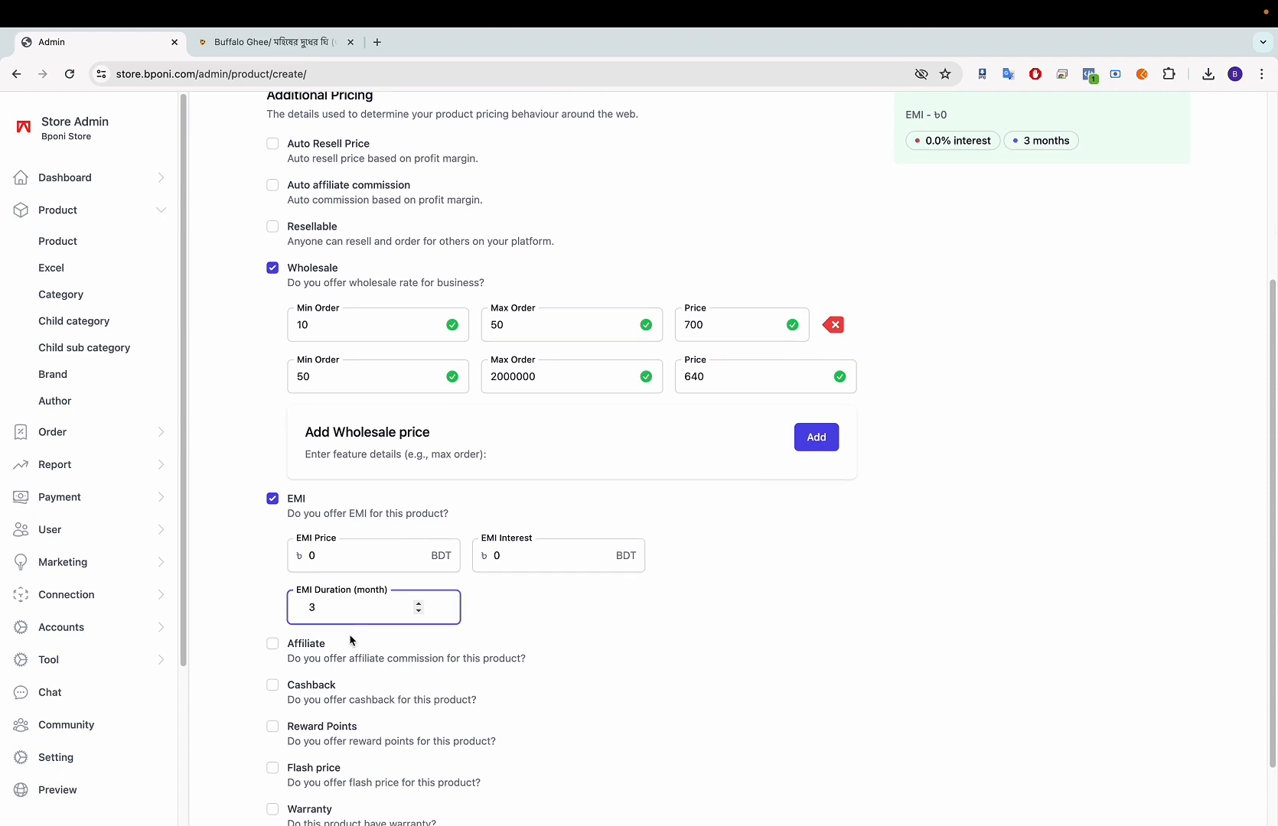
Step: Enable the Affiliate, Cashback and Reward Points options in the additional pricing
{"action": "left_click", "coordinate": [274, 645]}
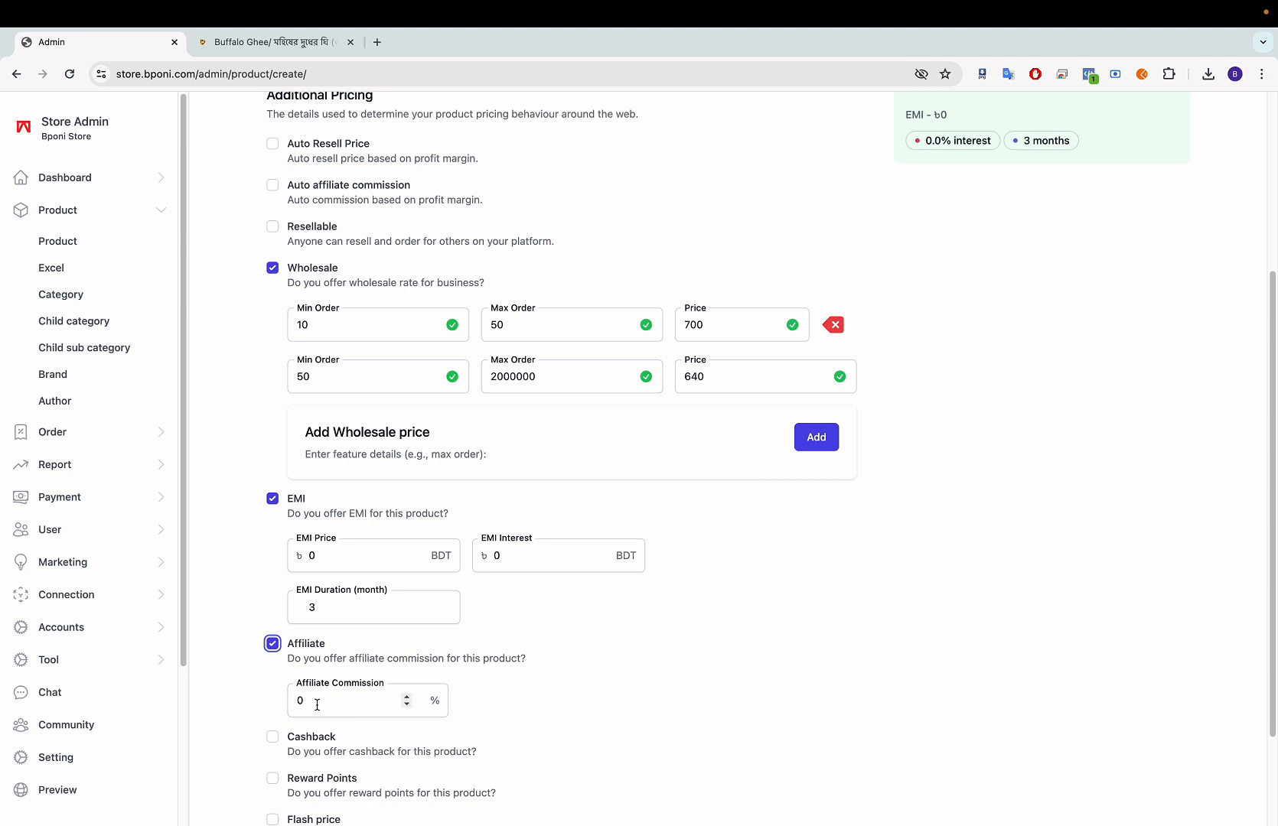
{"action": "left_click", "coordinate": [272, 737]}
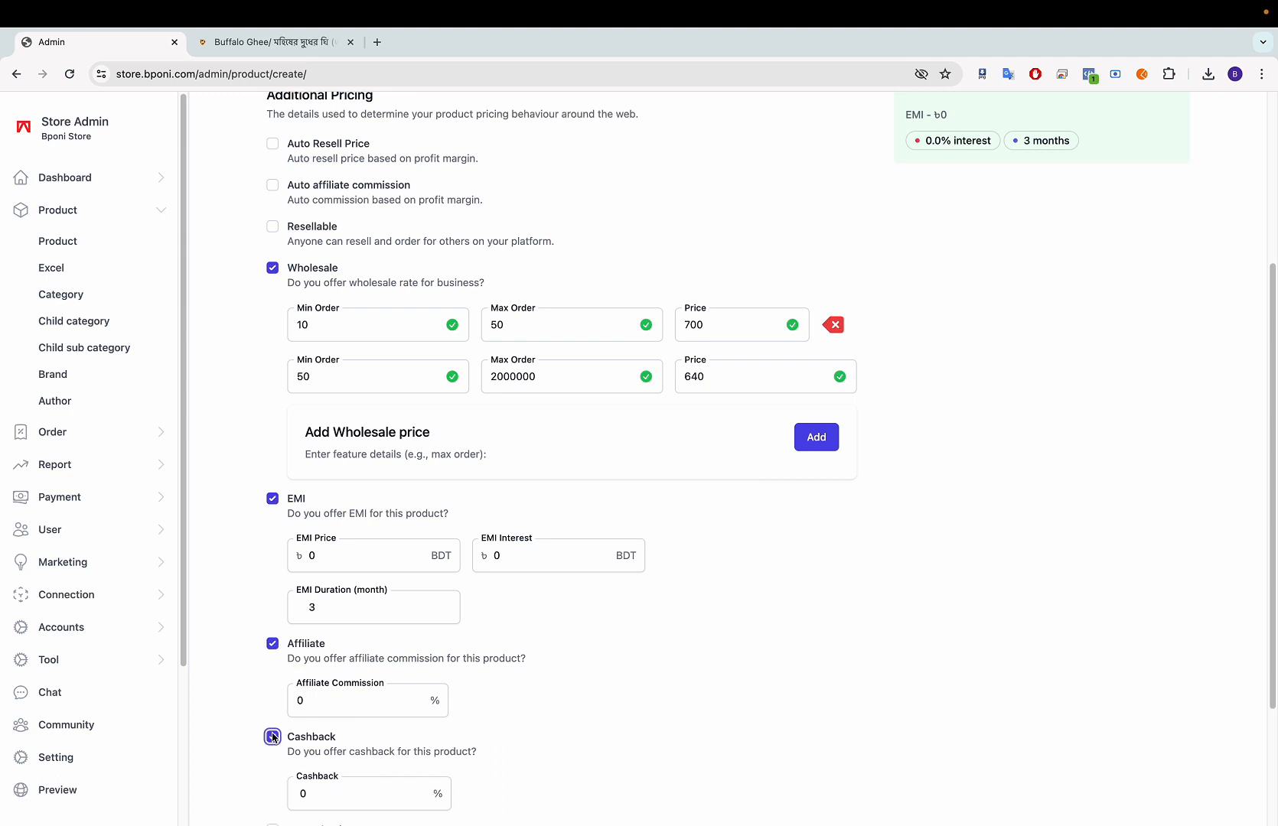
{"action": "scroll", "coordinate": [274, 738], "scroll_direction": "down", "scroll_amount": 1}
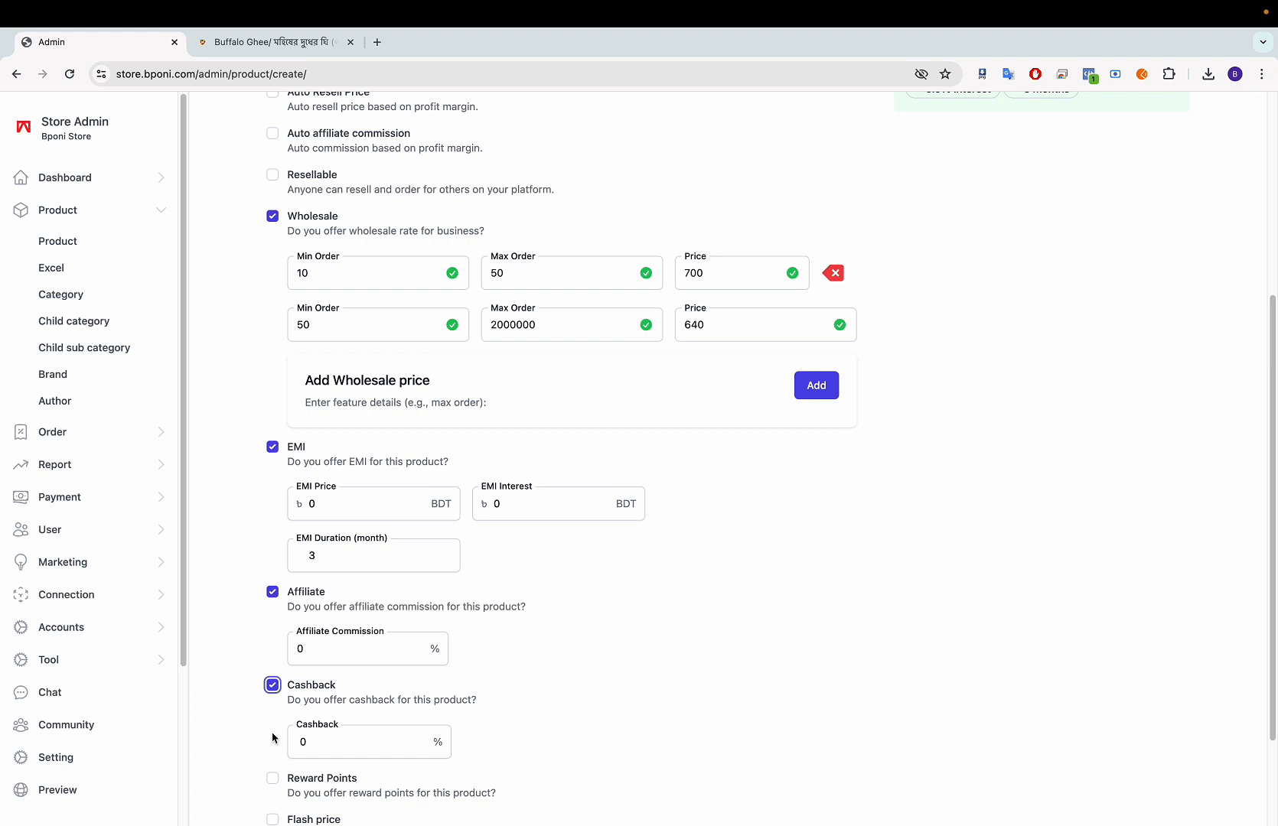
{"action": "scroll", "coordinate": [272, 738], "scroll_direction": "down", "scroll_amount": 1}
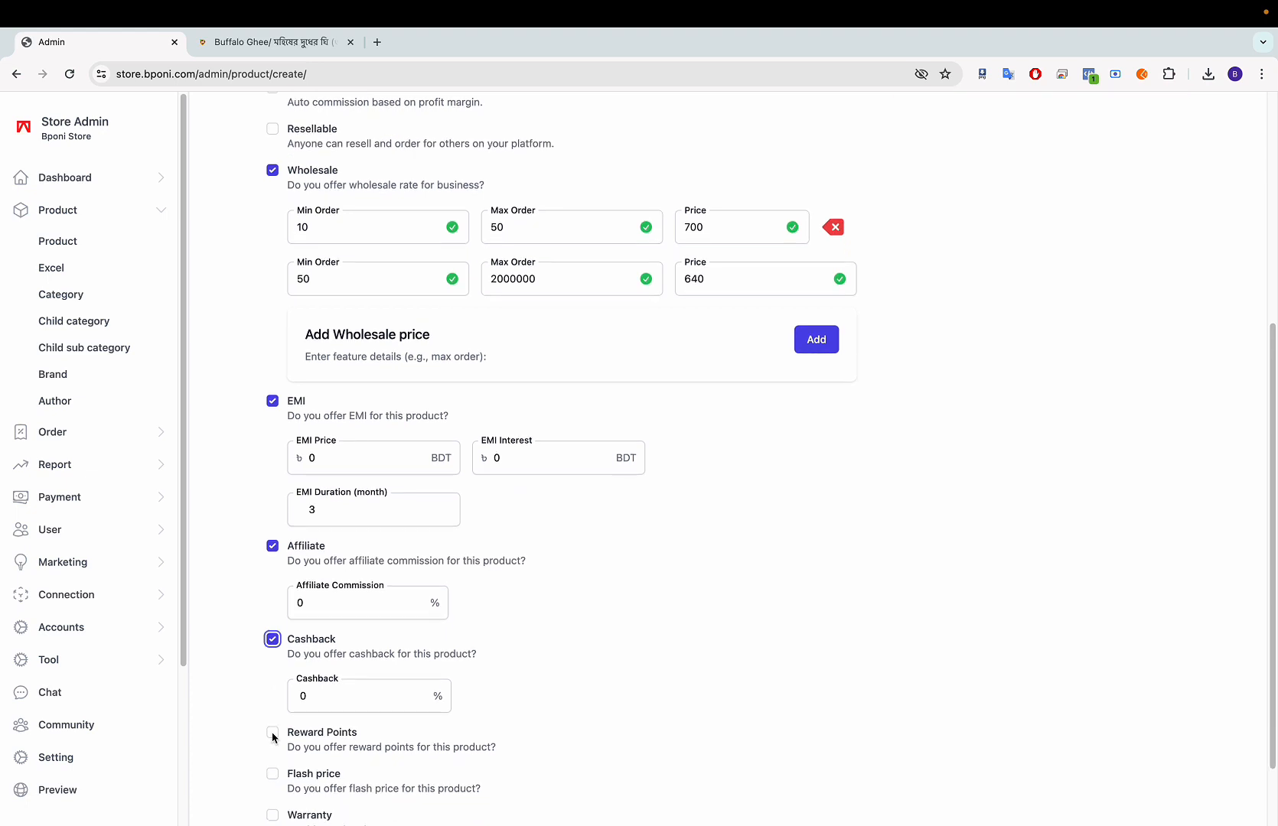
{"action": "left_click", "coordinate": [272, 733]}
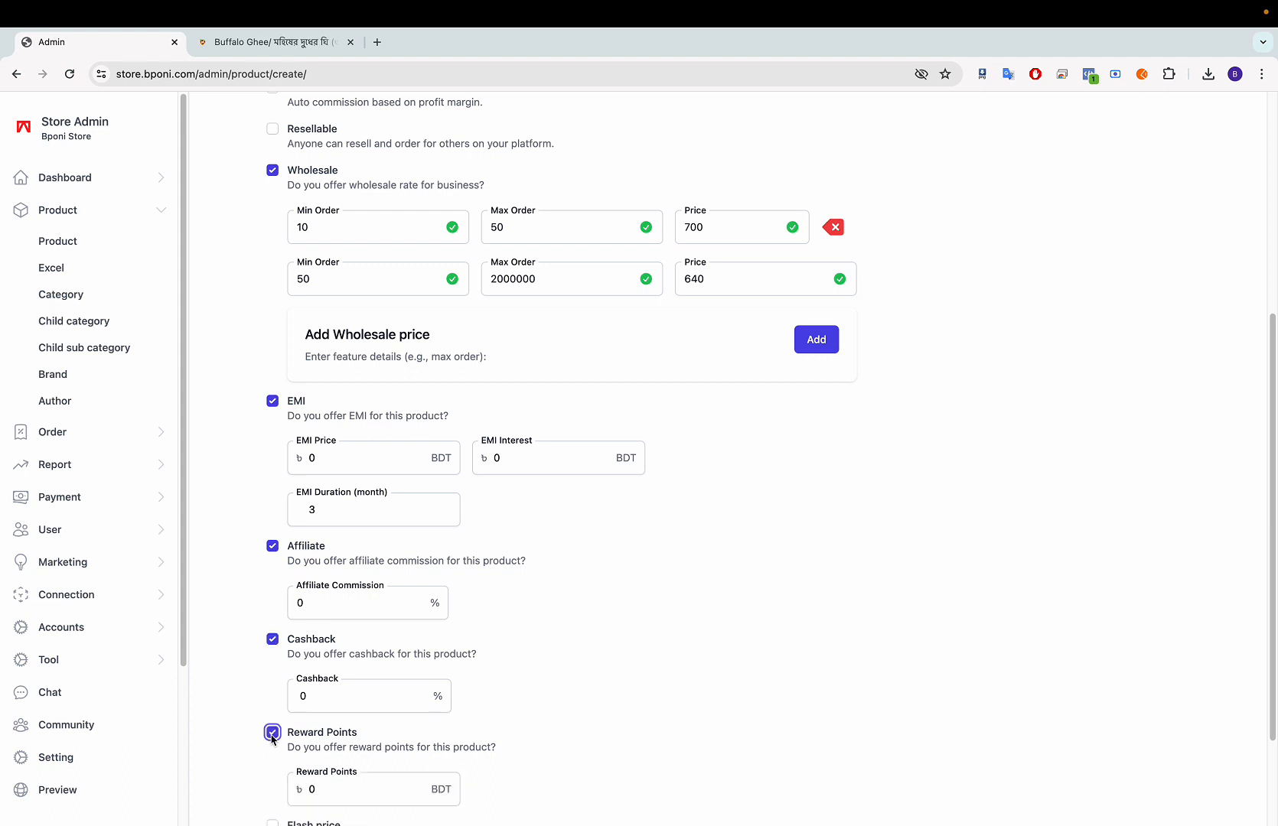
{"action": "scroll", "coordinate": [273, 739], "scroll_direction": "down", "scroll_amount": 1}
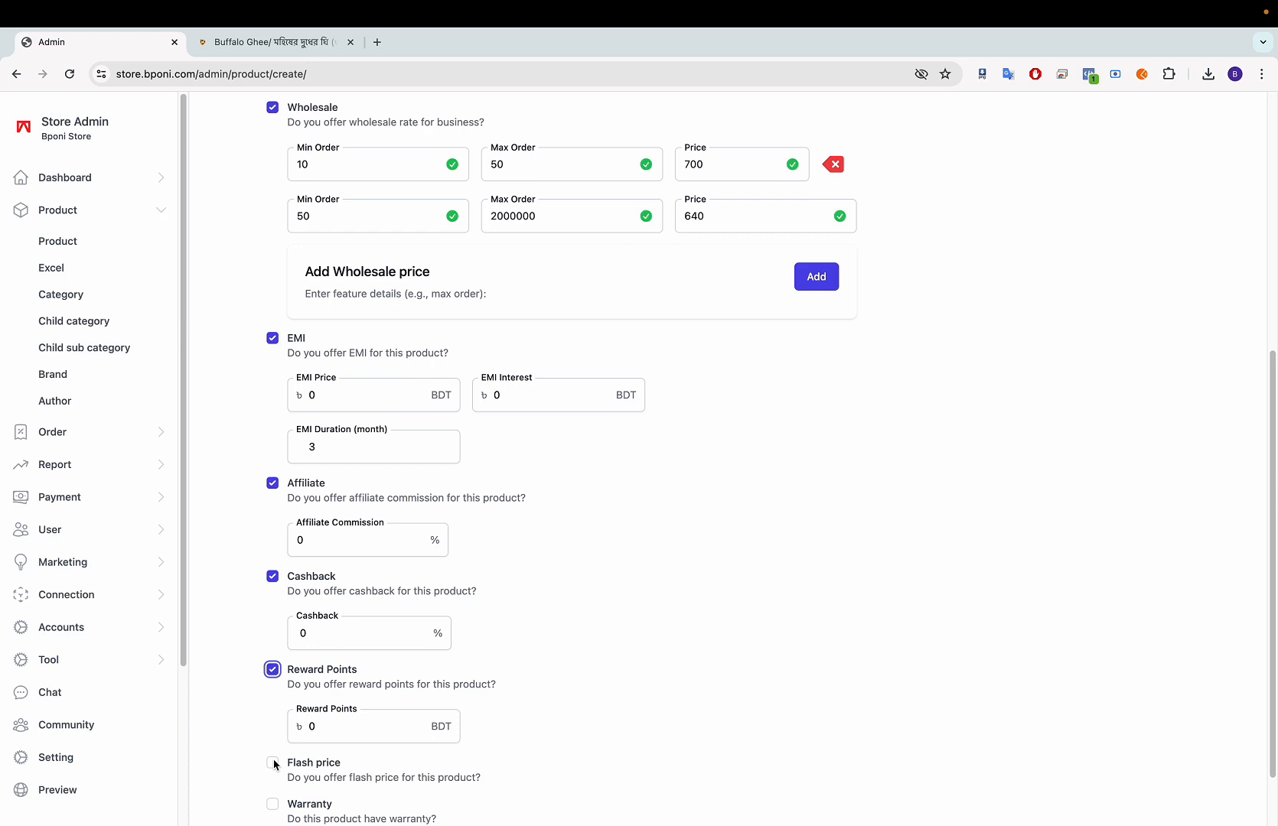
{"action": "scroll", "coordinate": [273, 764], "scroll_direction": "down", "scroll_amount": 1}
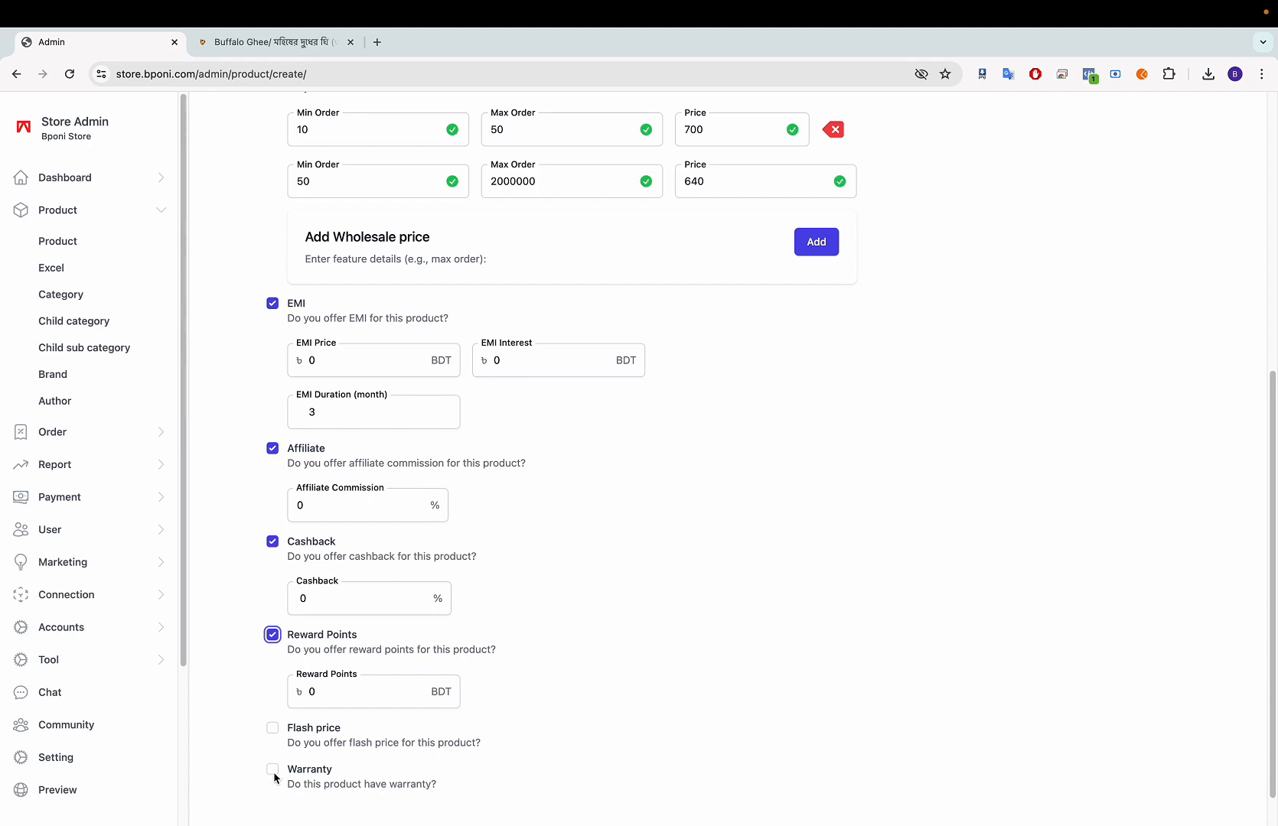
Step: Turn the Warranty option on and back off
{"action": "left_click", "coordinate": [273, 771]}
{"action": "scroll", "coordinate": [272, 734], "scroll_direction": "down", "scroll_amount": 2}
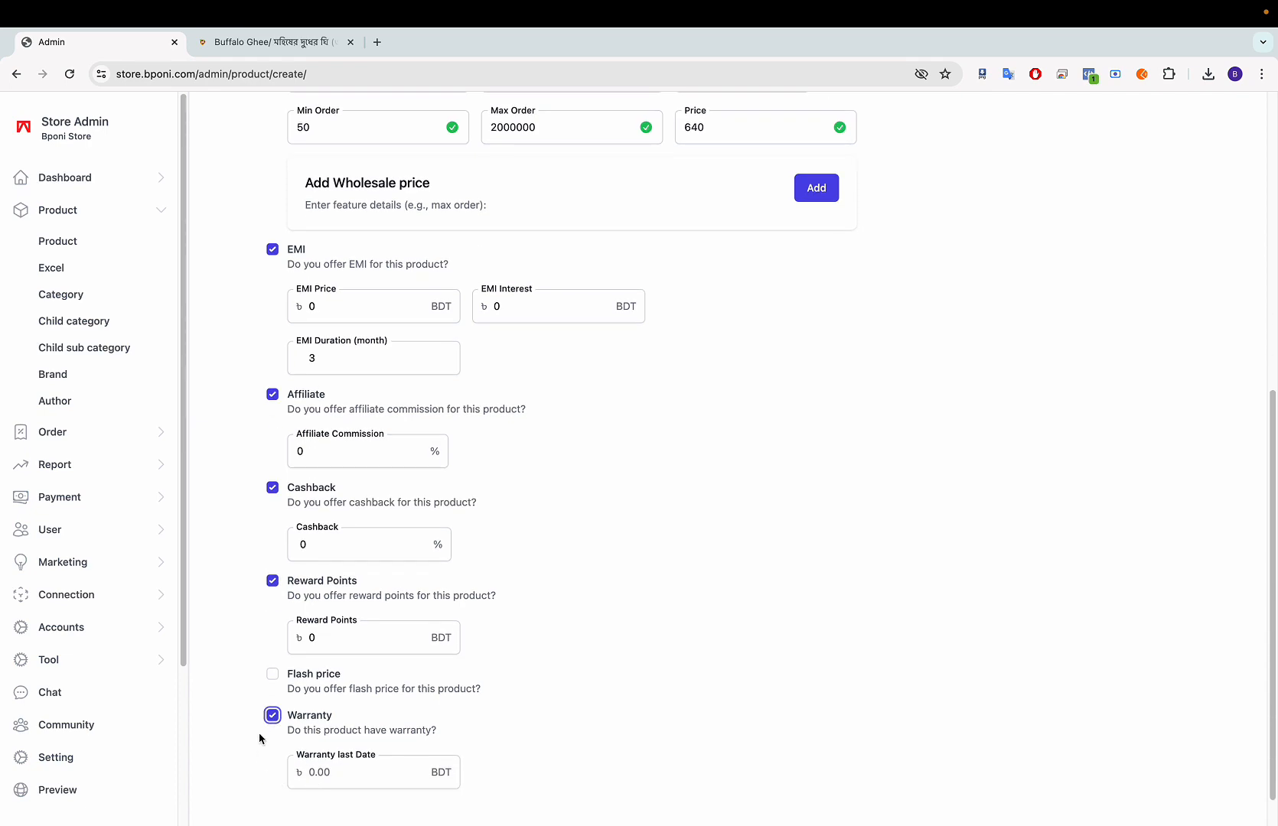
{"action": "left_click", "coordinate": [272, 716]}
Step: Open the product's stock details and review the Quantity, Priority and Max Order fields
{"action": "scroll", "coordinate": [343, 418], "scroll_direction": "up", "scroll_amount": 10}
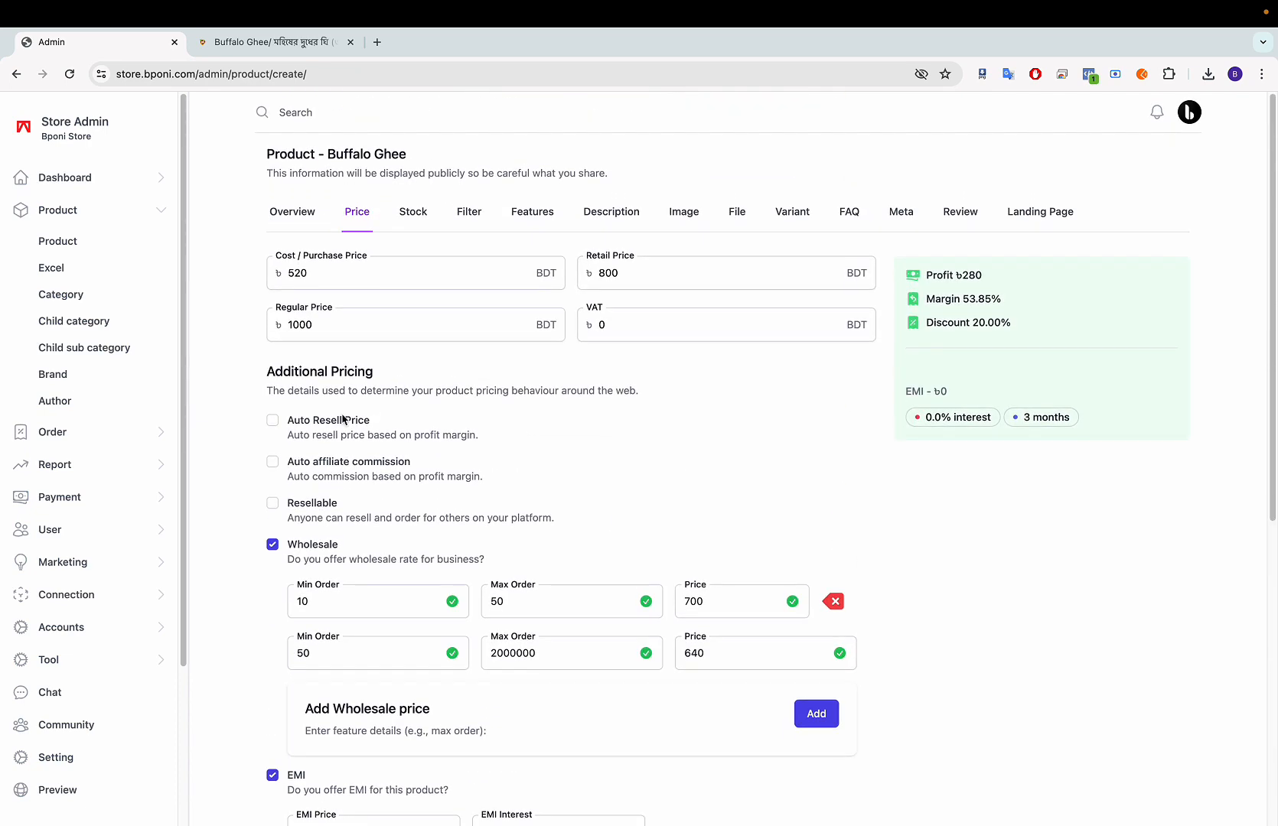
{"action": "left_click", "coordinate": [411, 215]}
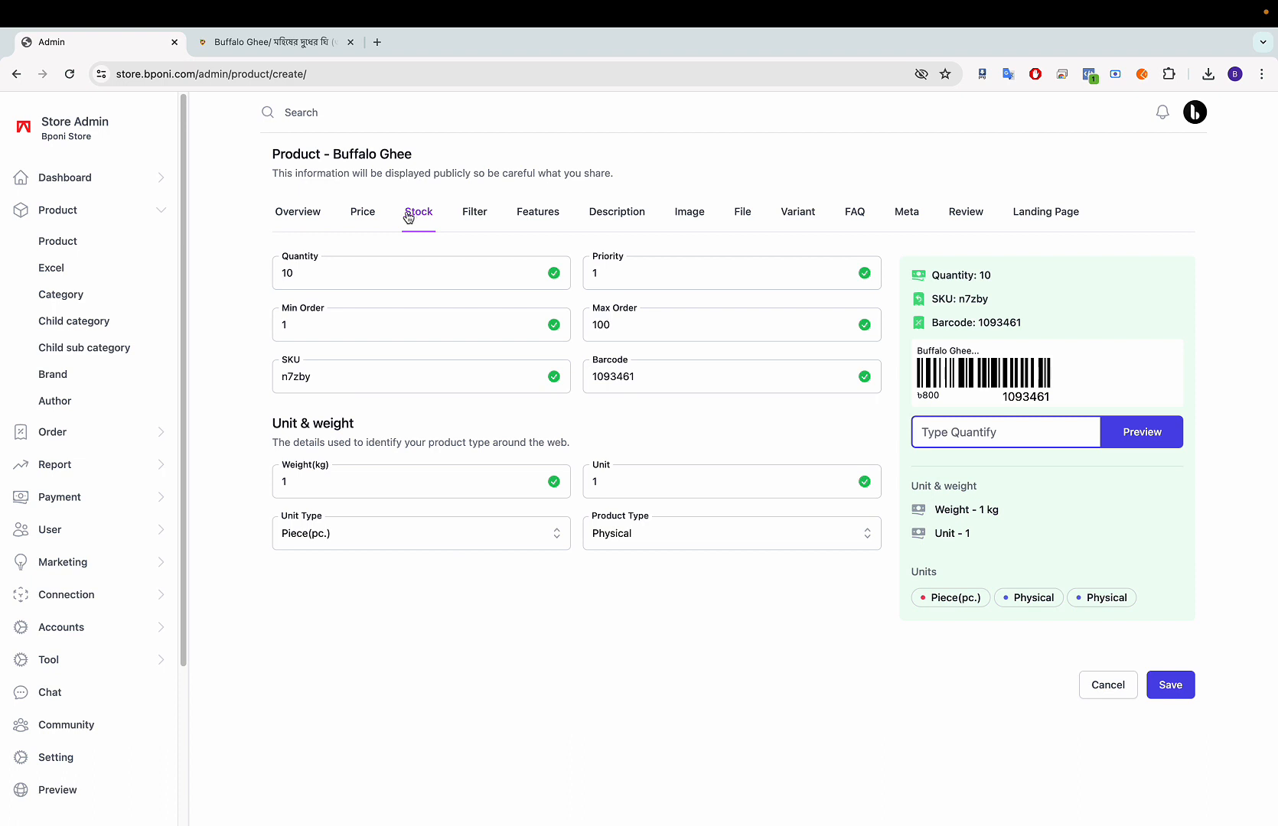
{"action": "left_click", "coordinate": [326, 273]}
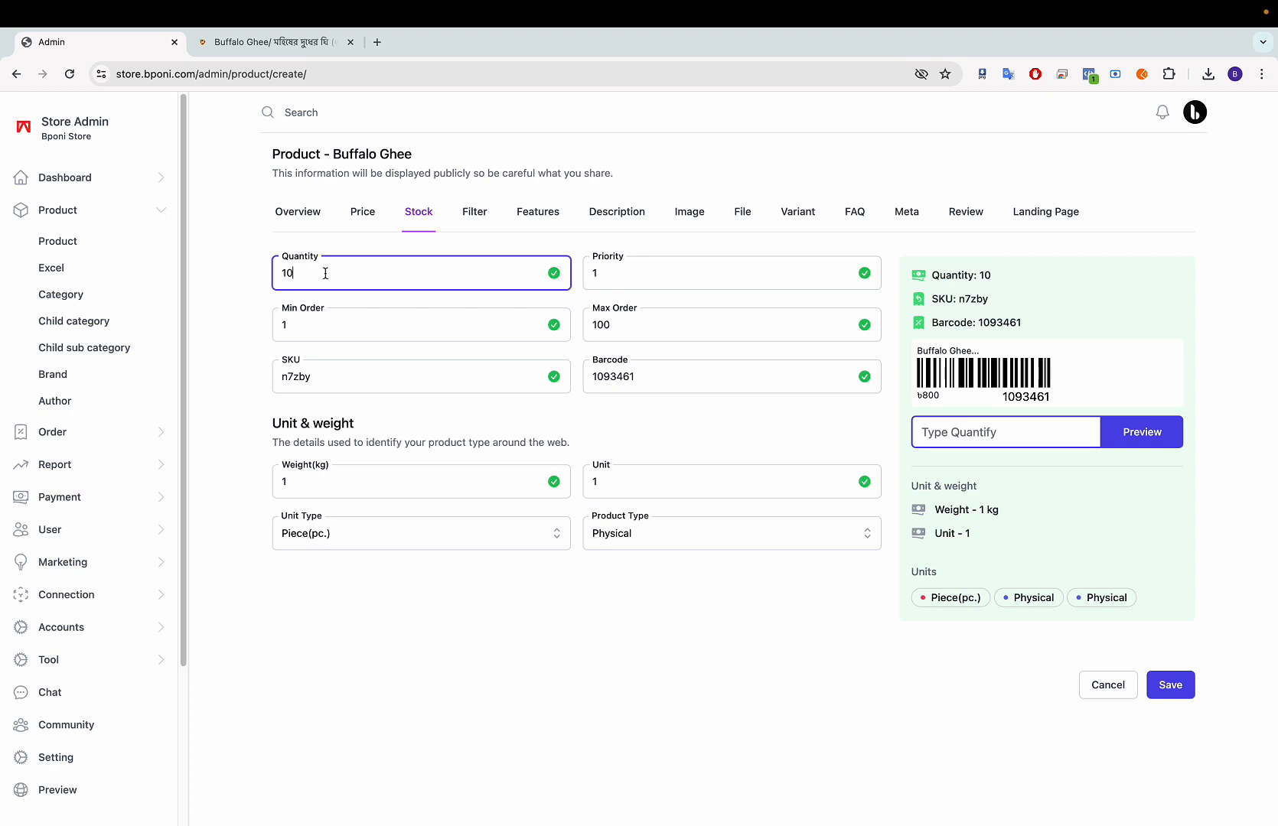
{"action": "left_click", "coordinate": [617, 275]}
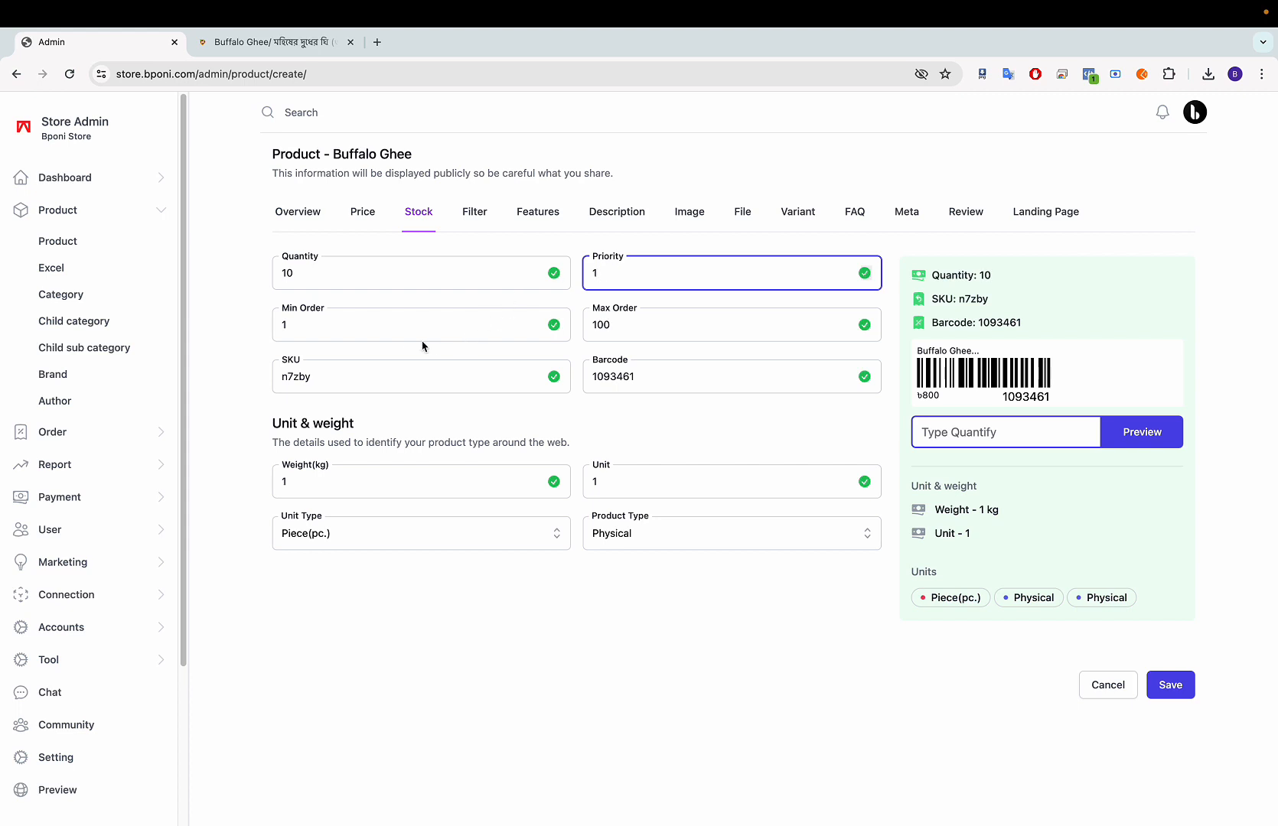
{"action": "left_click", "coordinate": [619, 327]}
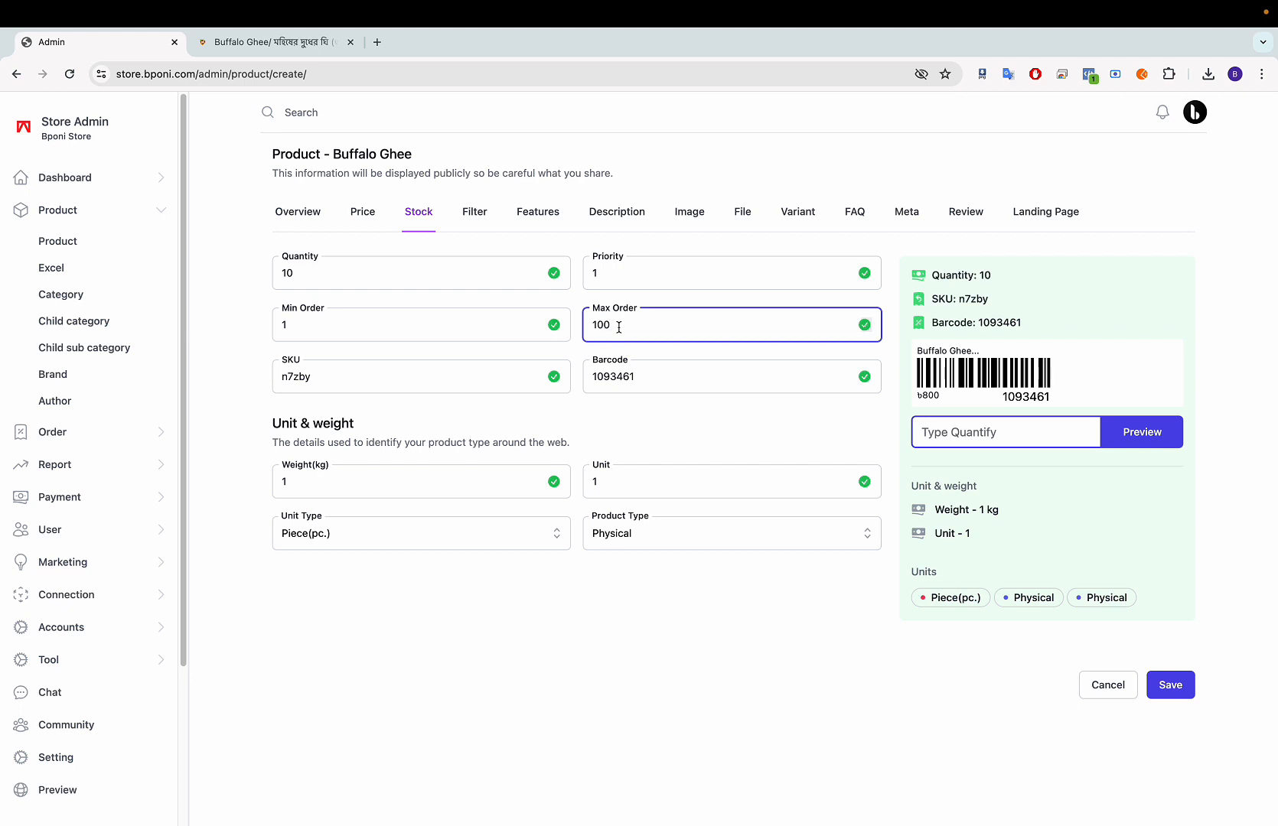
Step: Replace the product's SKU with 813
{"action": "left_click", "coordinate": [376, 382]}
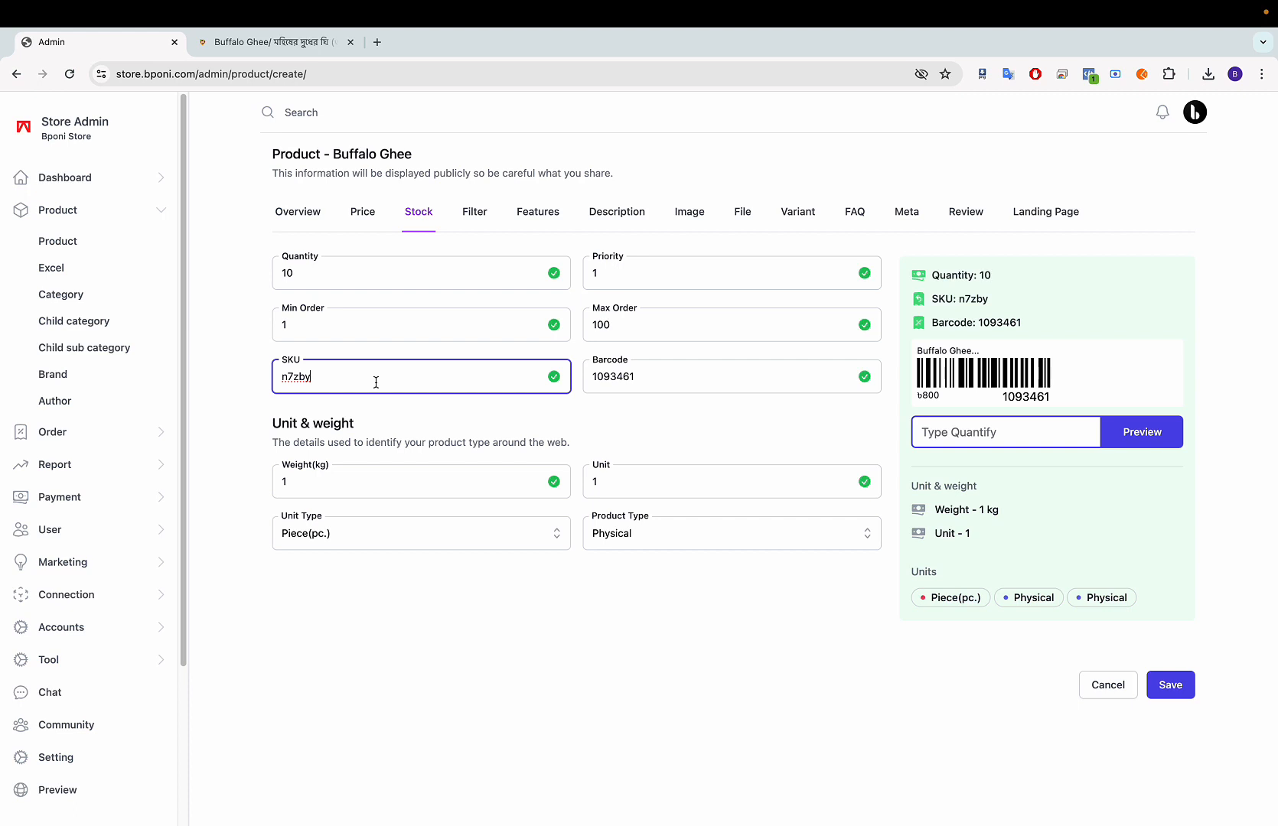
{"action": "key", "text": "BackSpace"}
{"action": "key", "text": "BackSpace"}
{"action": "key", "text": "BackSpace"}
{"action": "key", "text": "BackSpace"}
{"action": "key", "text": "BackSpace"}
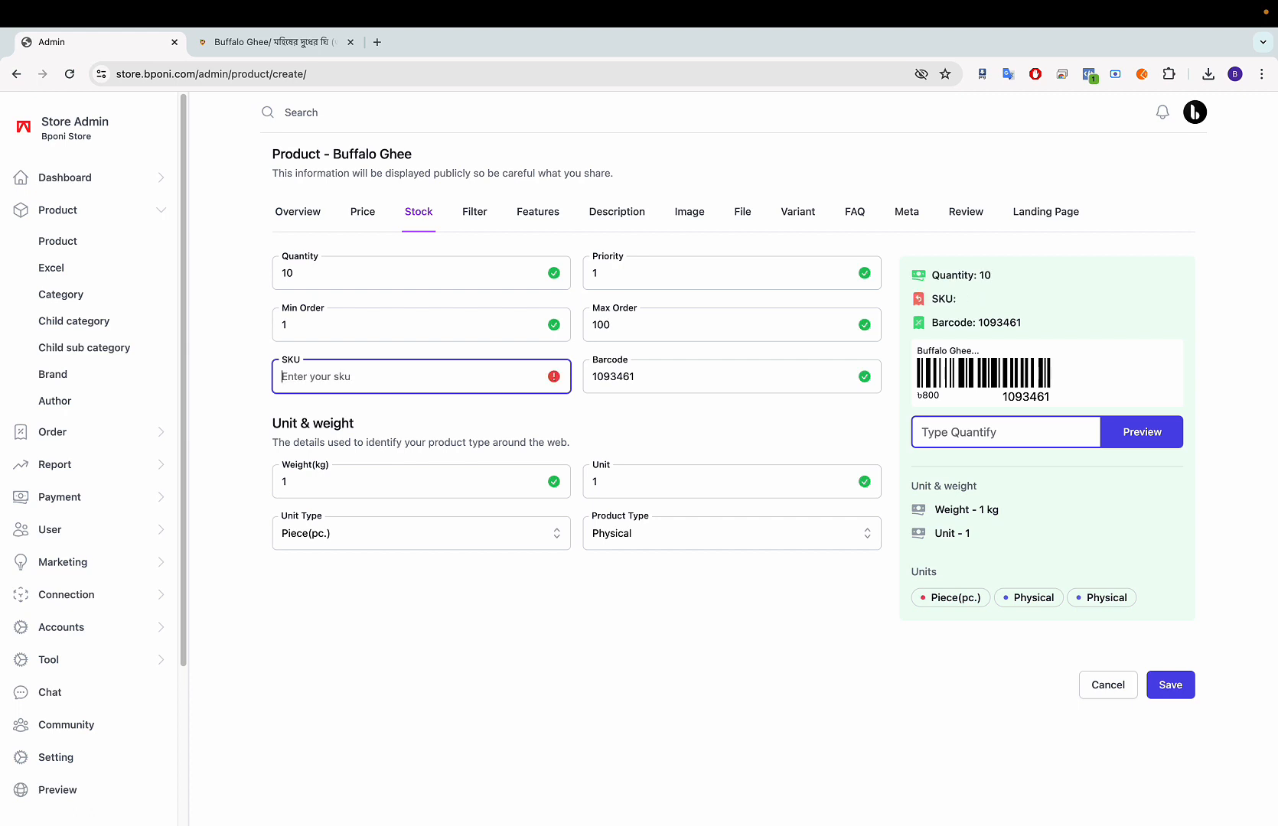
{"action": "type", "text": "813"}
{"action": "left_click", "coordinate": [634, 376]}
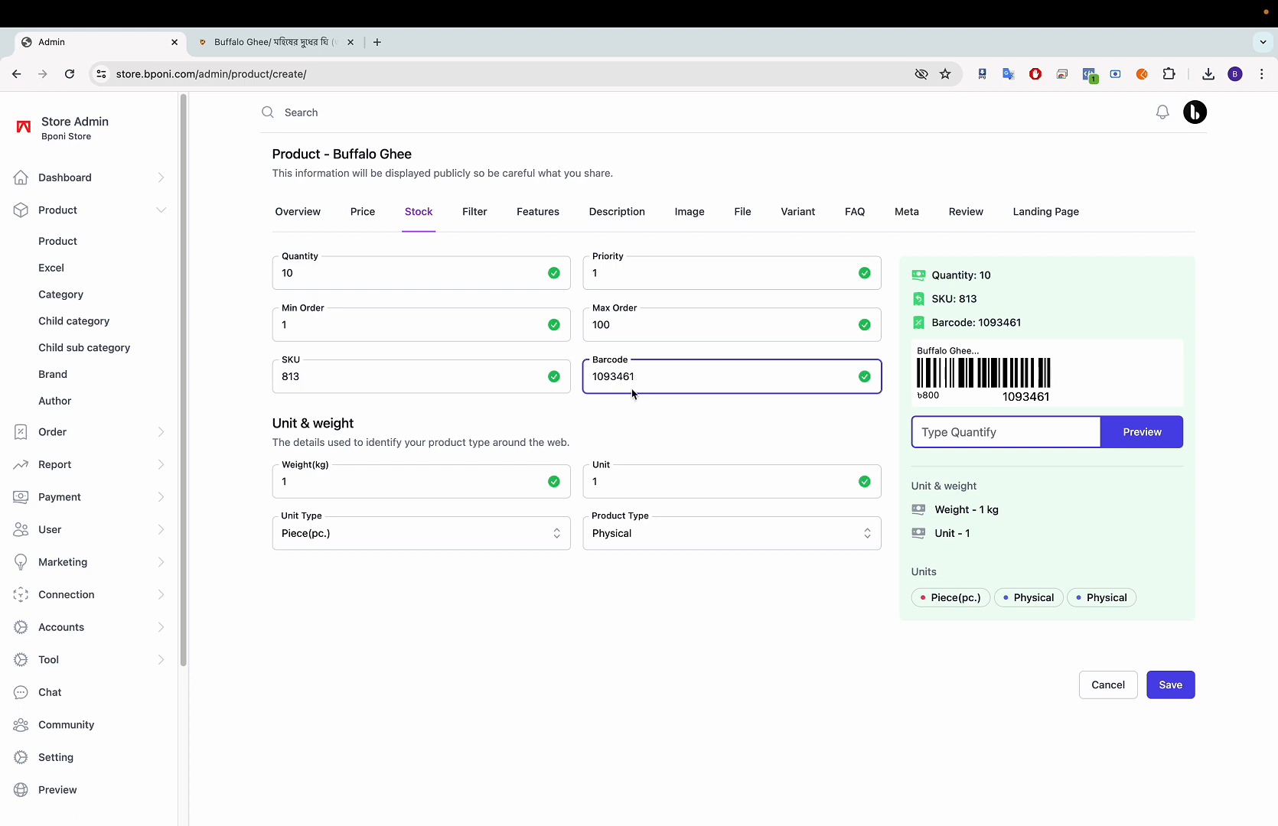
{"action": "double_click", "coordinate": [601, 375]}
{"action": "type", "text": "12321312"}
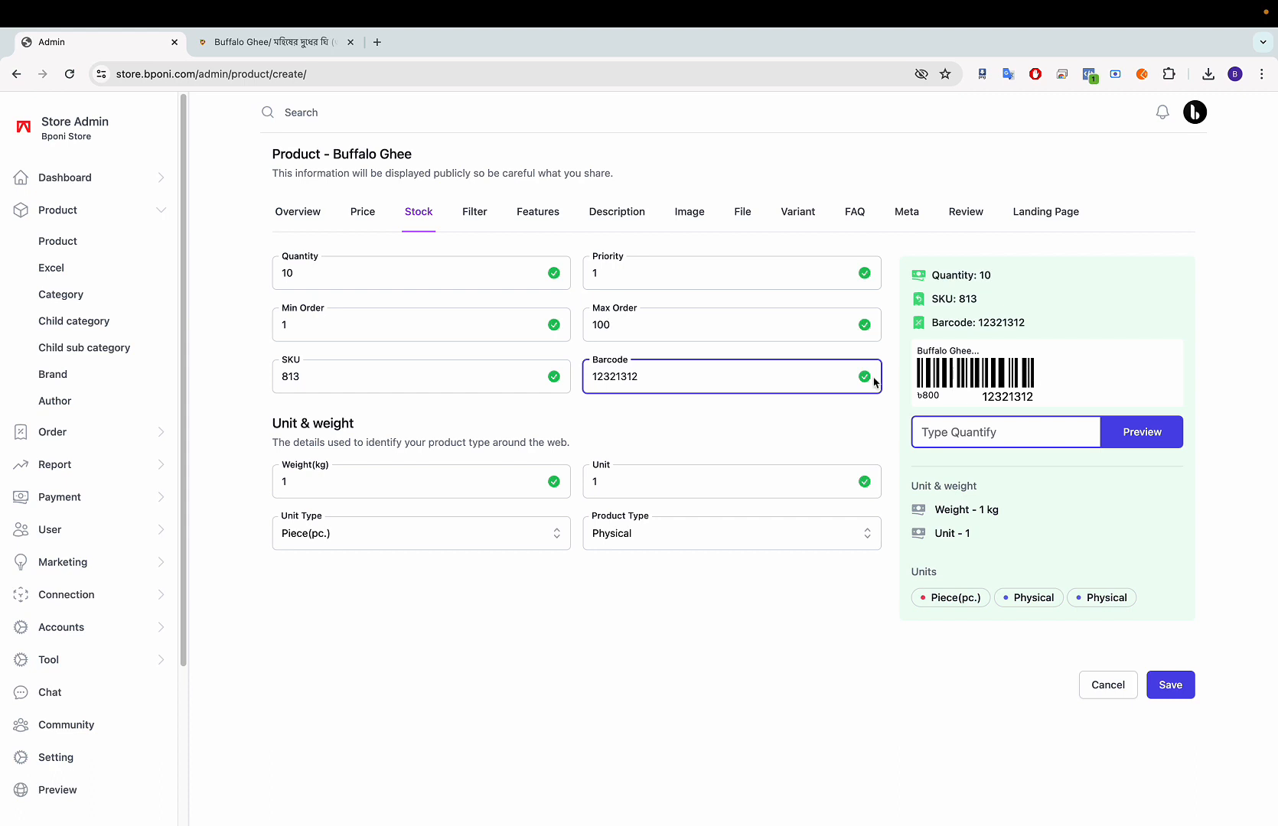
{"action": "type", "text": "333"}
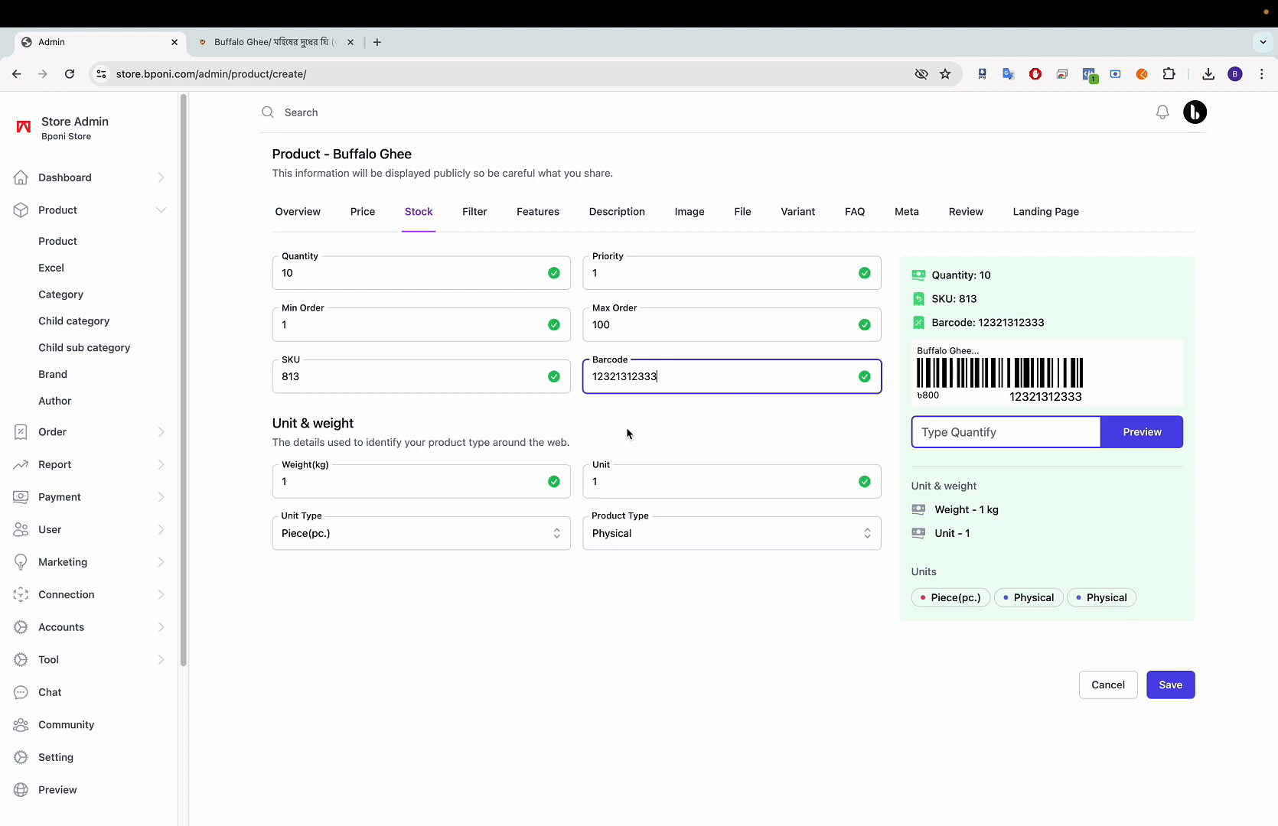
Step: Check the ghee's weight on its Root Foods product page and set the product's weight to 0.350 kg
{"action": "left_click", "coordinate": [315, 484]}
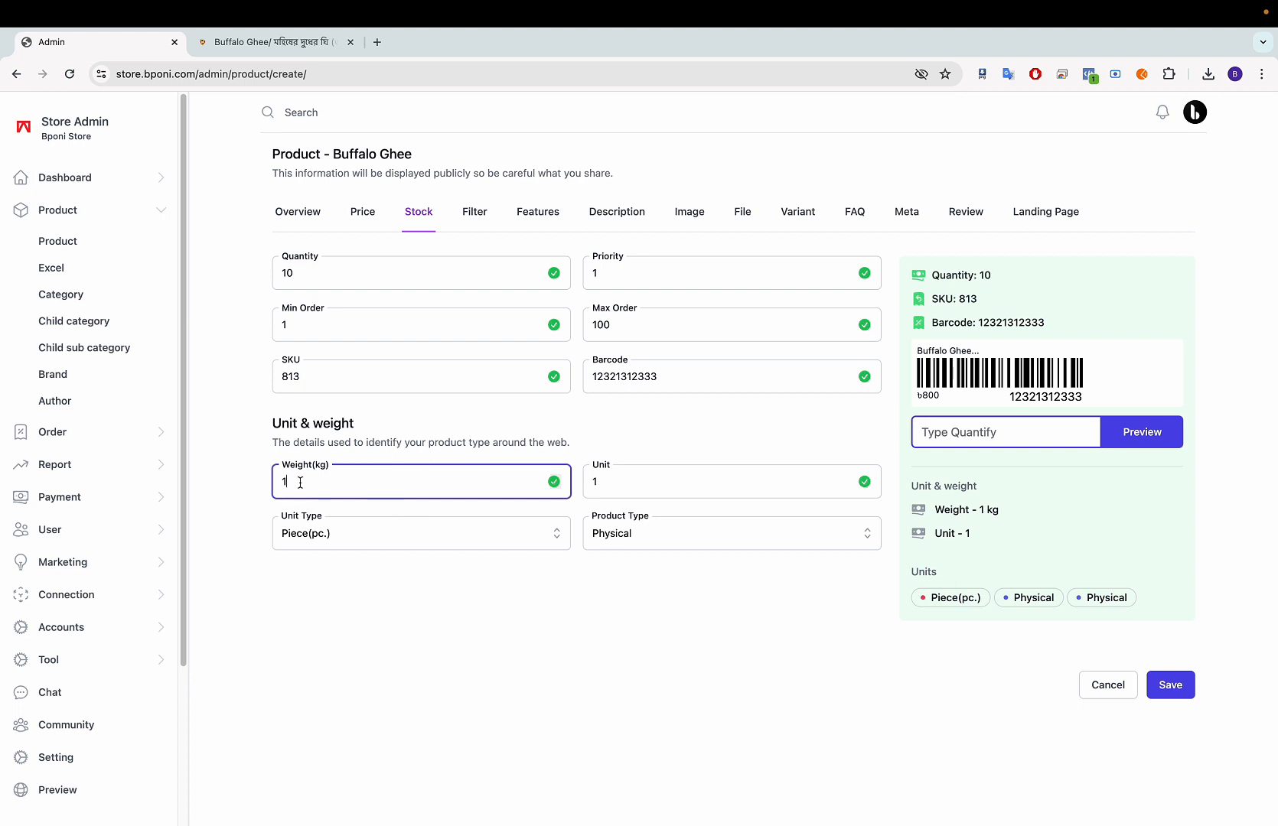
{"action": "key", "text": "BackSpace"}
{"action": "left_click", "coordinate": [236, 48]}
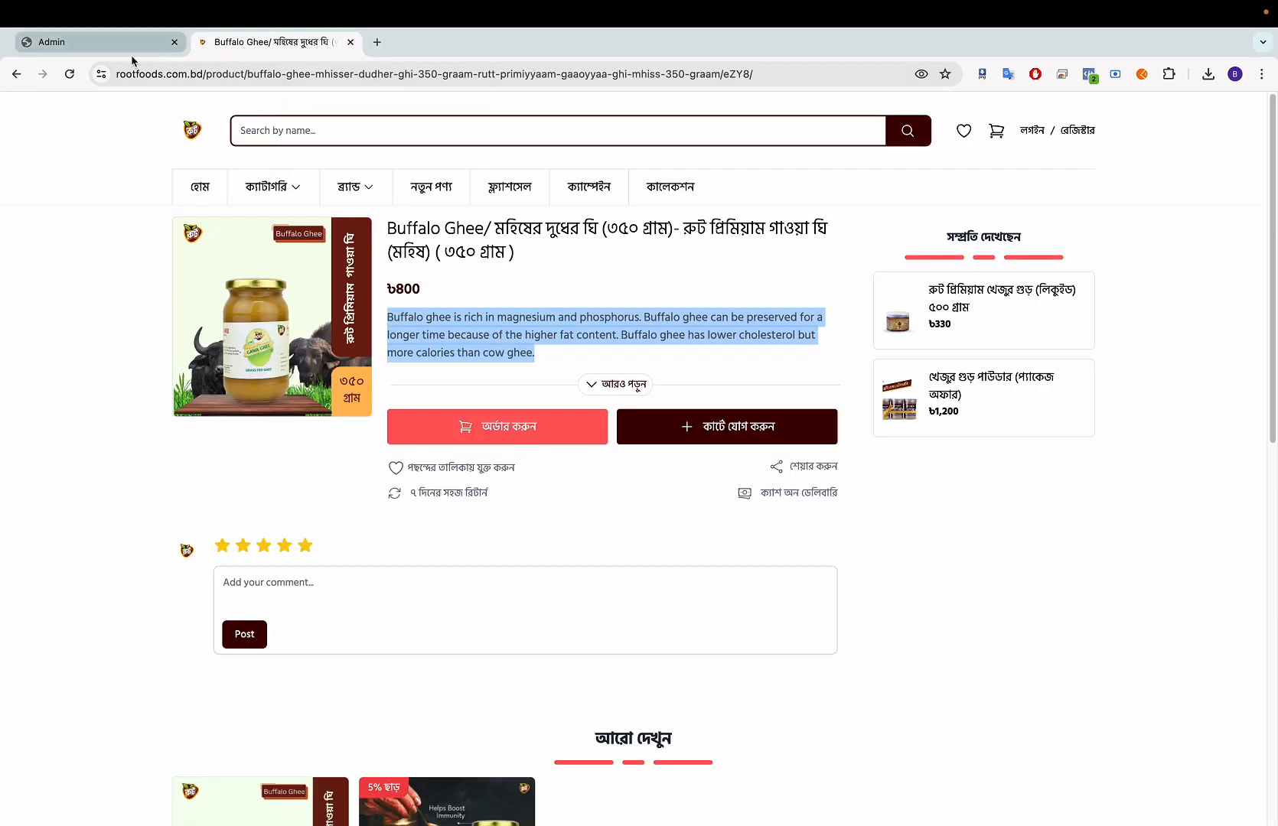
{"action": "left_click", "coordinate": [104, 47]}
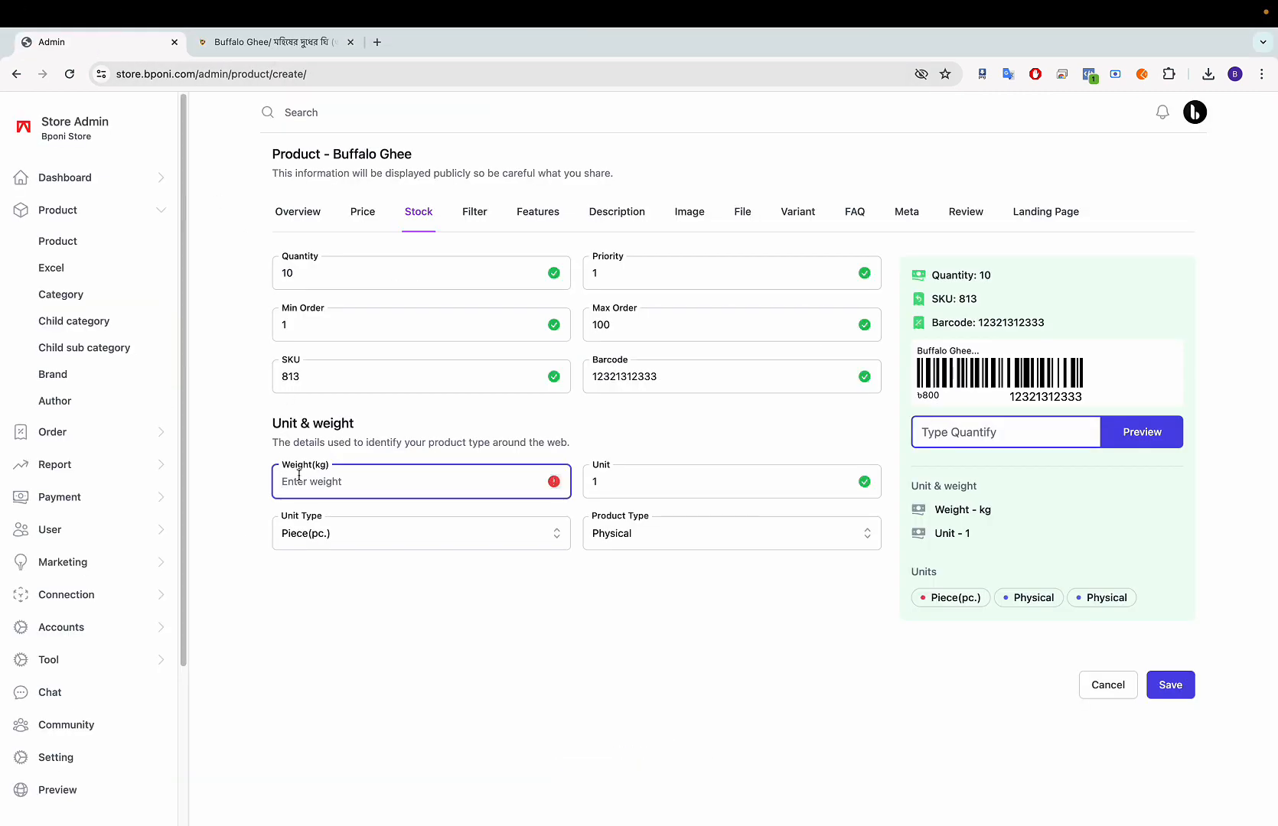
{"action": "type", "text": "0.350"}
{"action": "left_click_drag", "start_coordinate": [314, 479], "coordinate": [295, 481]}
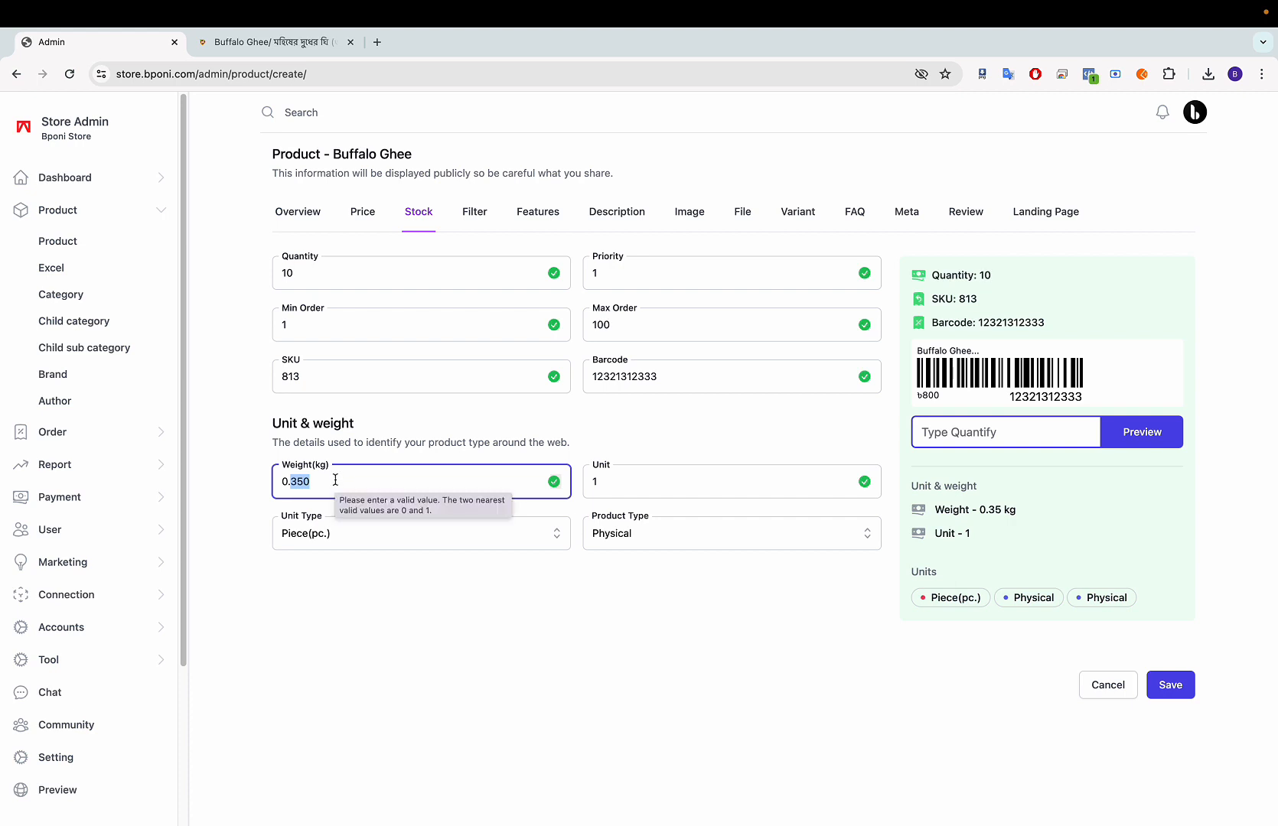
Step: Check the product's Unit field and browse the full list of available unit types, keeping Piece(pc.)
{"action": "left_click", "coordinate": [614, 484]}
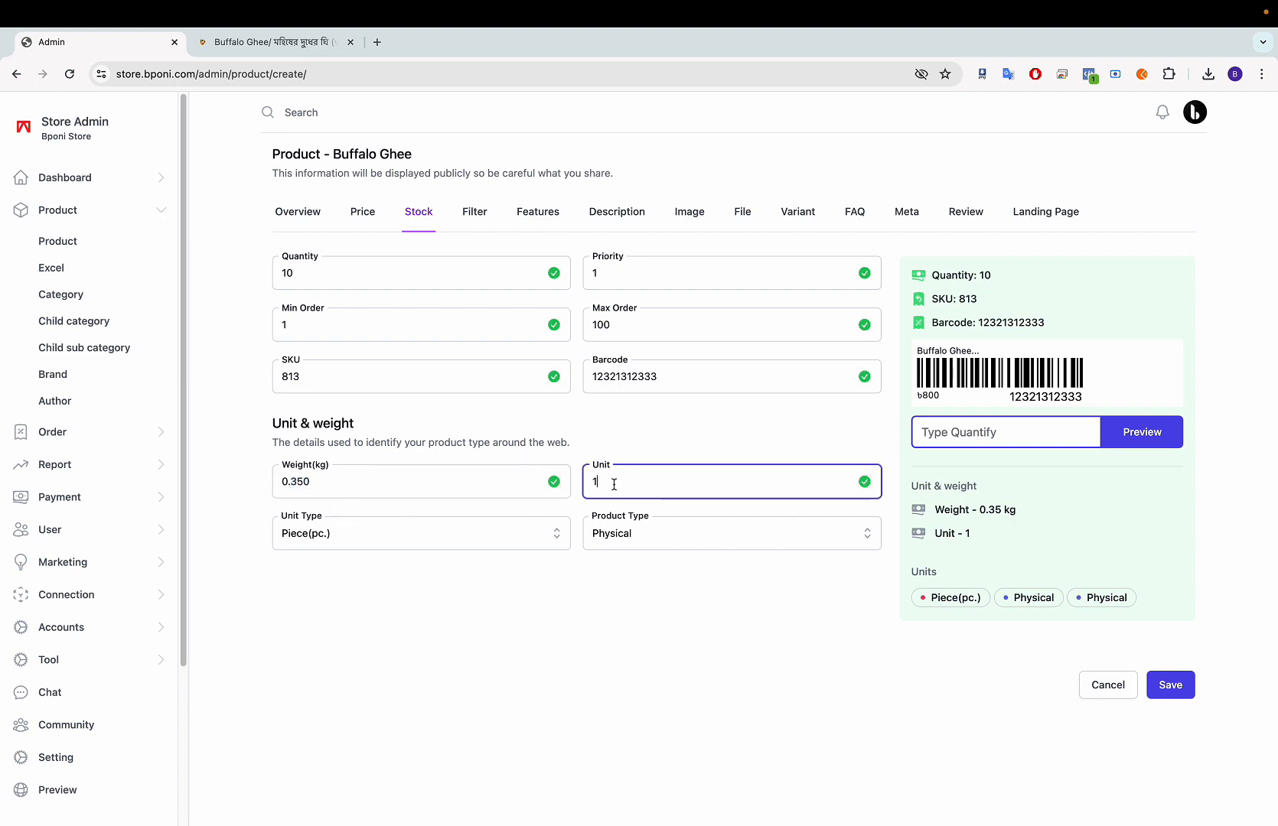
{"action": "left_click", "coordinate": [326, 531]}
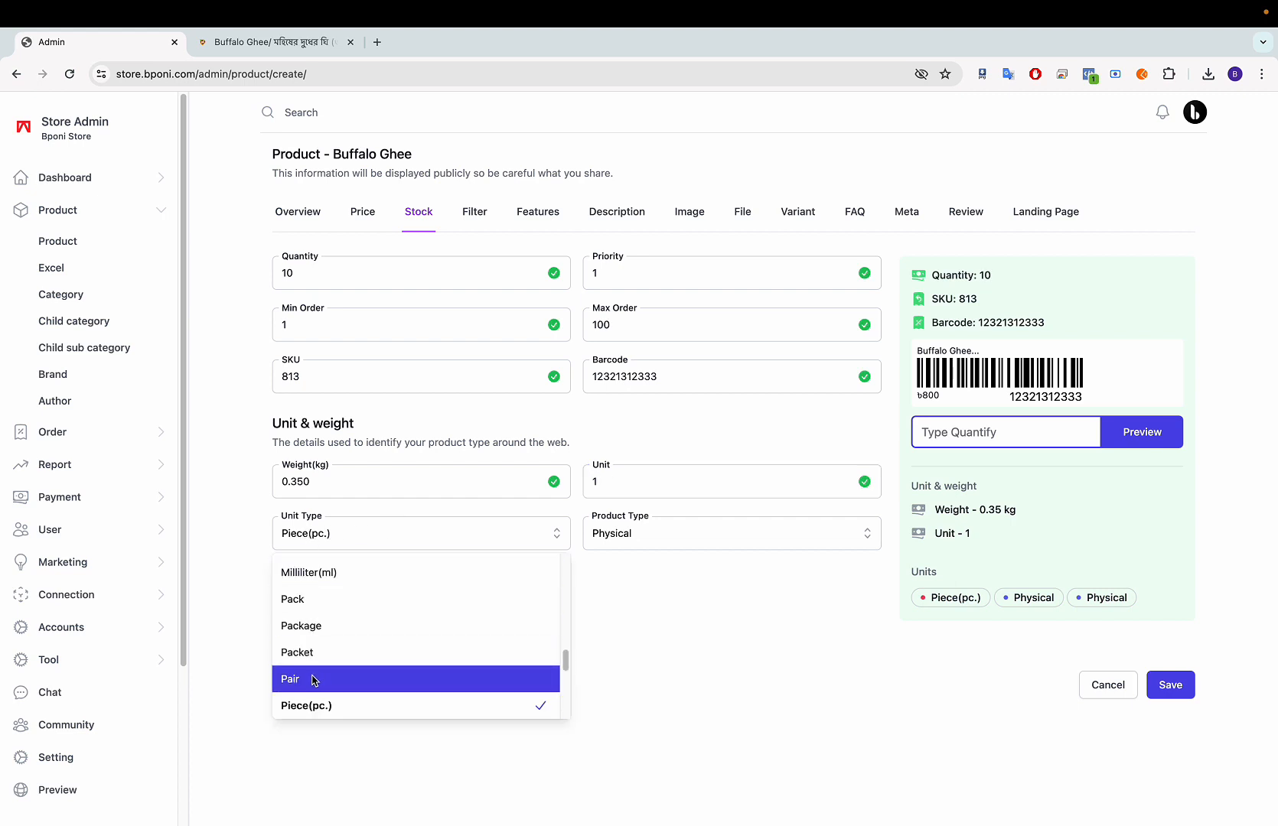
{"action": "scroll", "coordinate": [300, 678], "scroll_direction": "up", "scroll_amount": 7}
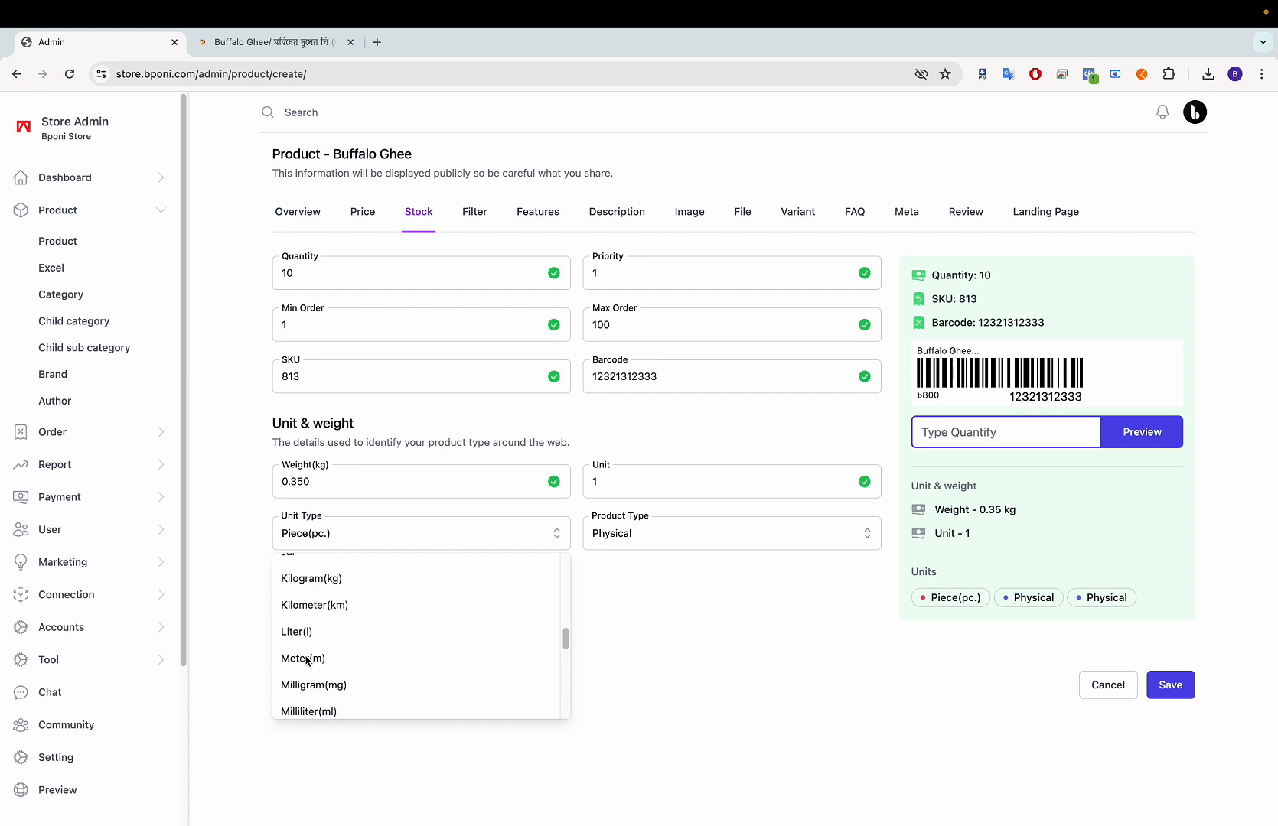
{"action": "scroll", "coordinate": [310, 620], "scroll_direction": "up", "scroll_amount": 1}
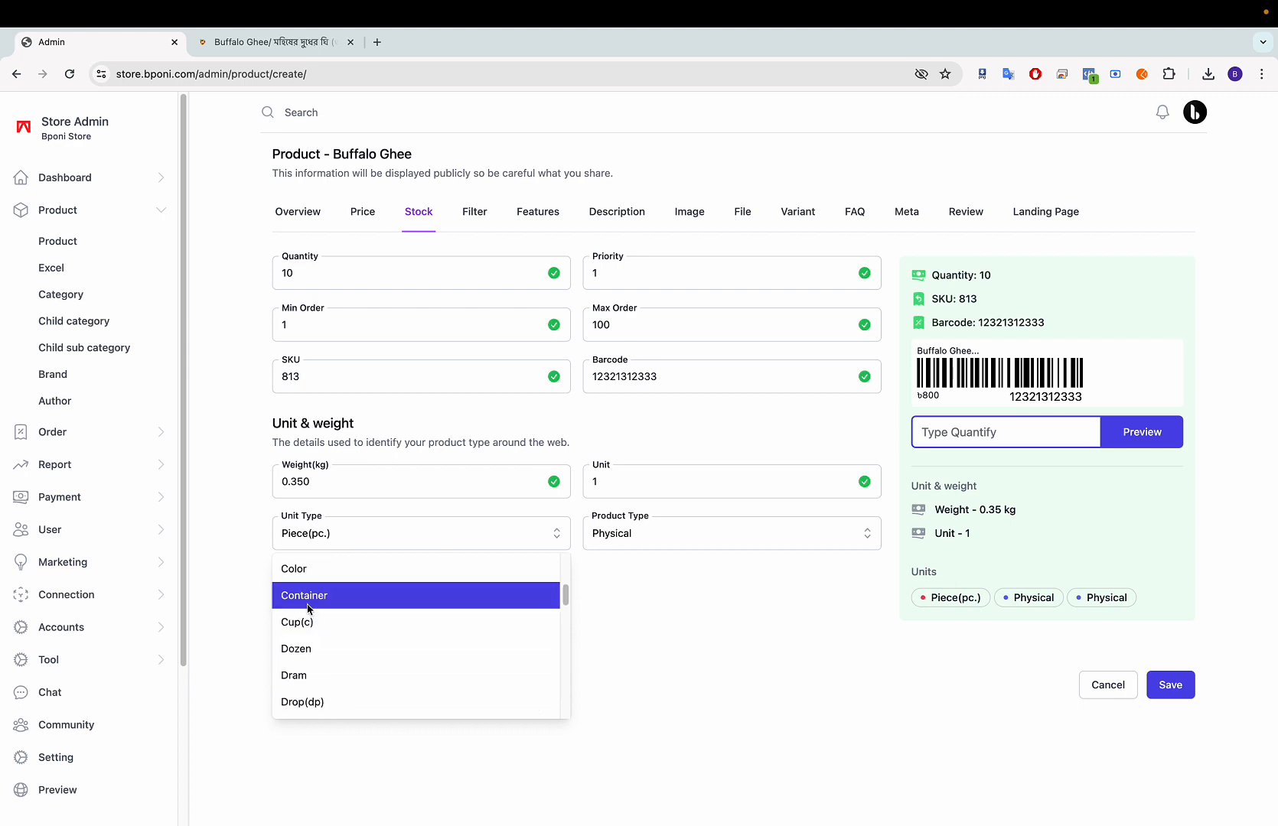
{"action": "scroll", "coordinate": [320, 630], "scroll_direction": "up", "scroll_amount": 3}
{"action": "scroll", "coordinate": [318, 631], "scroll_direction": "up", "scroll_amount": 1}
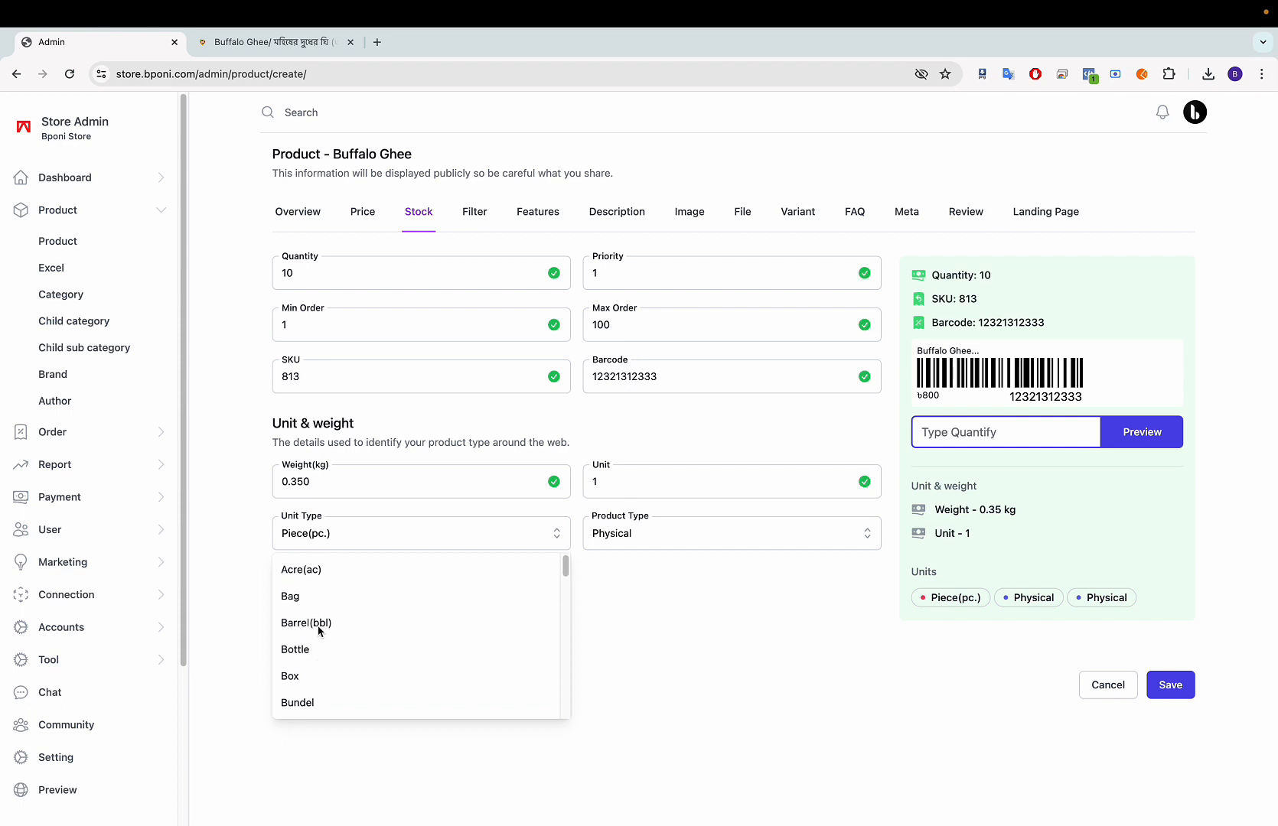
{"action": "scroll", "coordinate": [318, 630], "scroll_direction": "down", "scroll_amount": 6}
{"action": "scroll", "coordinate": [318, 630], "scroll_direction": "down", "scroll_amount": 2}
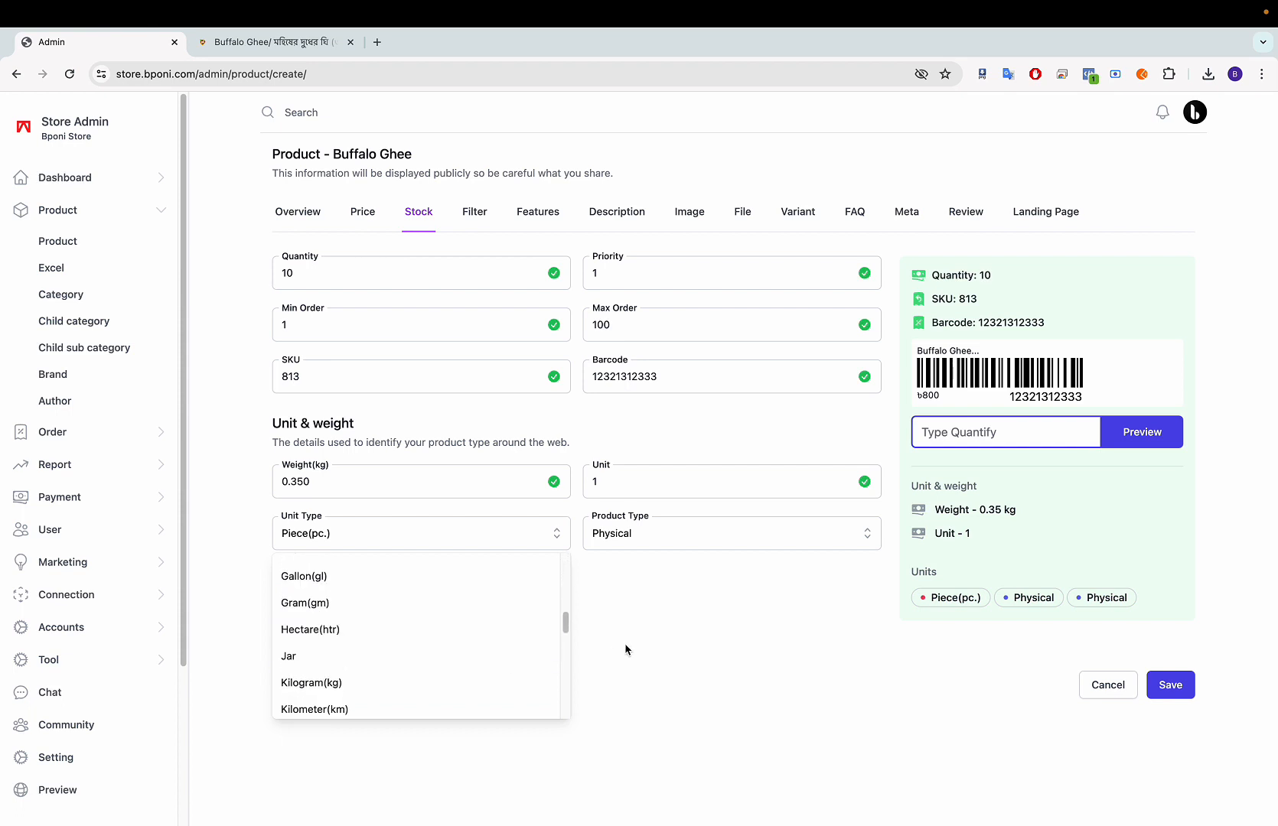
{"action": "scroll", "coordinate": [456, 602], "scroll_direction": "down", "scroll_amount": 5}
{"action": "scroll", "coordinate": [456, 605], "scroll_direction": "down", "scroll_amount": 6}
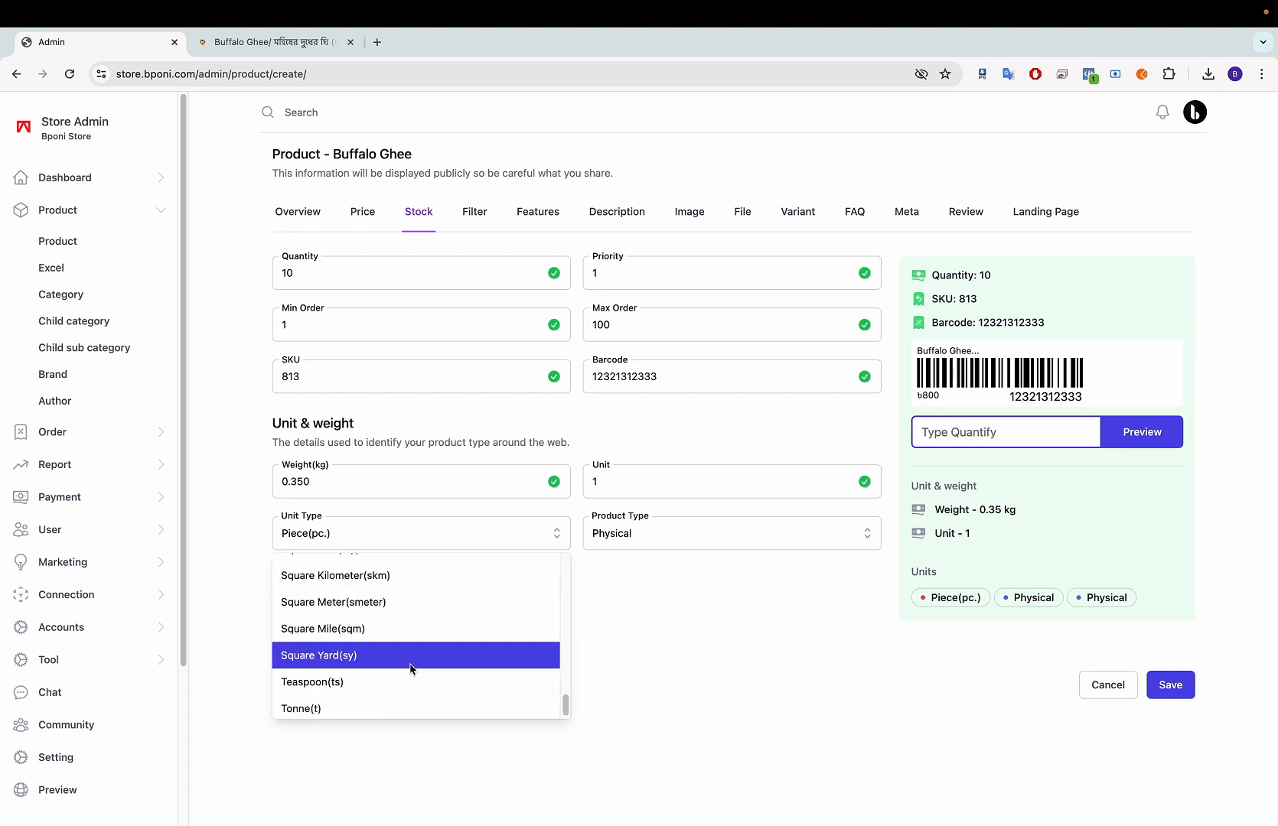
{"action": "scroll", "coordinate": [411, 667], "scroll_direction": "down", "scroll_amount": 1}
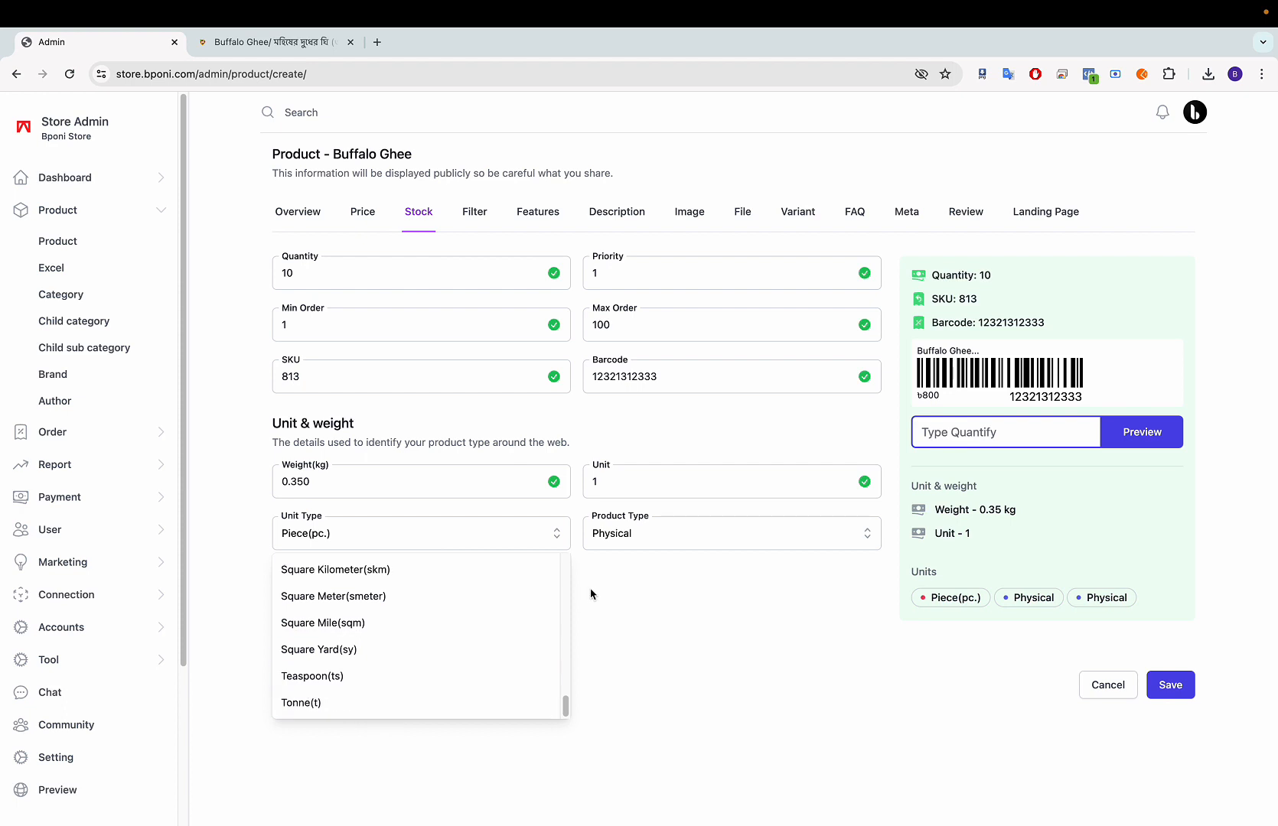
{"action": "left_click", "coordinate": [649, 597]}
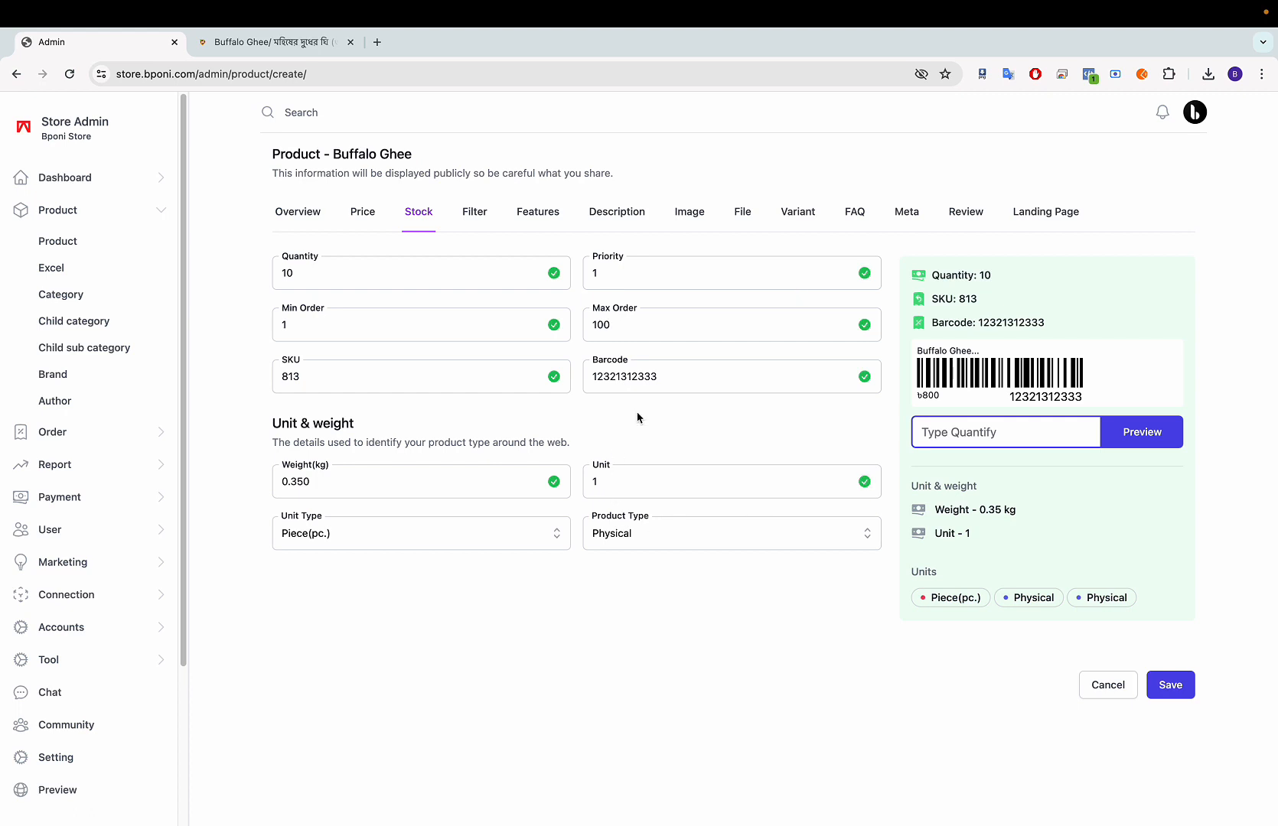
Step: Open the product's filter details and assign the product to the KIDS & BABY category
{"action": "left_click", "coordinate": [471, 228]}
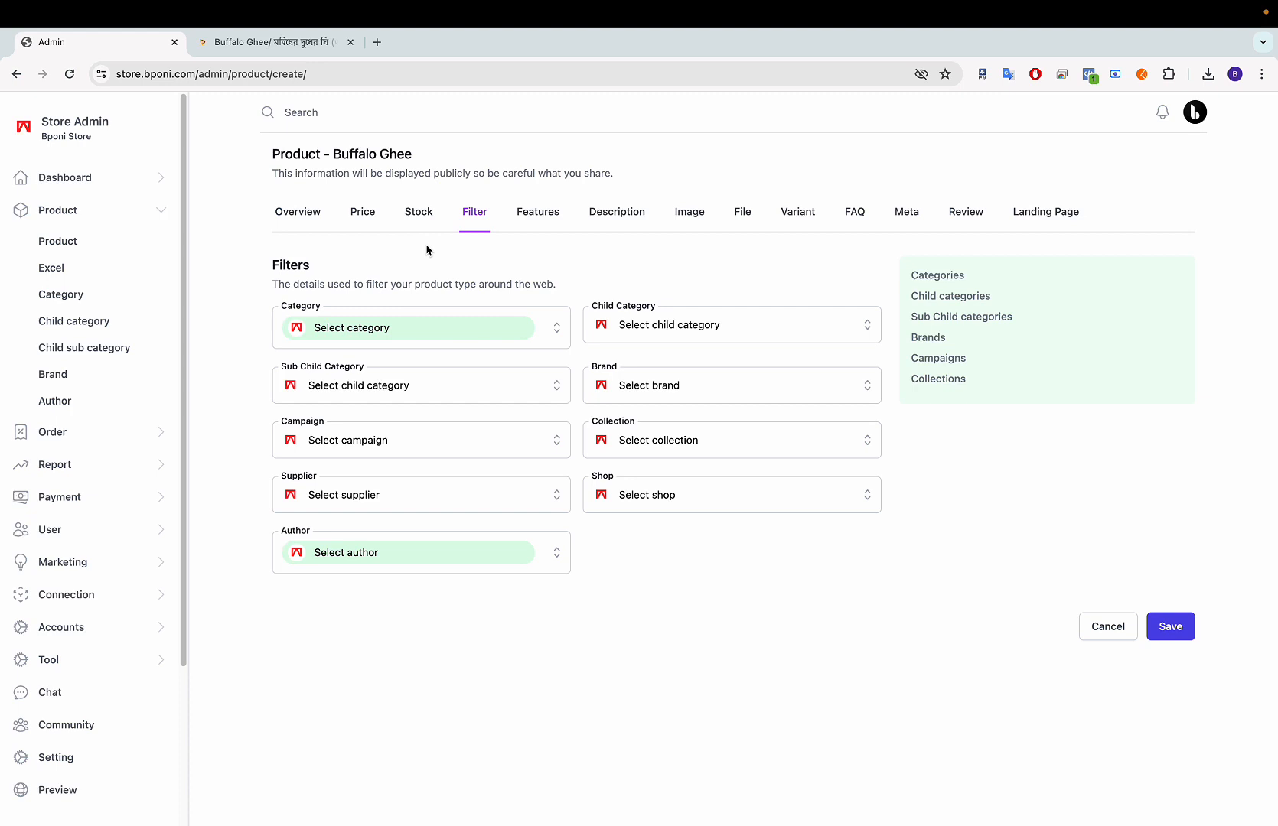
{"action": "key", "text": "ctrl+space"}
{"action": "left_click", "coordinate": [423, 328]}
{"action": "scroll", "coordinate": [407, 395], "scroll_direction": "down", "scroll_amount": 2}
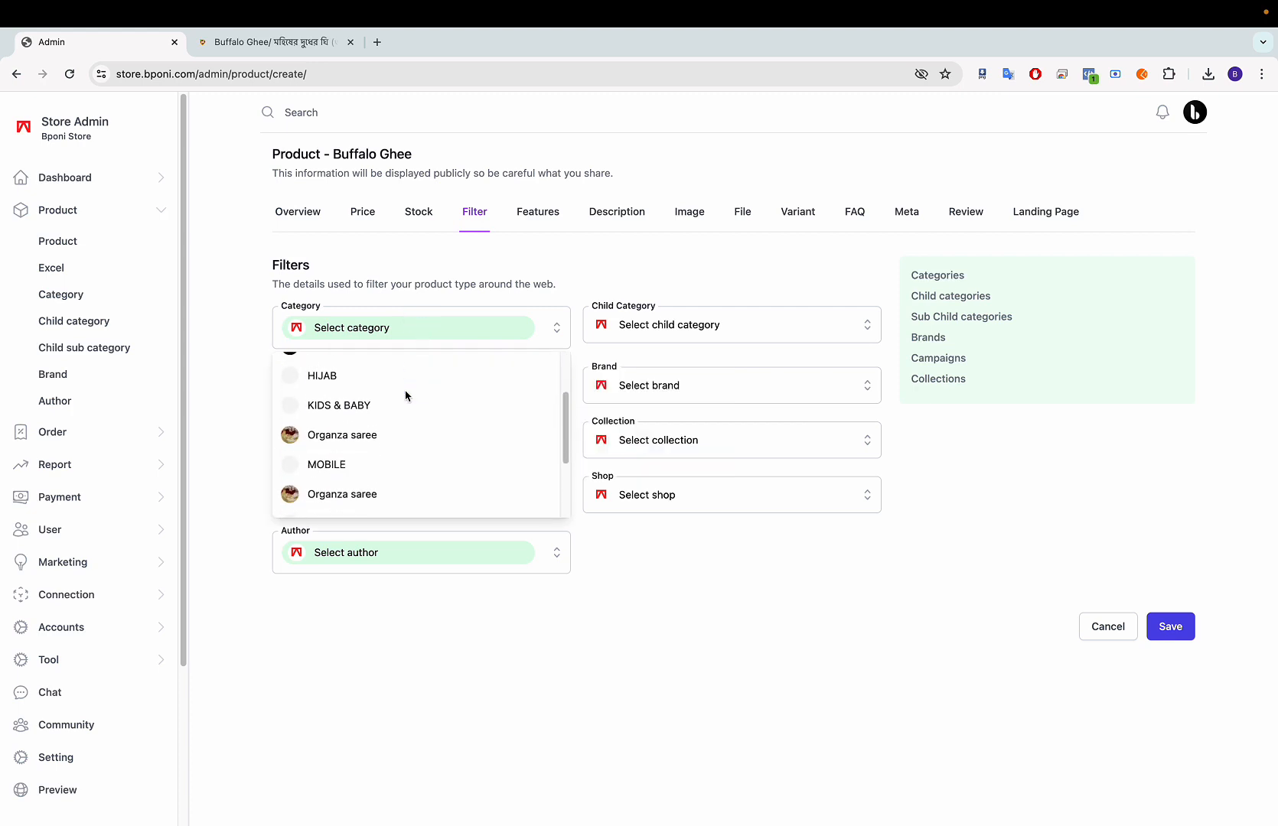
{"action": "scroll", "coordinate": [408, 396], "scroll_direction": "down", "scroll_amount": 2}
{"action": "scroll", "coordinate": [399, 451], "scroll_direction": "down", "scroll_amount": 2}
{"action": "scroll", "coordinate": [398, 451], "scroll_direction": "up", "scroll_amount": 1}
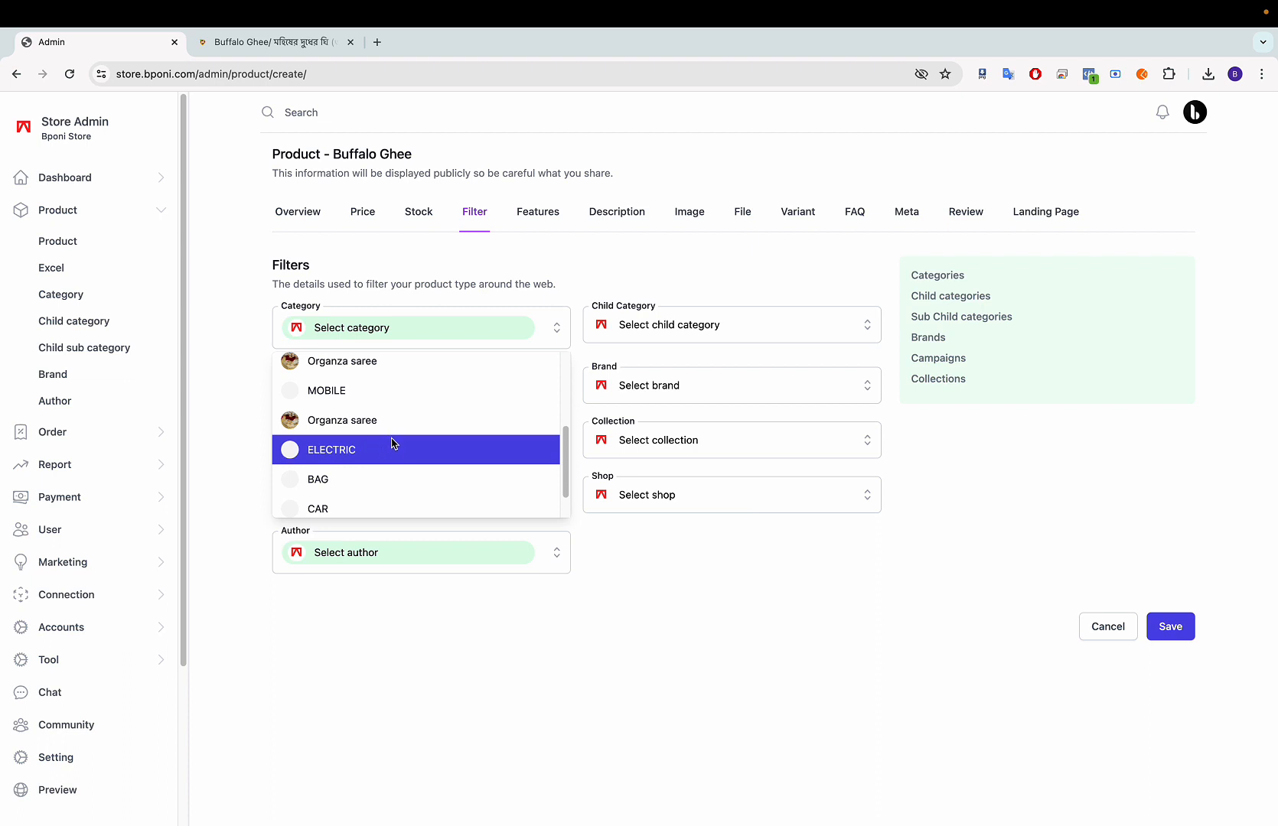
{"action": "scroll", "coordinate": [367, 436], "scroll_direction": "up", "scroll_amount": 3}
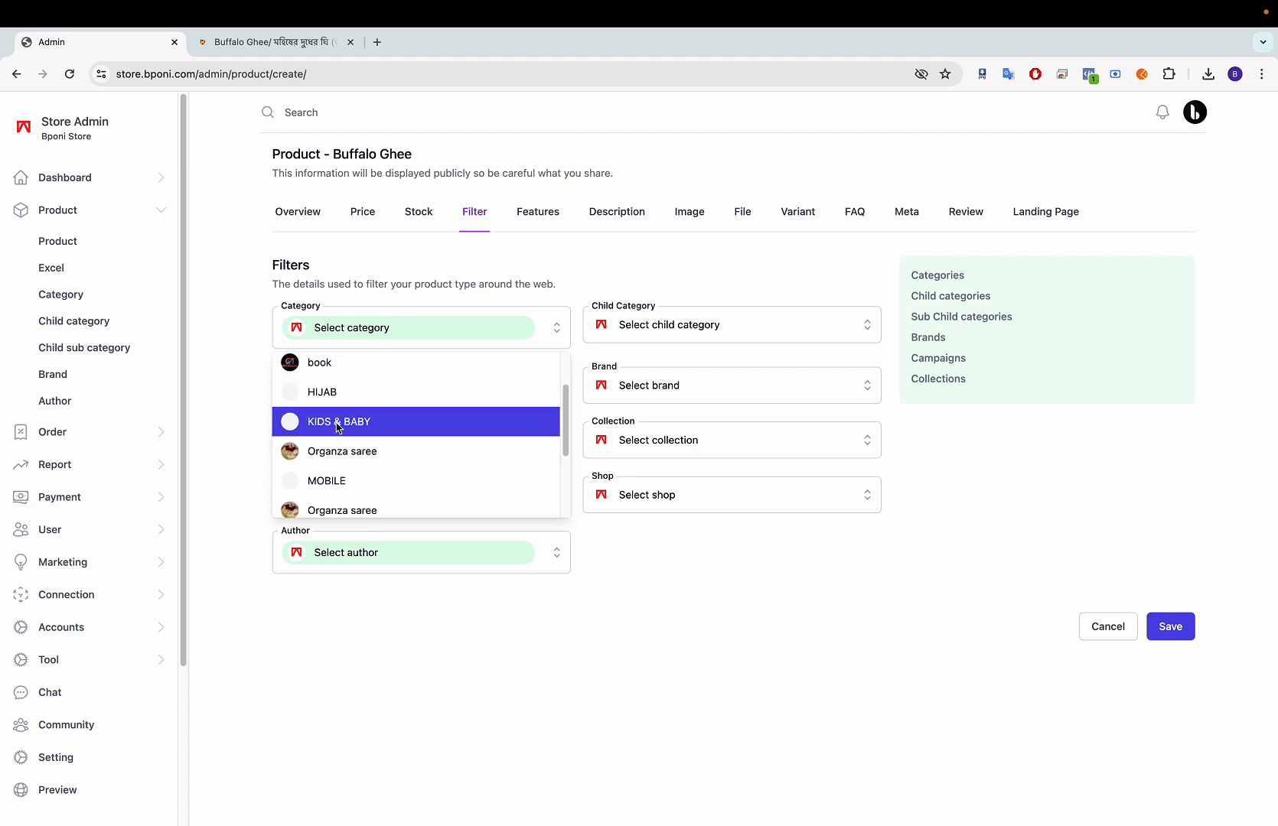
{"action": "left_click", "coordinate": [340, 427]}
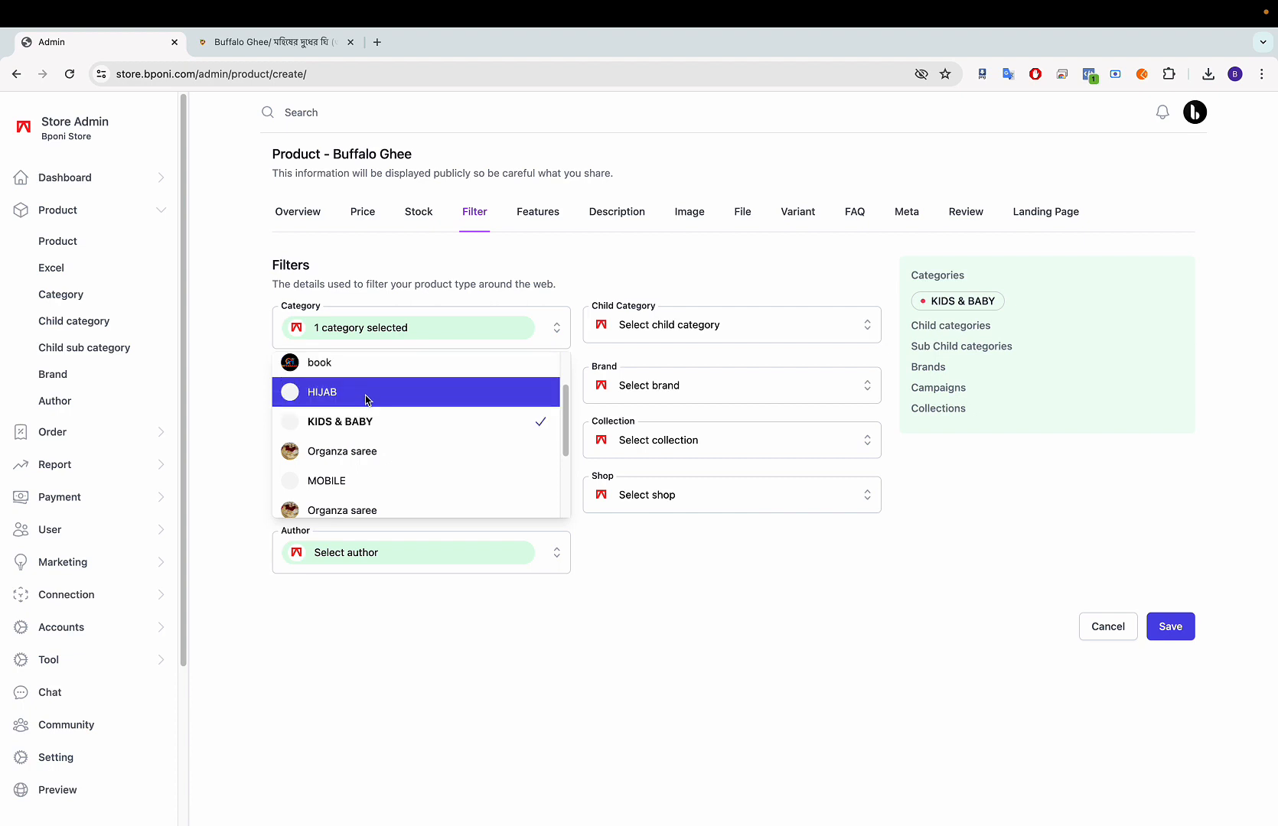
Step: Add BAG as a second category for the product and close the category choices
{"action": "scroll", "coordinate": [367, 416], "scroll_direction": "up", "scroll_amount": 2}
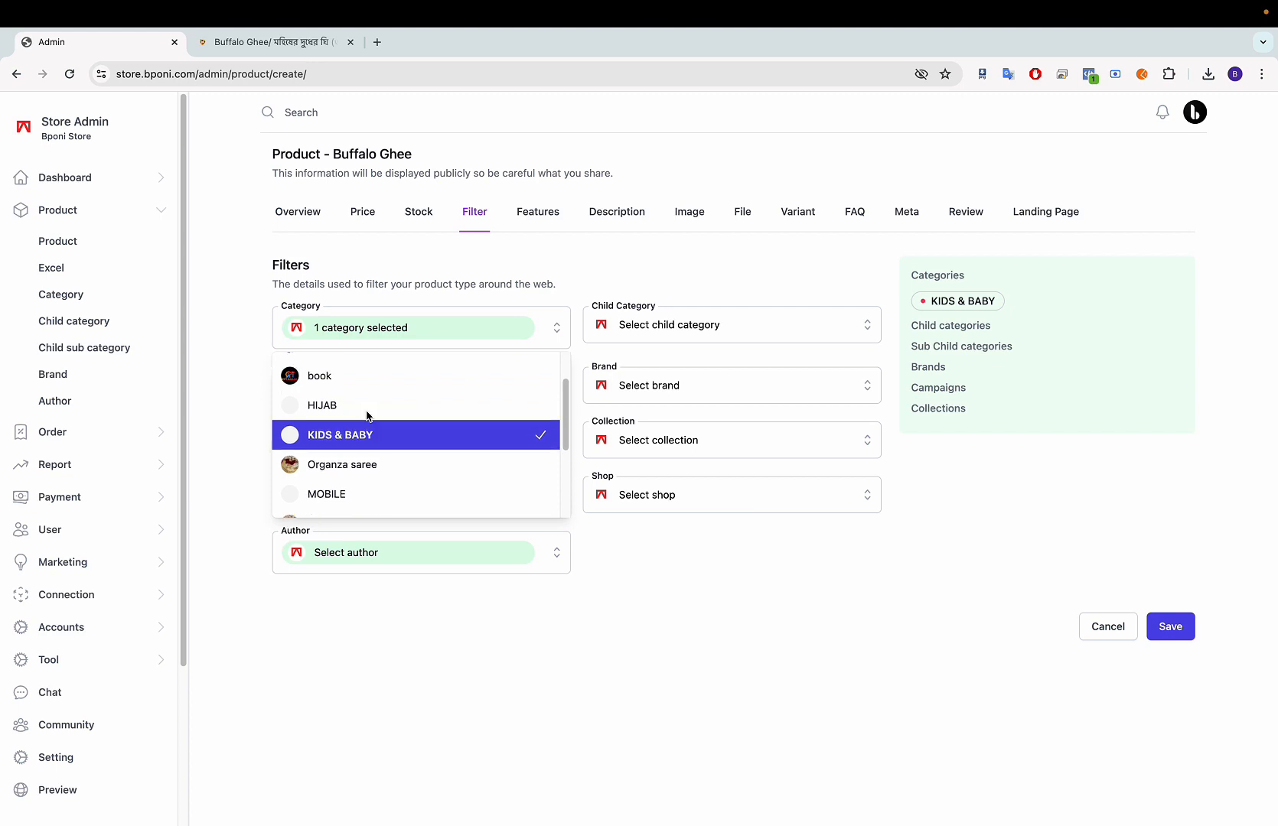
{"action": "scroll", "coordinate": [365, 416], "scroll_direction": "down", "scroll_amount": 4}
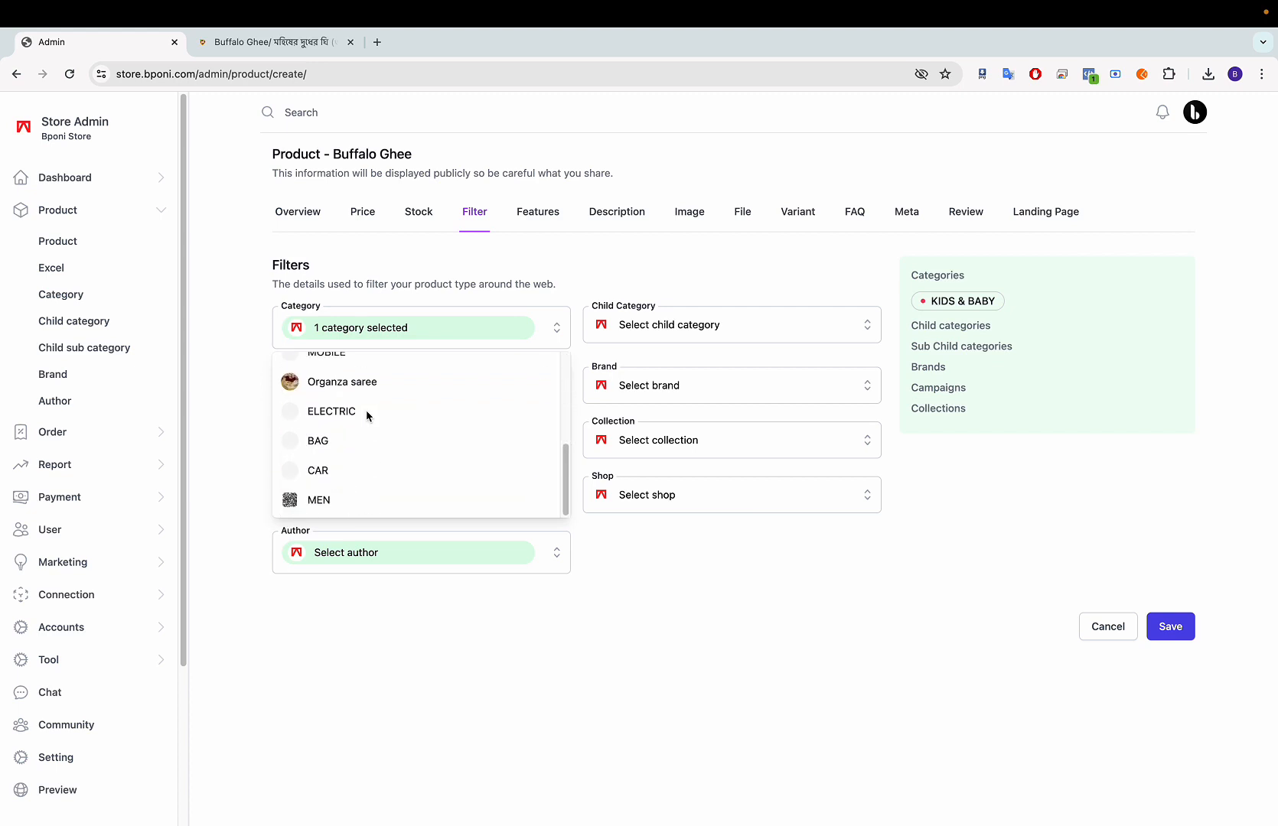
{"action": "left_click", "coordinate": [353, 448]}
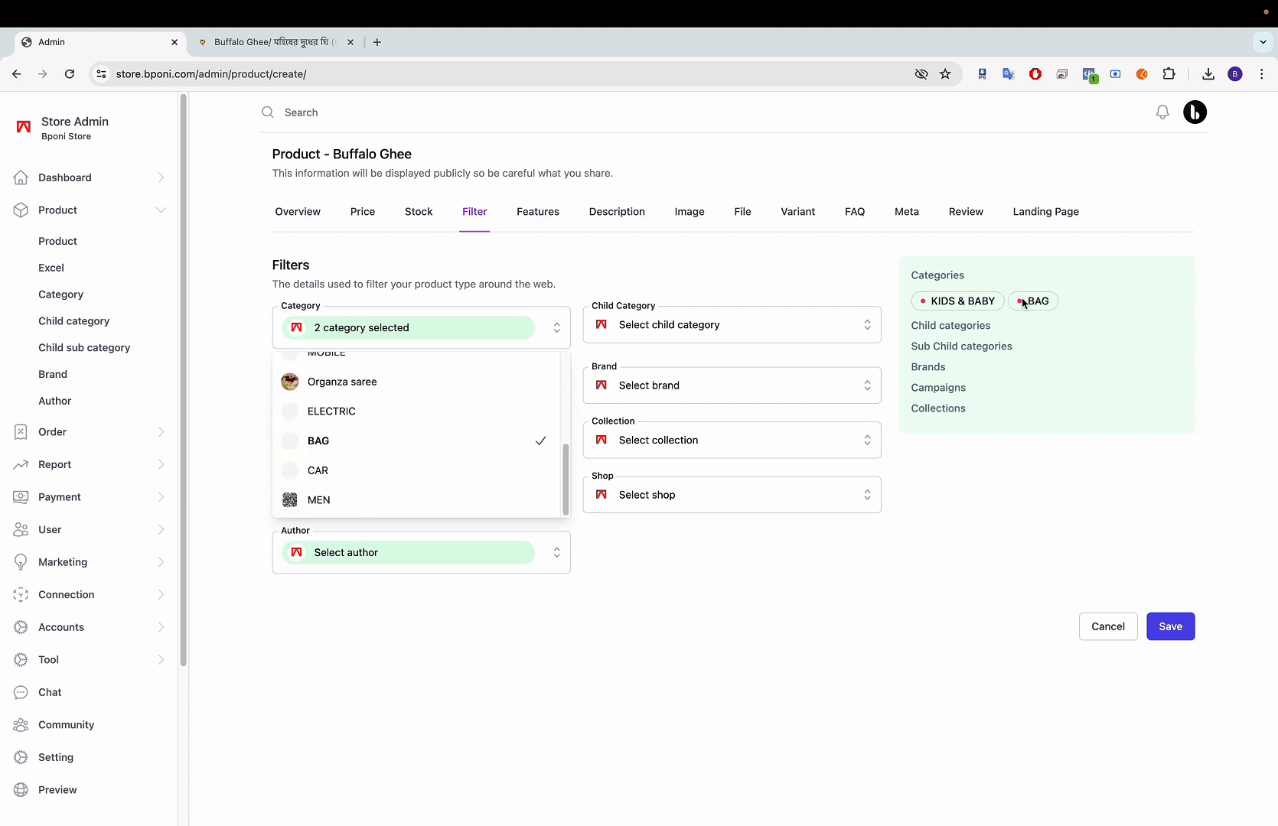
{"action": "left_click", "coordinate": [496, 340]}
Step: Look through the available child category and brand options without choosing any
{"action": "left_click", "coordinate": [646, 328]}
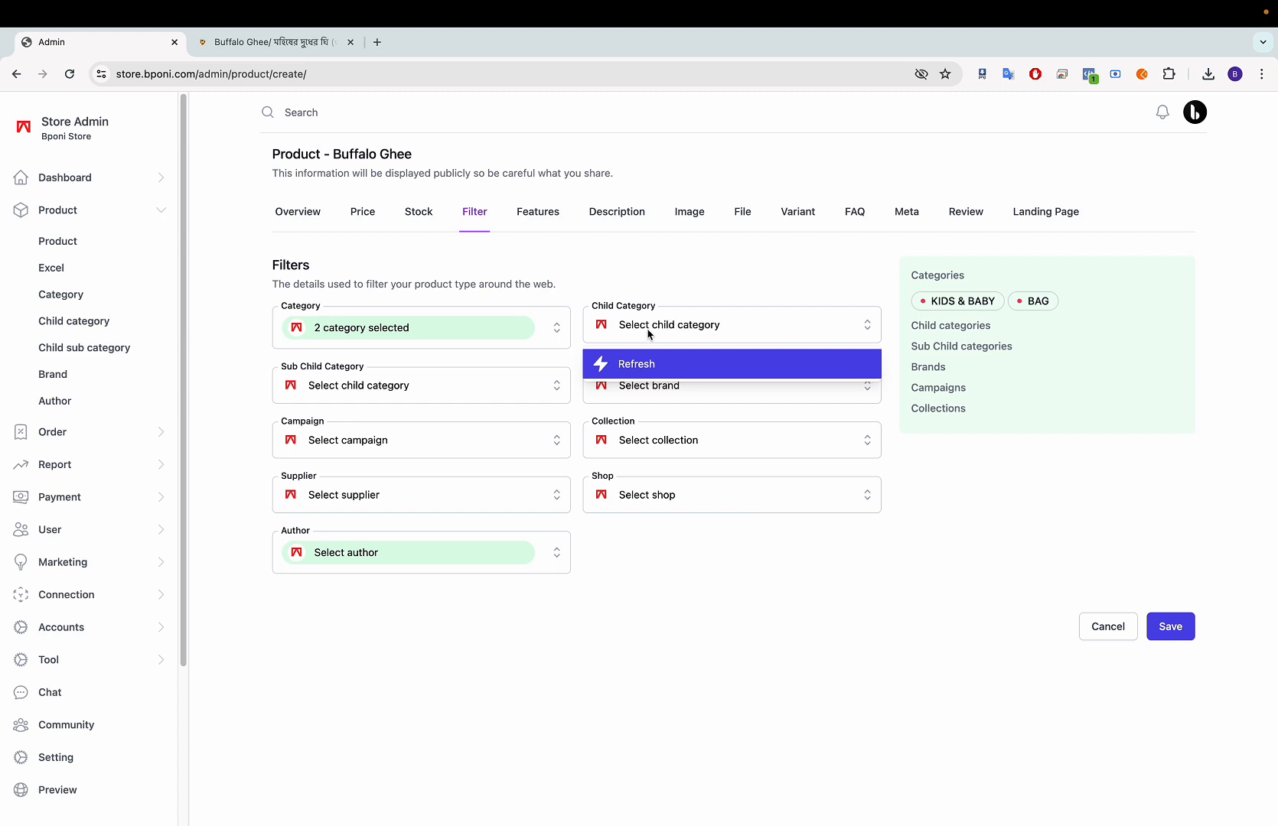
{"action": "left_click", "coordinate": [607, 291]}
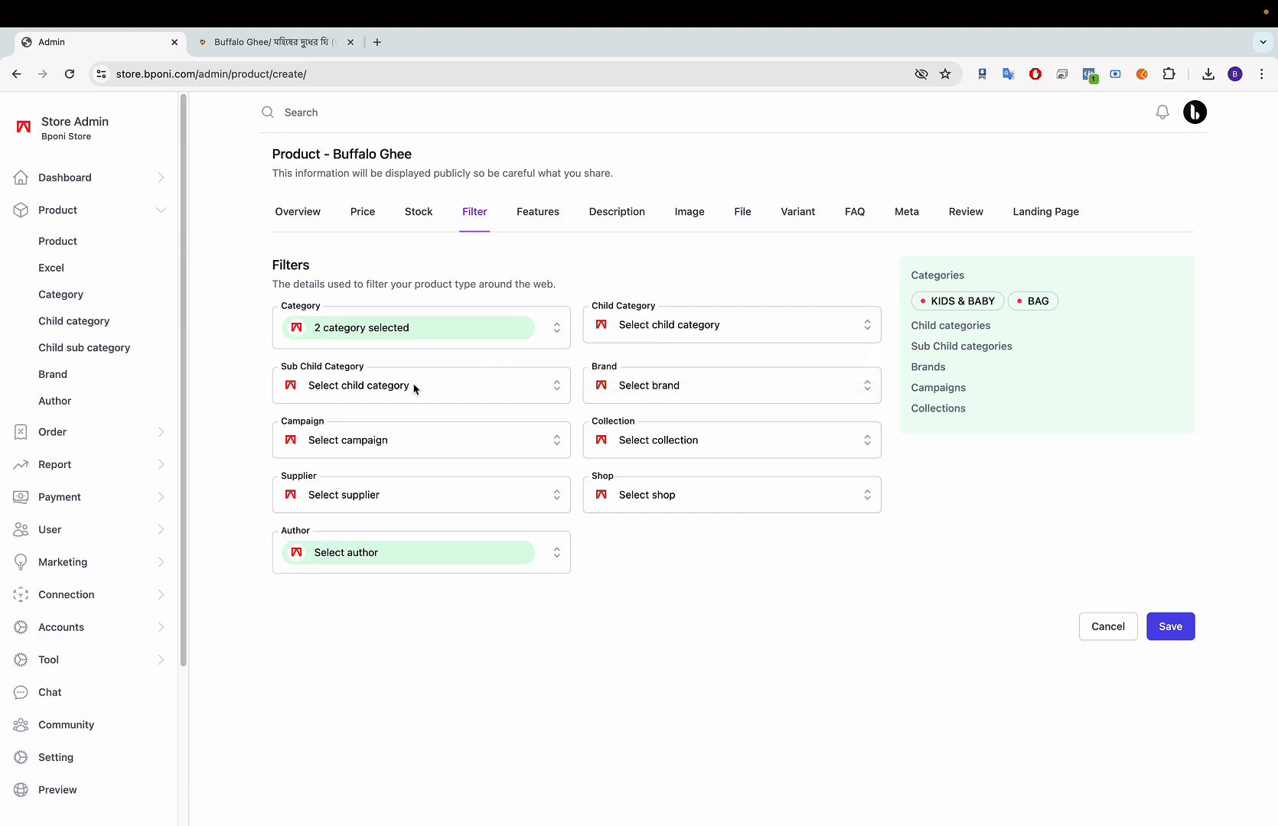
{"action": "left_click", "coordinate": [704, 385]}
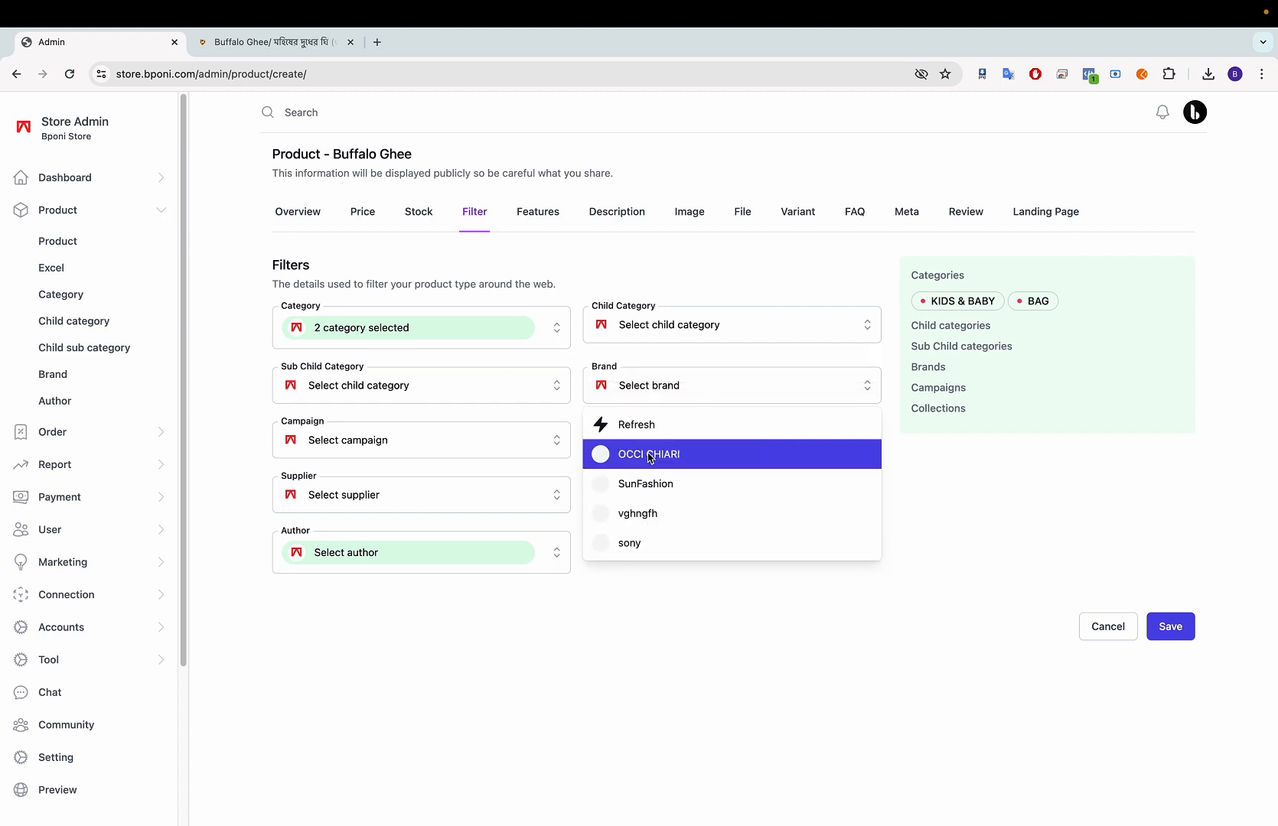
{"action": "left_click", "coordinate": [605, 292]}
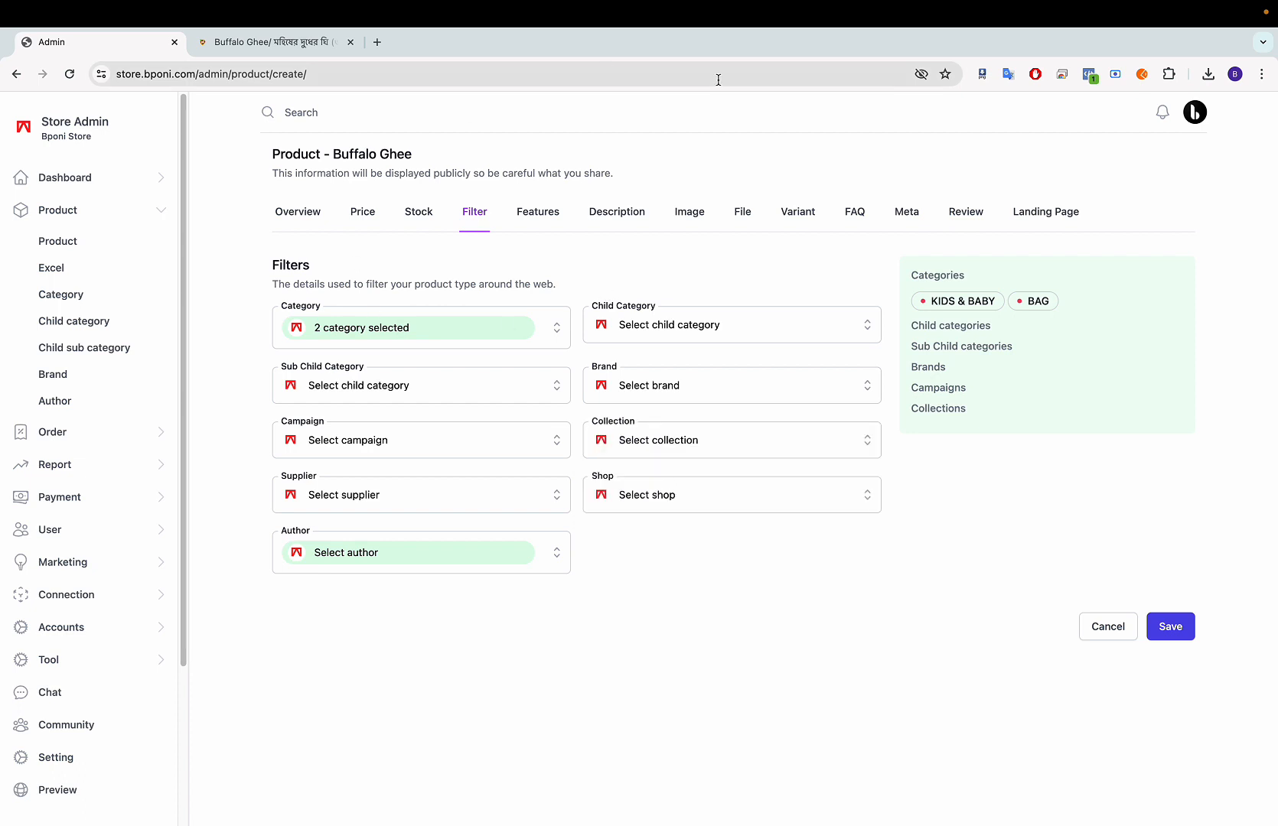
{"action": "left_click", "coordinate": [620, 386]}
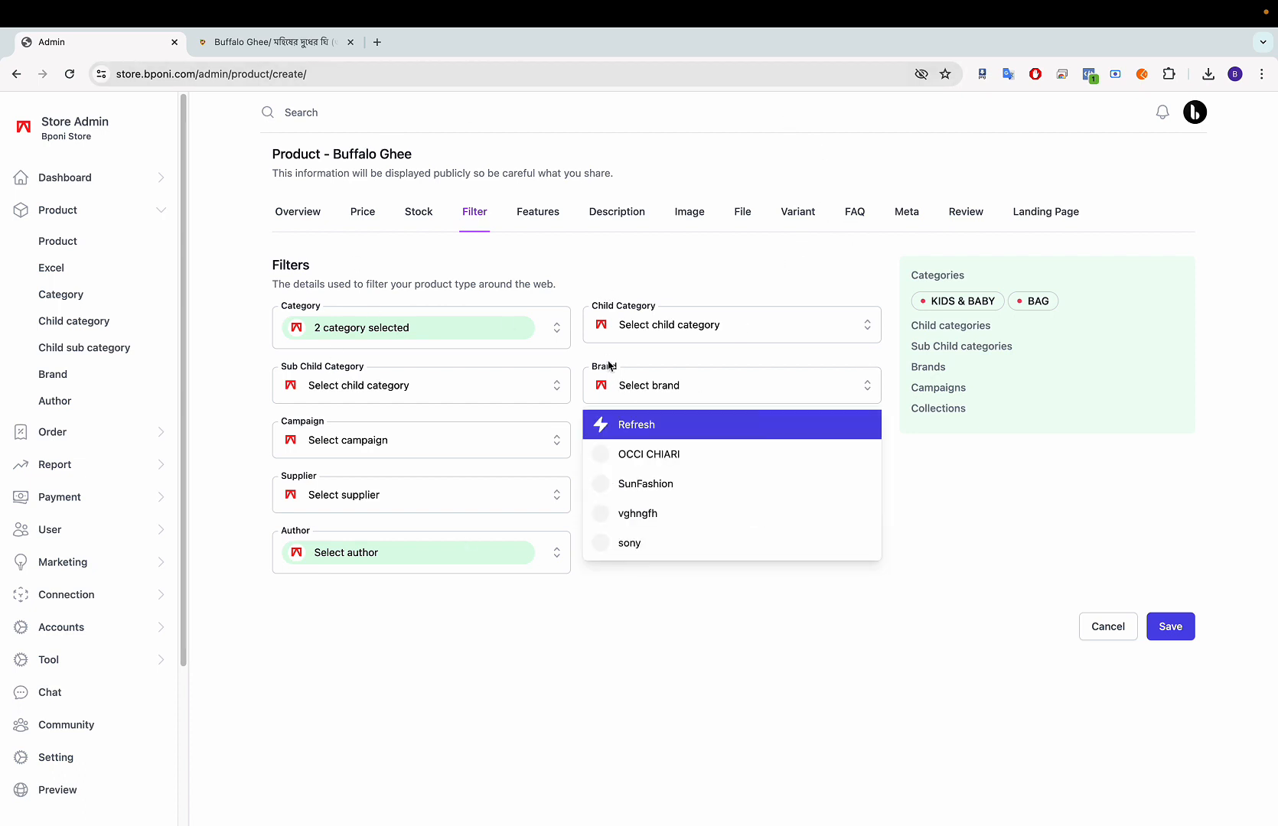
{"action": "left_click", "coordinate": [603, 309]}
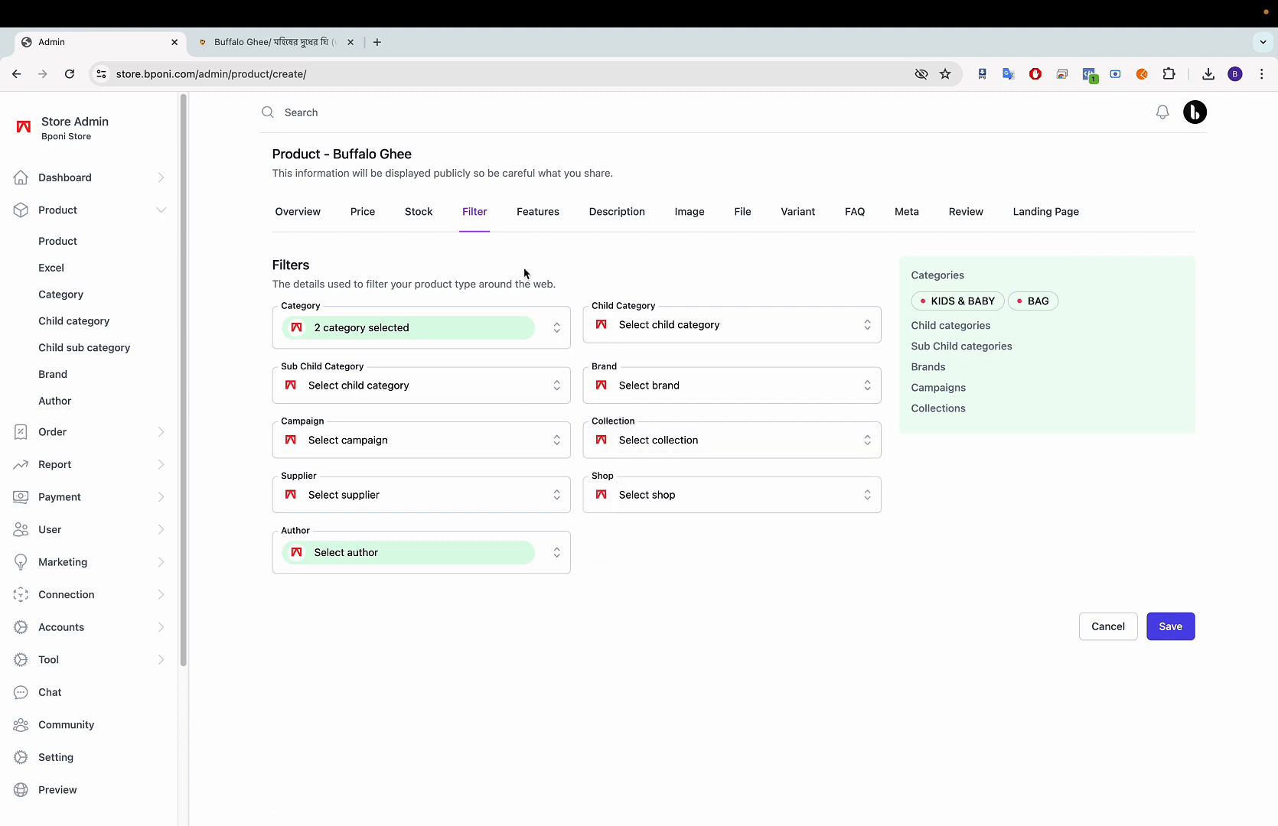
Step: Open the product's features and add a feature titled Storage with the value 64 GB
{"action": "left_click", "coordinate": [532, 223]}
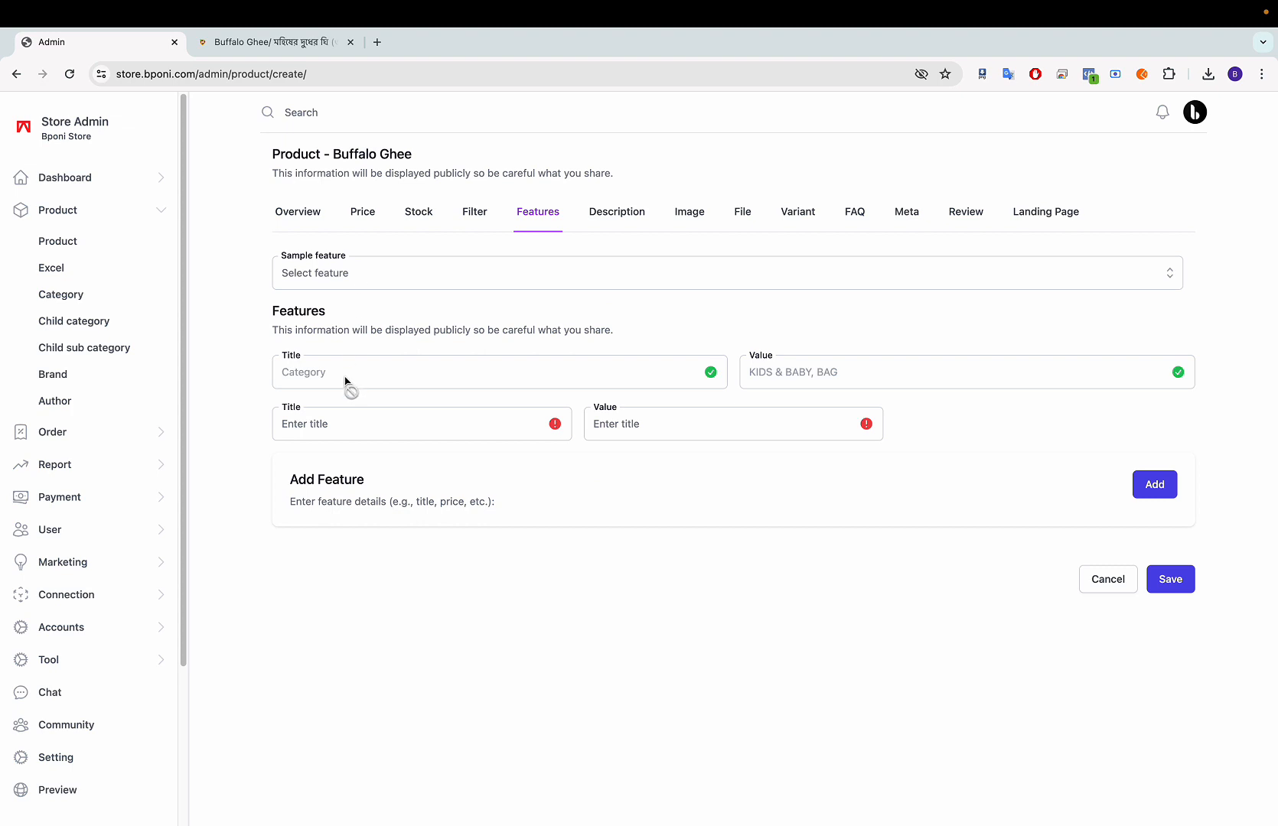
{"action": "left_click", "coordinate": [320, 424]}
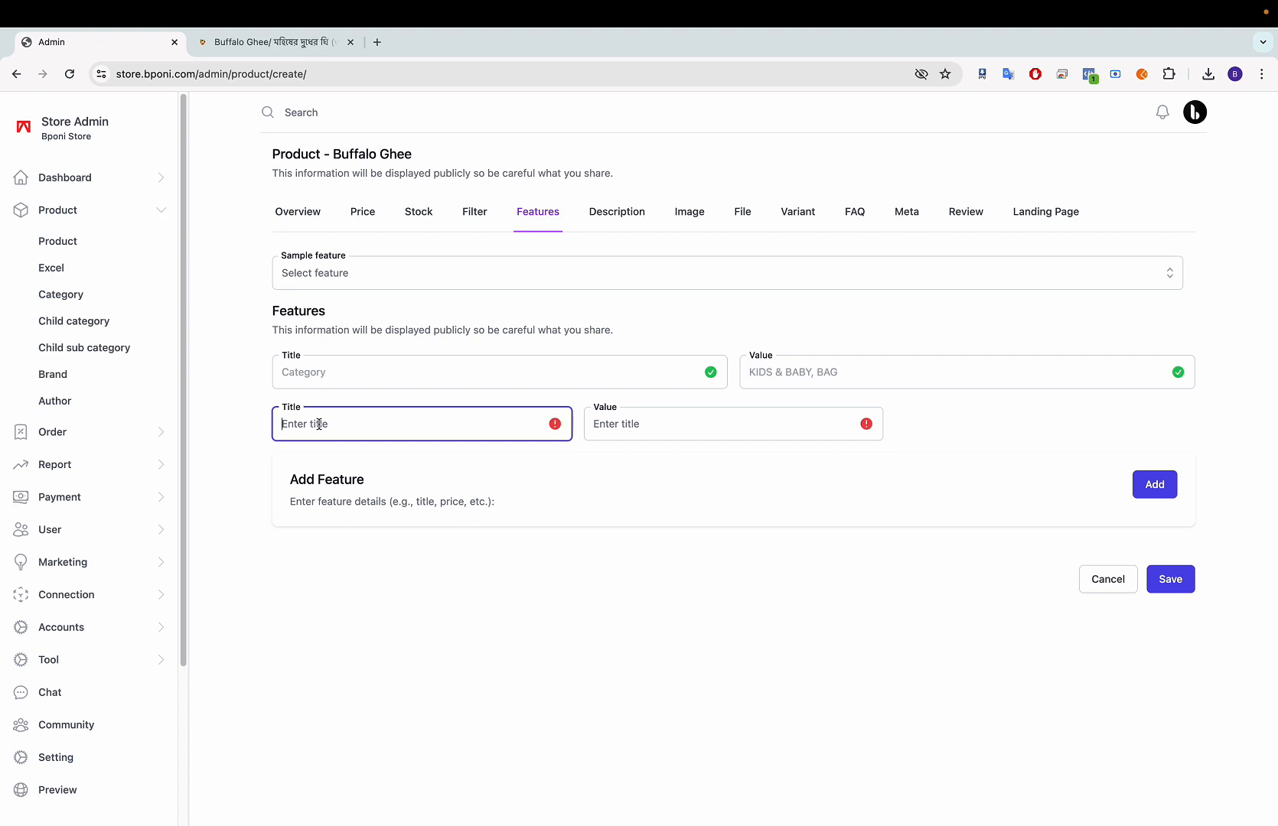
{"action": "type", "text": "Storage"}
{"action": "left_click", "coordinate": [702, 430]}
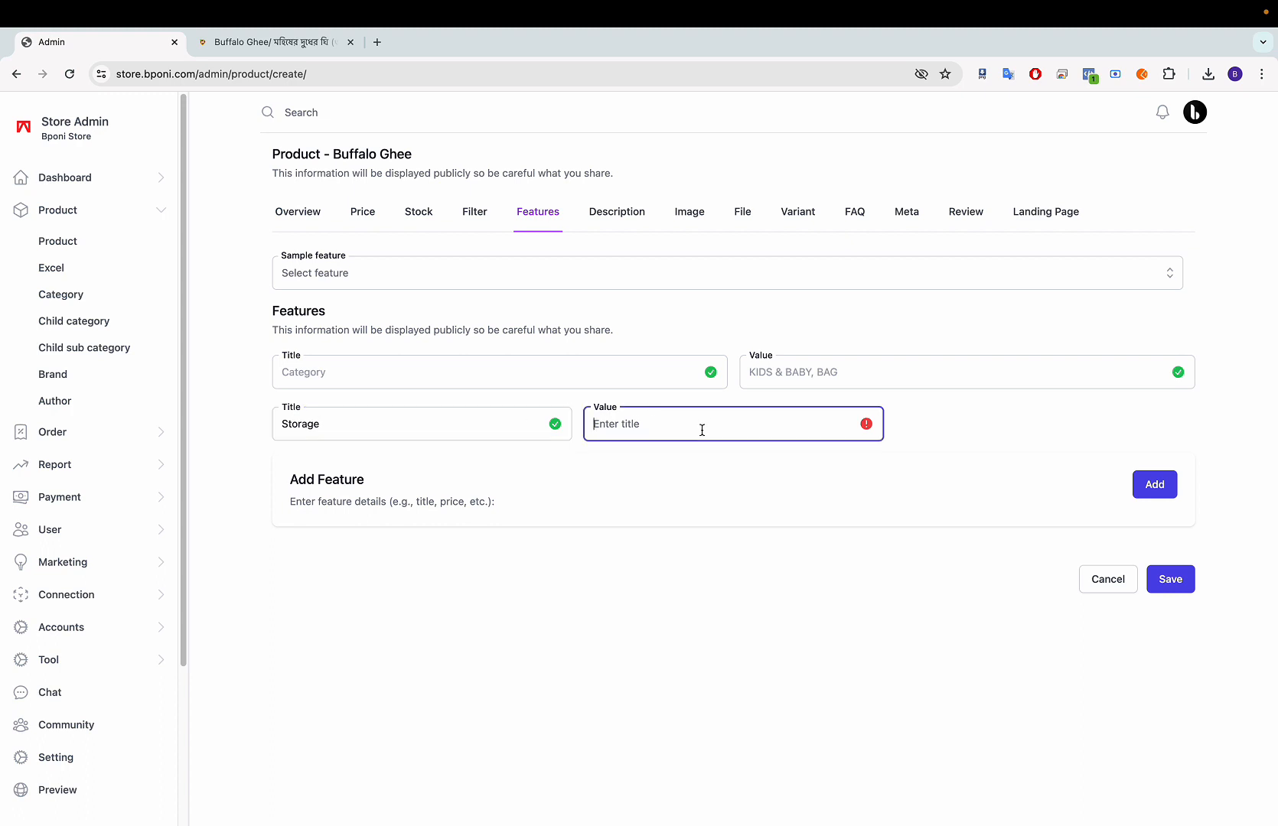
{"action": "type", "text": "64 GB"}
{"action": "left_click", "coordinate": [1155, 490]}
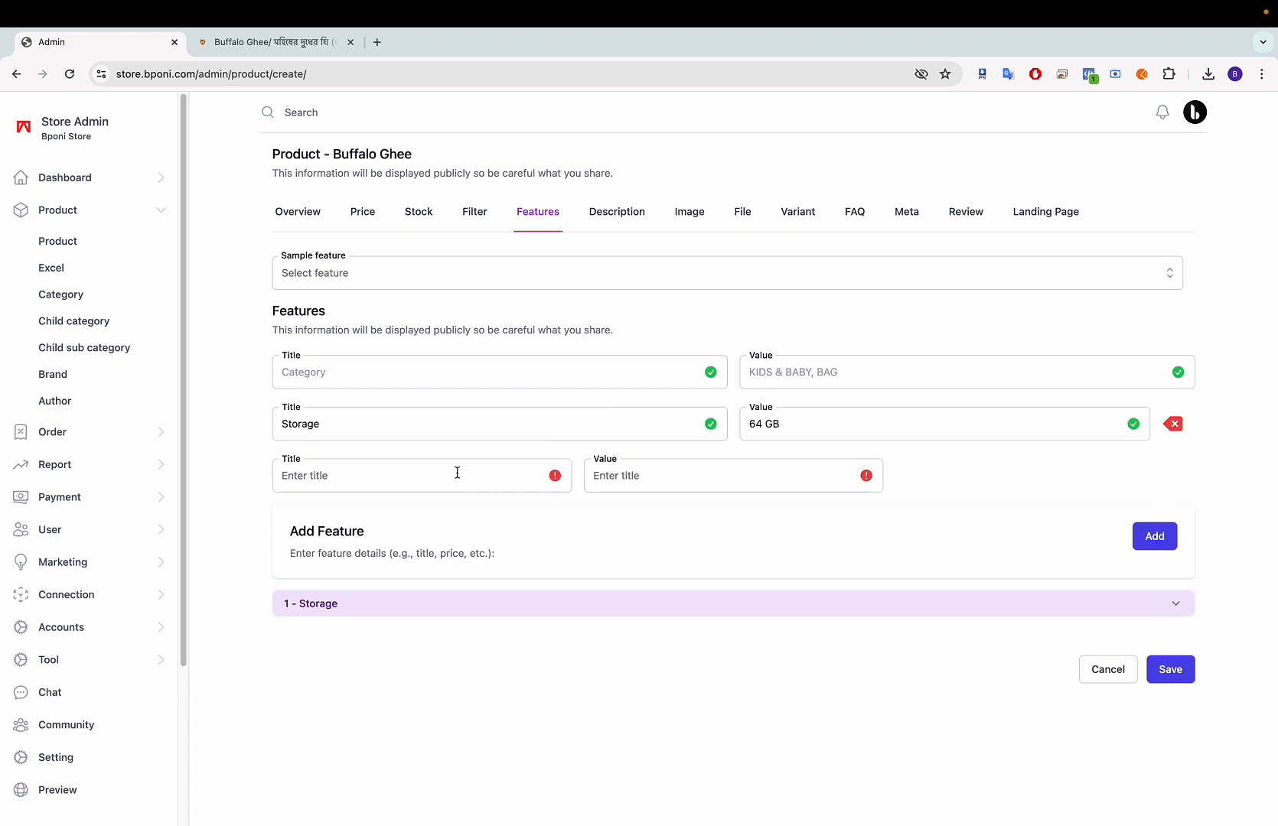
Step: Add a second product feature titled RAM with the value 12 GB
{"action": "left_click", "coordinate": [417, 471]}
{"action": "type", "text": "RAM"}
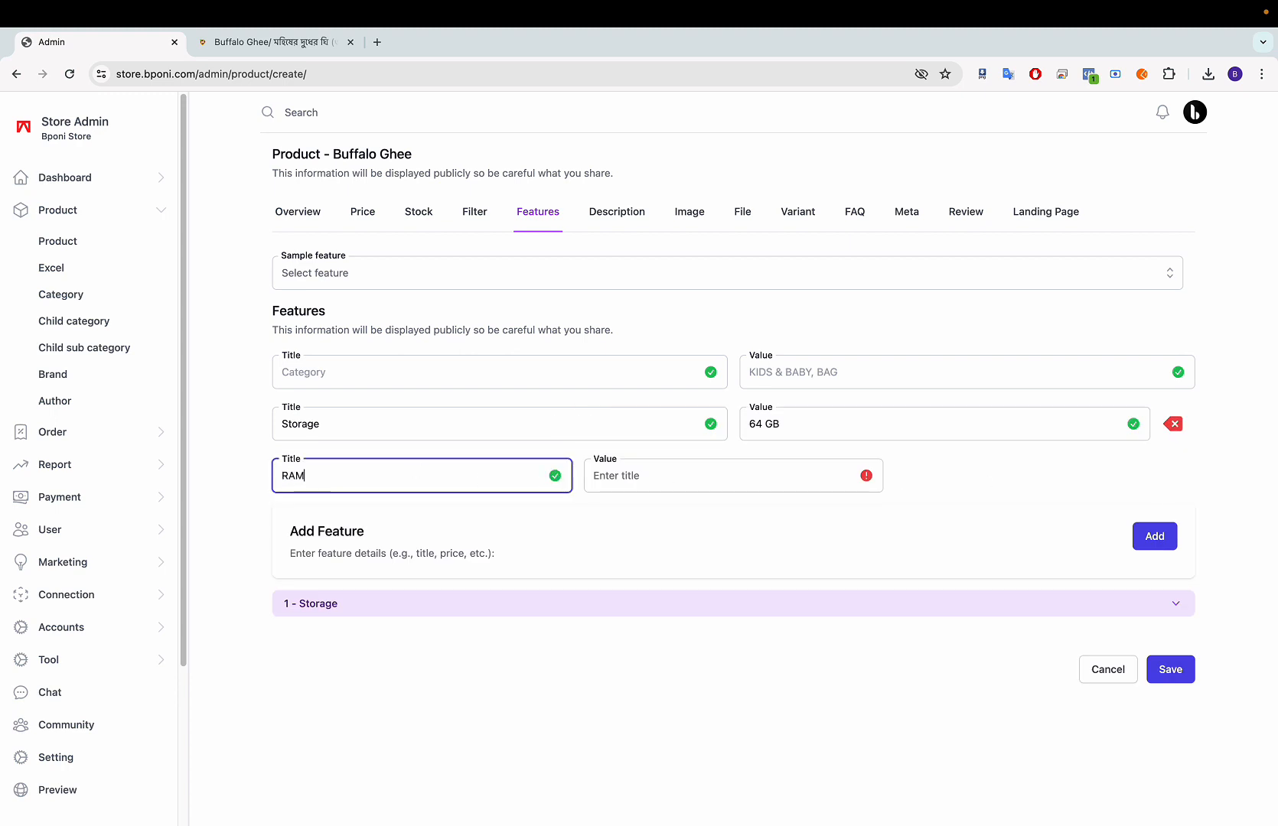
{"action": "left_click", "coordinate": [638, 473]}
{"action": "type", "text": "12"}
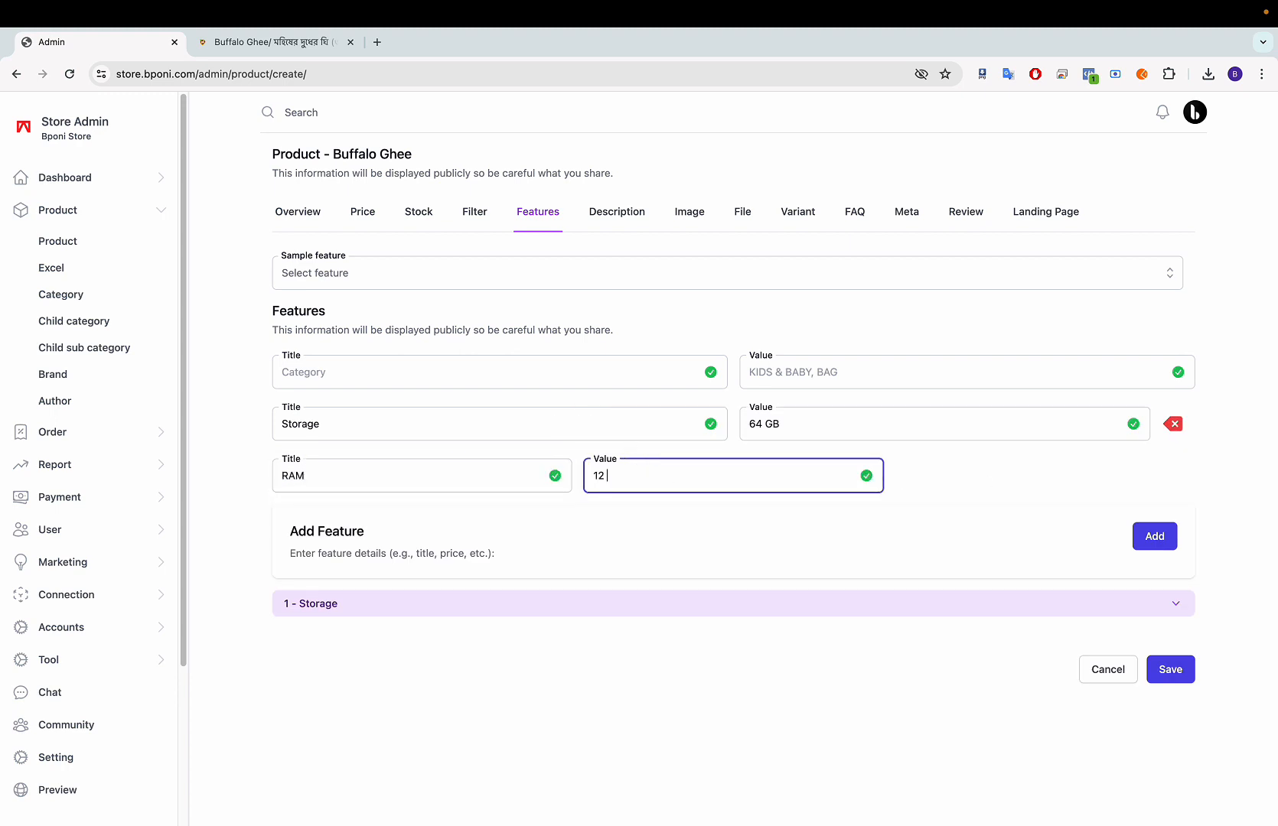
{"action": "type", "text": " GB"}
{"action": "left_click", "coordinate": [1150, 535]}
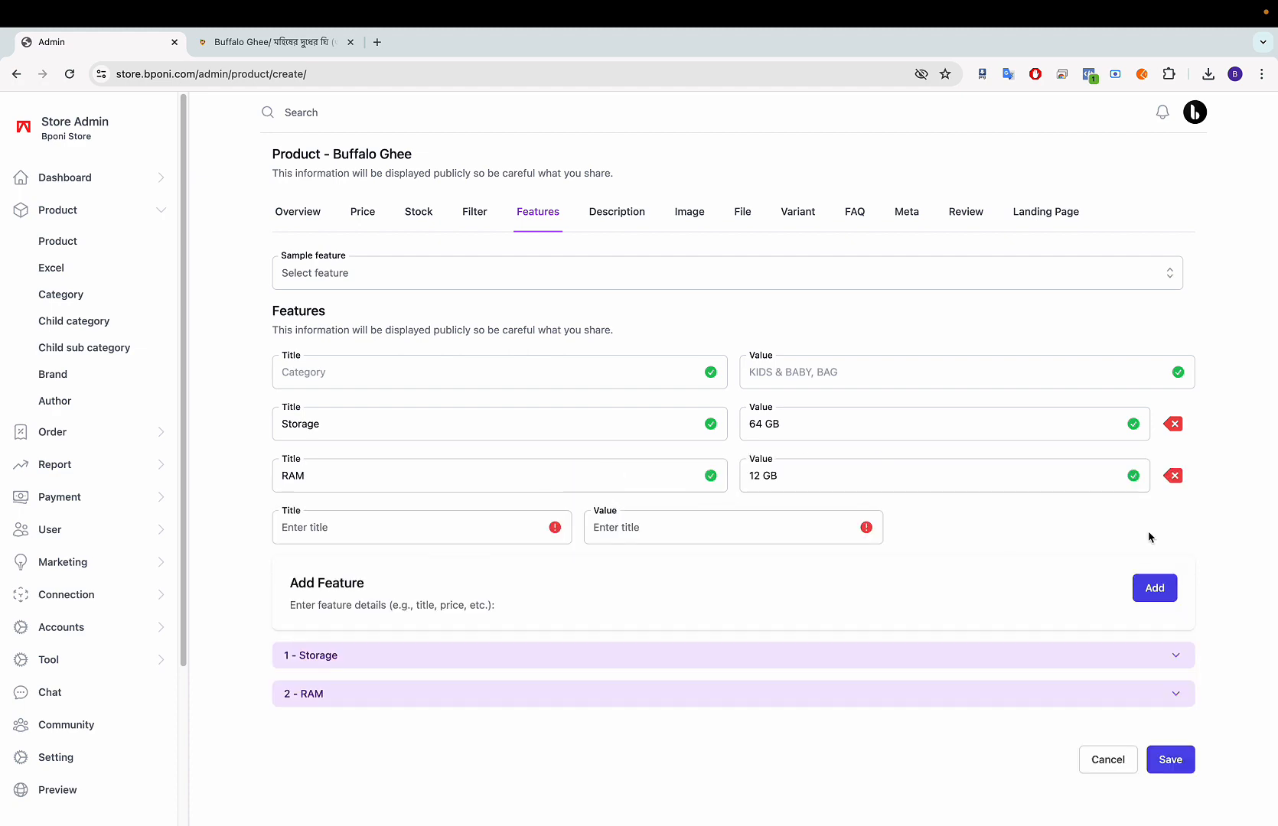
Step: Copy the Buffalo ghee description paragraph from the Root Foods product page into the product's description in Store Admin
{"action": "left_click", "coordinate": [275, 47]}
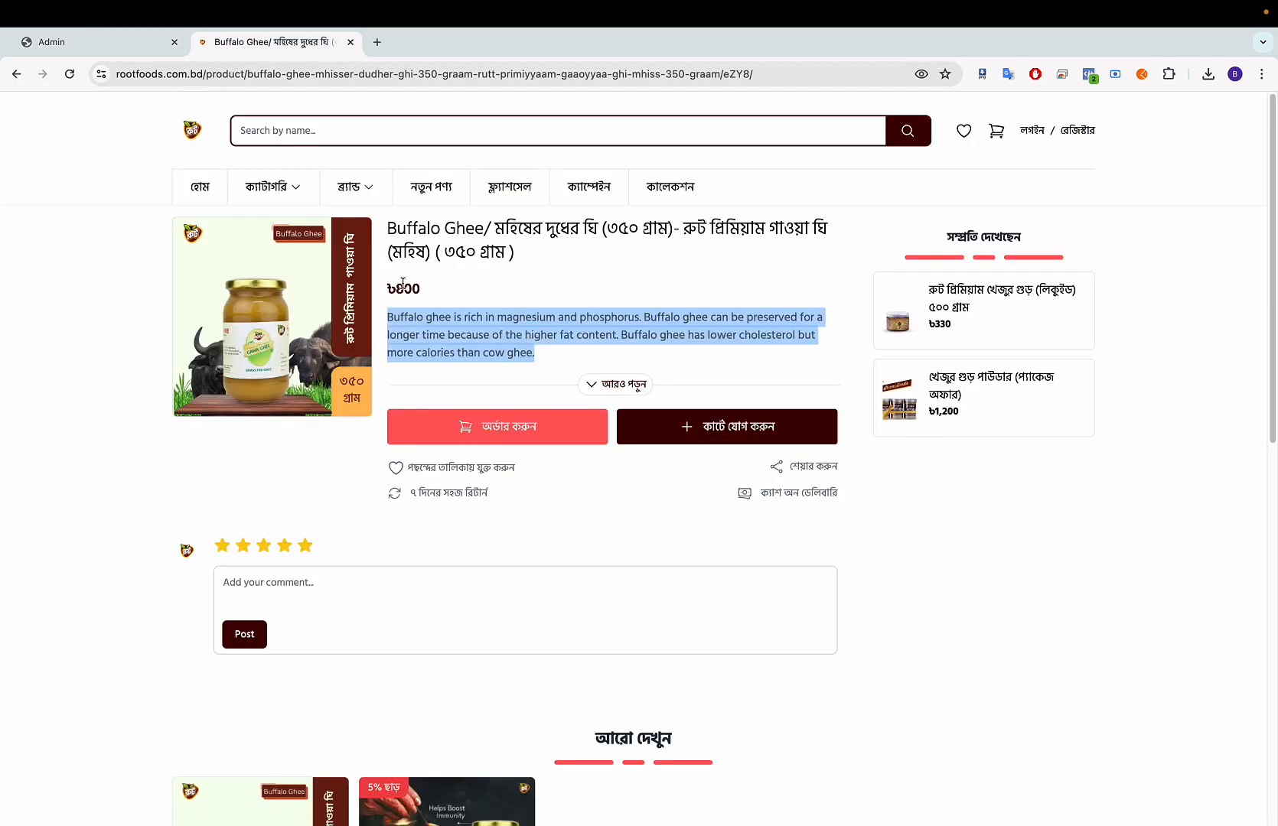
{"action": "left_click", "coordinate": [115, 44]}
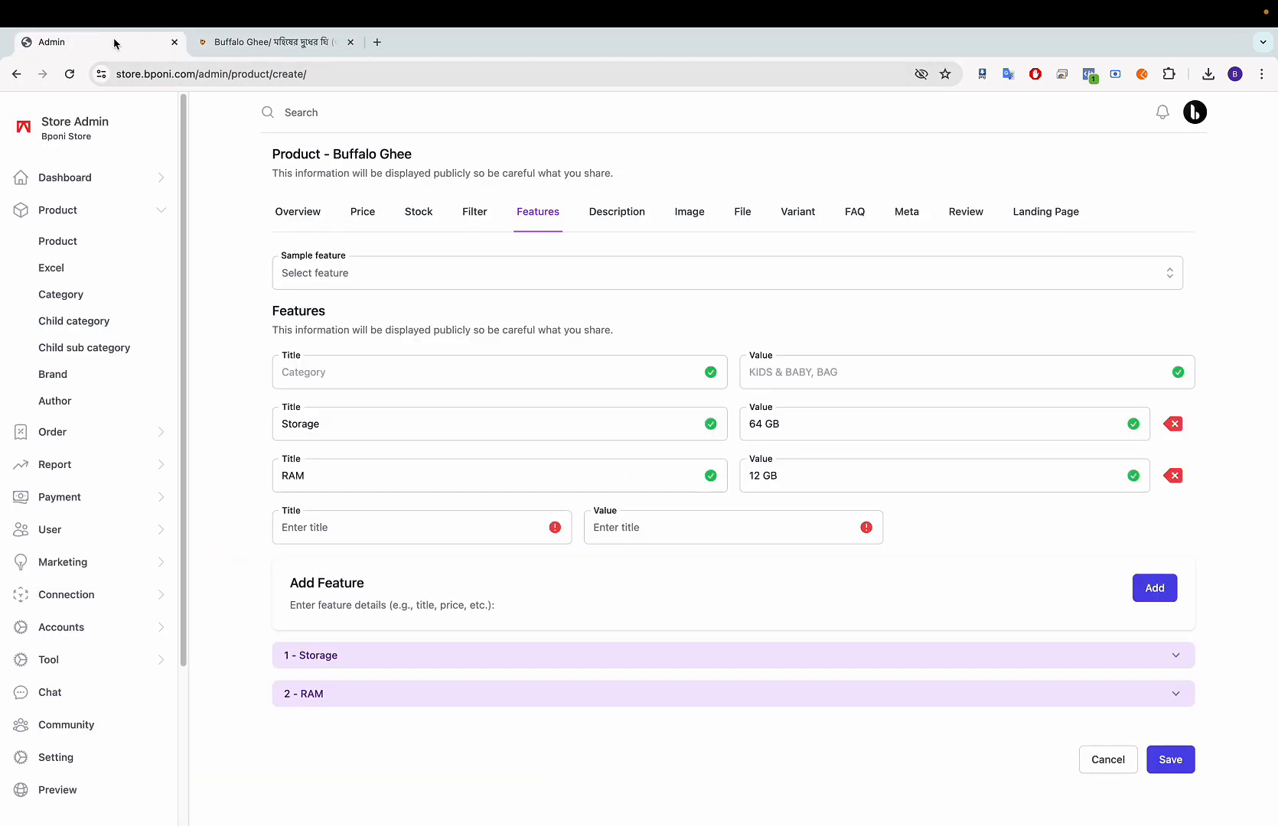
{"action": "left_click", "coordinate": [617, 214]}
{"action": "left_click", "coordinate": [418, 290]}
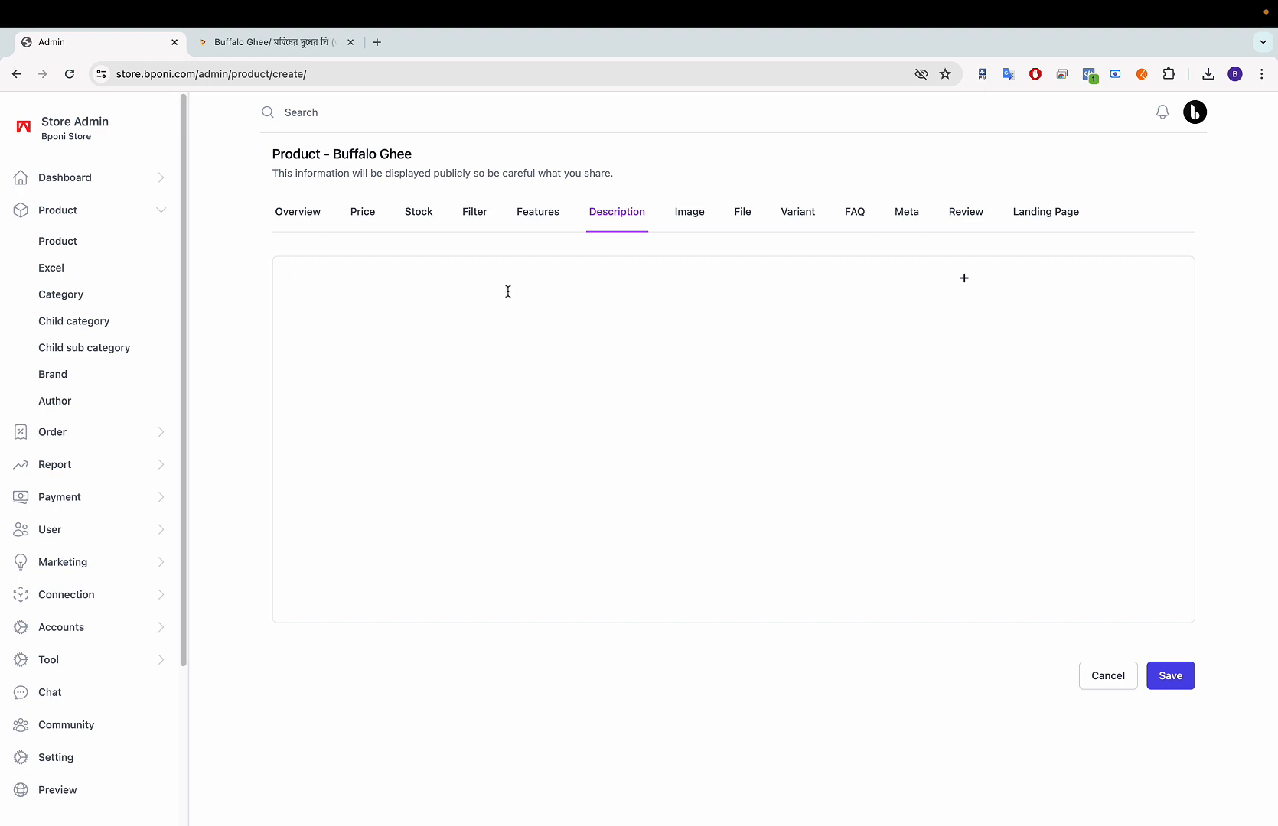
{"action": "left_click", "coordinate": [270, 42]}
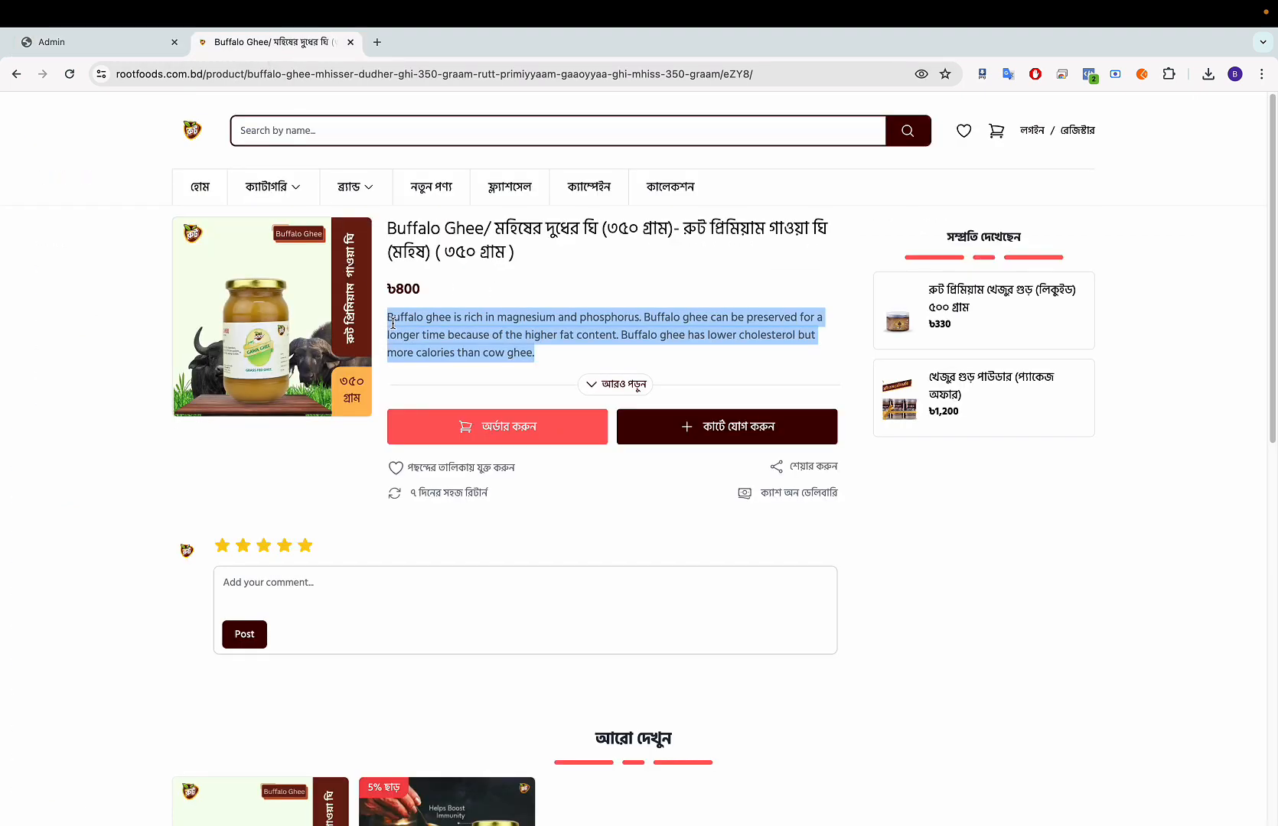
{"action": "left_click_drag", "start_coordinate": [388, 316], "coordinate": [541, 349]}
{"action": "key", "text": "super+c"}
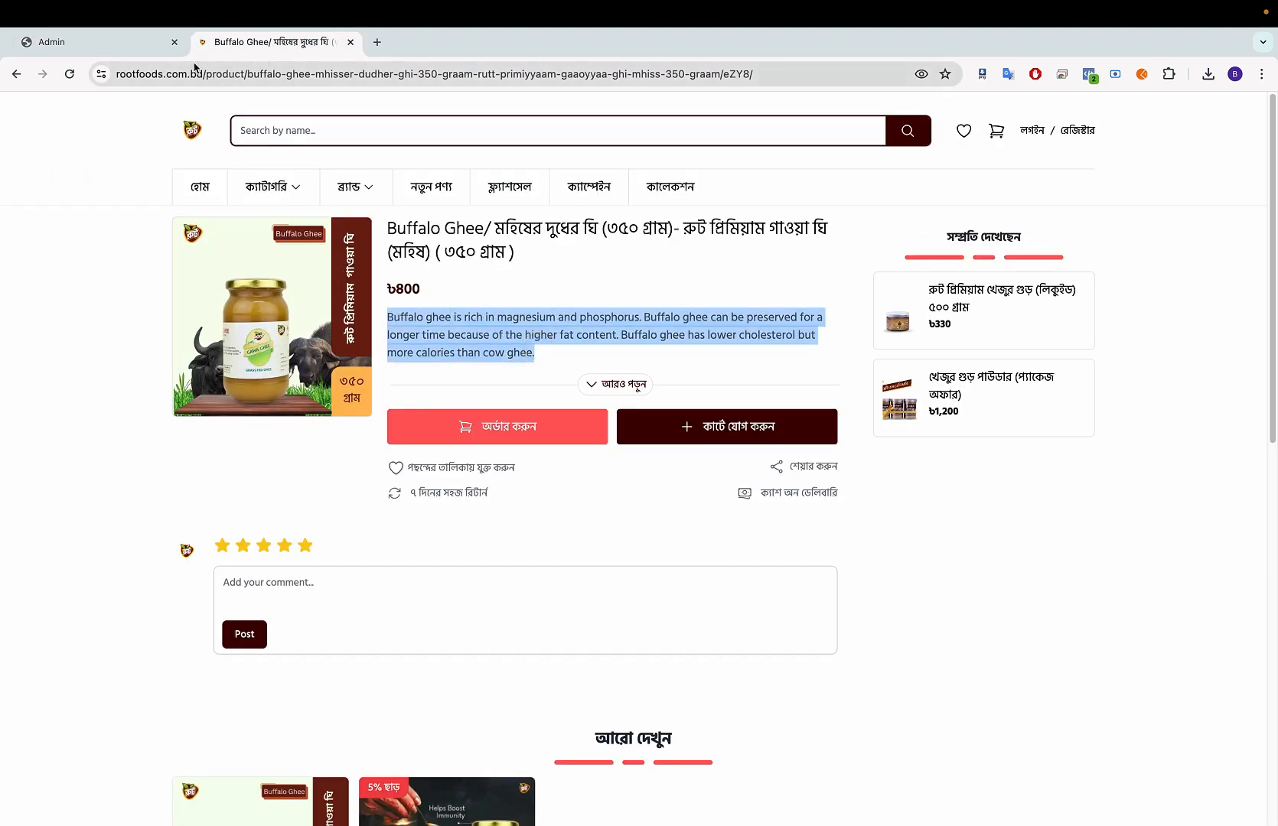
{"action": "left_click", "coordinate": [105, 46]}
{"action": "left_click", "coordinate": [359, 278]}
{"action": "key", "text": "super+v"}
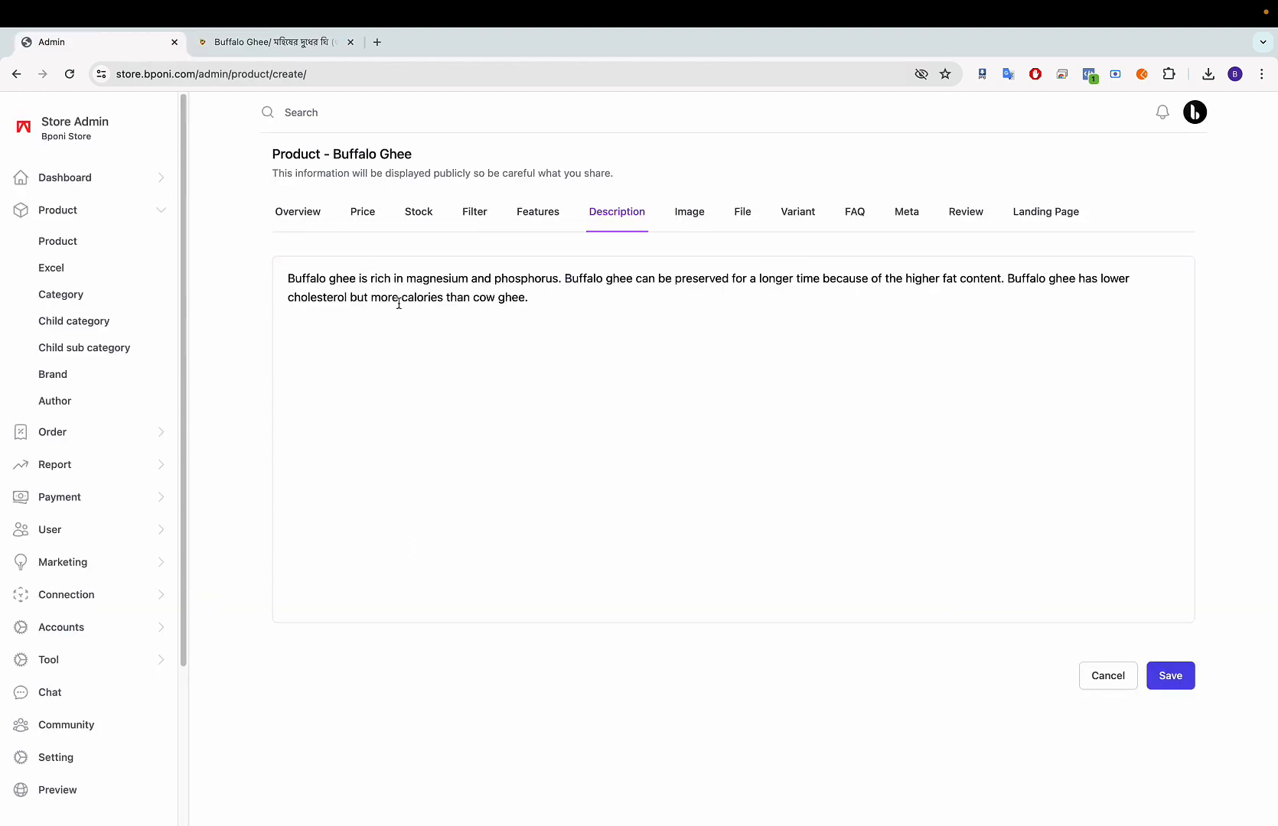
Step: Insert a table below the product's description paragraph
{"action": "key", "text": "Return"}
{"action": "left_click", "coordinate": [944, 325]}
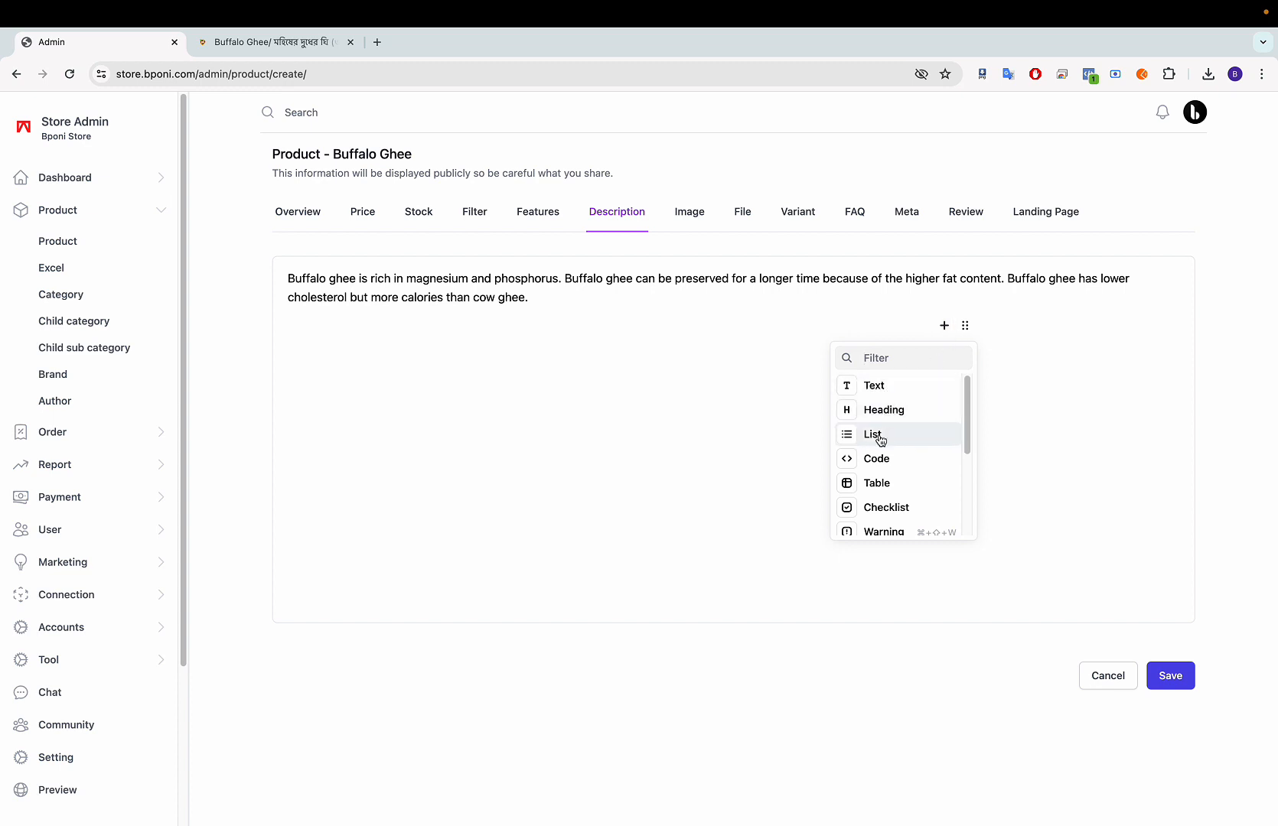
{"action": "scroll", "coordinate": [888, 444], "scroll_direction": "down", "scroll_amount": 1}
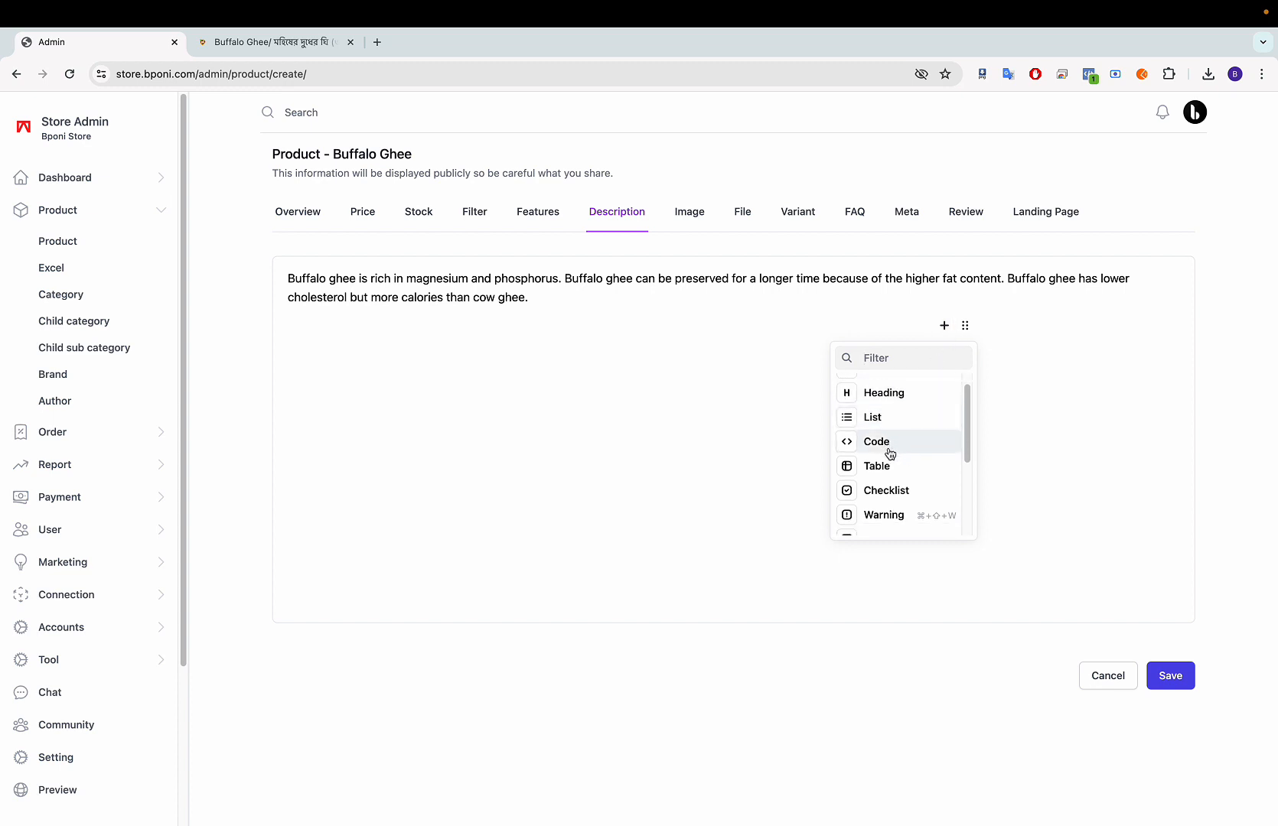
{"action": "scroll", "coordinate": [890, 453], "scroll_direction": "down", "scroll_amount": 2}
{"action": "left_click", "coordinate": [876, 422]}
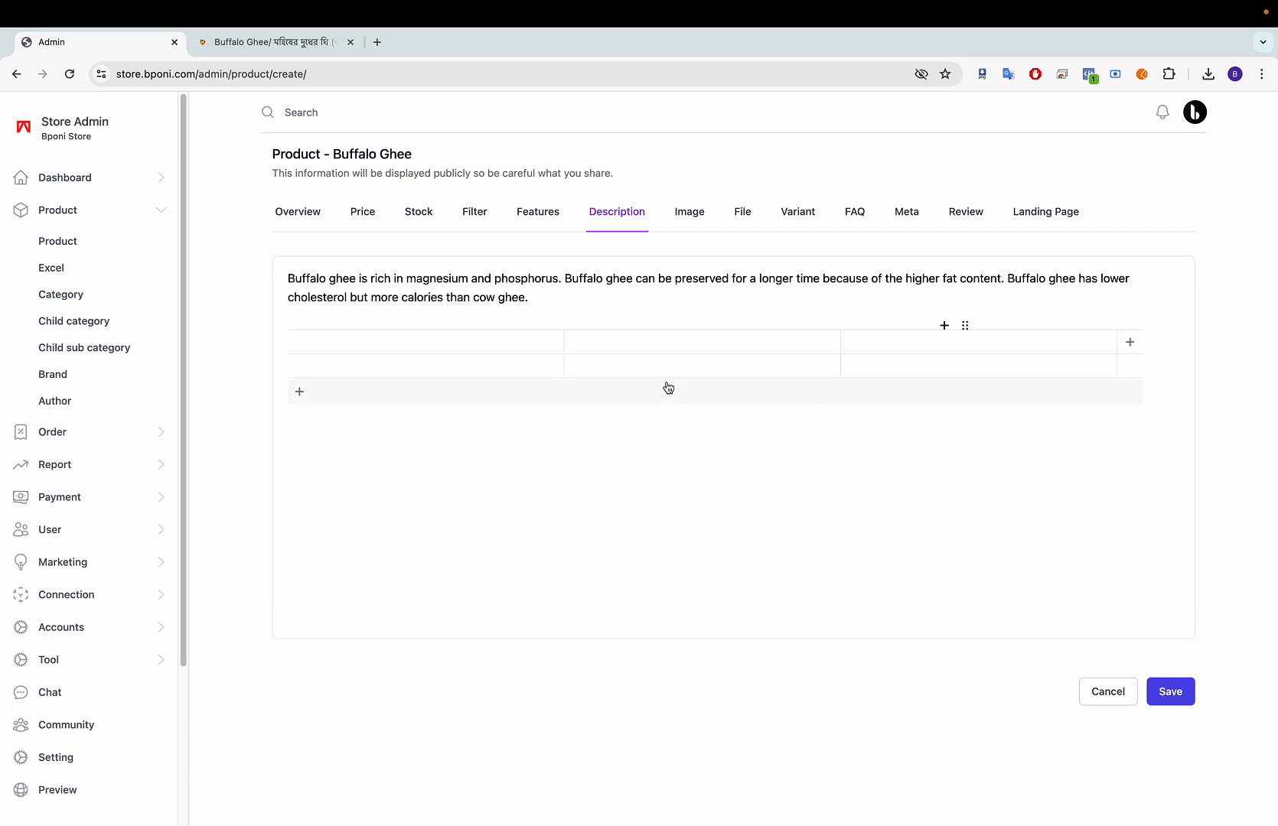
Step: Fill the table's first row with sasd and asdasd and the second row's first cell with asdasd, and add a column and a row
{"action": "type", "text": "sasd"}
{"action": "left_click", "coordinate": [606, 343]}
{"action": "type", "text": "asdasd"}
{"action": "left_click", "coordinate": [411, 370]}
{"action": "type", "text": "asdasd"}
{"action": "left_click", "coordinate": [1131, 343]}
{"action": "left_click", "coordinate": [302, 393]}
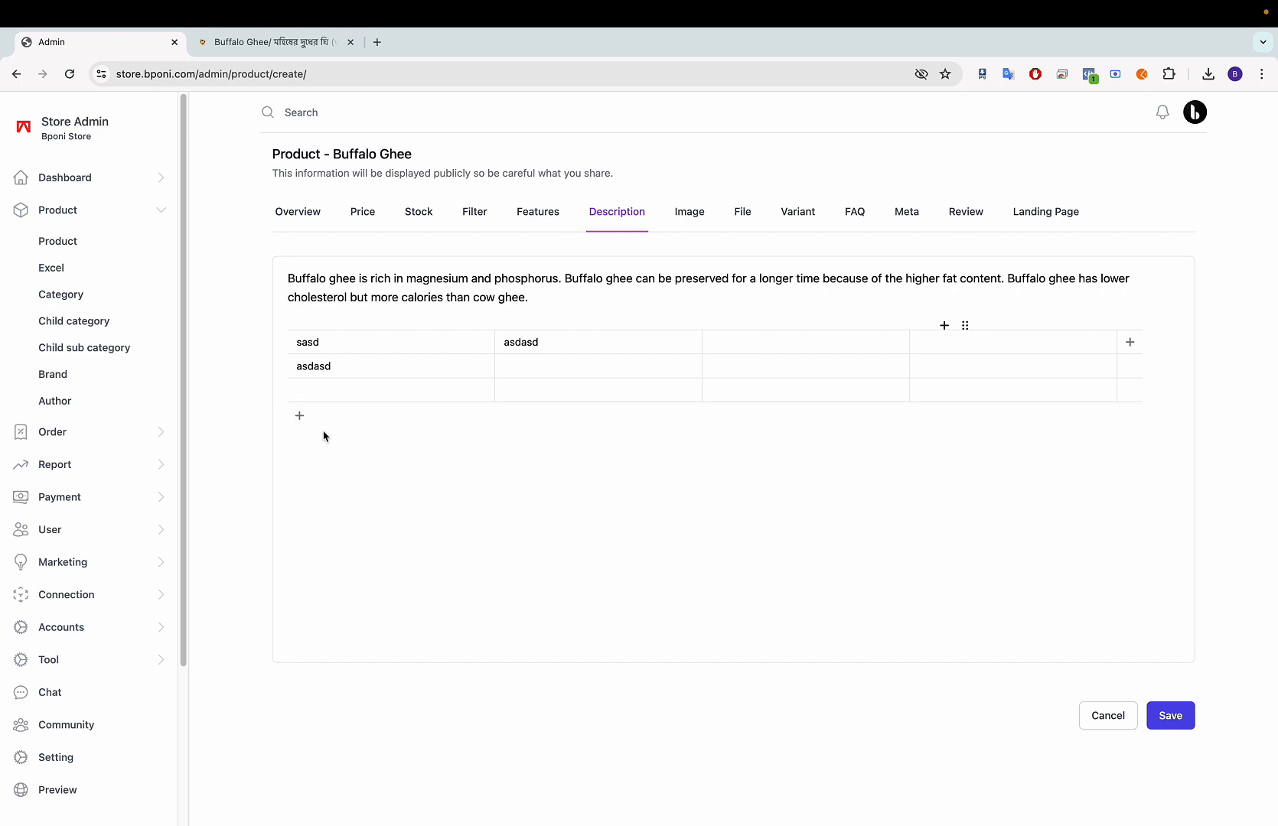
Step: Start a blank paragraph below the table and look through the available content block types without inserting one
{"action": "key", "text": "Return"}
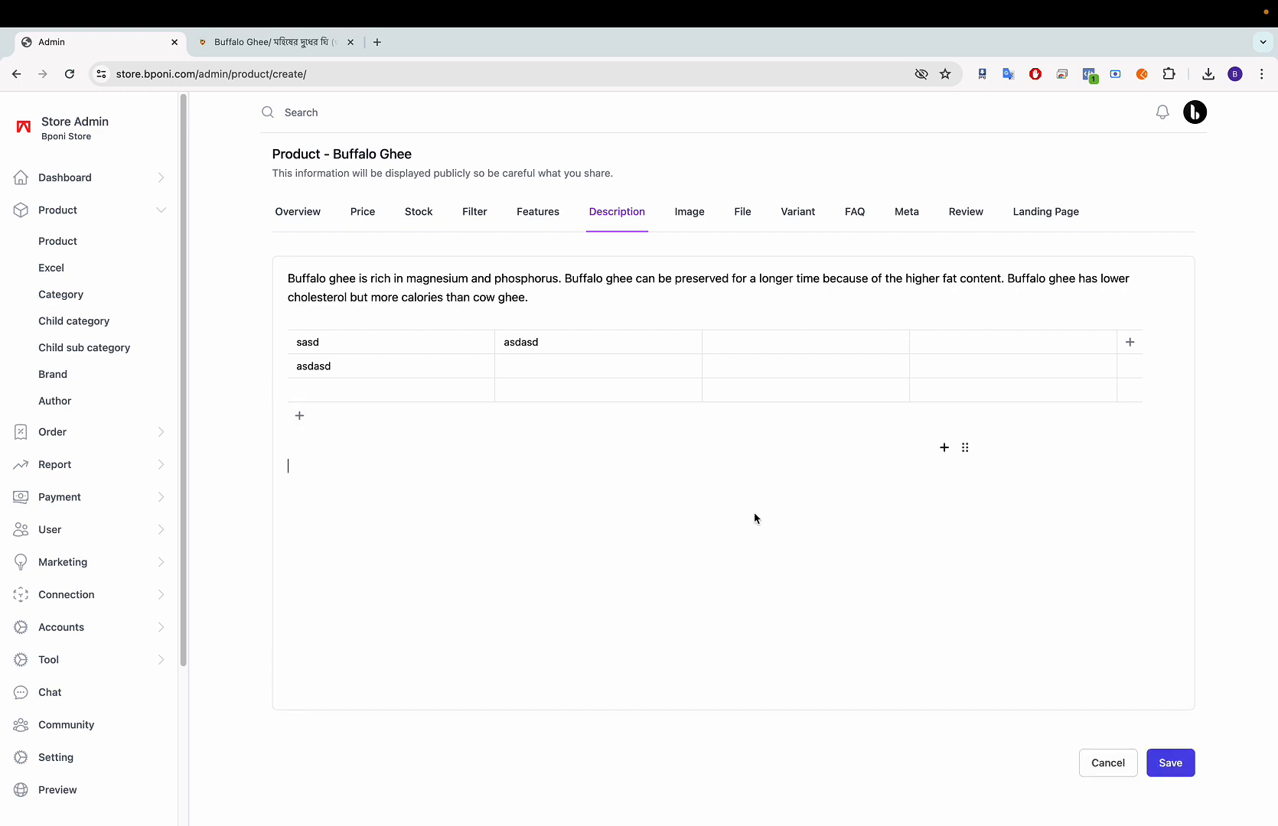
{"action": "left_click", "coordinate": [943, 449]}
{"action": "scroll", "coordinate": [916, 538], "scroll_direction": "down", "scroll_amount": 2}
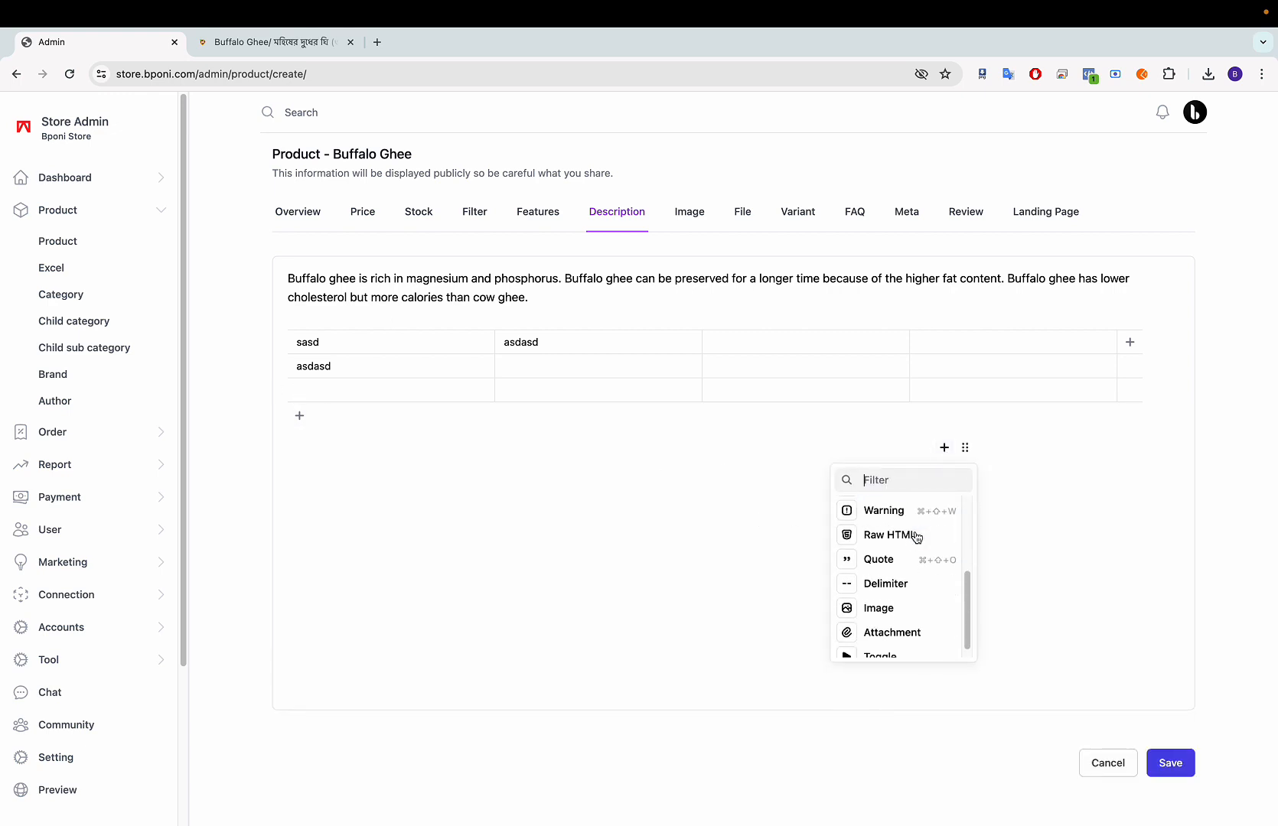
{"action": "scroll", "coordinate": [878, 597], "scroll_direction": "down", "scroll_amount": 1}
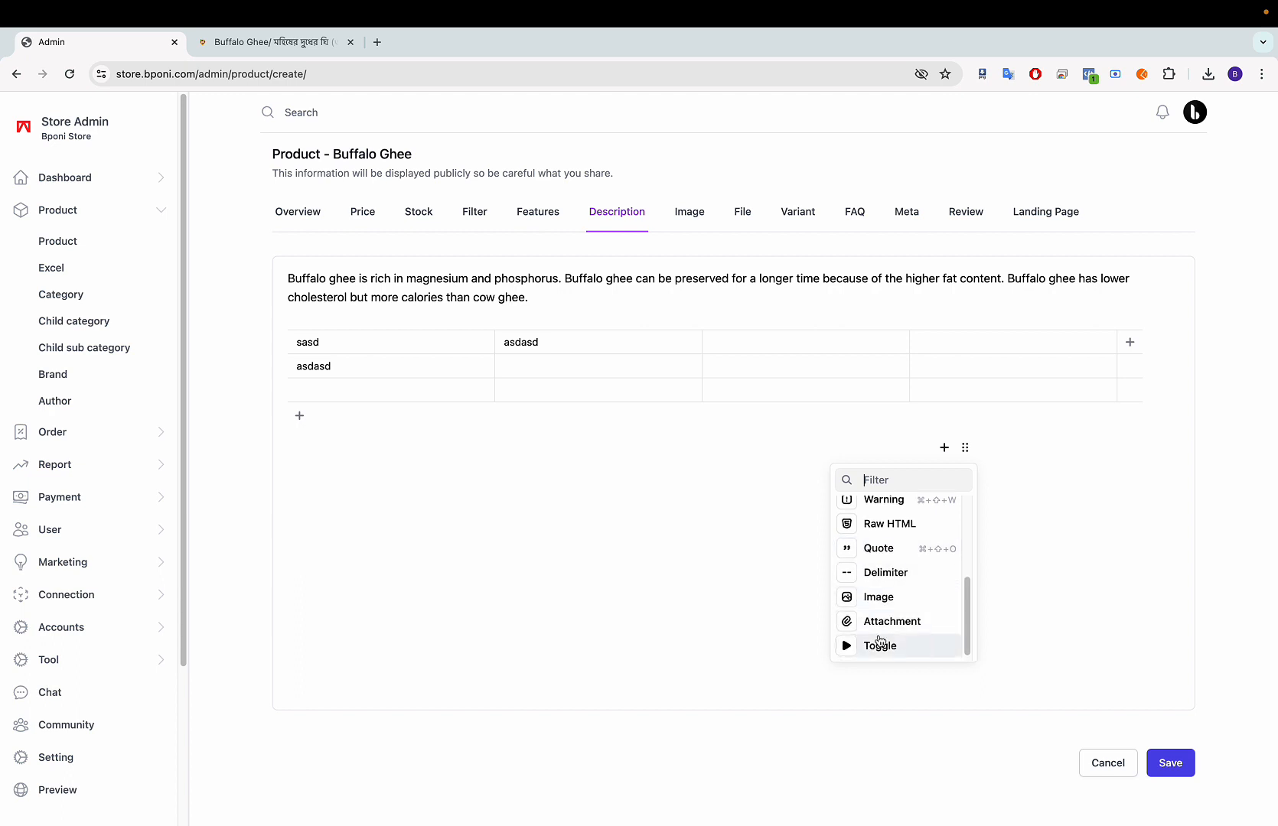
{"action": "left_click", "coordinate": [339, 437]}
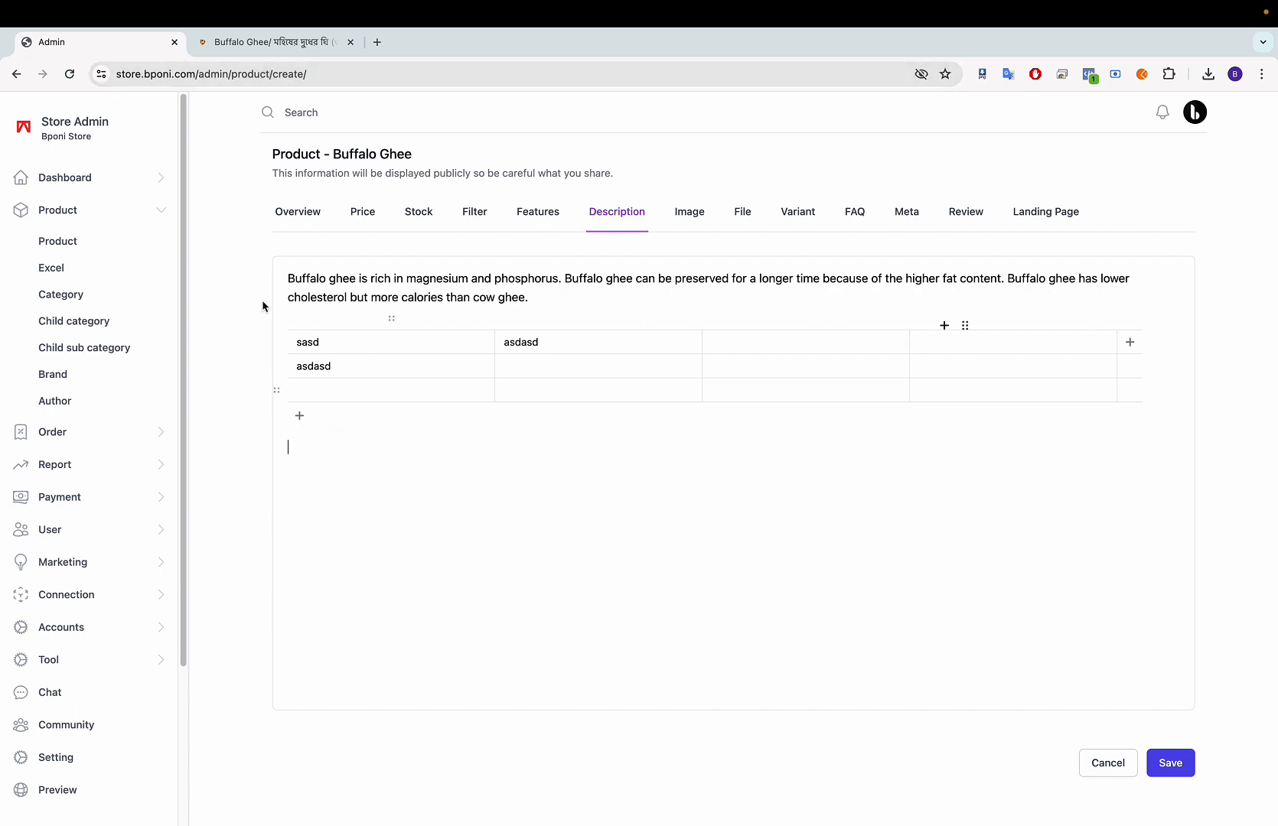
Step: Open YouTube in a new browser tab, copy the link of the Monkey Man extended preview video, and close that tab
{"action": "left_click", "coordinate": [377, 42]}
{"action": "type", "text": "y"}
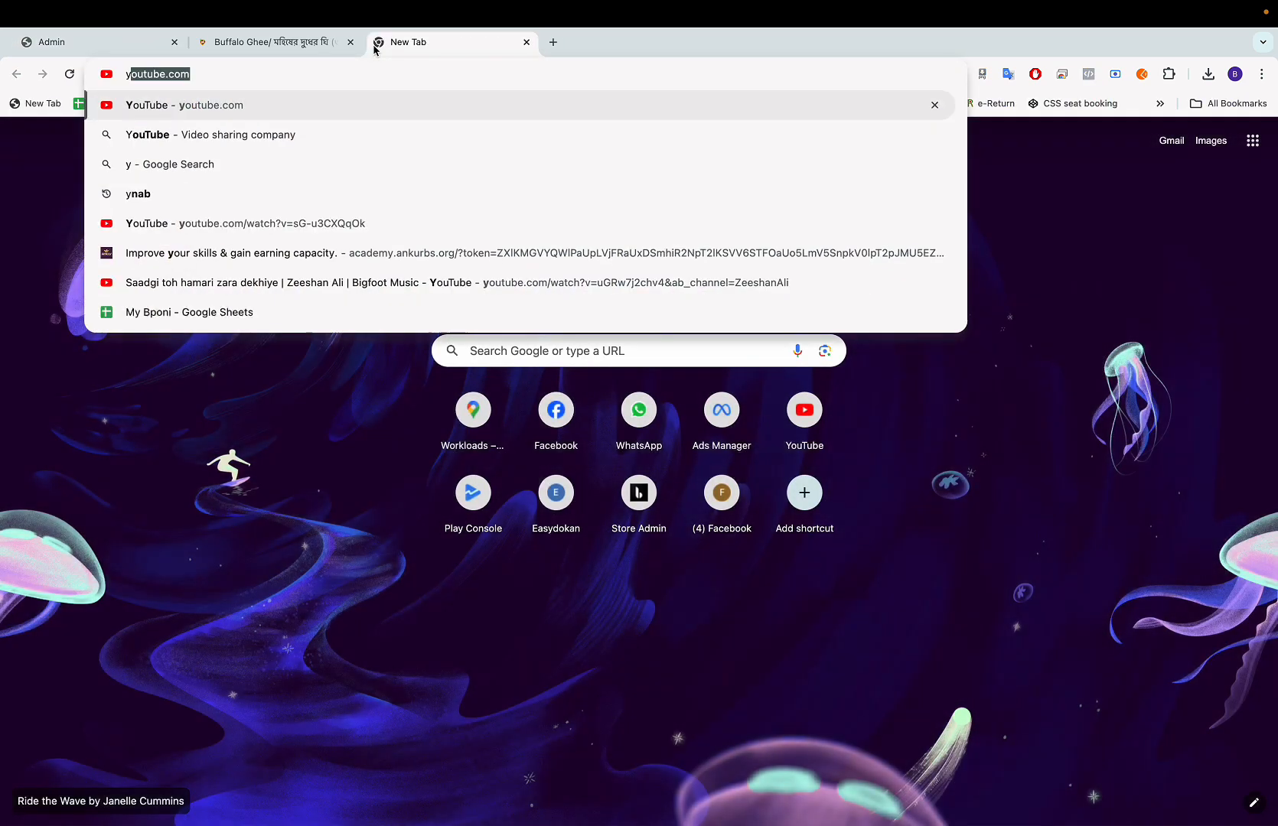
{"action": "key", "text": "Return"}
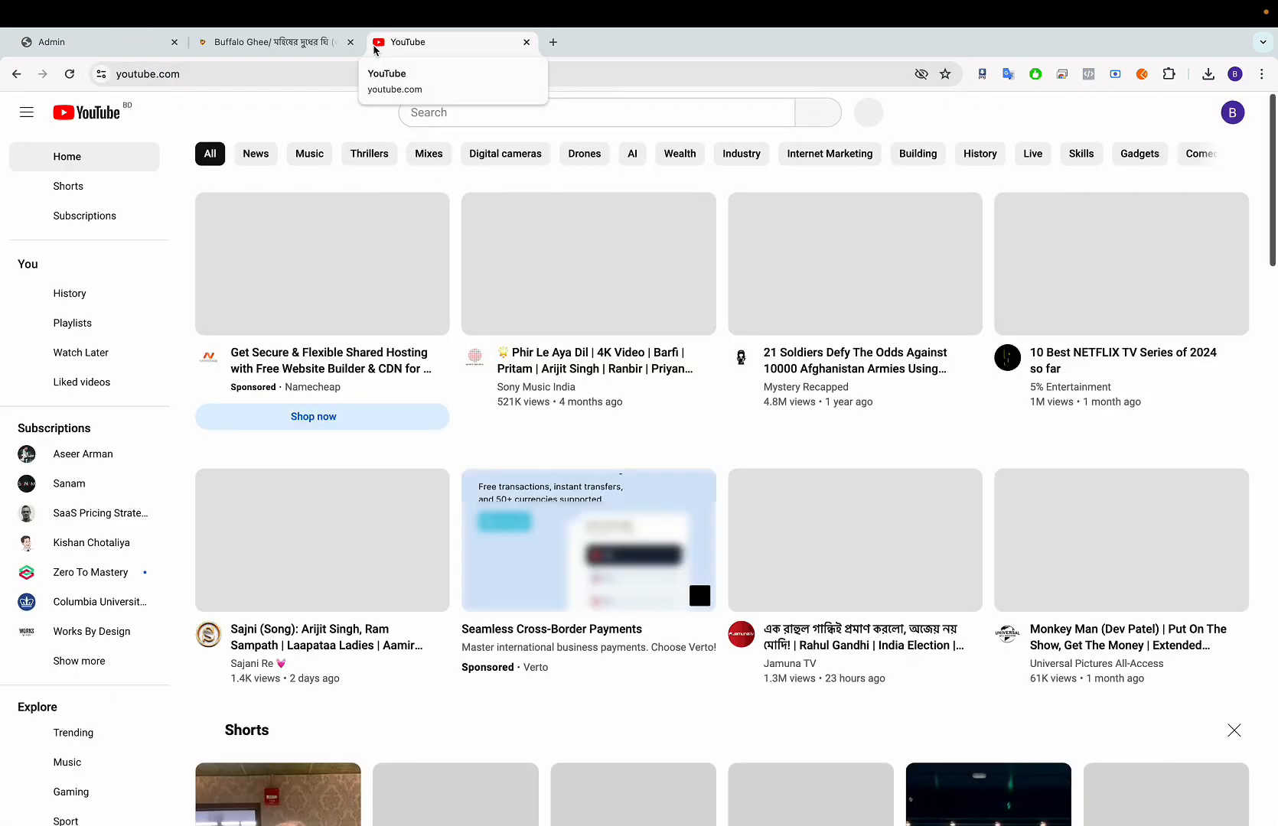
{"action": "scroll", "coordinate": [419, 361], "scroll_direction": "down", "scroll_amount": 3}
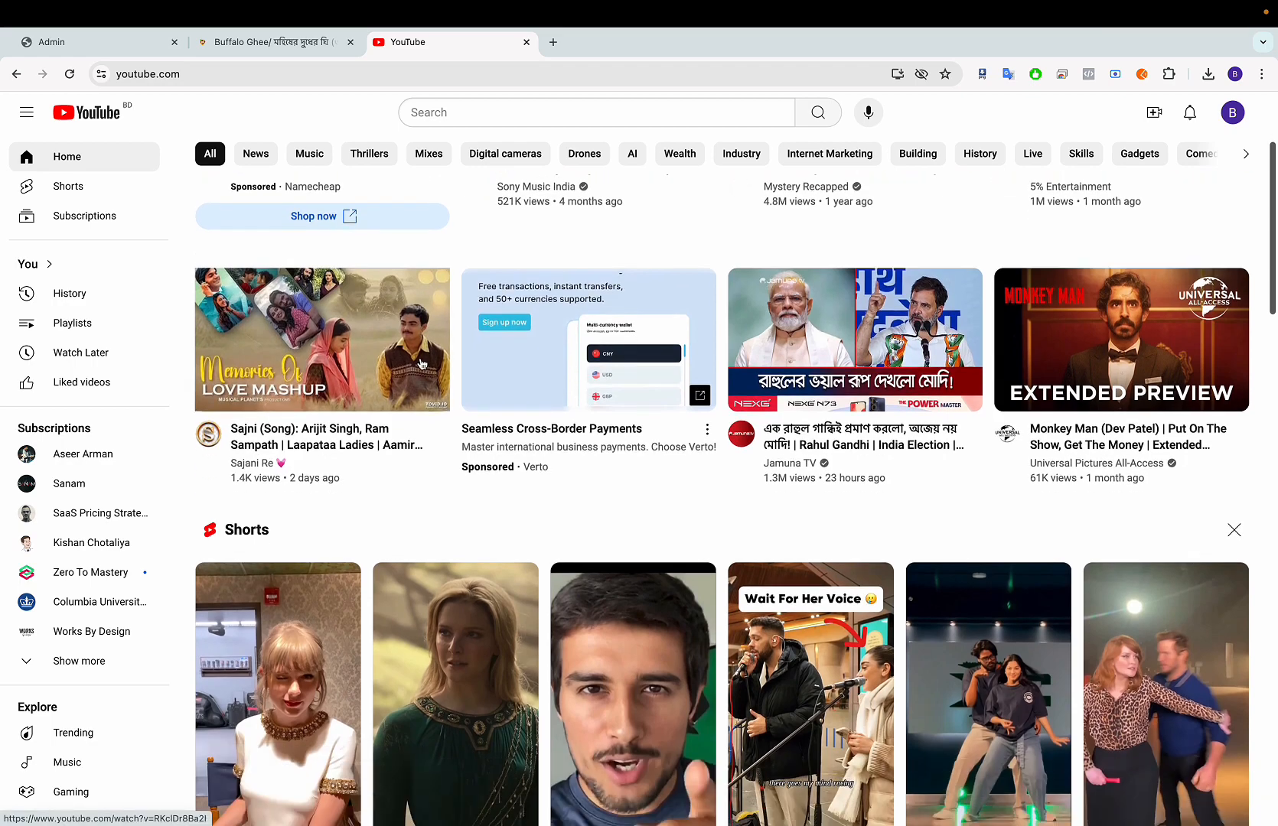
{"action": "scroll", "coordinate": [419, 362], "scroll_direction": "up", "scroll_amount": 3}
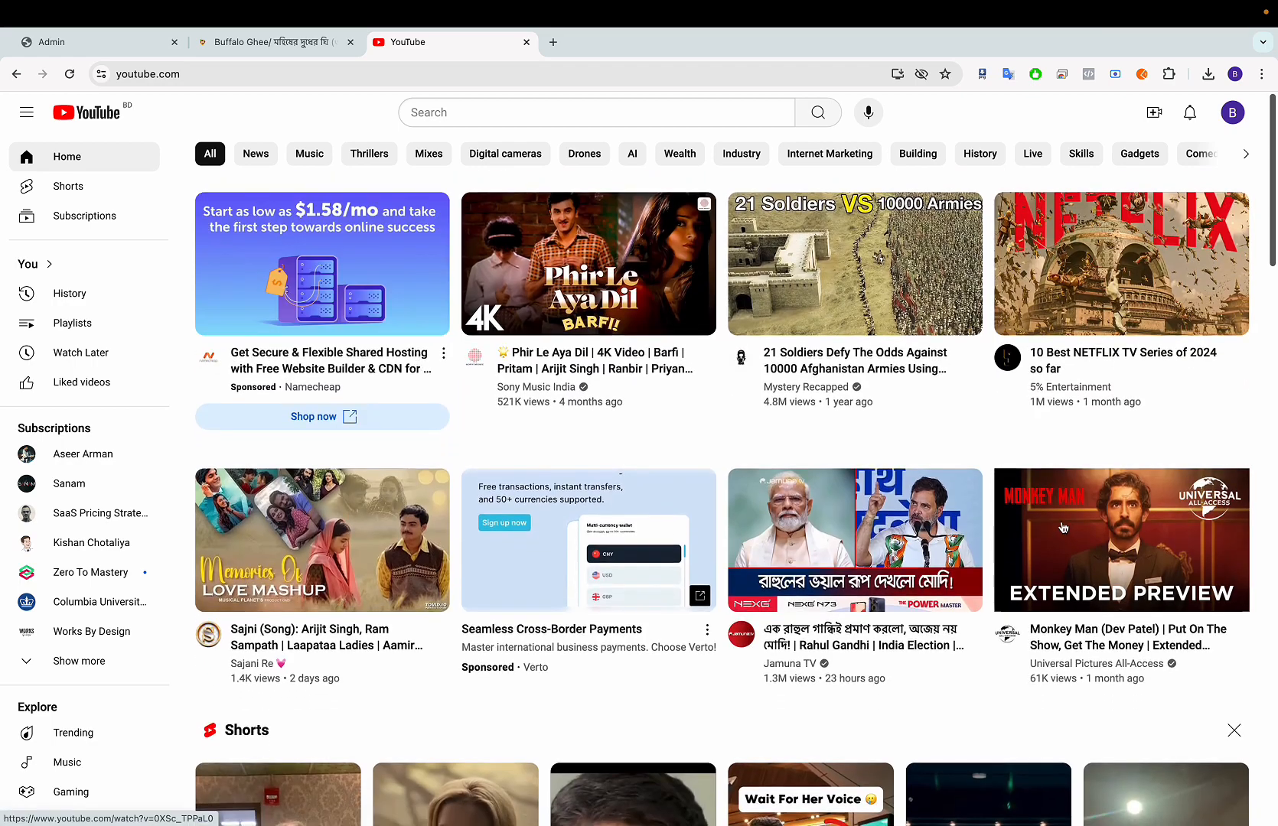
{"action": "left_click", "coordinate": [1062, 527]}
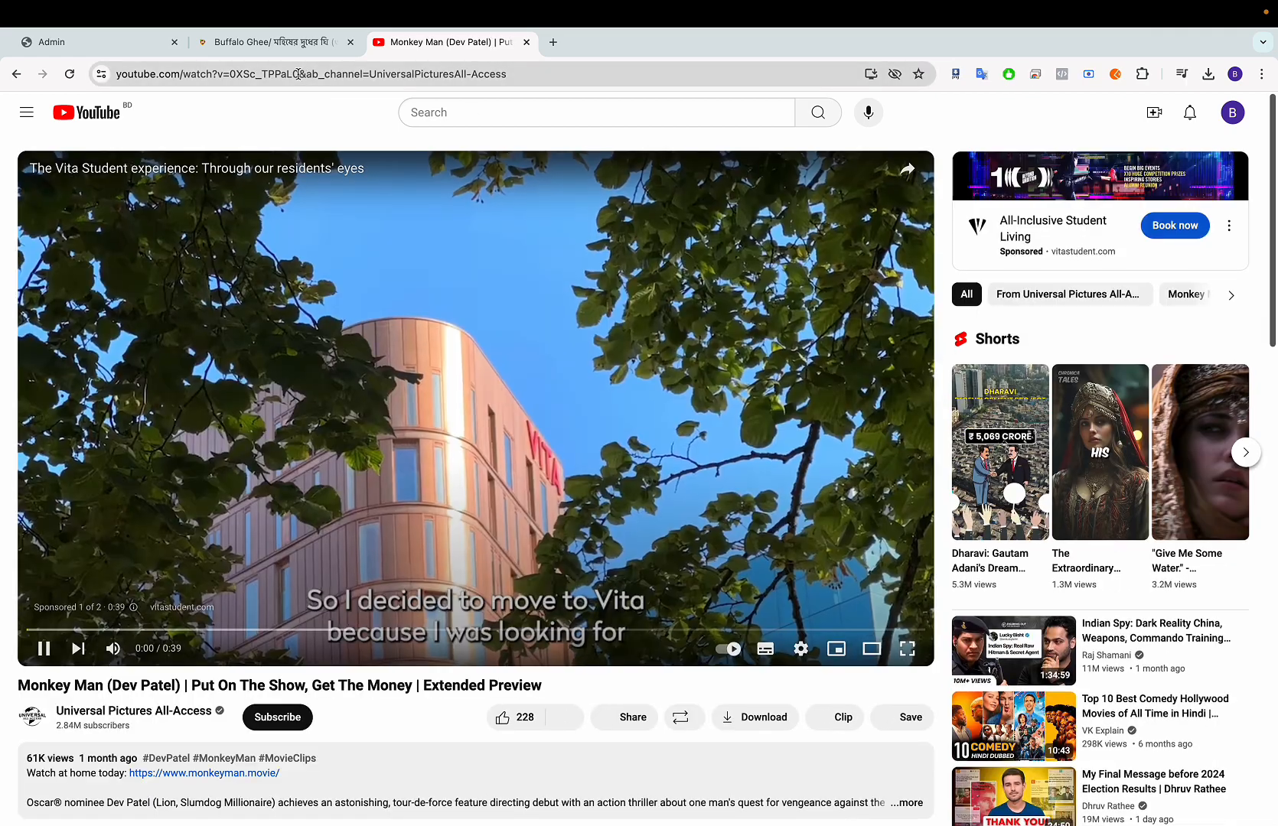
{"action": "left_click", "coordinate": [298, 74]}
{"action": "key", "text": "super+c"}
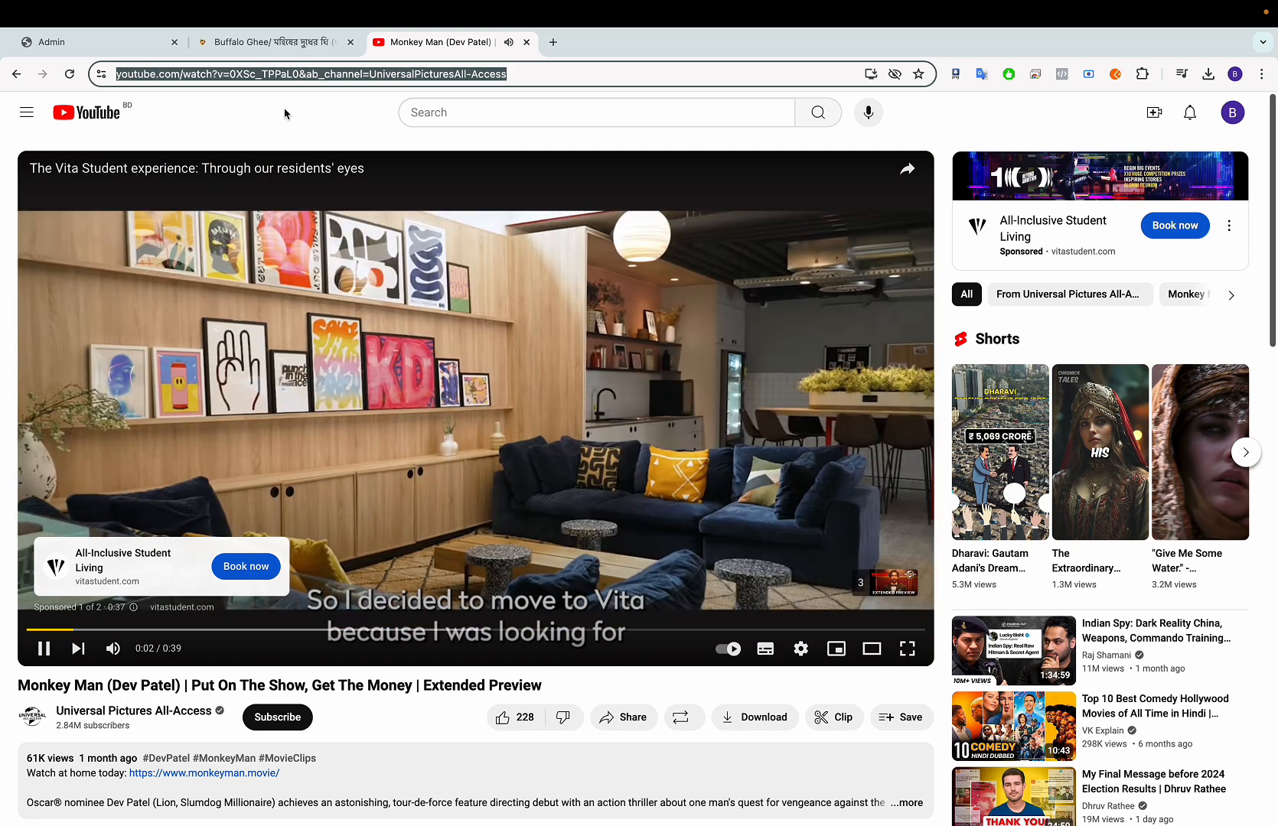
{"action": "mouse_move", "coordinate": [490, 29]}
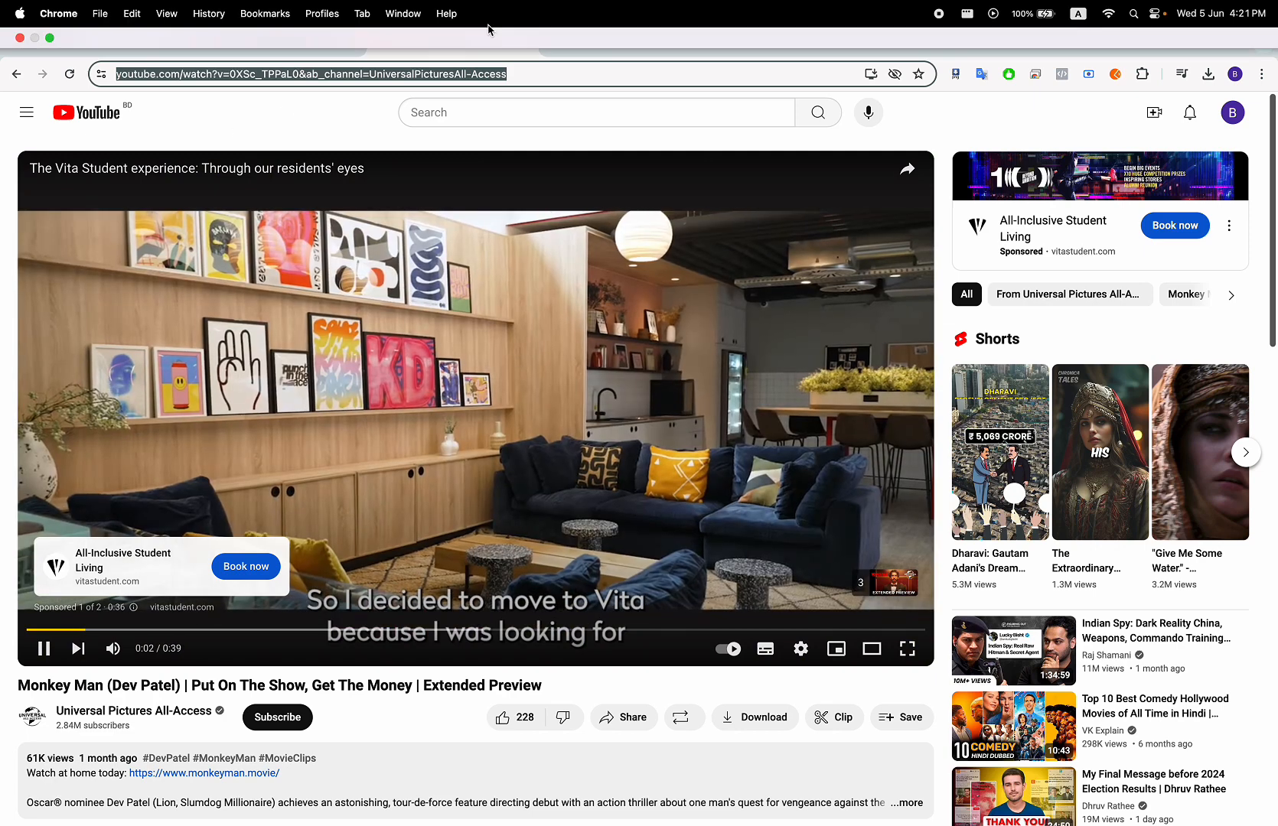
{"action": "left_click", "coordinate": [524, 42]}
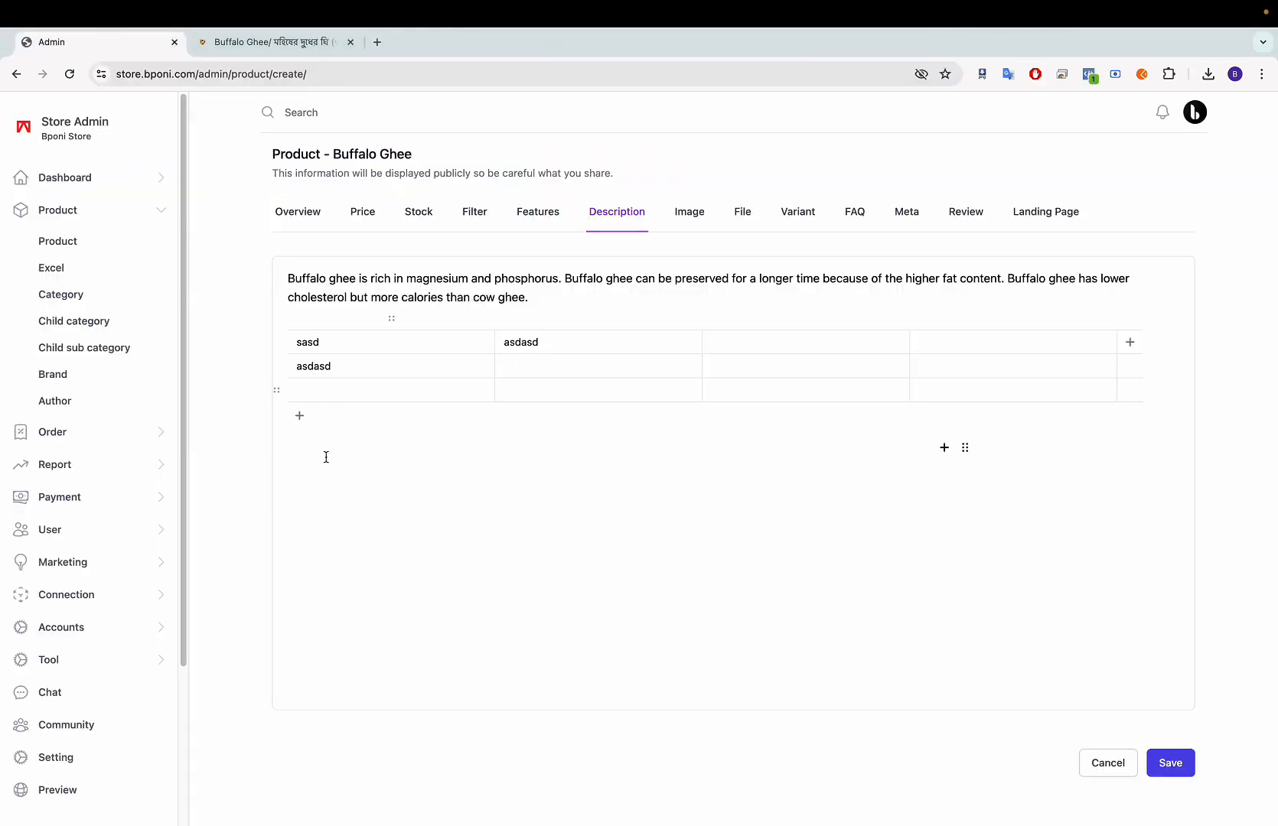
Step: Paste the video link below the table, strip its ab_channel parameter, and re-paste the shortened link to embed the video in the description
{"action": "key", "text": "super+v"}
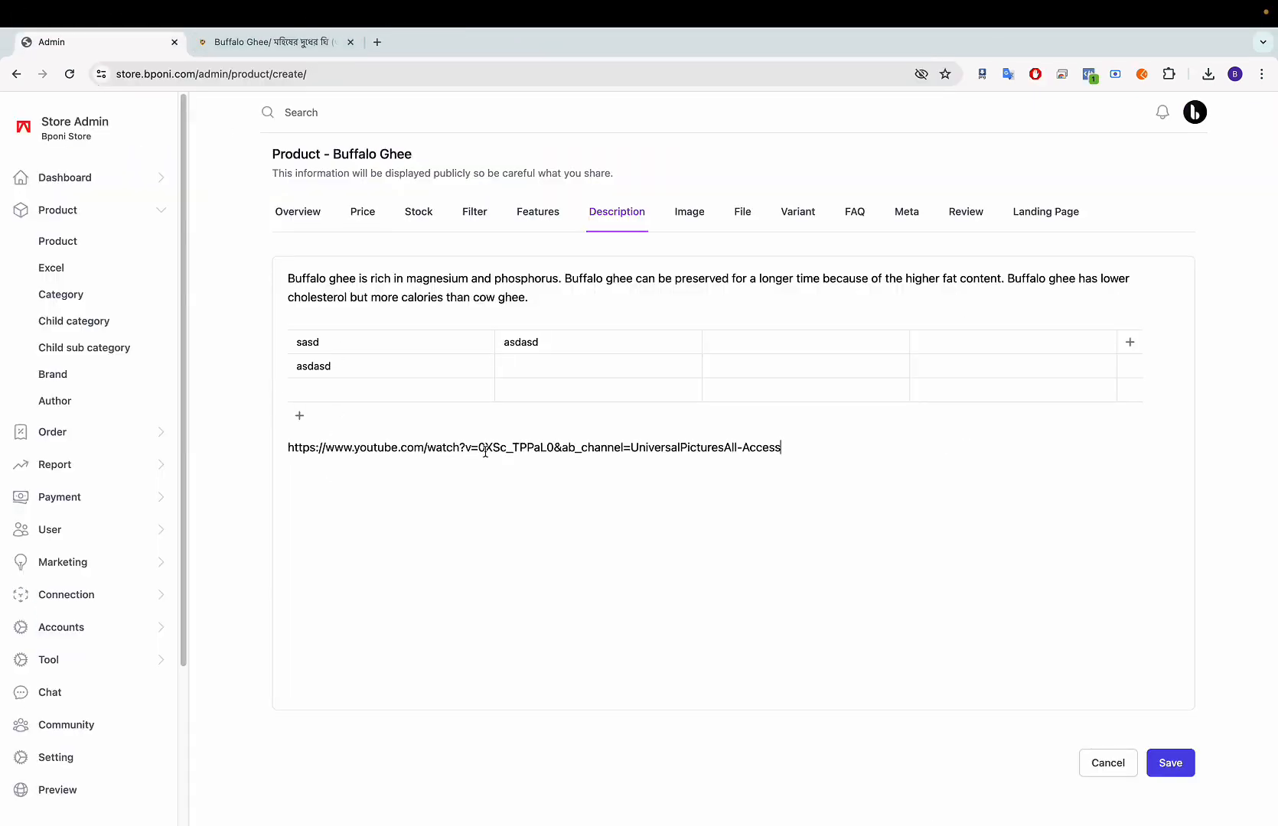
{"action": "left_click_drag", "start_coordinate": [554, 447], "coordinate": [804, 450]}
{"action": "key", "text": "BackSpace"}
{"action": "key", "text": "super+shift+Left"}
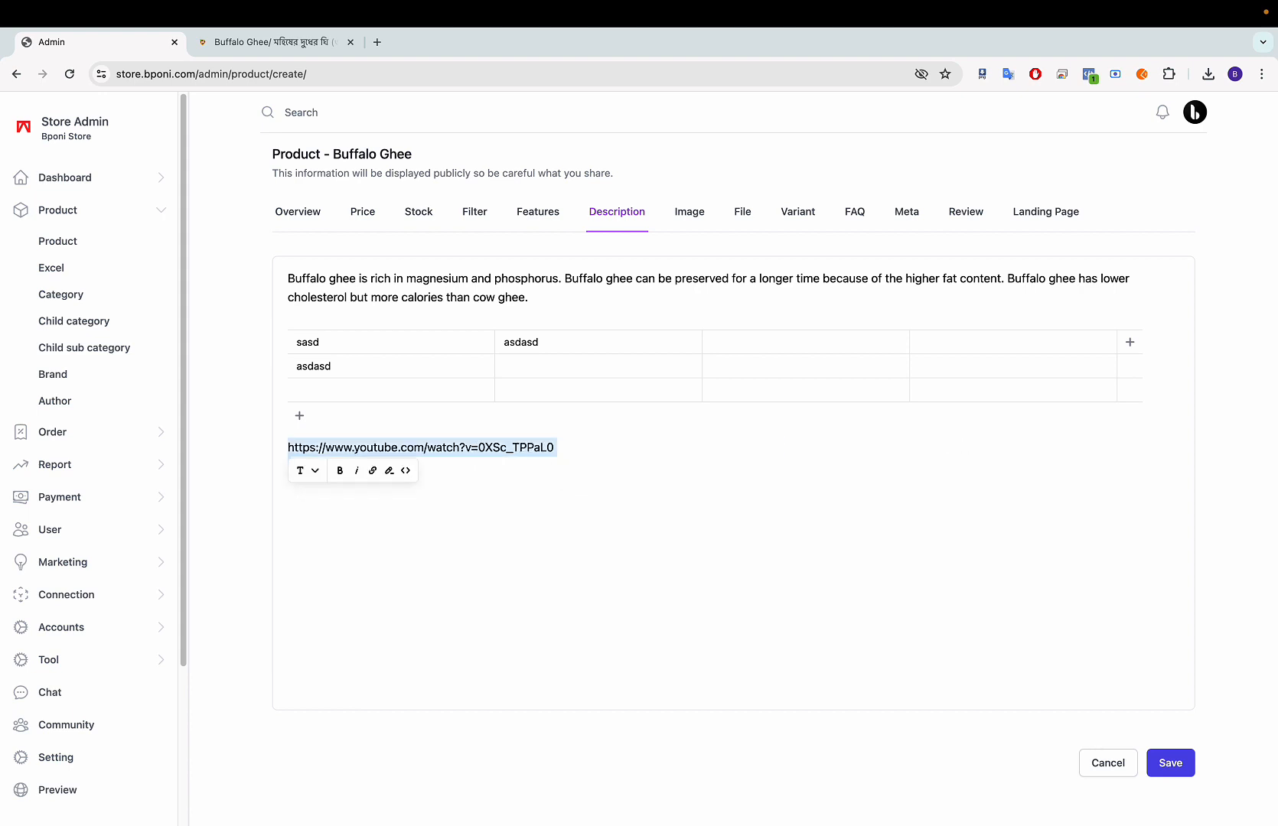
{"action": "key", "text": "BackSpace"}
{"action": "key", "text": "super+v"}
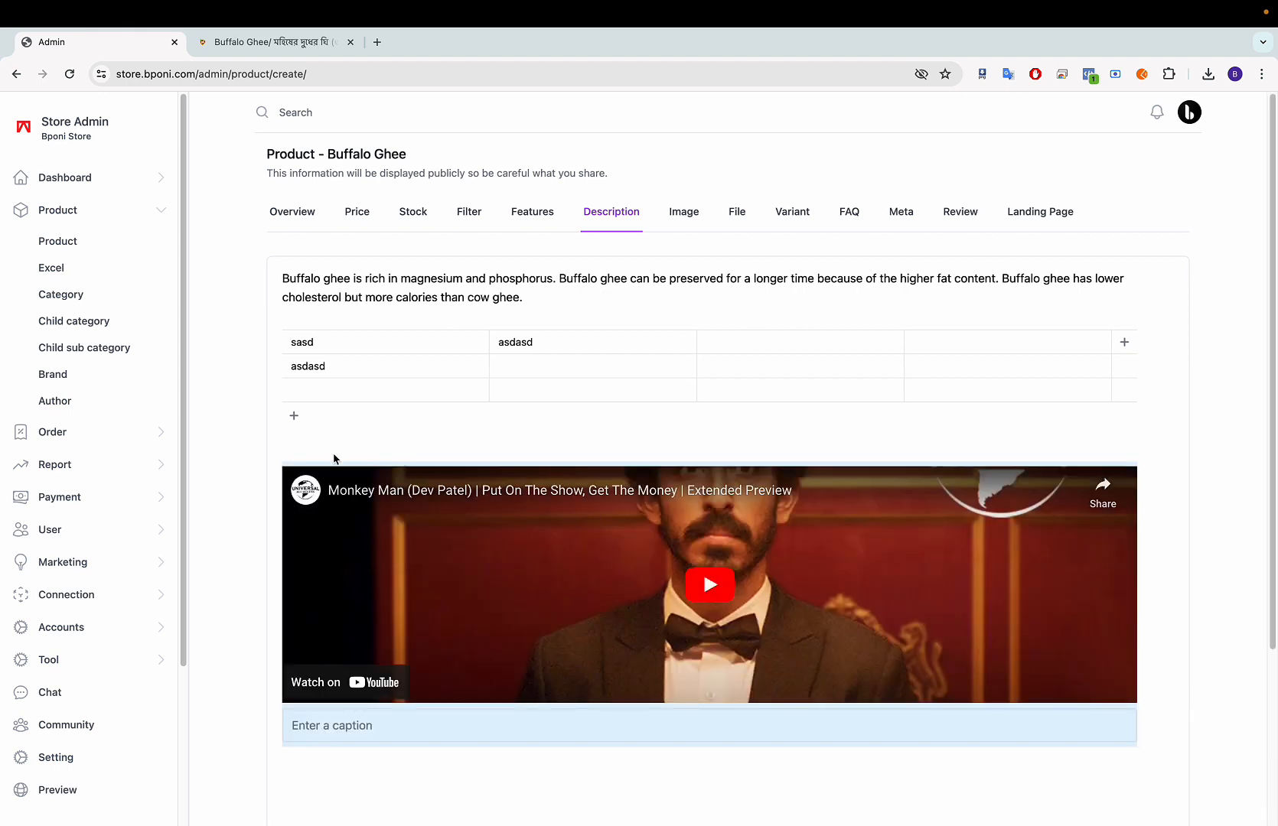
{"action": "scroll", "coordinate": [422, 525], "scroll_direction": "down", "scroll_amount": 1}
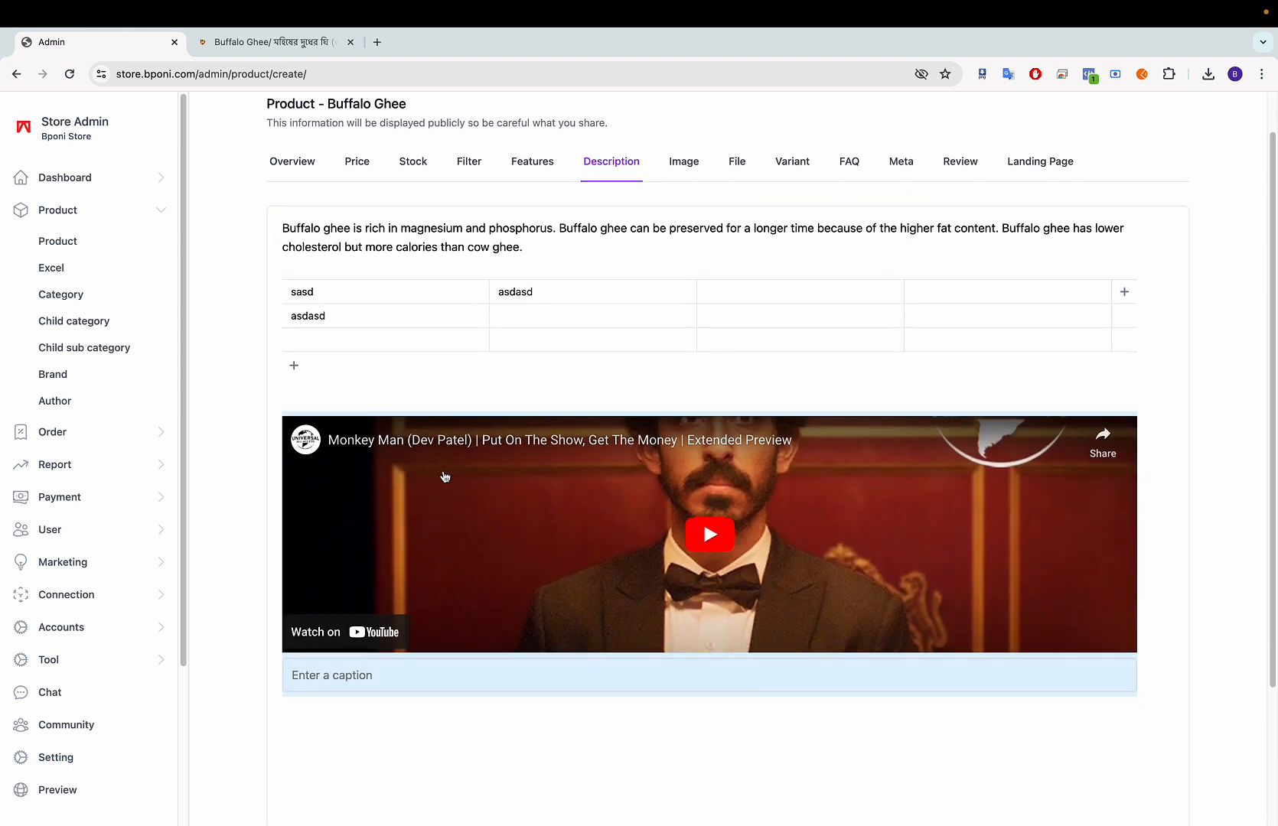
{"action": "scroll", "coordinate": [444, 479], "scroll_direction": "down", "scroll_amount": 4}
{"action": "scroll", "coordinate": [445, 479], "scroll_direction": "up", "scroll_amount": 5}
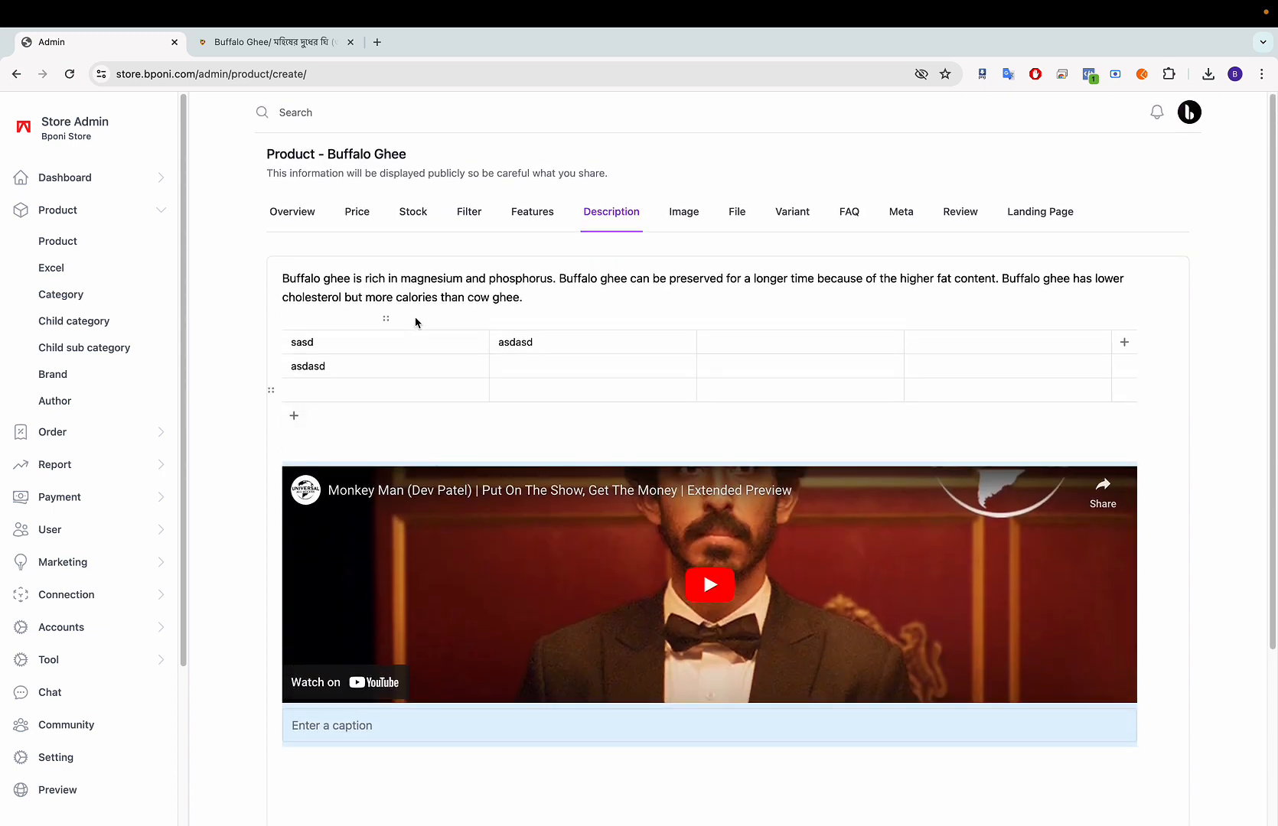
Step: Look through the product's extra image slots, its main image in the overview, and the file type and URL settings
{"action": "left_click", "coordinate": [680, 224]}
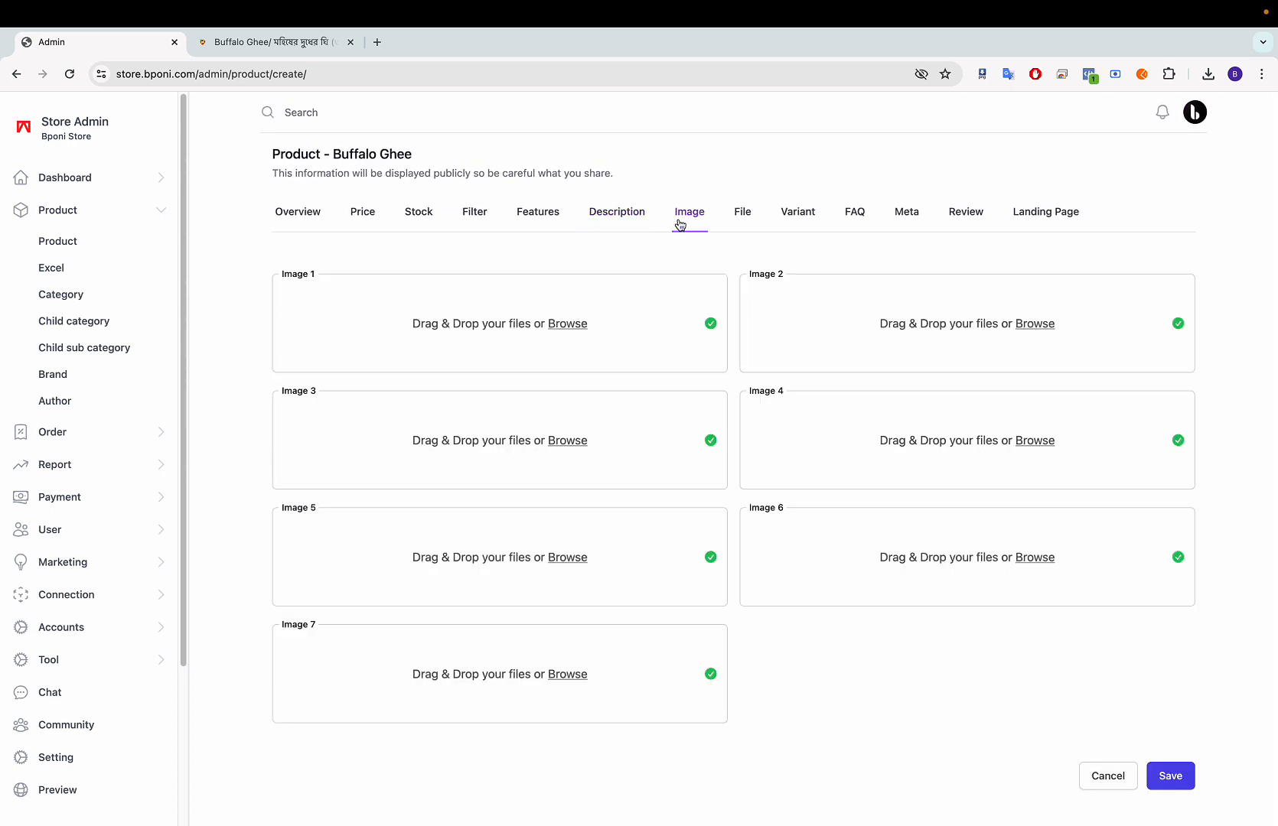
{"action": "left_click", "coordinate": [295, 204]}
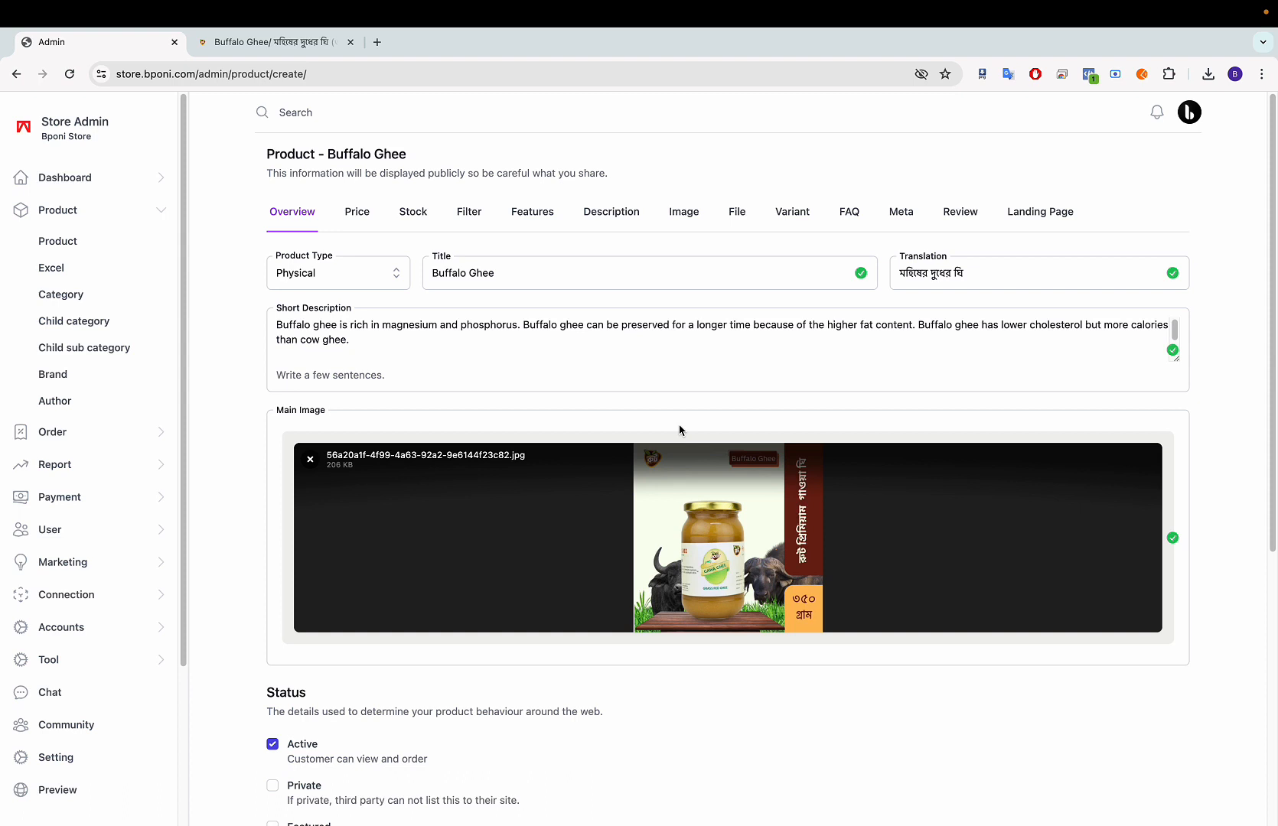
{"action": "left_click", "coordinate": [683, 213]}
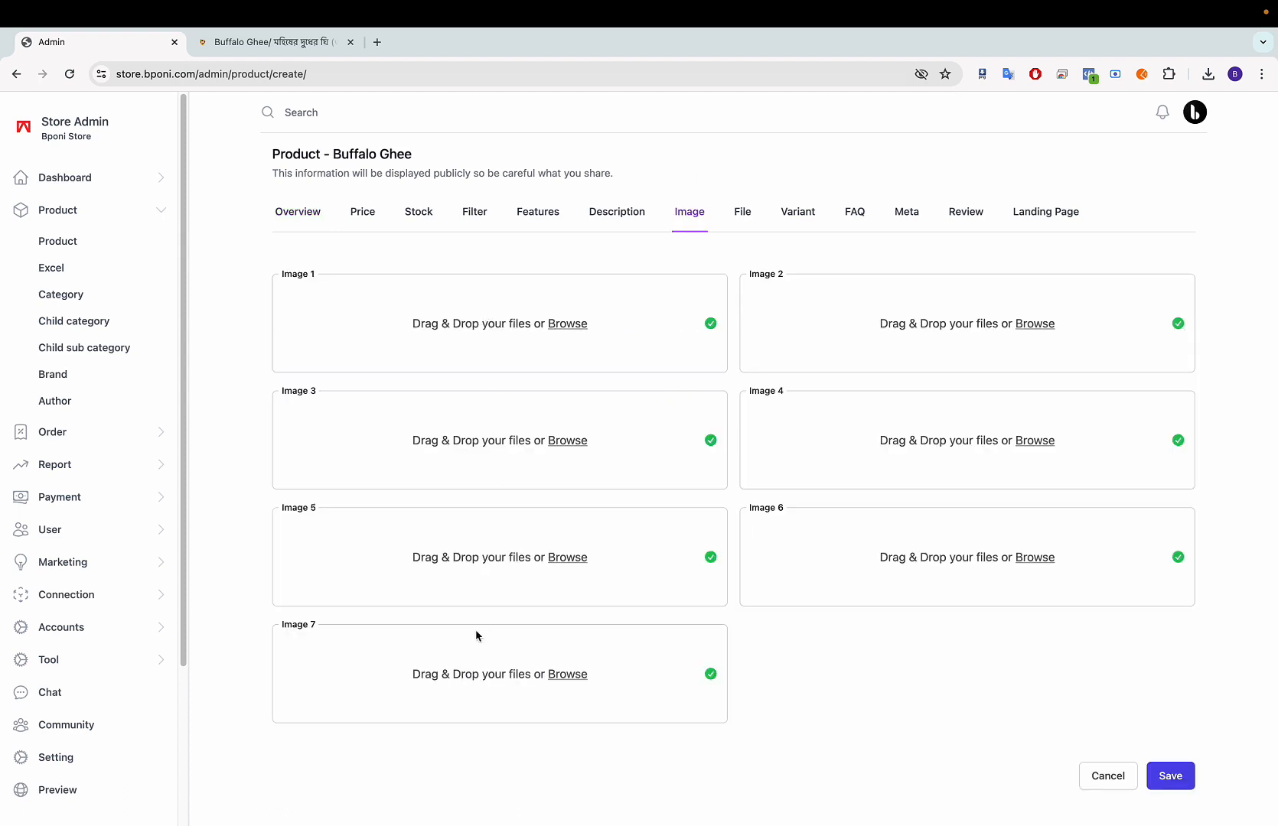
{"action": "left_click", "coordinate": [739, 221]}
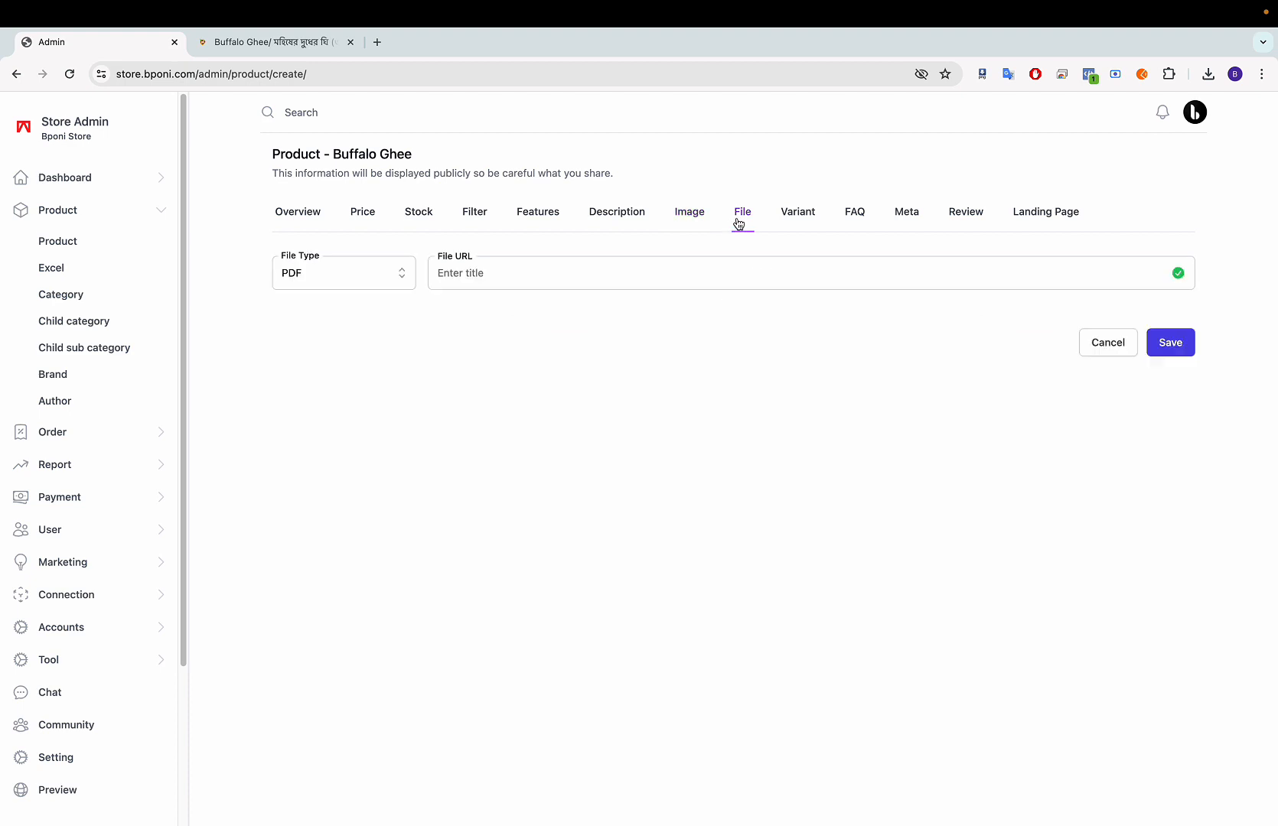
{"action": "left_click", "coordinate": [467, 280]}
Step: Check the weight on the reference Buffalo Ghee product page and set the new product's variant type to Weight
{"action": "left_click", "coordinate": [795, 224]}
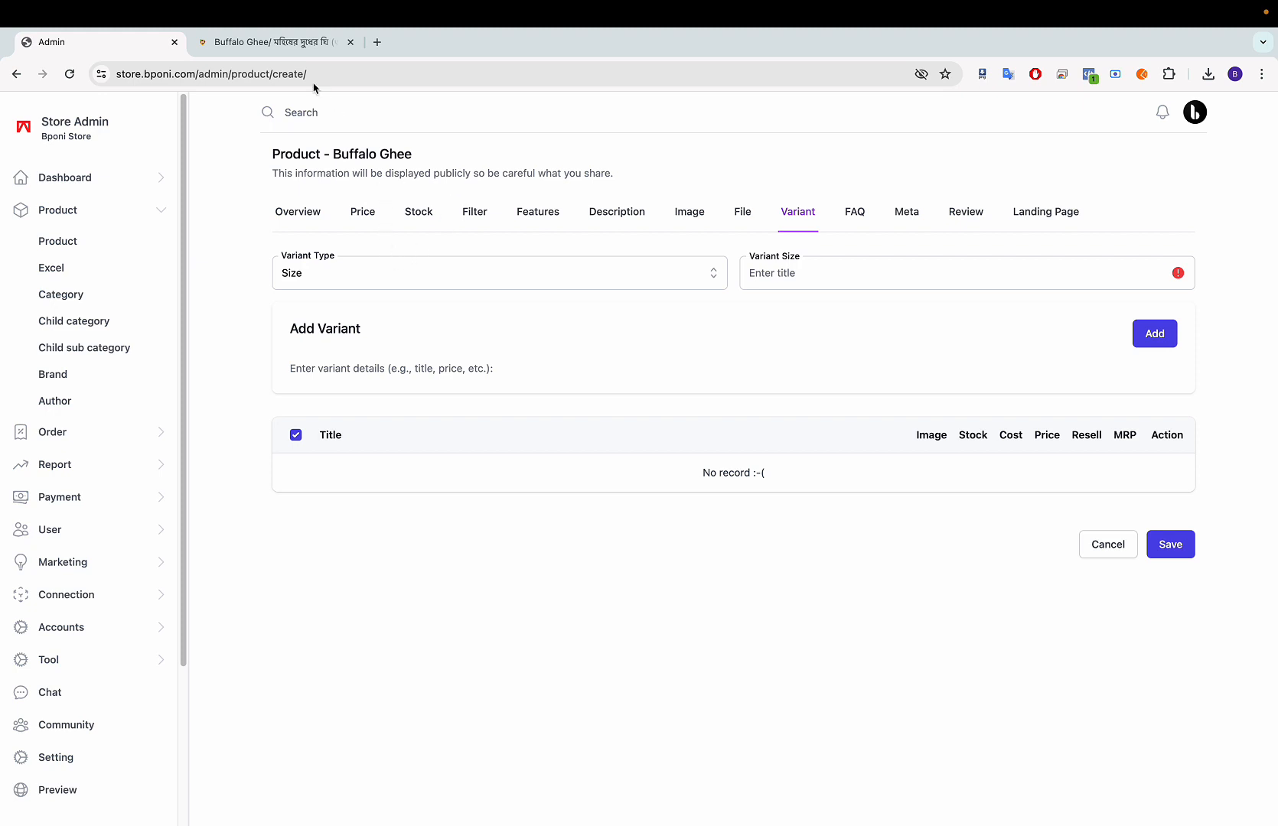
{"action": "left_click", "coordinate": [289, 47]}
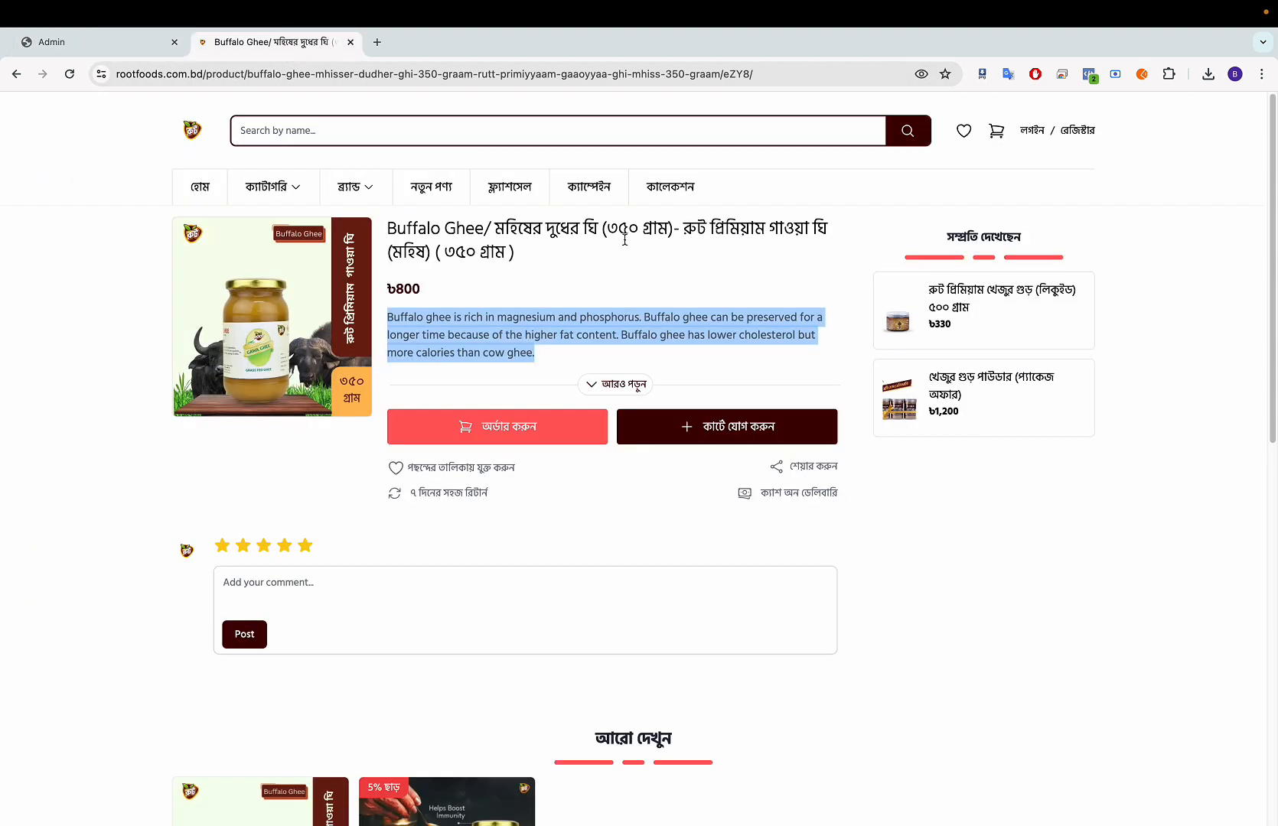
{"action": "left_click", "coordinate": [61, 48]}
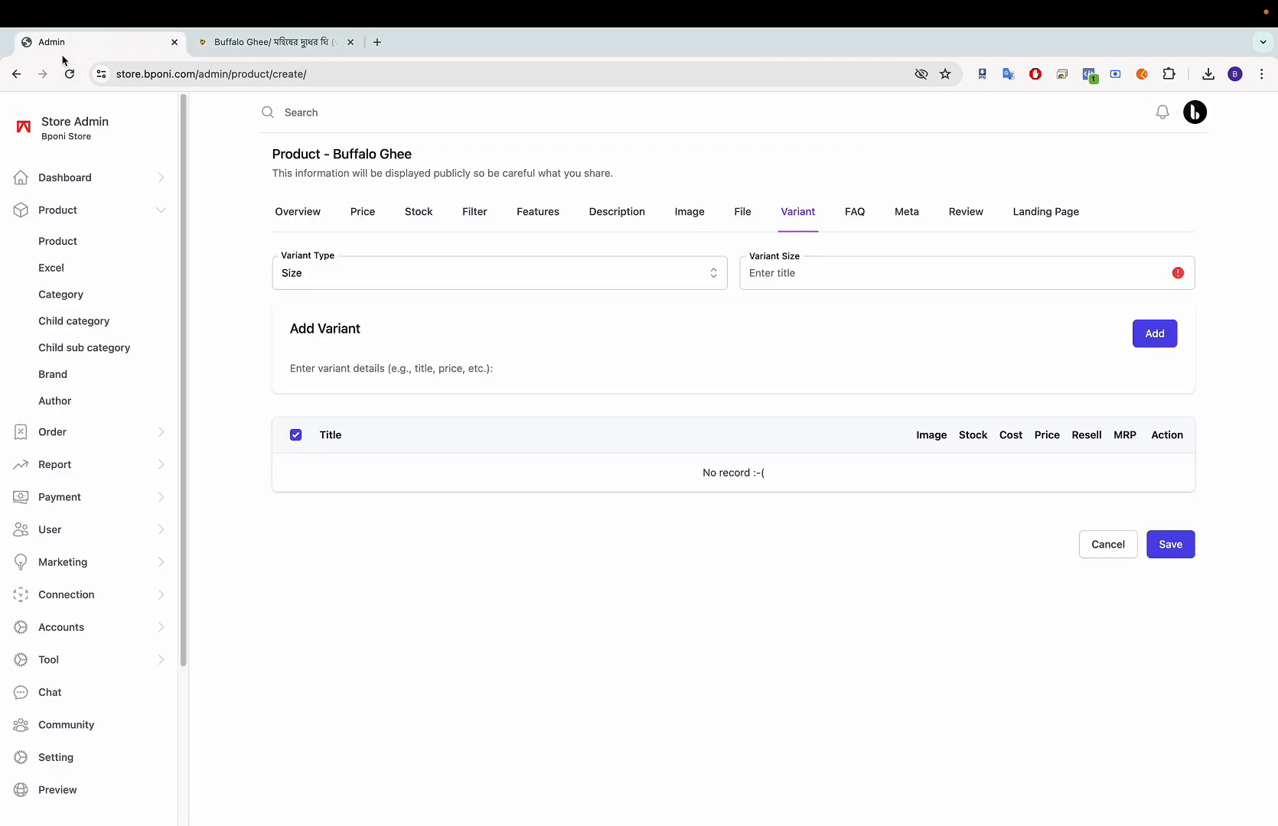
{"action": "left_click", "coordinate": [354, 276]}
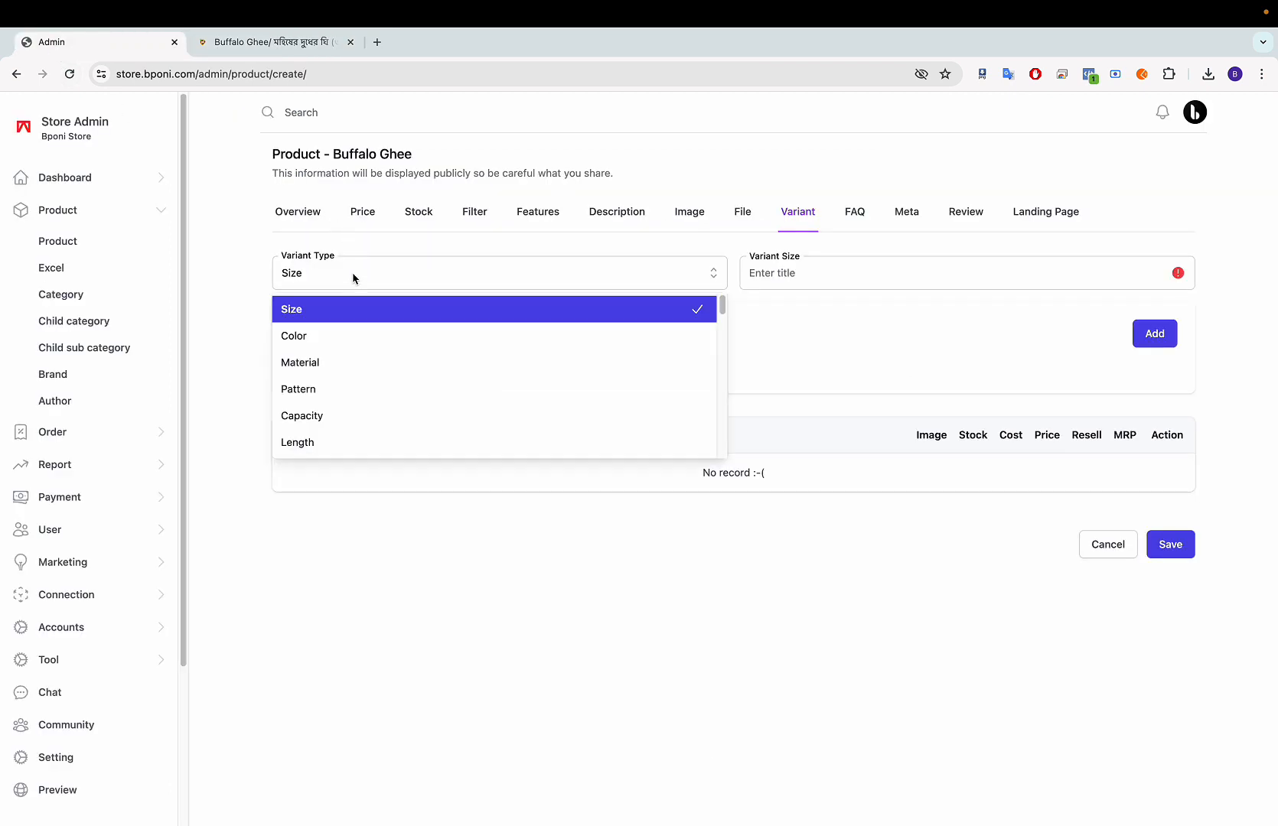
{"action": "scroll", "coordinate": [352, 354], "scroll_direction": "down", "scroll_amount": 2}
{"action": "scroll", "coordinate": [351, 354], "scroll_direction": "down", "scroll_amount": 2}
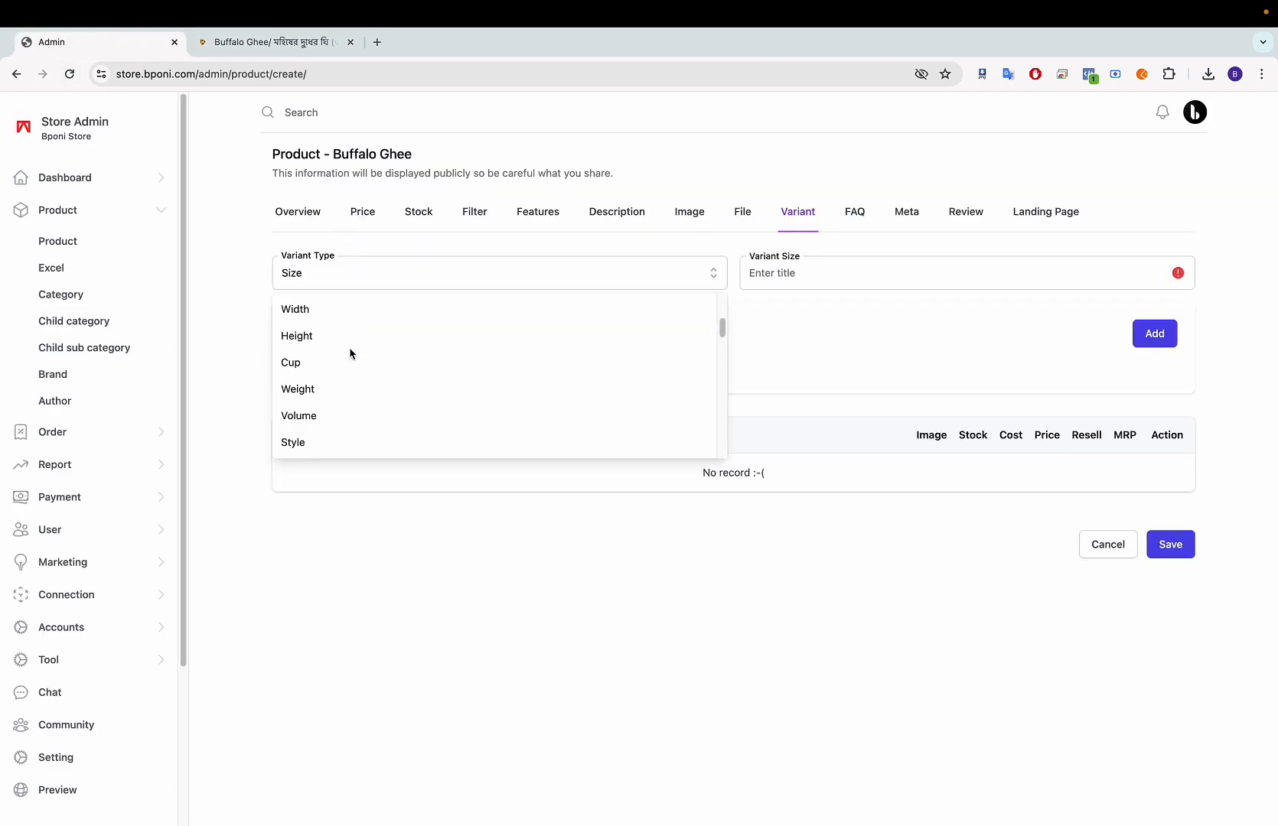
{"action": "left_click", "coordinate": [320, 375]}
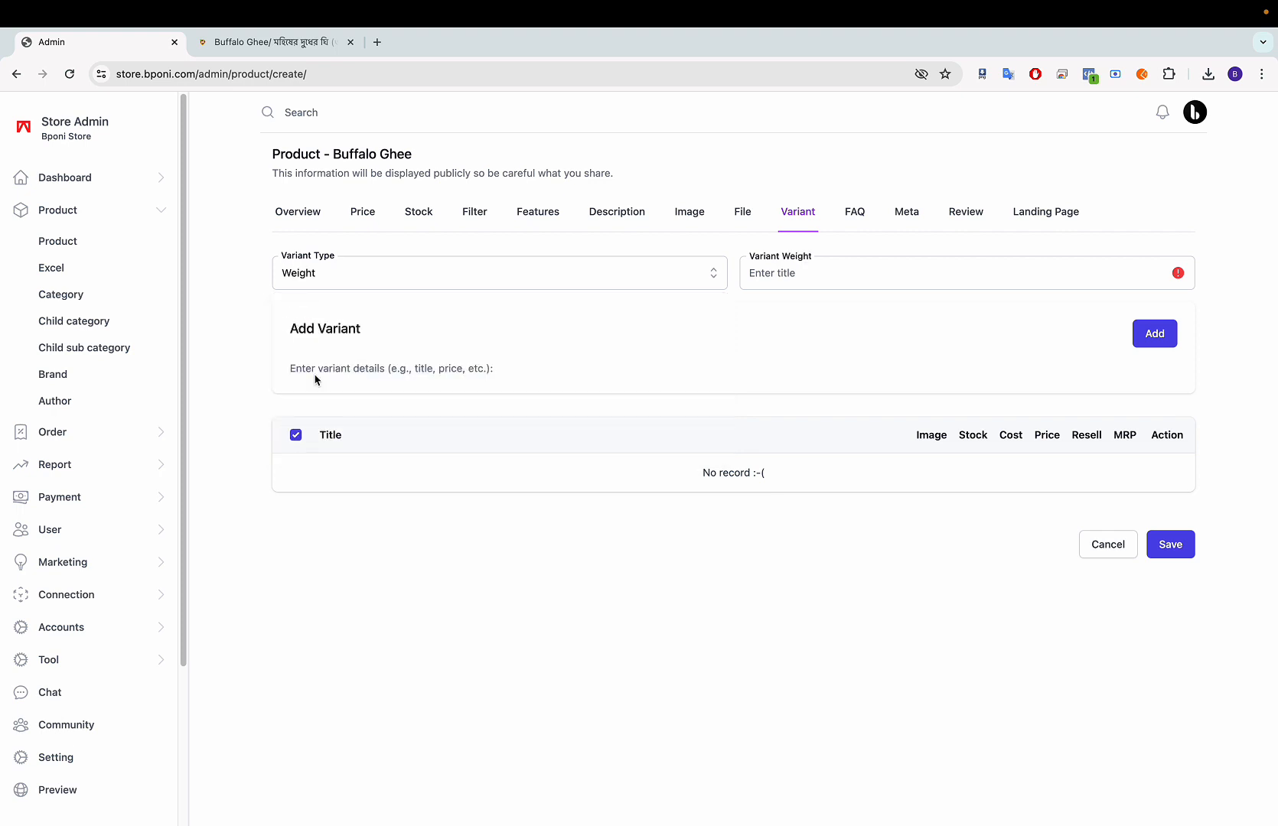
Step: Add the weight values 350 gm and 750 gm and generate the variant rows from them
{"action": "left_click", "coordinate": [779, 280]}
{"action": "type", "text": "3"}
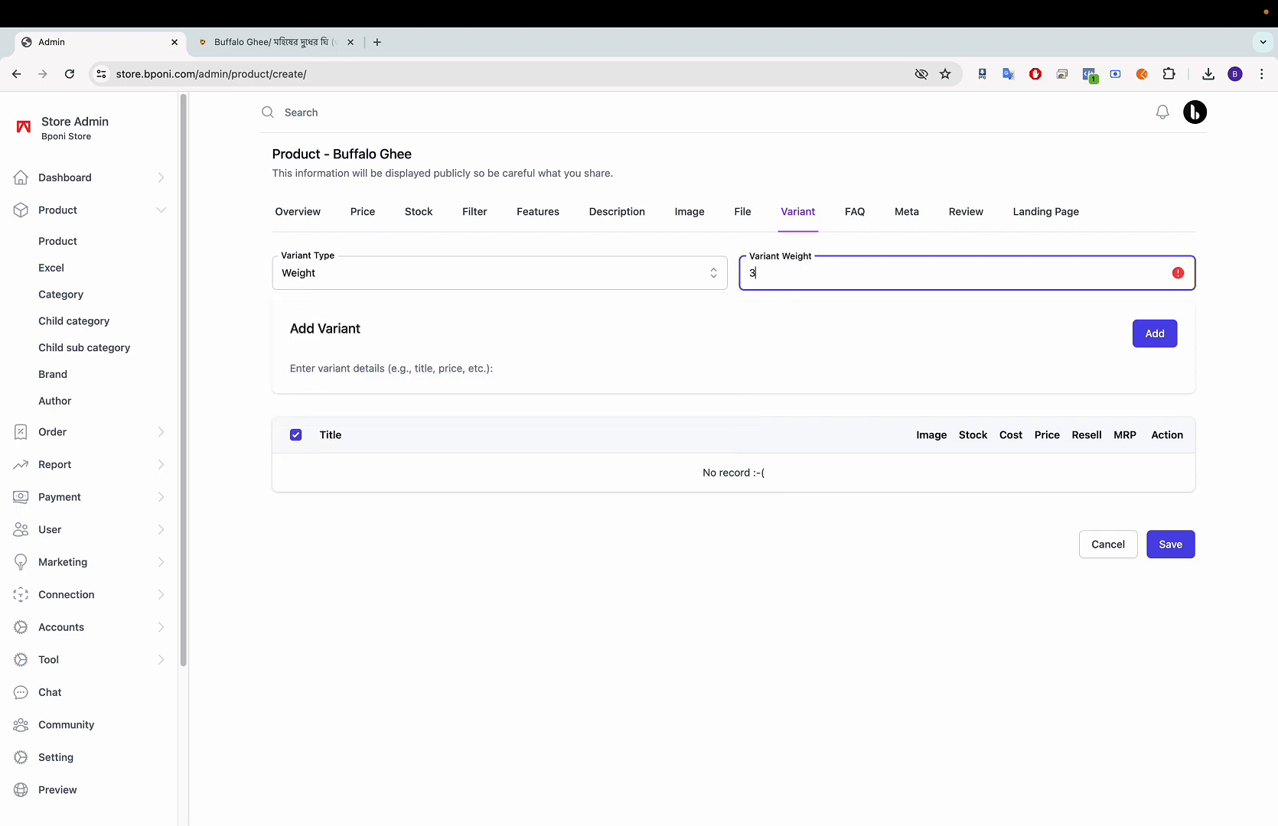
{"action": "type", "text": "50 G"}
{"action": "left_click", "coordinate": [1138, 343]}
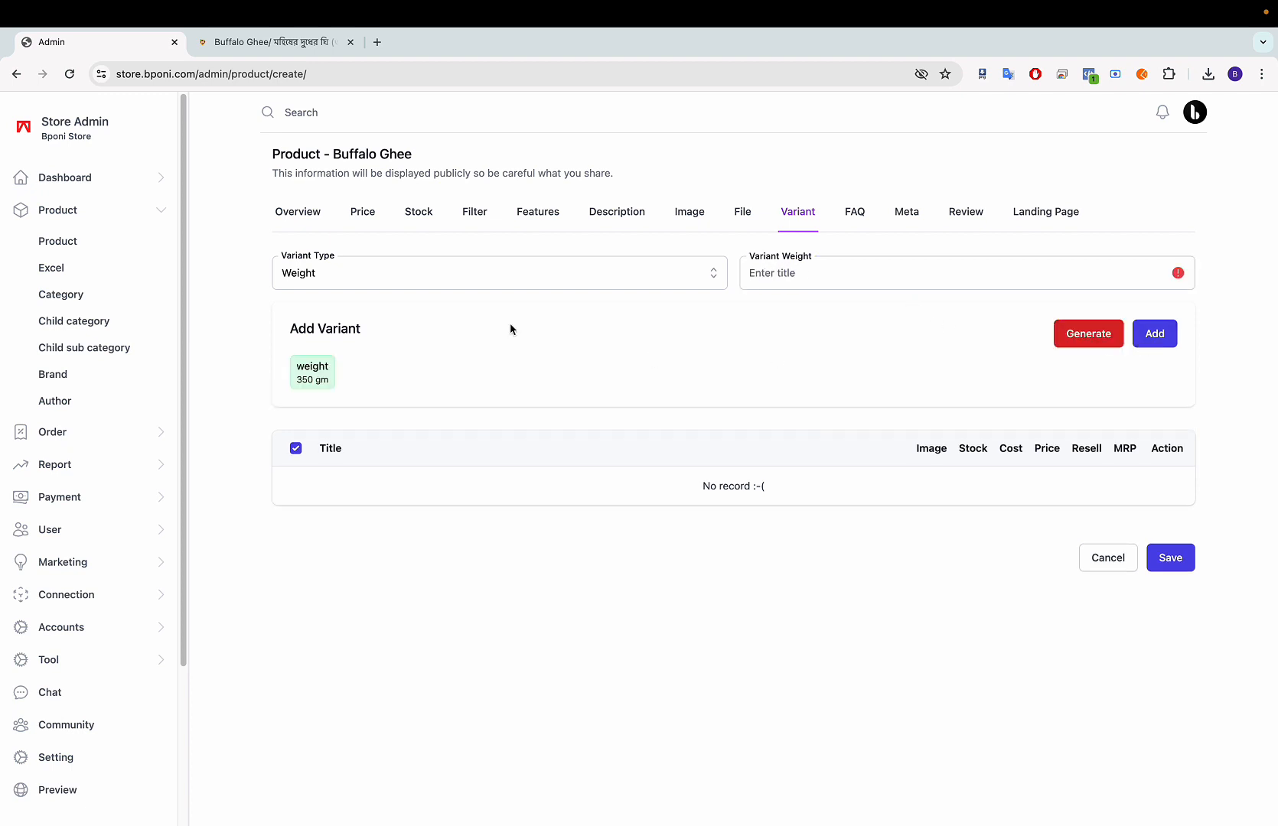
{"action": "left_click", "coordinate": [775, 274]}
{"action": "type", "text": "7"}
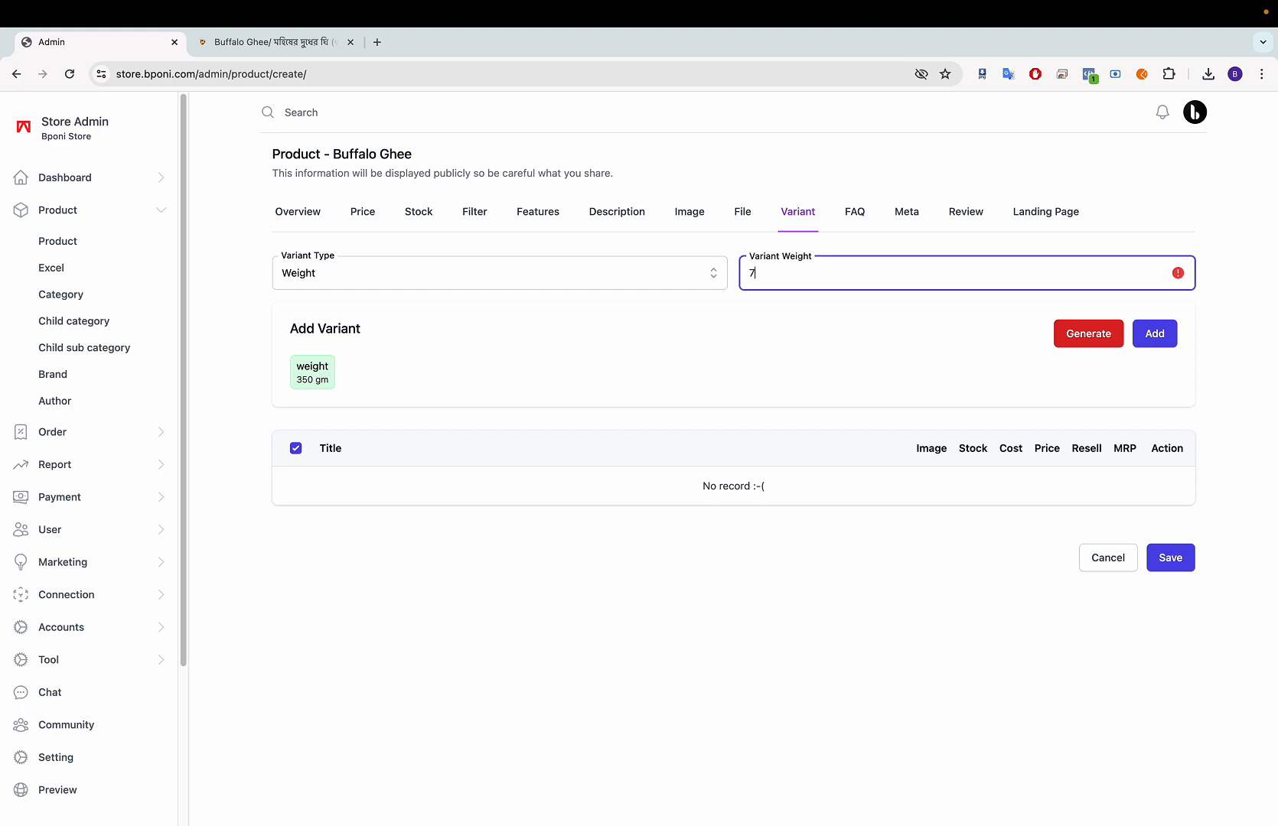
{"action": "type", "text": "50 gm"}
{"action": "left_click", "coordinate": [1156, 335]}
{"action": "left_click", "coordinate": [1087, 334]}
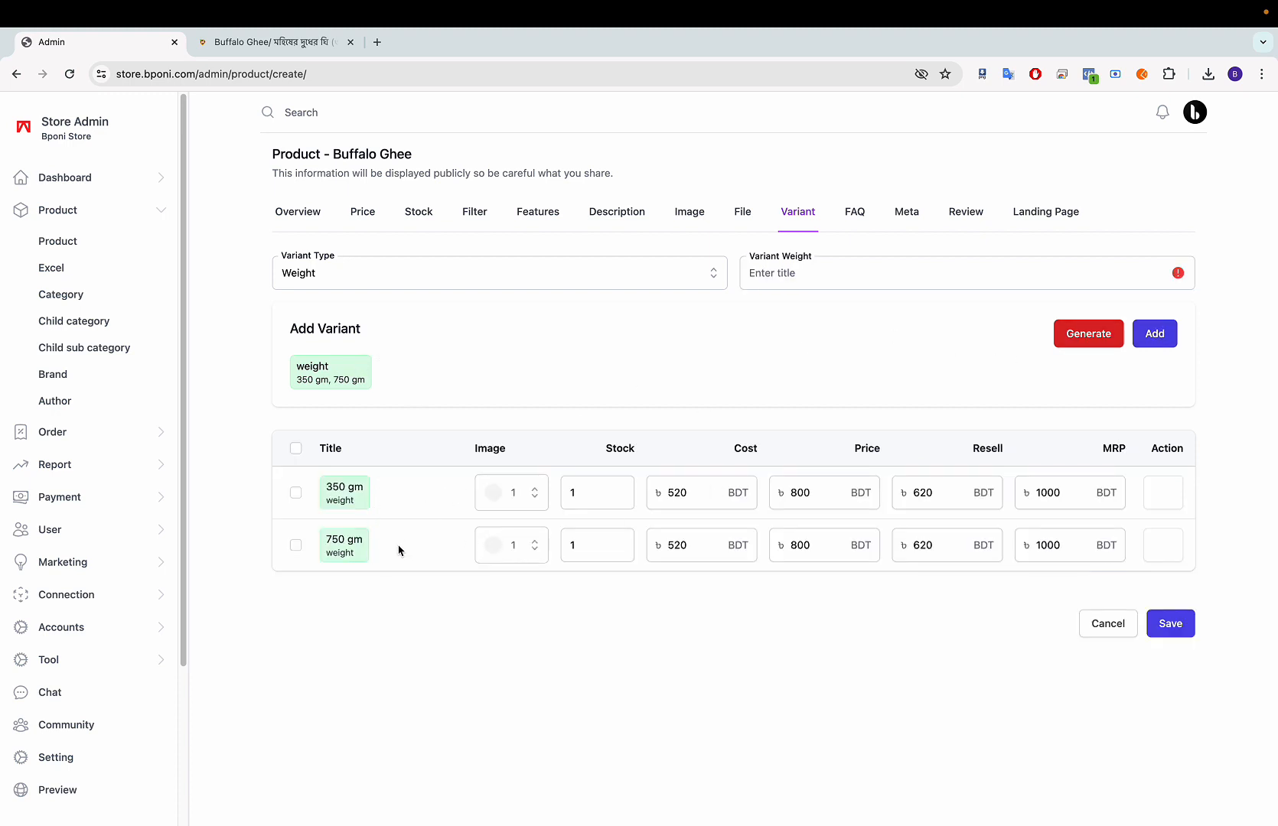
Step: Keep the first image for the 350 gm variant and set the stock to 40 for 350 gm and 33 for 750 gm
{"action": "left_click", "coordinate": [507, 508]}
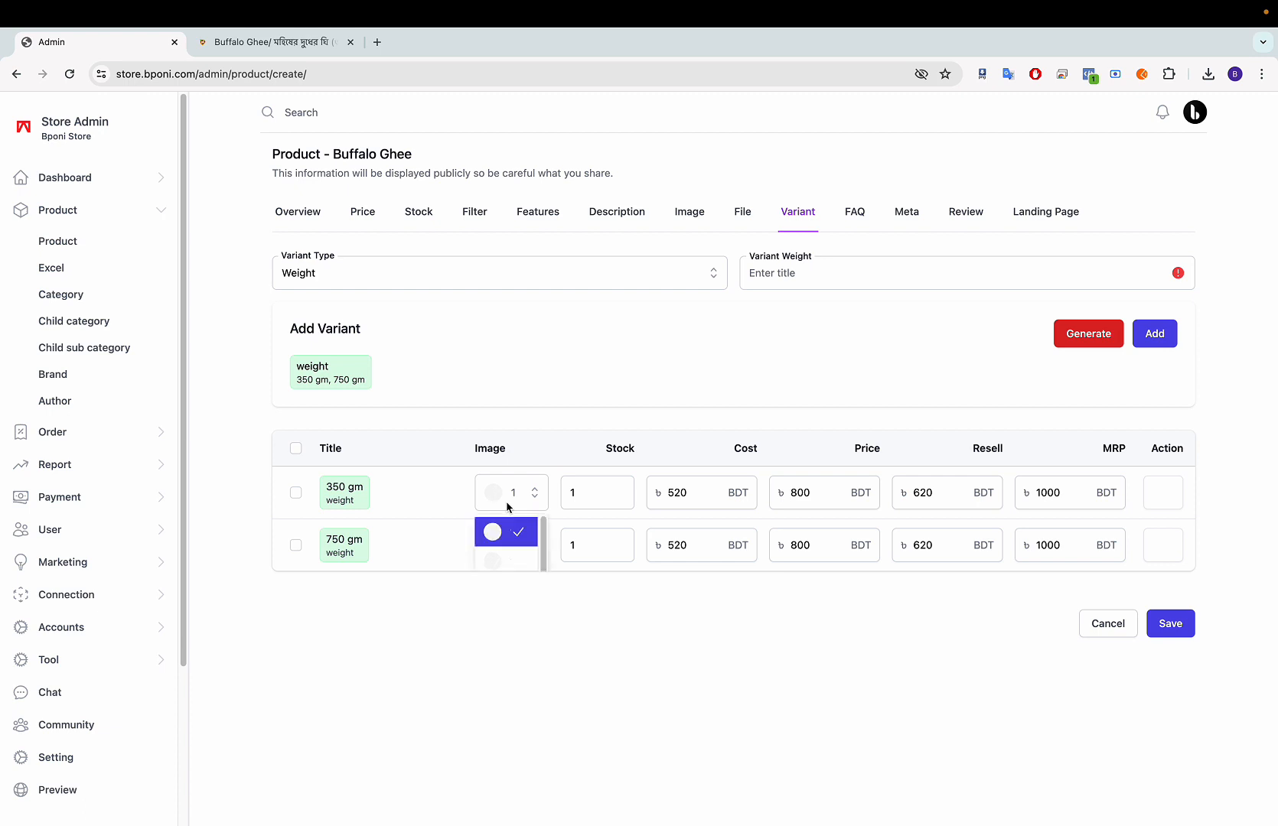
{"action": "left_click", "coordinate": [508, 528]}
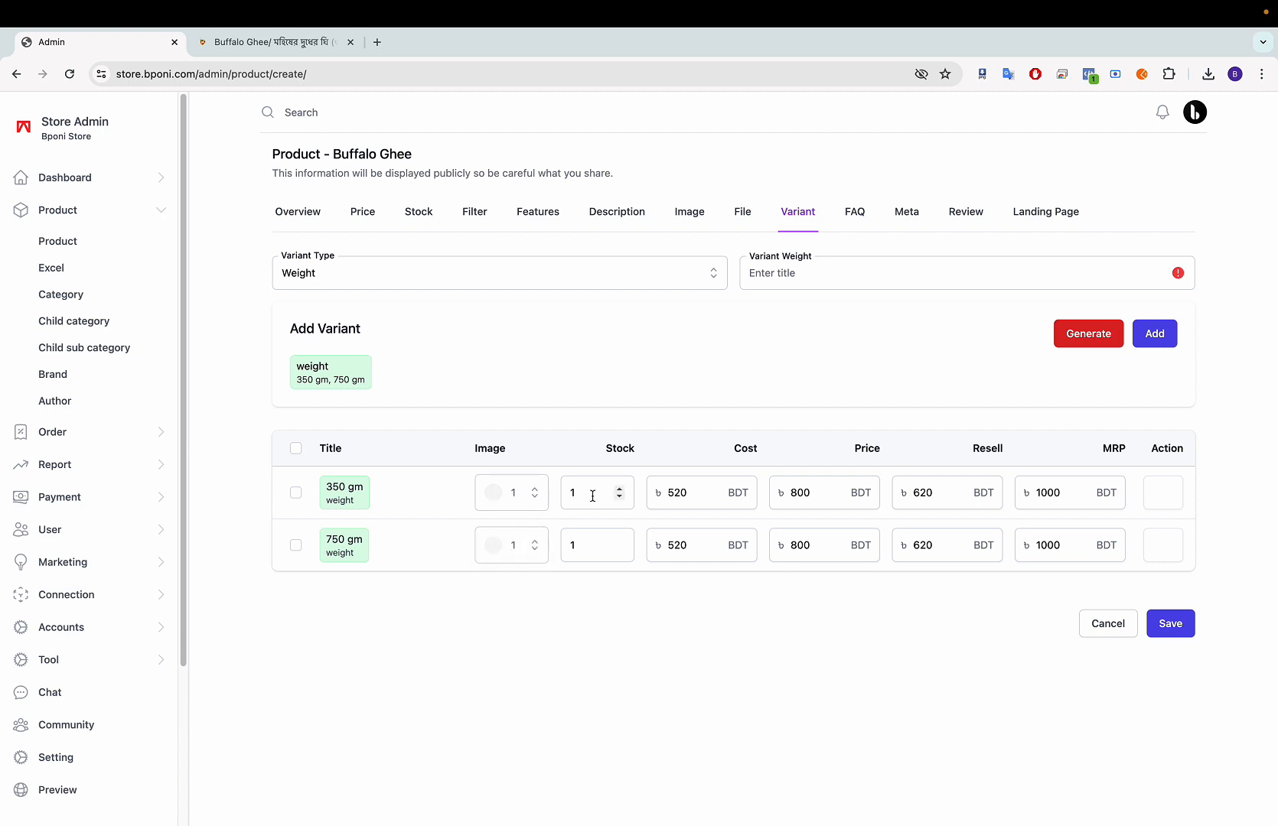
{"action": "left_click", "coordinate": [591, 495]}
{"action": "key", "text": "BackSpace"}
{"action": "type", "text": "40"}
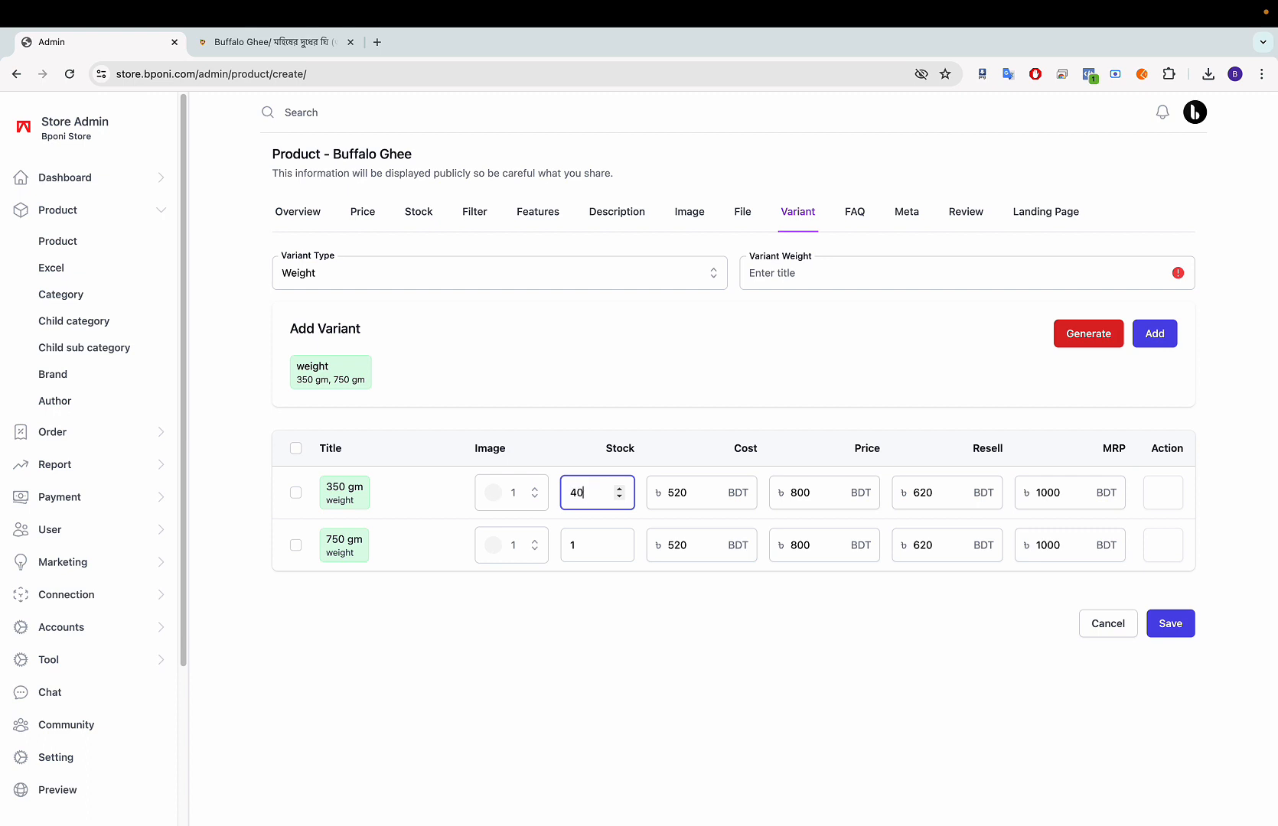
{"action": "left_click", "coordinate": [579, 545]}
{"action": "key", "text": "BackSpace"}
{"action": "type", "text": "33"}
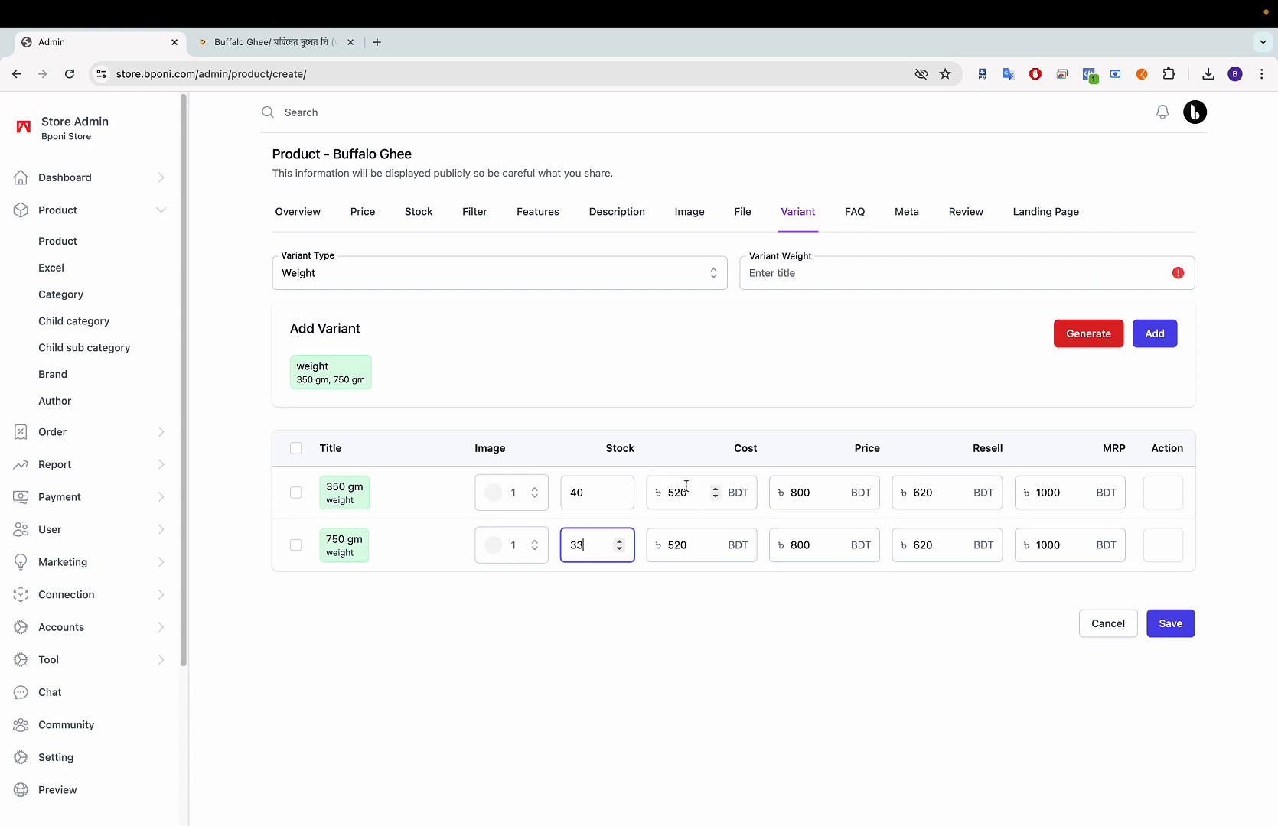
Step: Set the 750 gm variant's cost to 720, price to 1200, resell price to 9220 and MRP to 1500 BDT
{"action": "left_click", "coordinate": [672, 545]}
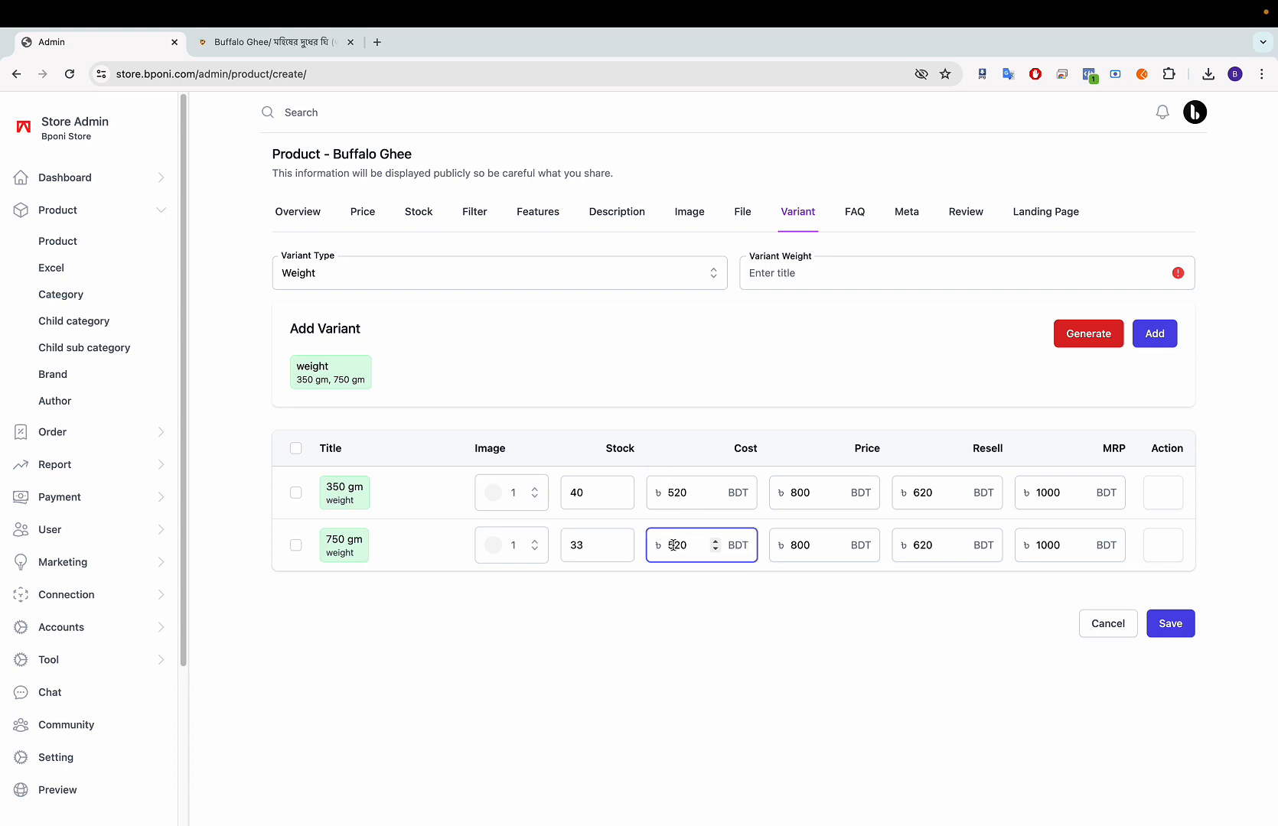
{"action": "key", "text": "BackSpace"}
{"action": "type", "text": "7"}
{"action": "left_click", "coordinate": [793, 544]}
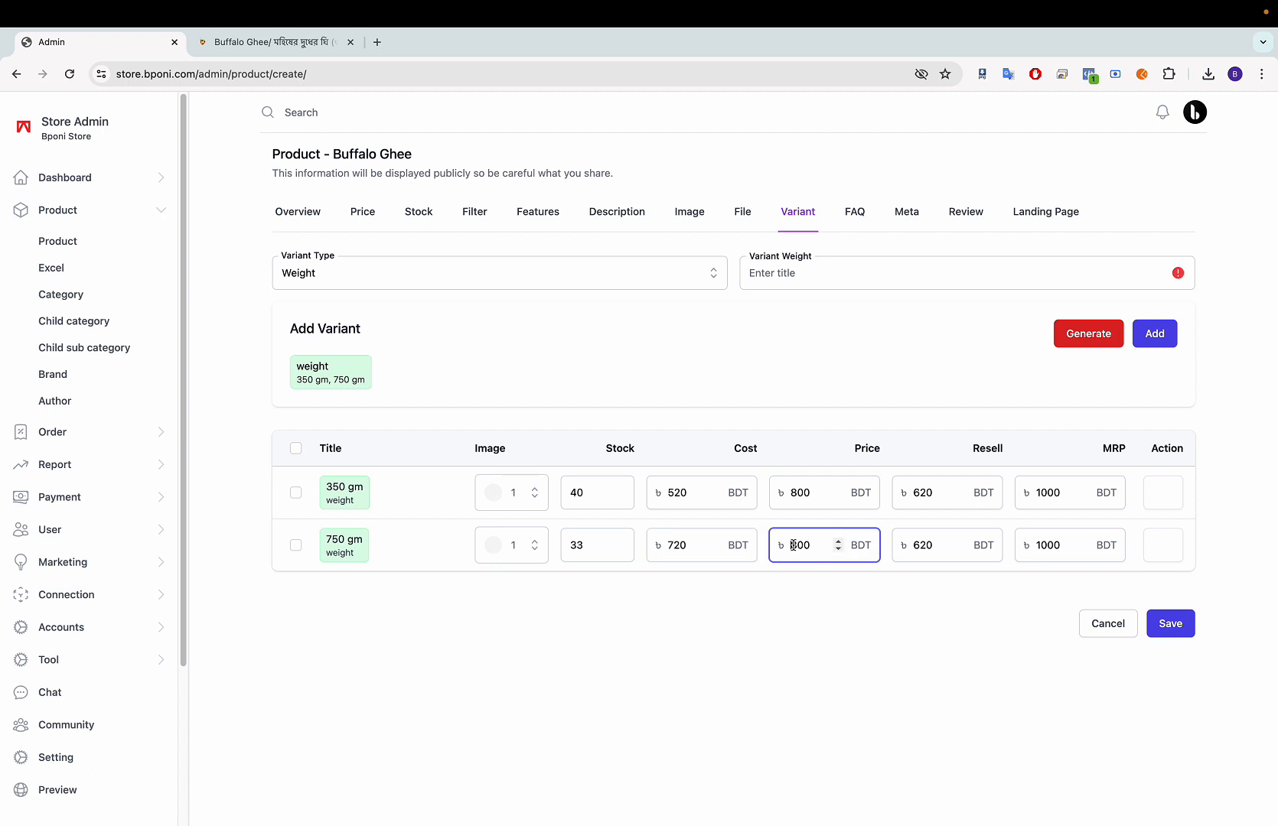
{"action": "key", "text": "BackSpace"}
{"action": "type", "text": "12"}
{"action": "left_click", "coordinate": [921, 544]}
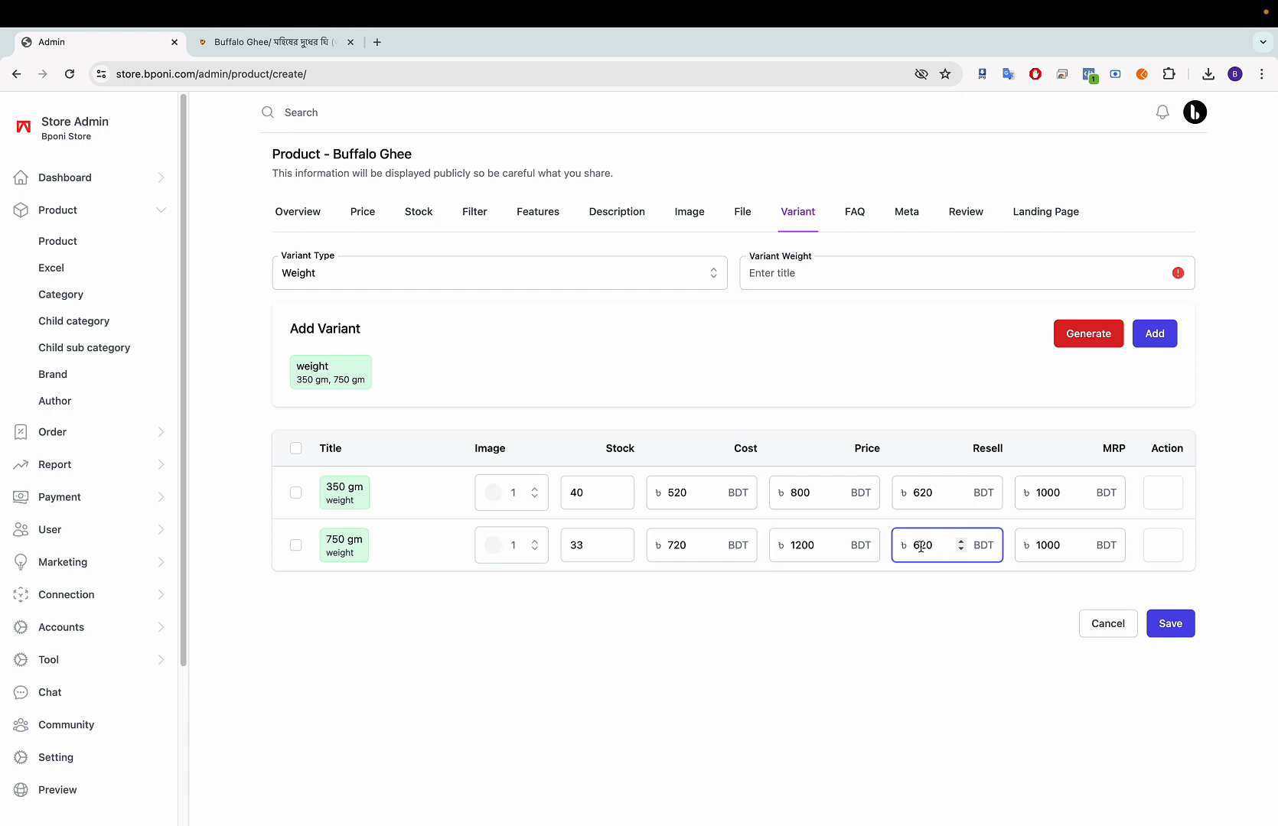
{"action": "key", "text": "BackSpace"}
{"action": "type", "text": "92"}
{"action": "left_click", "coordinate": [1045, 545]}
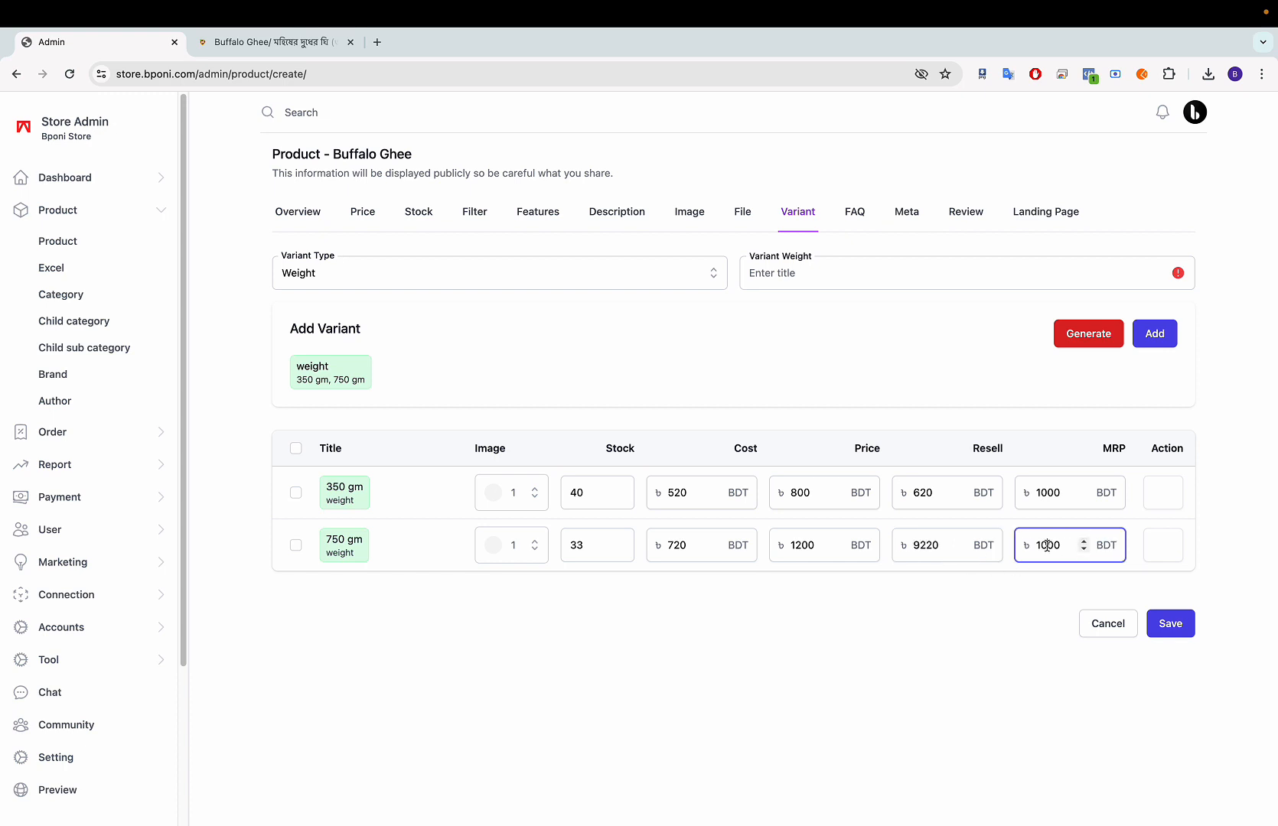
{"action": "key", "text": "BackSpace"}
{"action": "type", "text": "5"}
{"action": "left_click", "coordinate": [977, 600]}
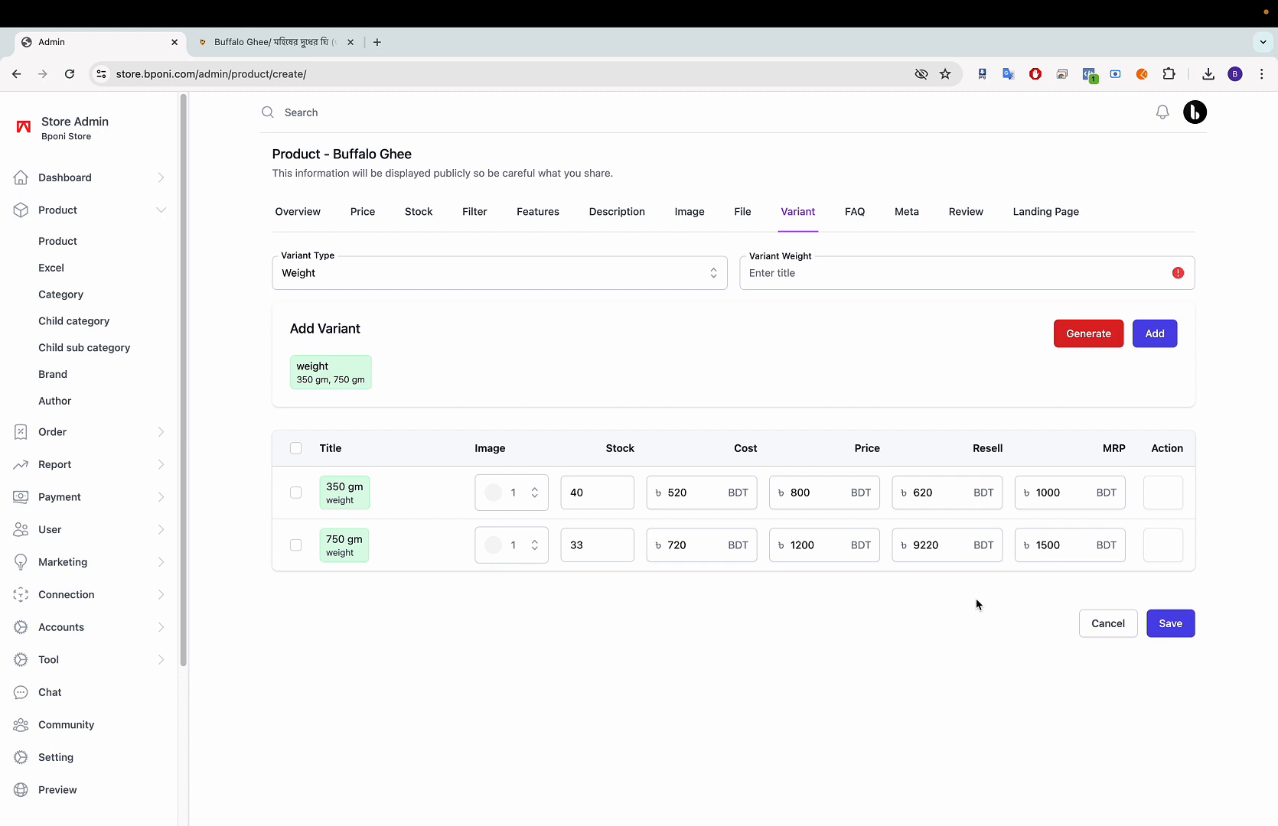
Step: Look through the product's FAQ fields and its meta title and description, comparing them with the overview details
{"action": "left_click", "coordinate": [856, 220]}
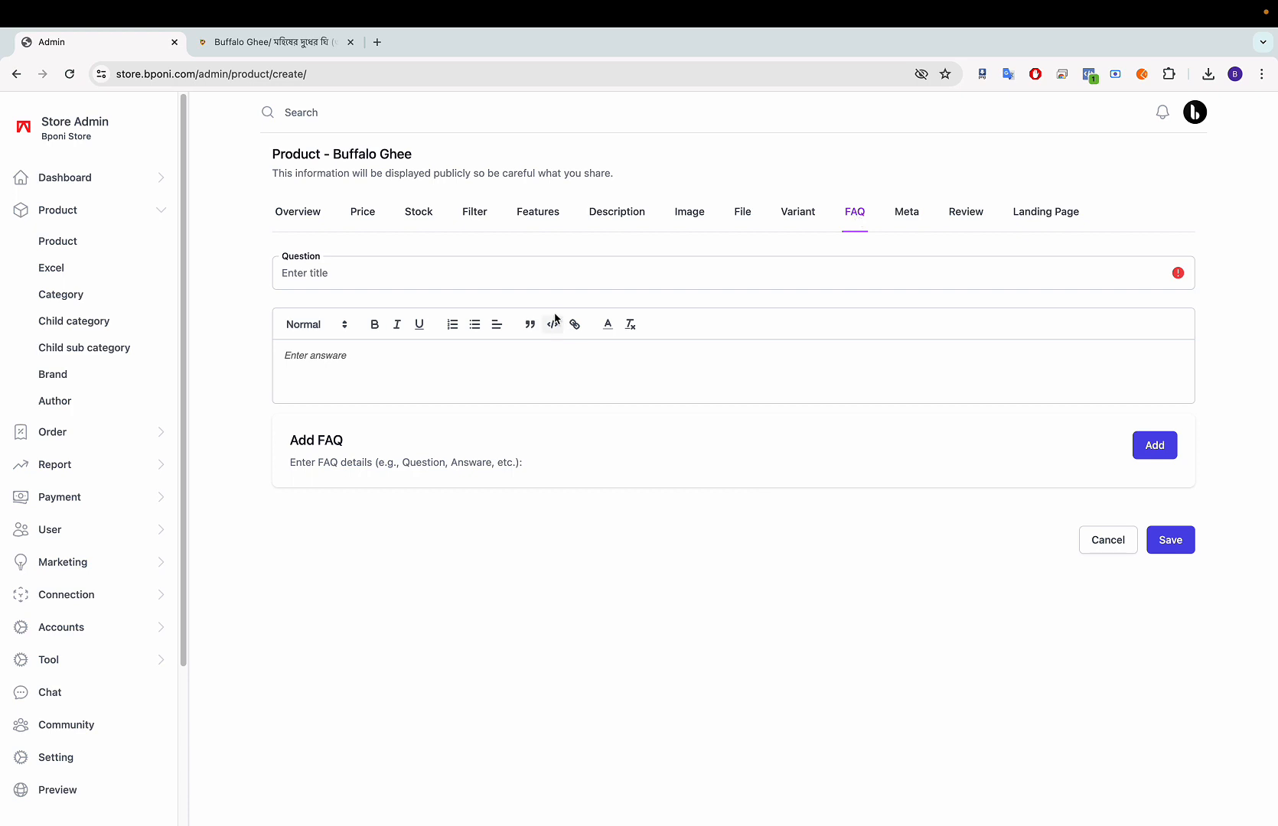
{"action": "left_click", "coordinate": [514, 276]}
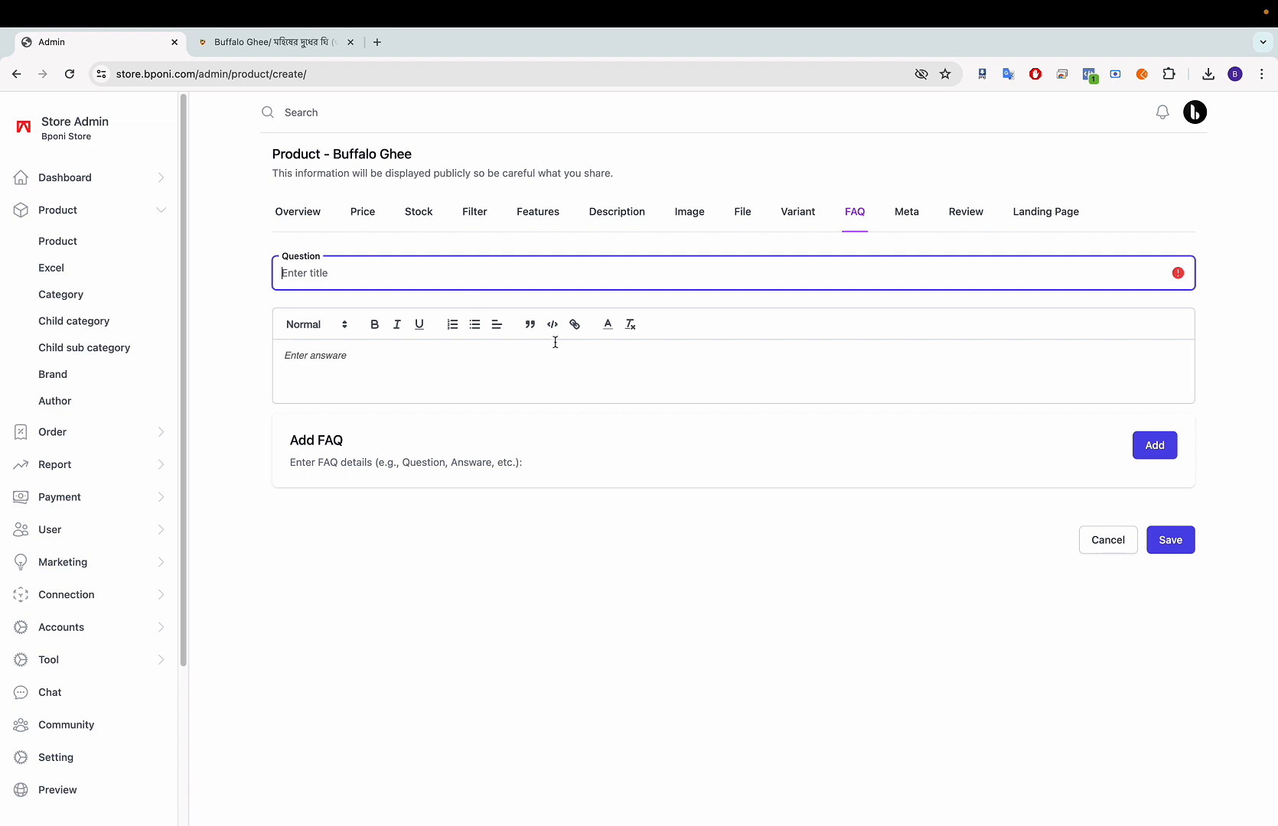
{"action": "left_click", "coordinate": [907, 216]}
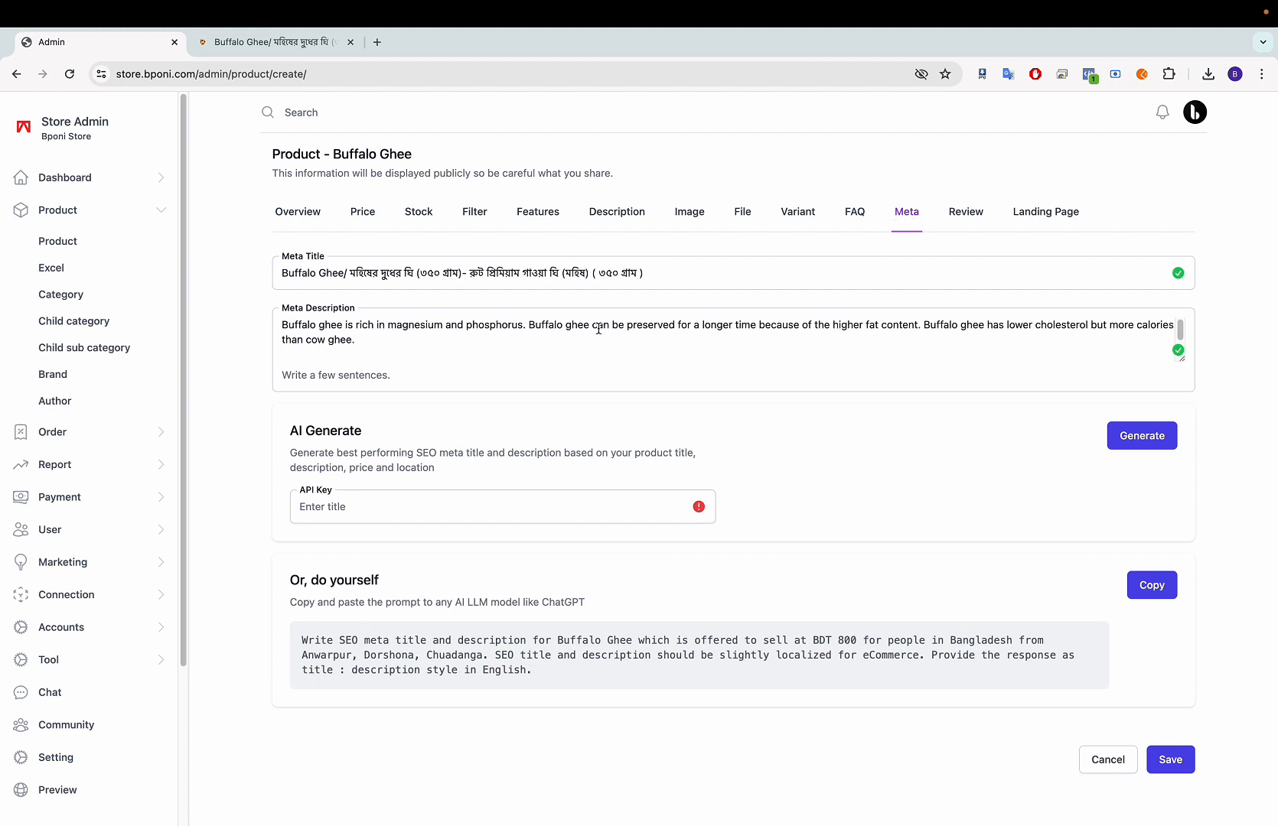
{"action": "key", "text": "ctrl+space"}
{"action": "left_click", "coordinate": [289, 214]}
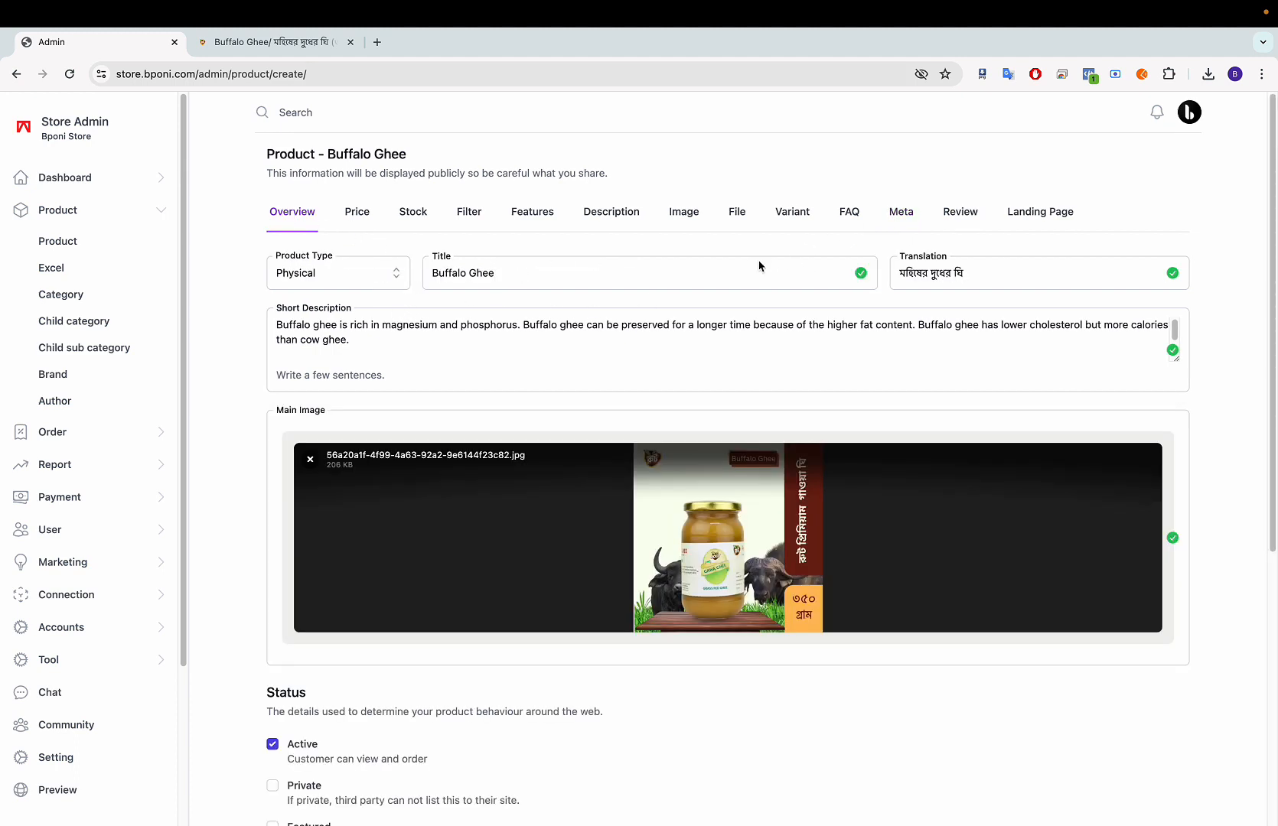
{"action": "left_click", "coordinate": [894, 229]}
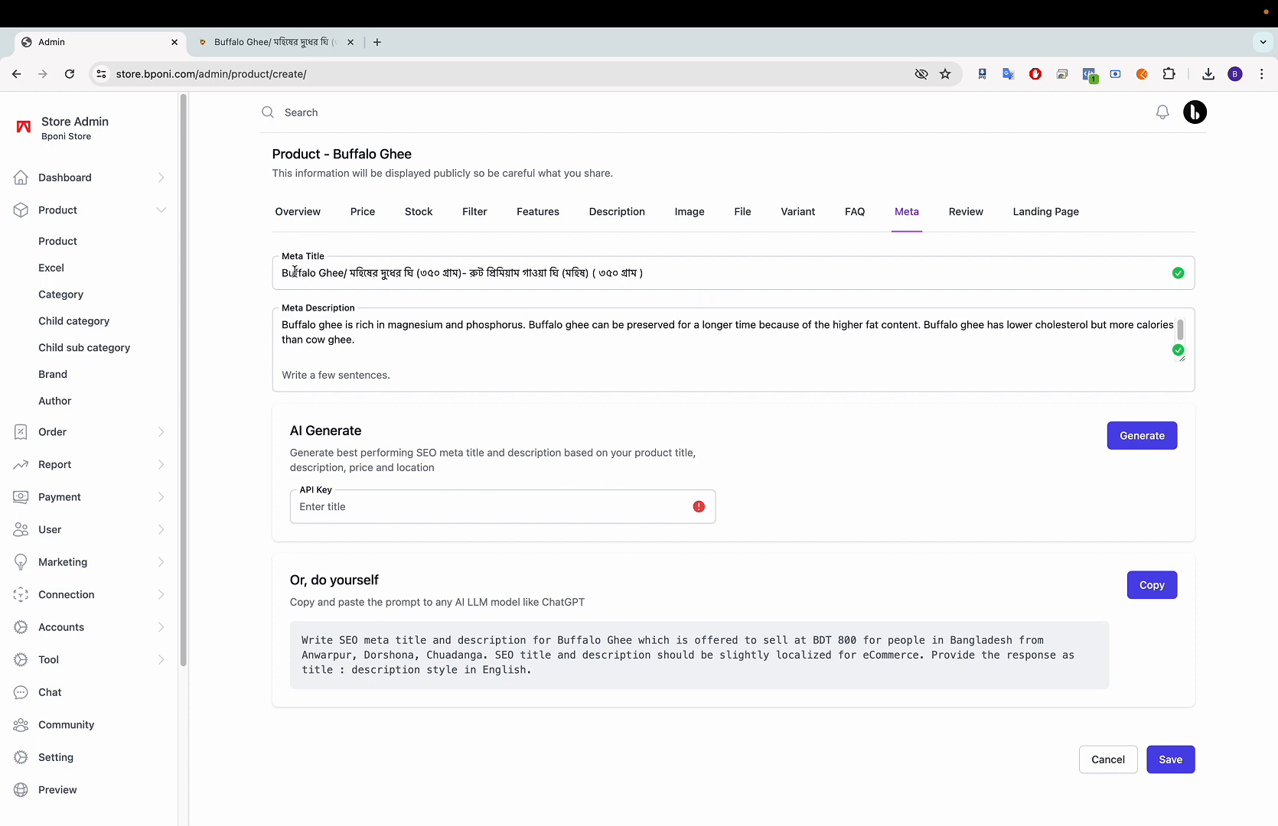
{"action": "left_click_drag", "start_coordinate": [283, 273], "coordinate": [659, 287]}
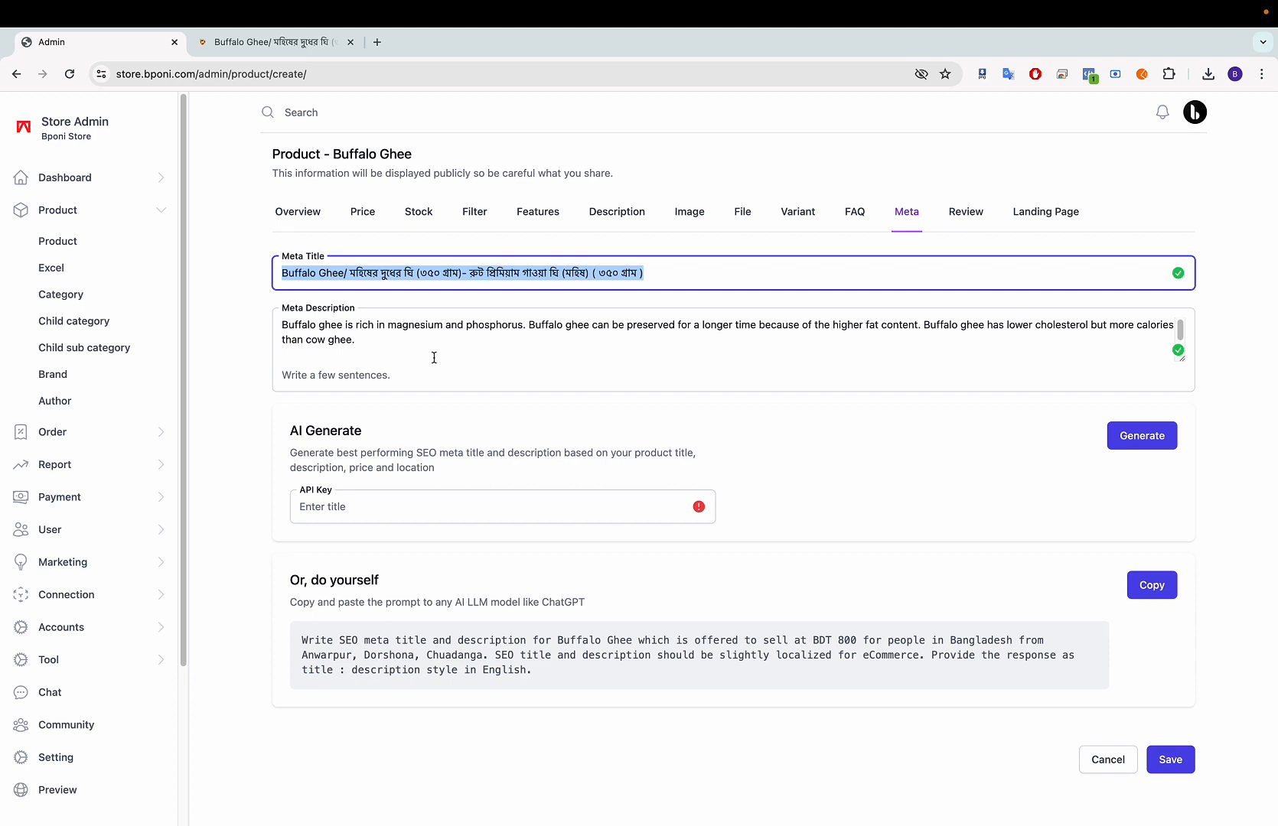
Step: Shorten the meta title to Buffalo Ghee
{"action": "double_click", "coordinate": [299, 271]}
{"action": "left_click_drag", "start_coordinate": [299, 272], "coordinate": [325, 272]}
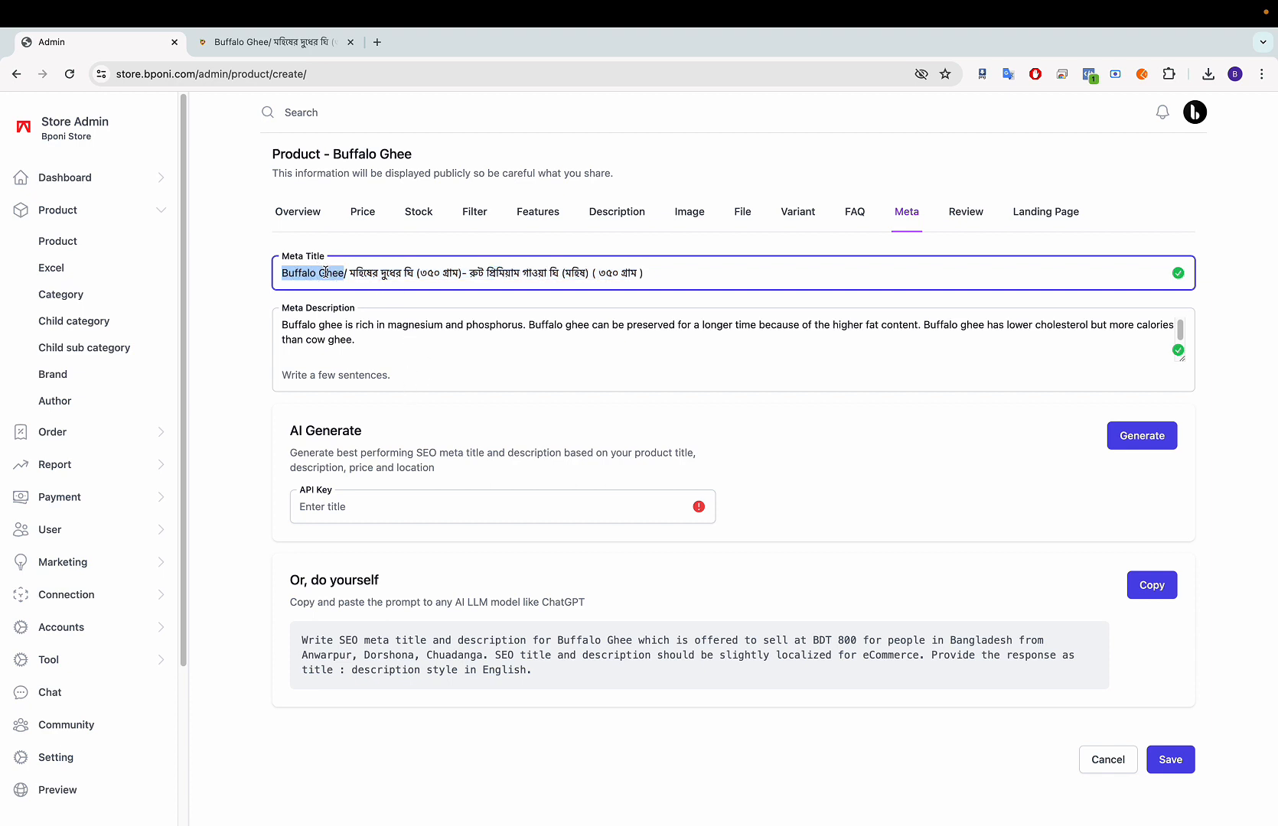
{"action": "key", "text": "super+c"}
{"action": "key", "text": "super+a"}
{"action": "key", "text": "super+v"}
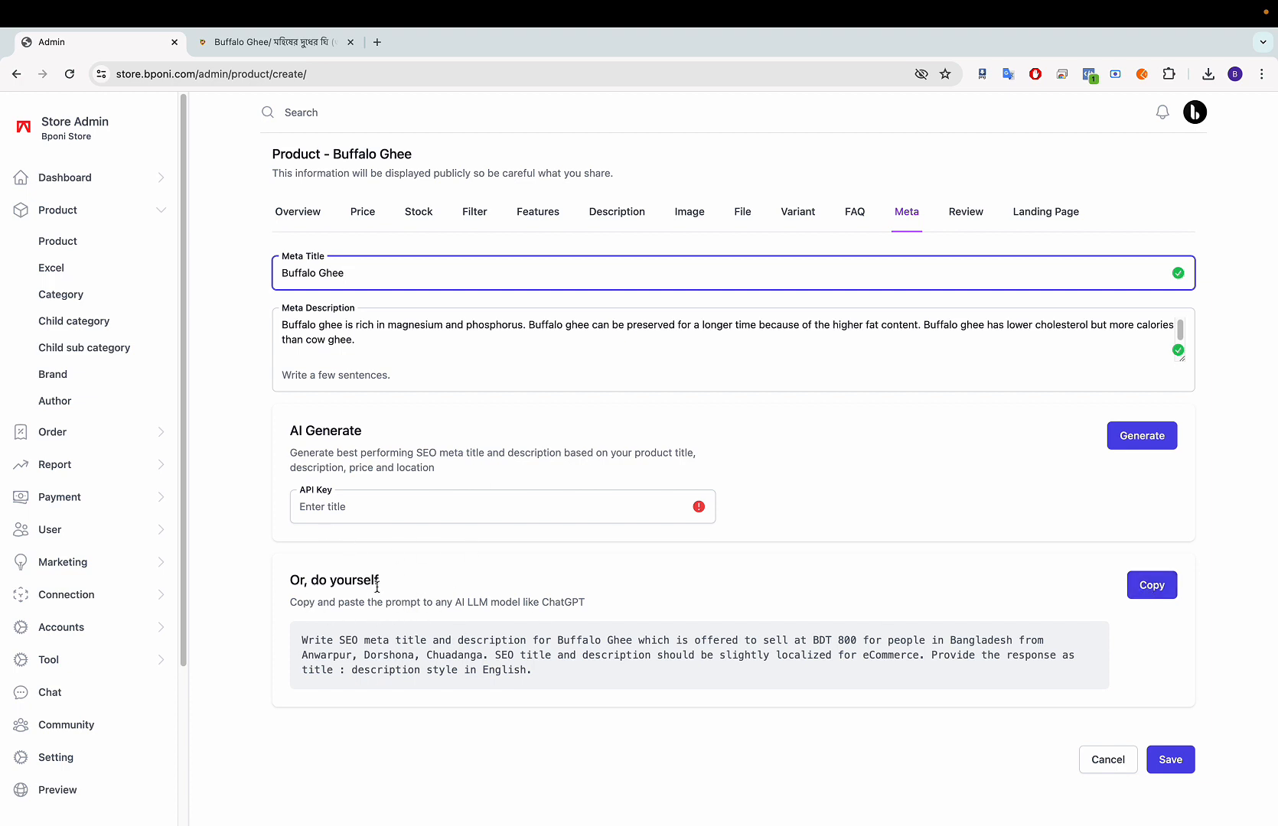
Step: Copy the ready-made SEO prompt, open ChatGPT at chat.openai.com in a new browser tab, and submit the prompt there
{"action": "left_click", "coordinate": [1150, 587]}
{"action": "left_click", "coordinate": [376, 42]}
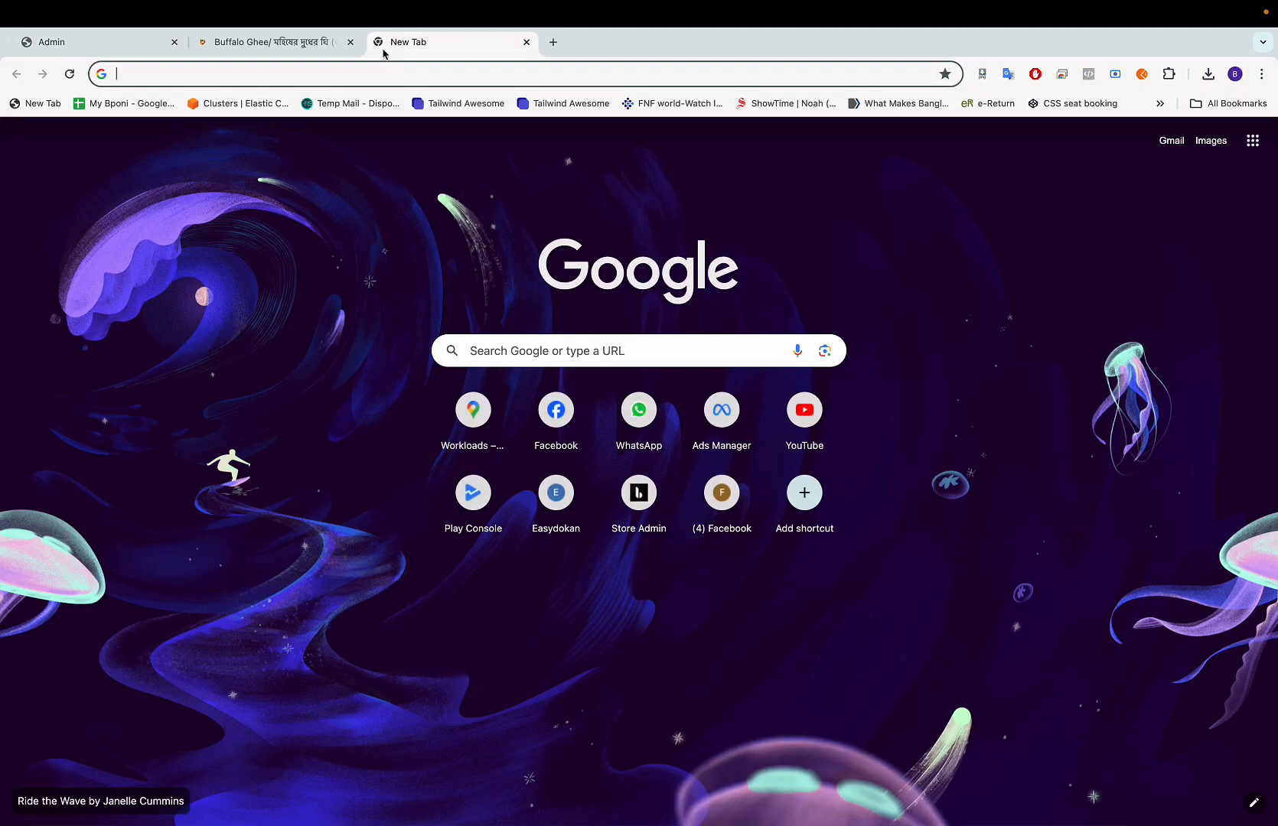
{"action": "type", "text": "chat.openai.com"}
{"action": "key", "text": "Return"}
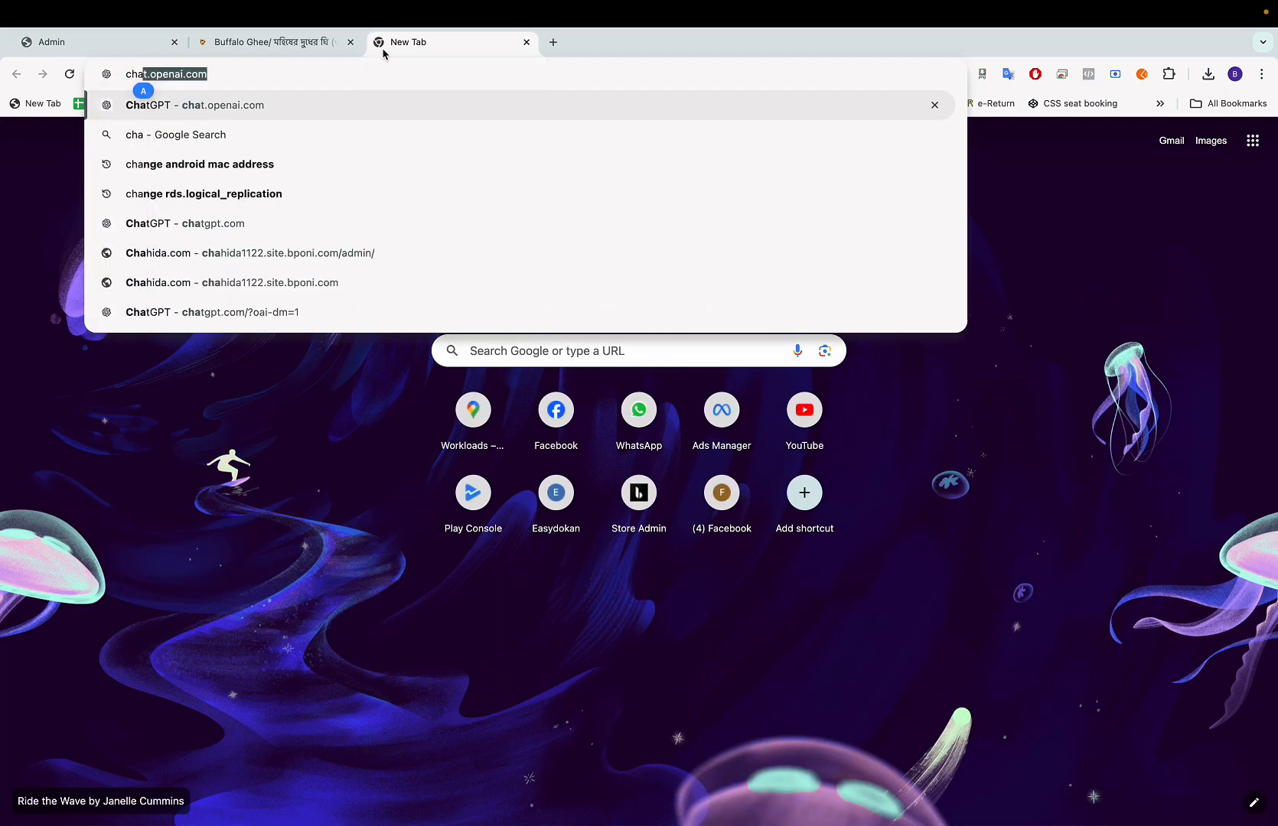
{"action": "key", "text": "Return"}
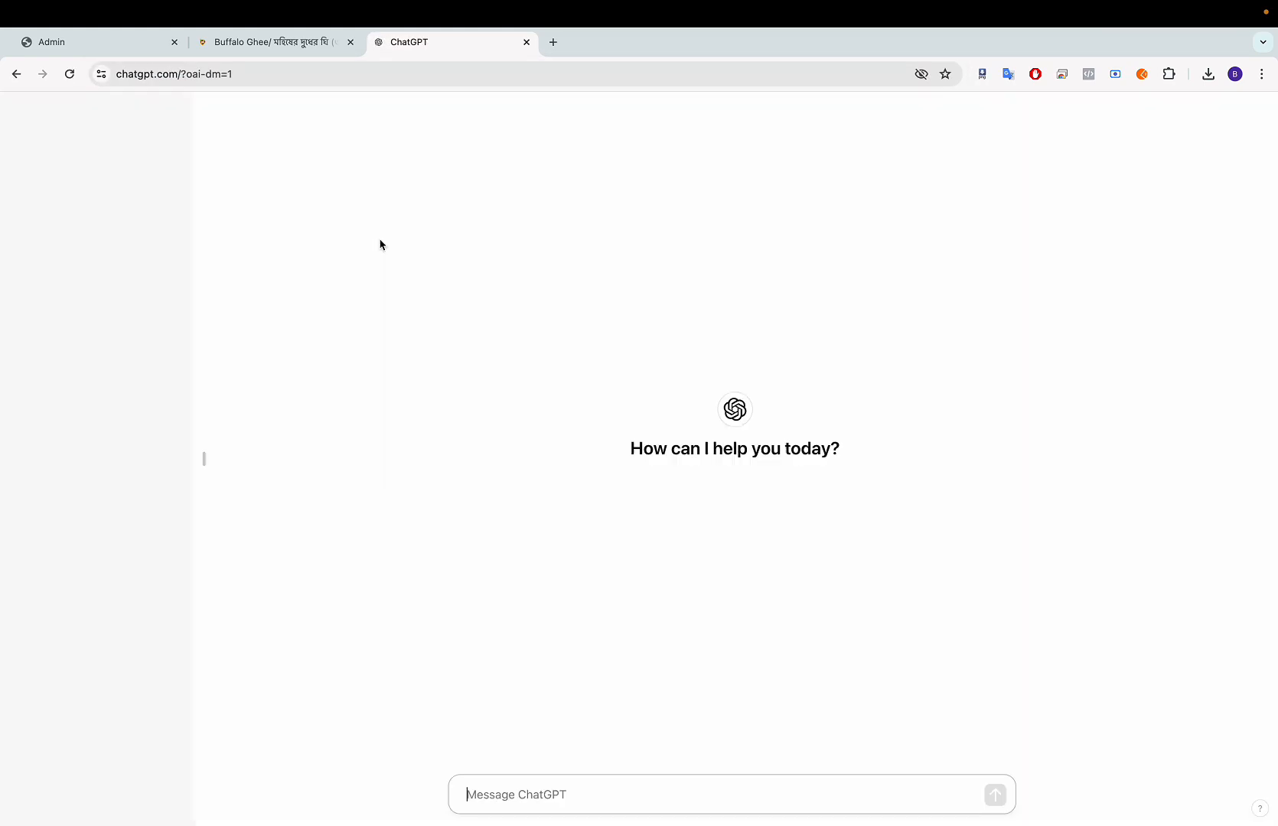
{"action": "key", "text": "super+v"}
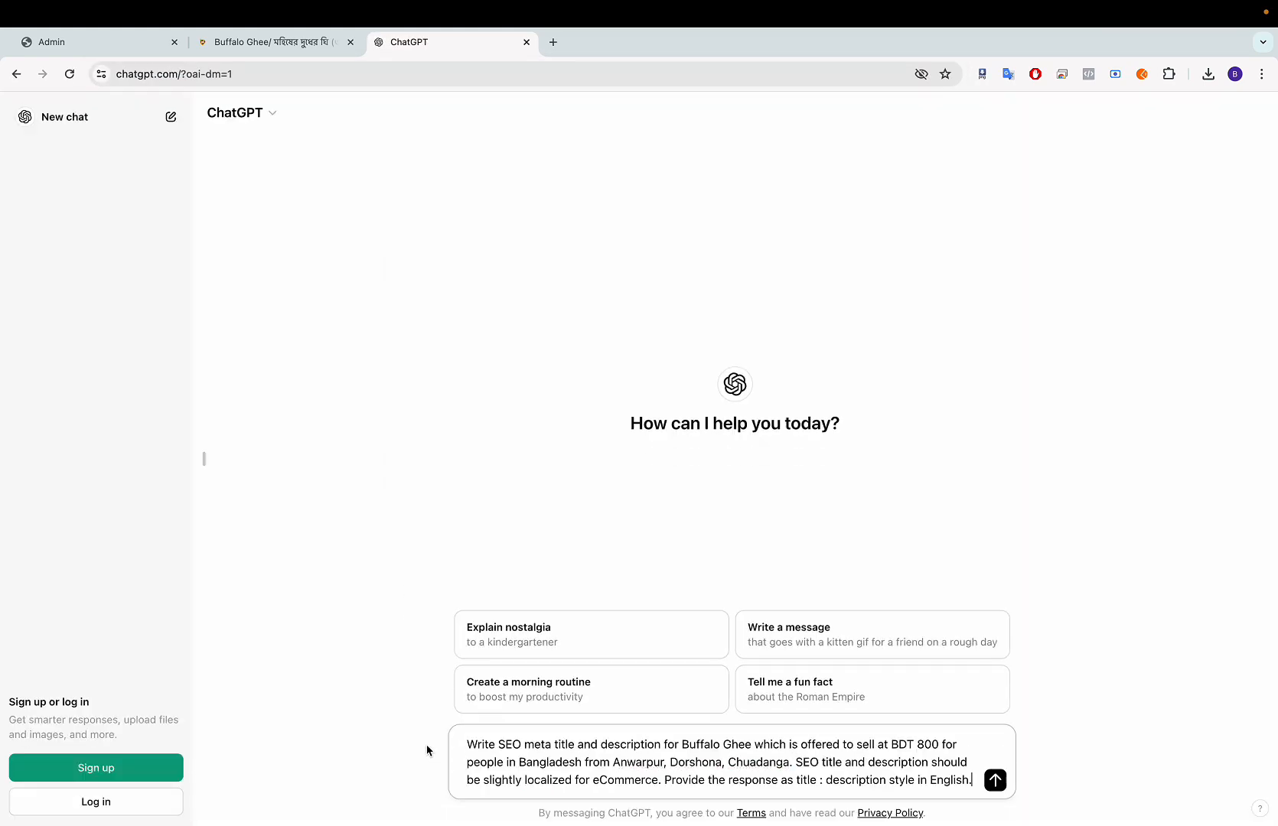
{"action": "left_click", "coordinate": [995, 781]}
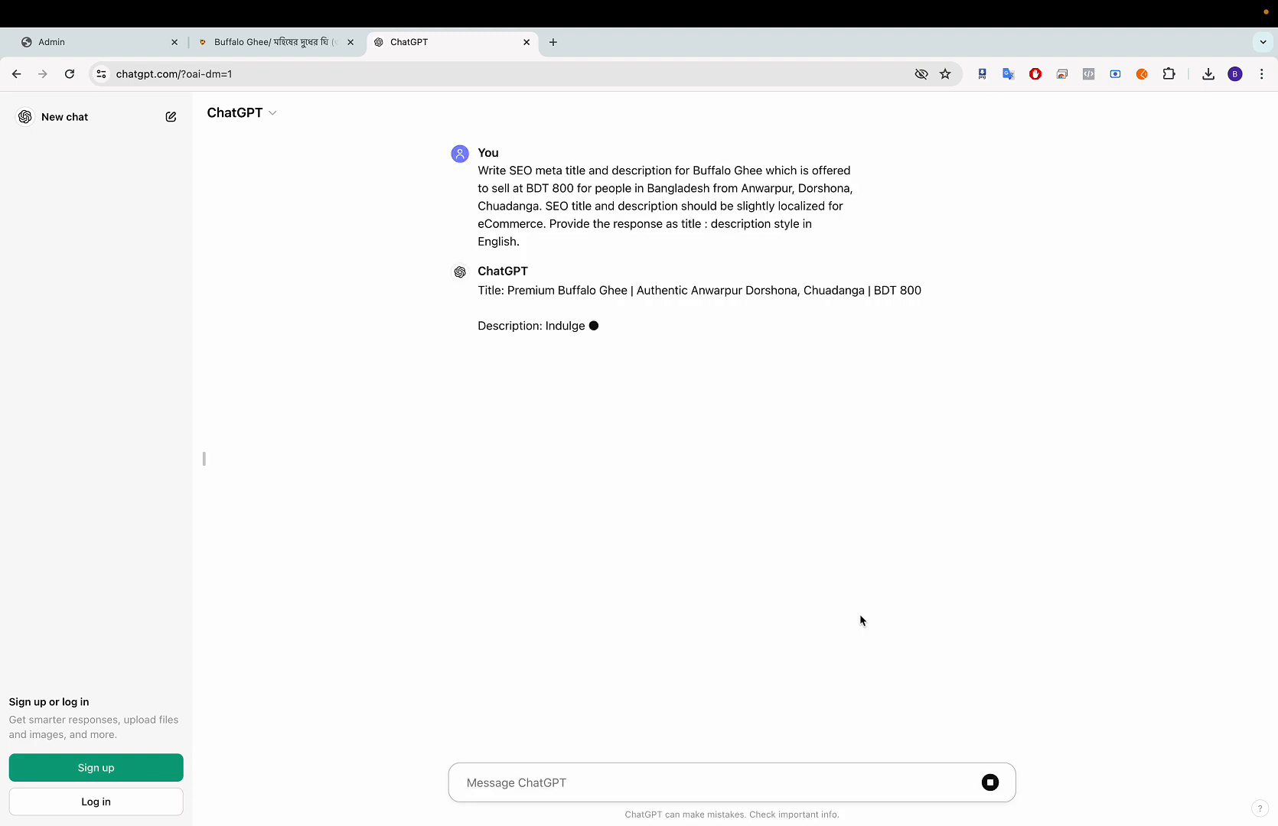
Step: Replace the product's meta title in the store admin with ChatGPT's suggested title beginning "Premium Buffalo Ghee"
{"action": "left_click_drag", "start_coordinate": [509, 291], "coordinate": [902, 285]}
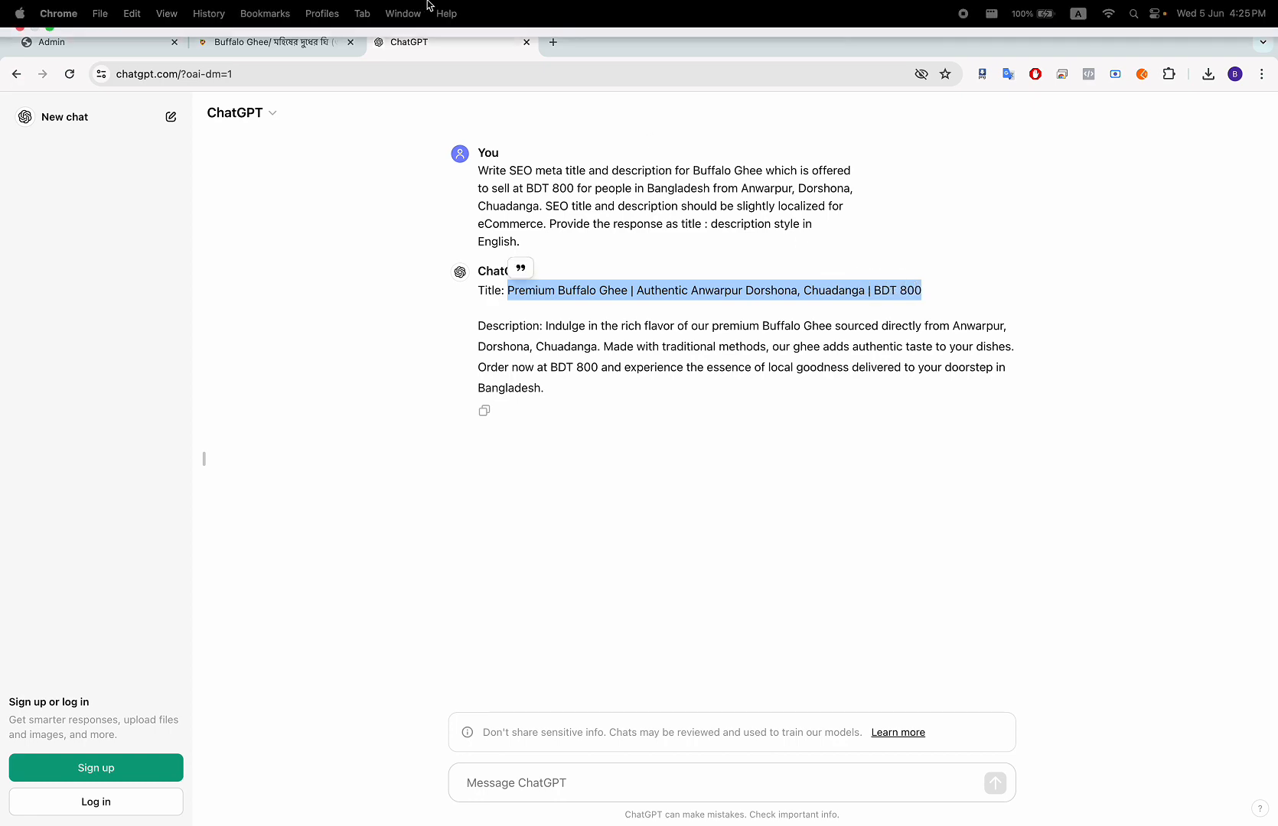
{"action": "left_click", "coordinate": [77, 34]}
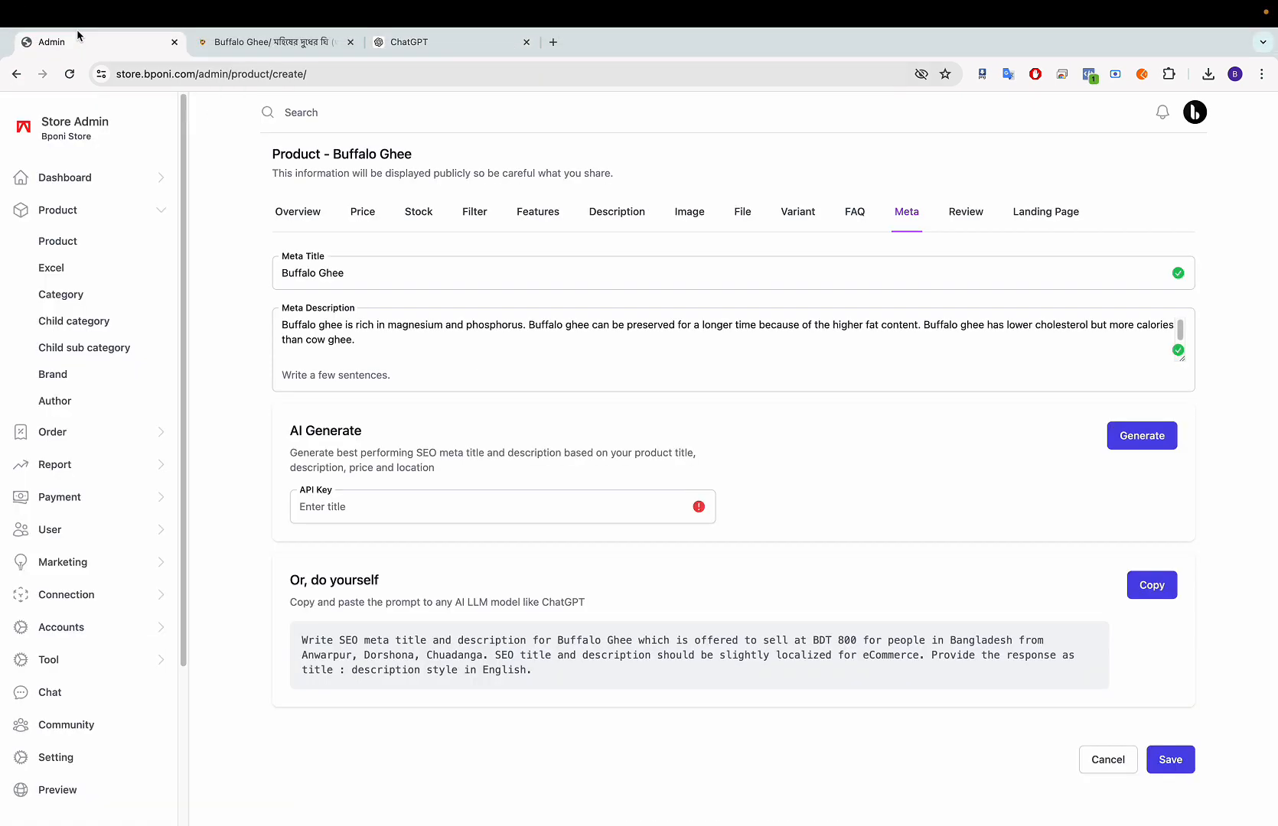
{"action": "triple_click", "coordinate": [359, 276]}
{"action": "key", "text": "super+v"}
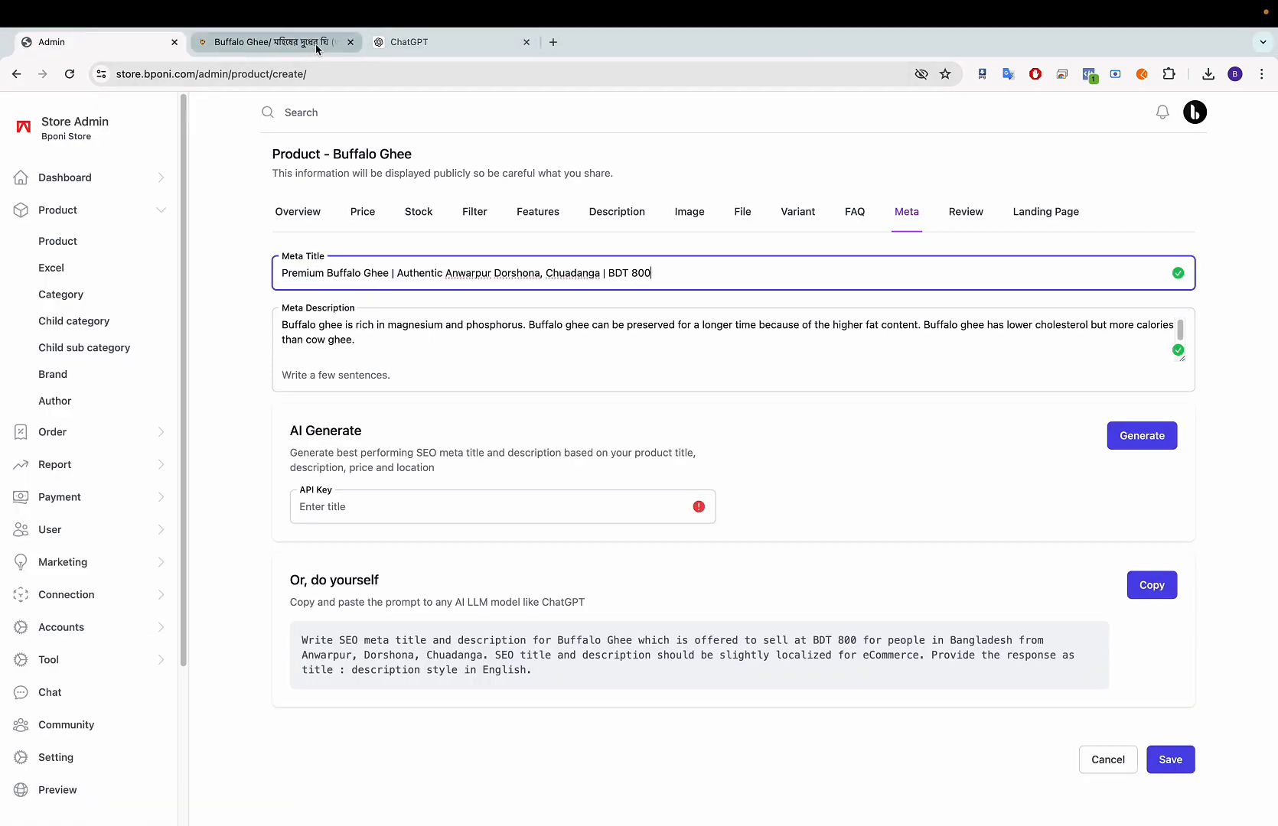
Step: Replace the product's meta description with ChatGPT's suggested text beginning "Indulge in the rich flavor of our premium Buffalo Ghee"
{"action": "left_click", "coordinate": [390, 45]}
{"action": "left_click_drag", "start_coordinate": [545, 325], "coordinate": [544, 389]}
{"action": "left_click", "coordinate": [124, 41]}
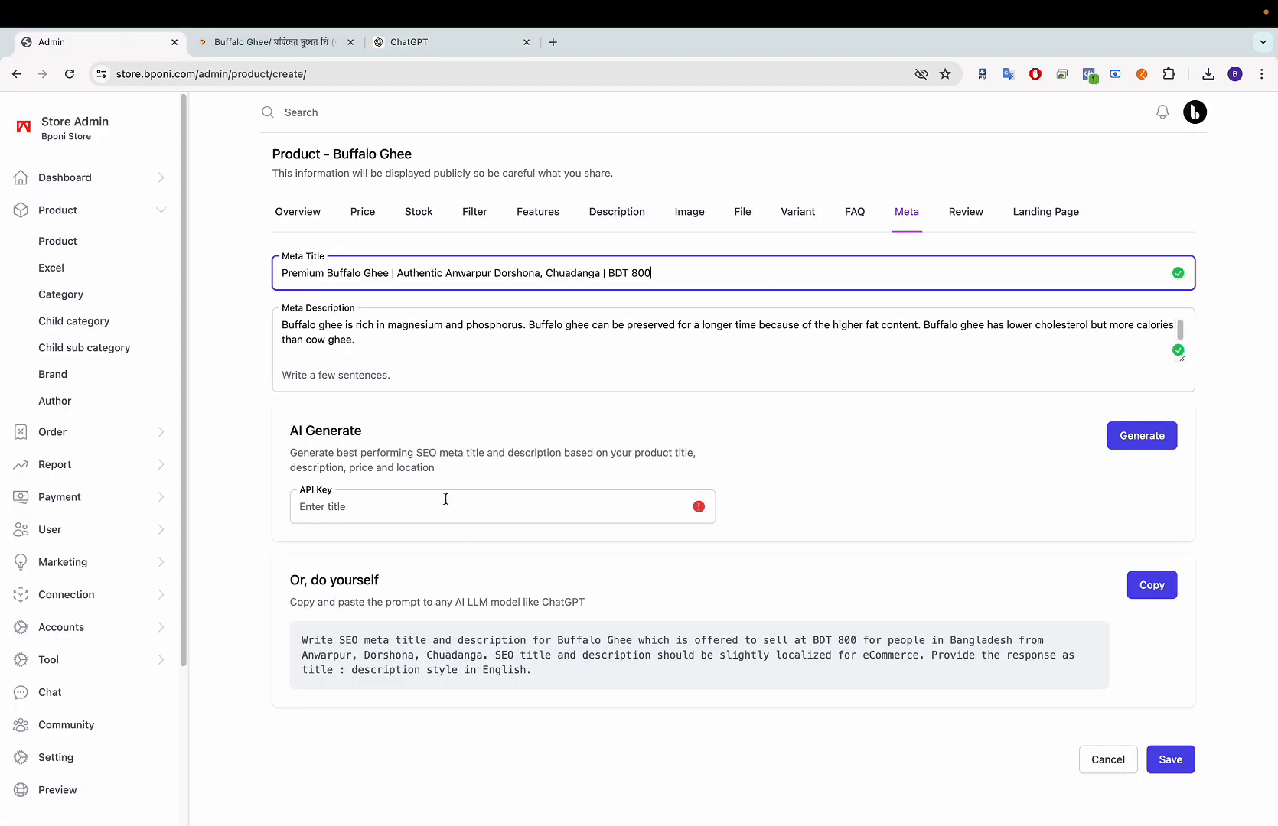
{"action": "left_click", "coordinate": [367, 343]}
{"action": "key", "text": "ctrl+a"}
{"action": "key", "text": "BackSpace"}
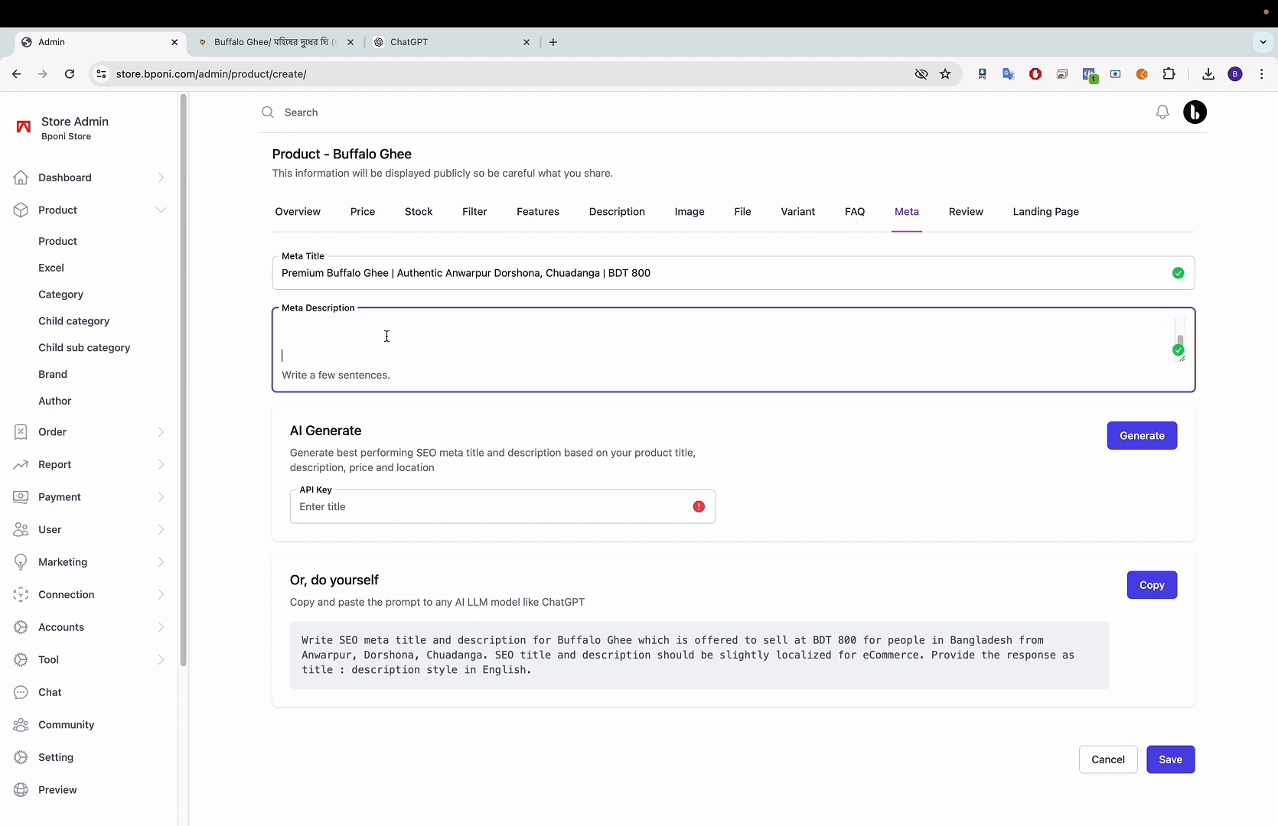
{"action": "key", "text": "ctrl+v"}
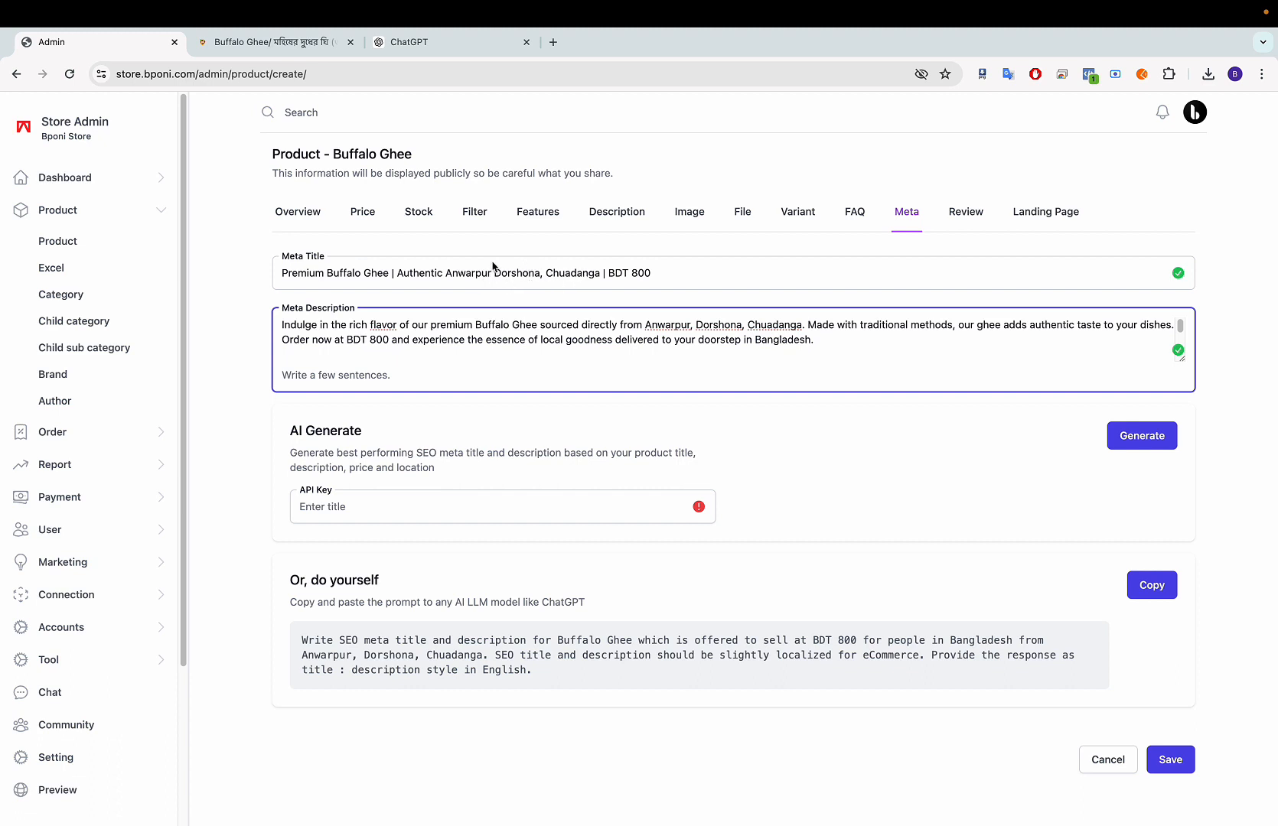
{"action": "left_click_drag", "start_coordinate": [462, 271], "coordinate": [565, 270]}
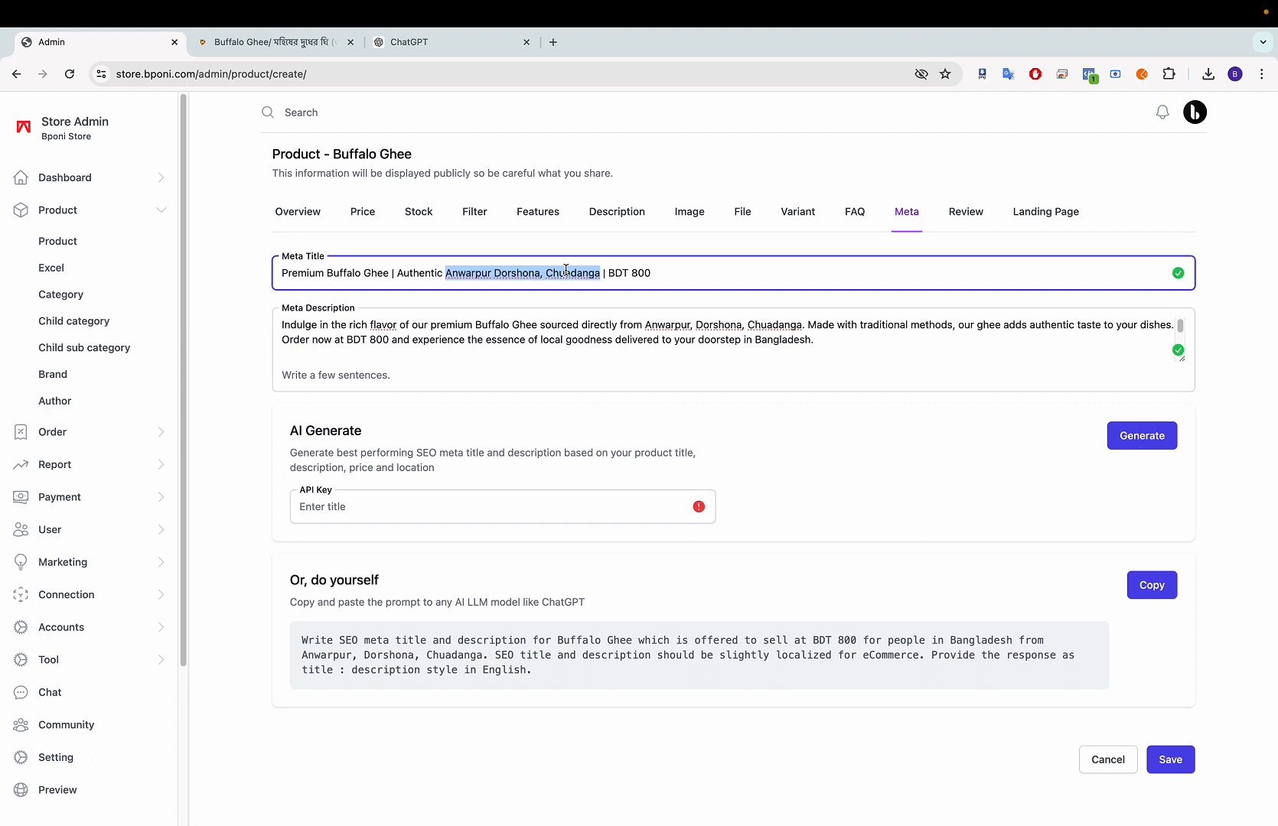
Step: Check the product's review and landing page sections, return to its overview and save the Buffalo Ghee product
{"action": "left_click", "coordinate": [970, 213]}
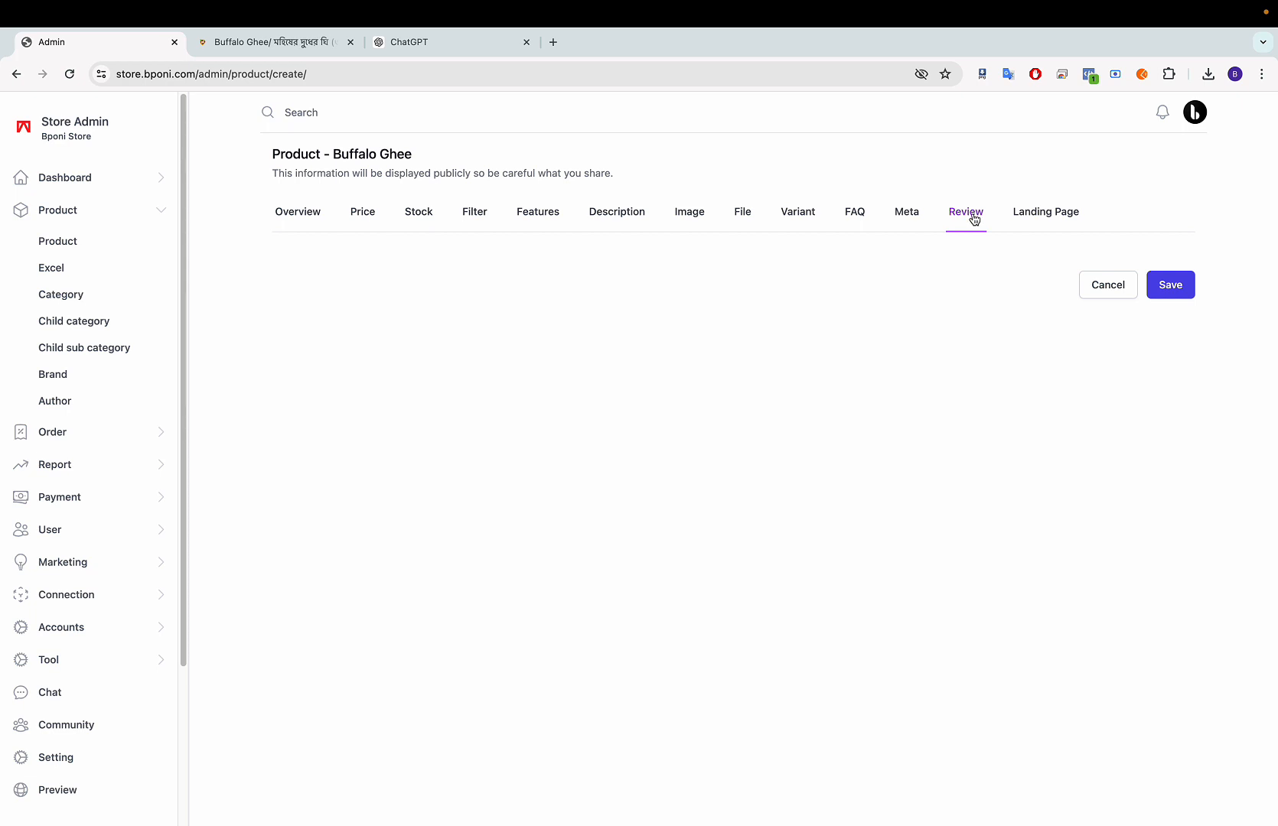
{"action": "left_click", "coordinate": [1037, 217]}
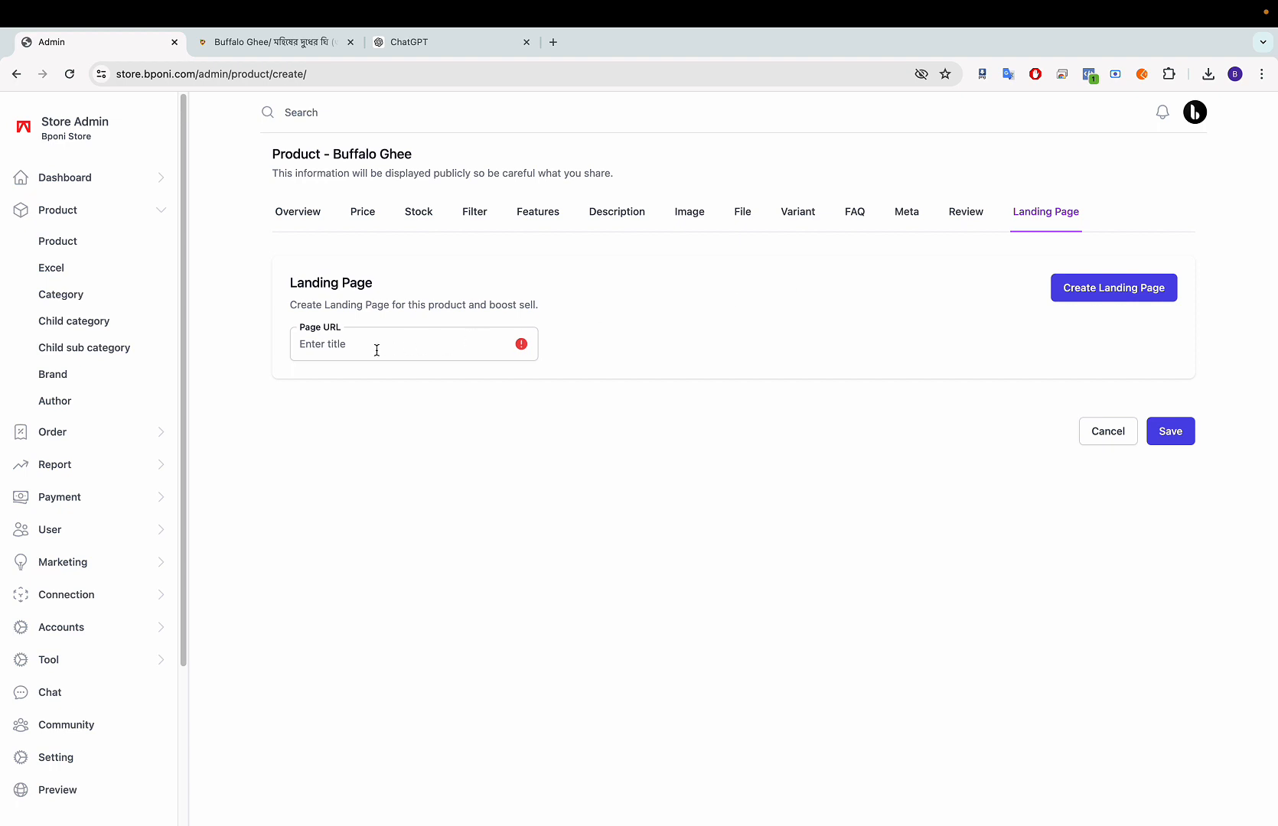
{"action": "left_click", "coordinate": [291, 211]}
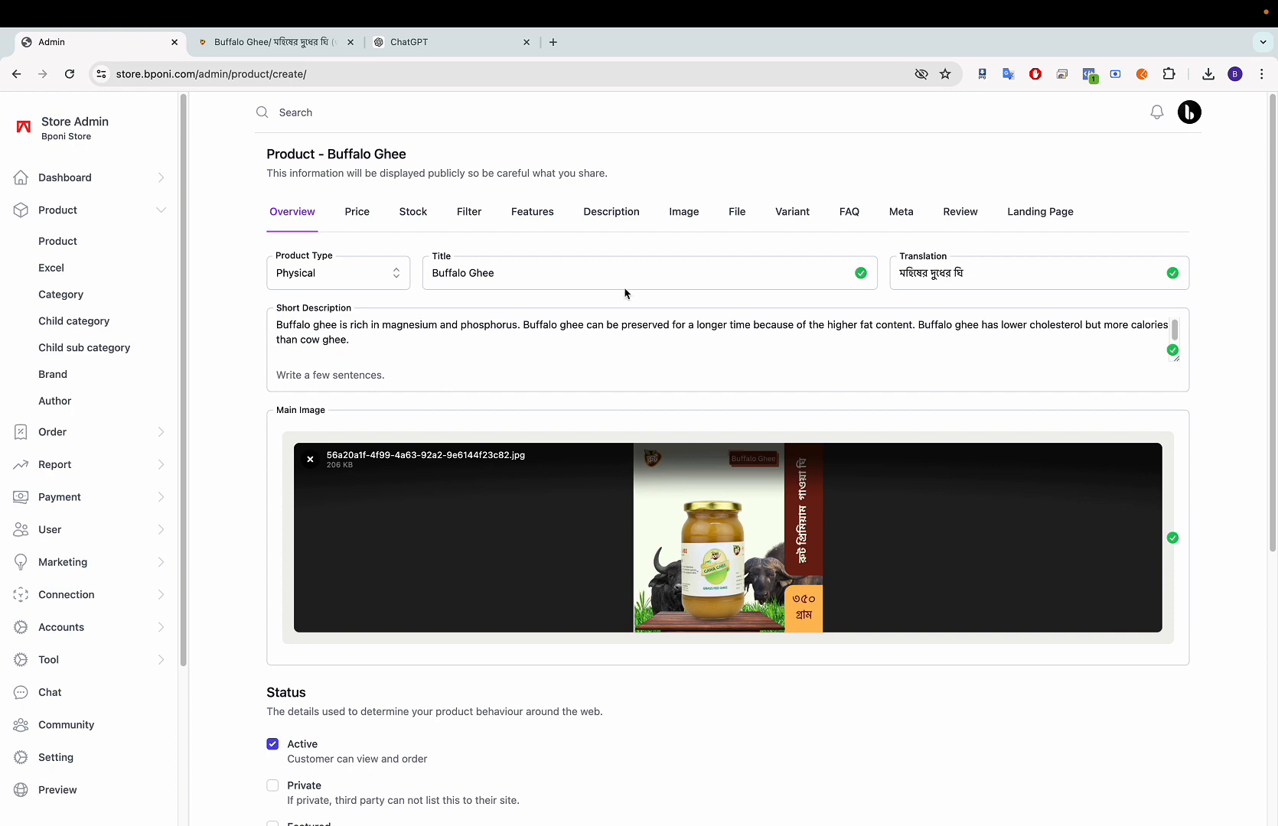
{"action": "scroll", "coordinate": [624, 293], "scroll_direction": "down", "scroll_amount": 6}
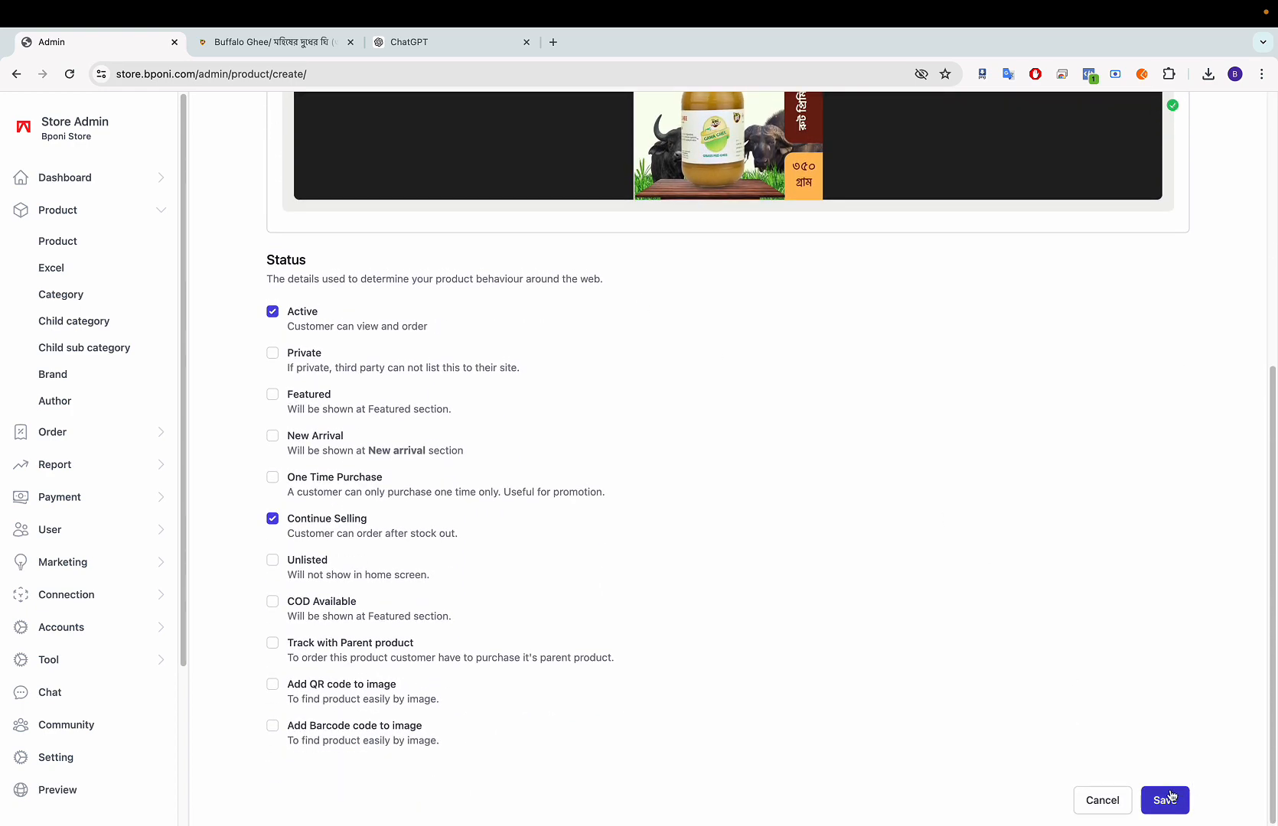
{"action": "left_click", "coordinate": [1164, 800]}
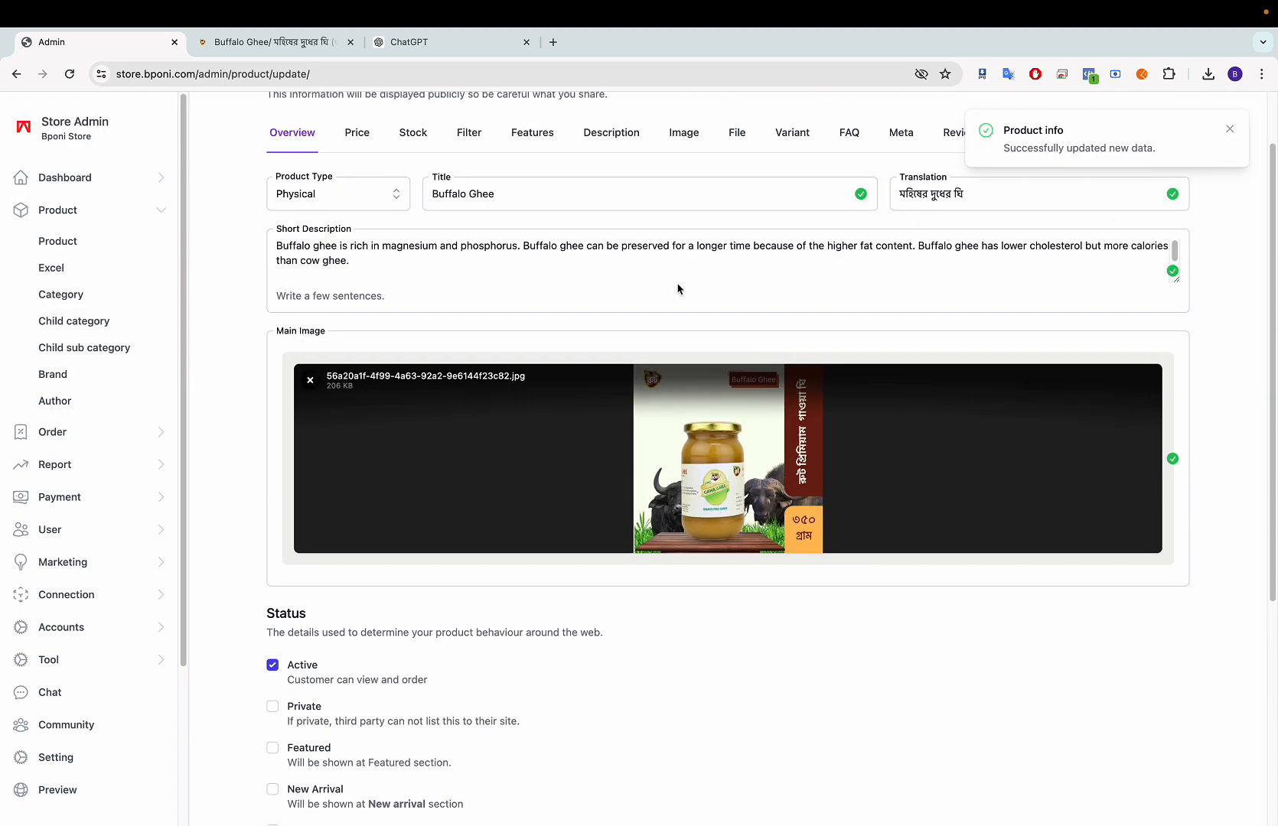
{"action": "scroll", "coordinate": [372, 249], "scroll_direction": "up", "scroll_amount": 2}
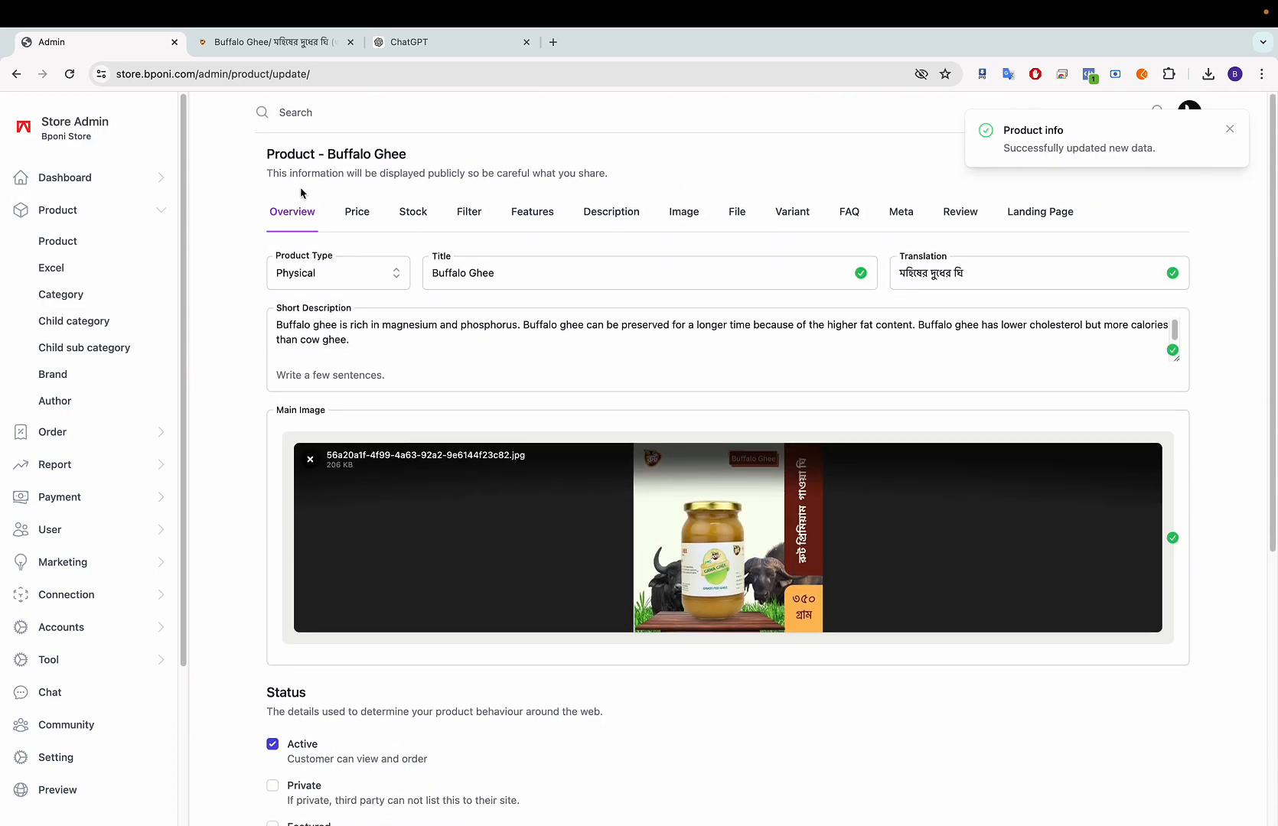
Step: Expand Buffalo Ghee in the product list, open its public storefront page and look through it
{"action": "left_click", "coordinate": [58, 240]}
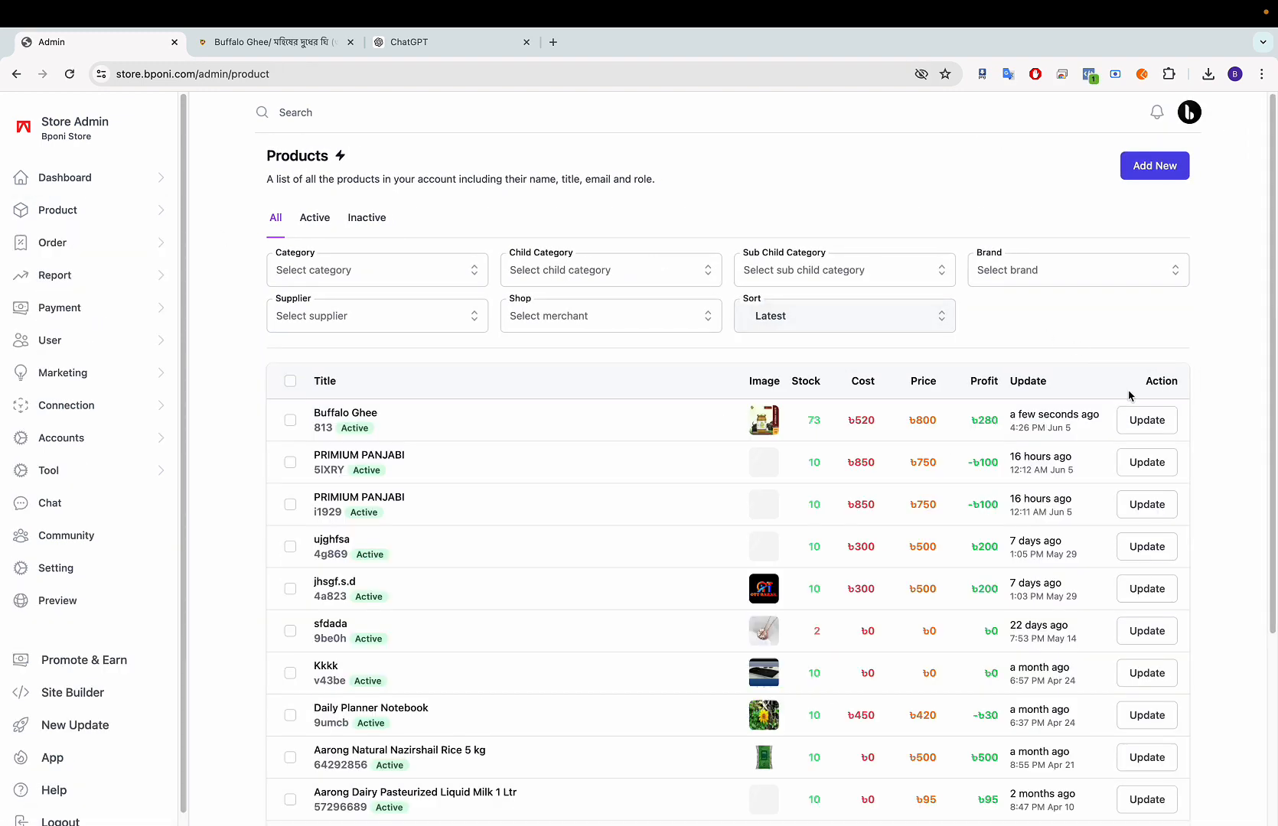
{"action": "left_click", "coordinate": [1157, 417]}
{"action": "left_click", "coordinate": [1074, 410]}
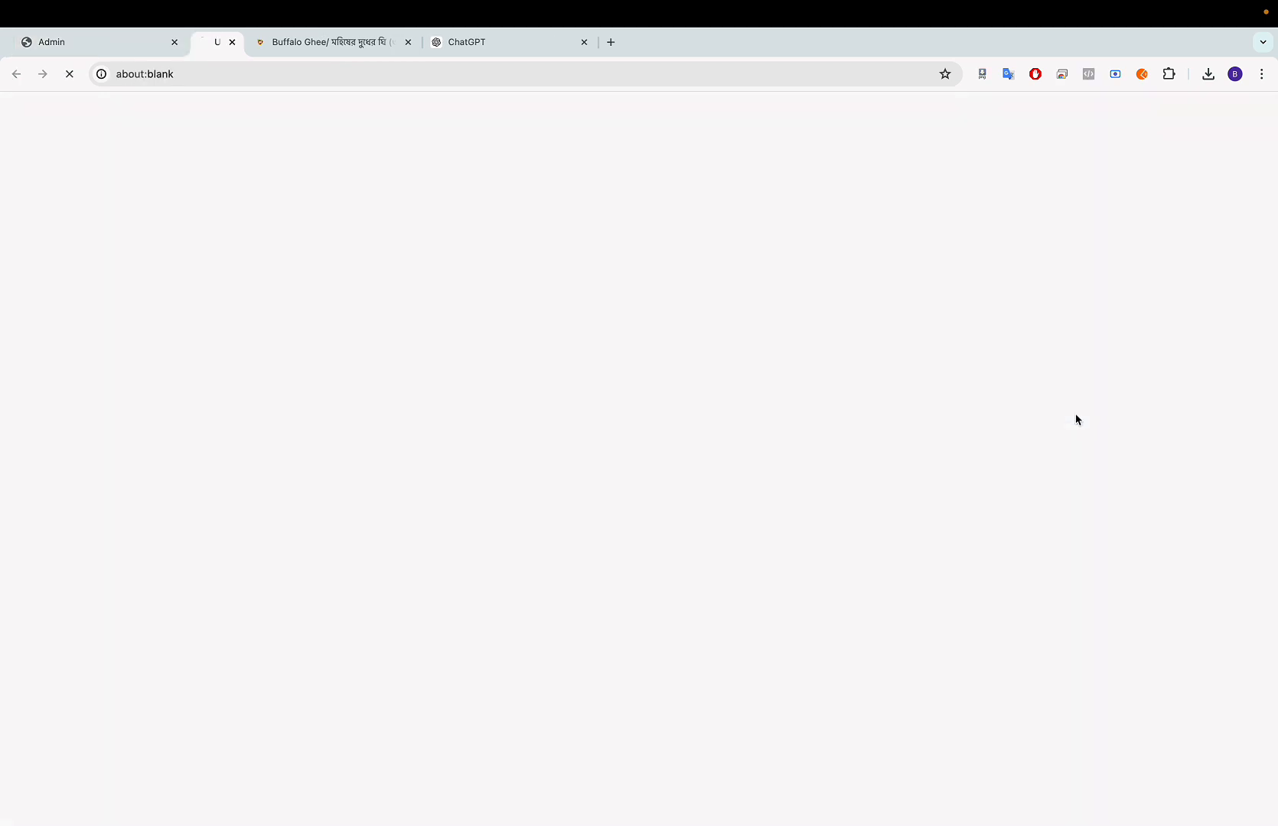
{"action": "scroll", "coordinate": [1075, 423], "scroll_direction": "down", "scroll_amount": 10}
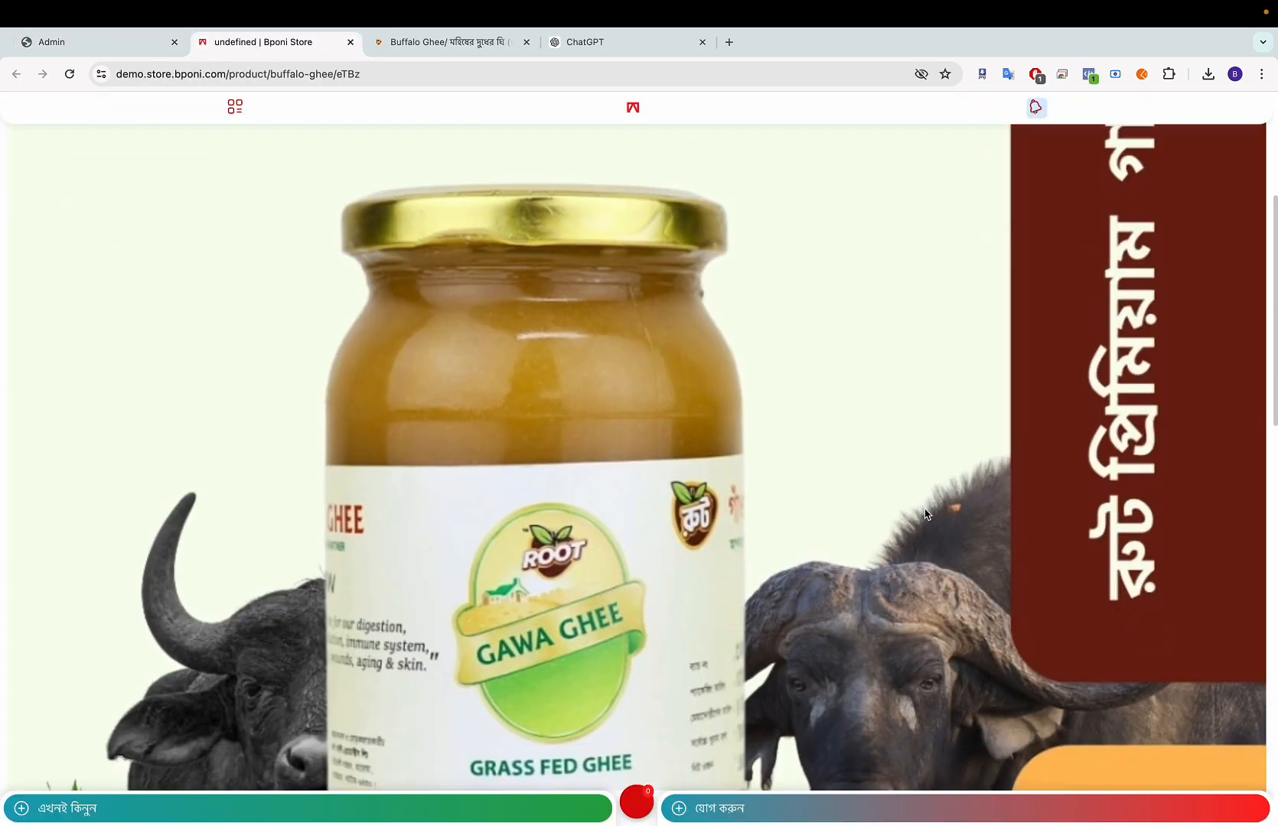
{"action": "scroll", "coordinate": [926, 514], "scroll_direction": "down", "scroll_amount": 3}
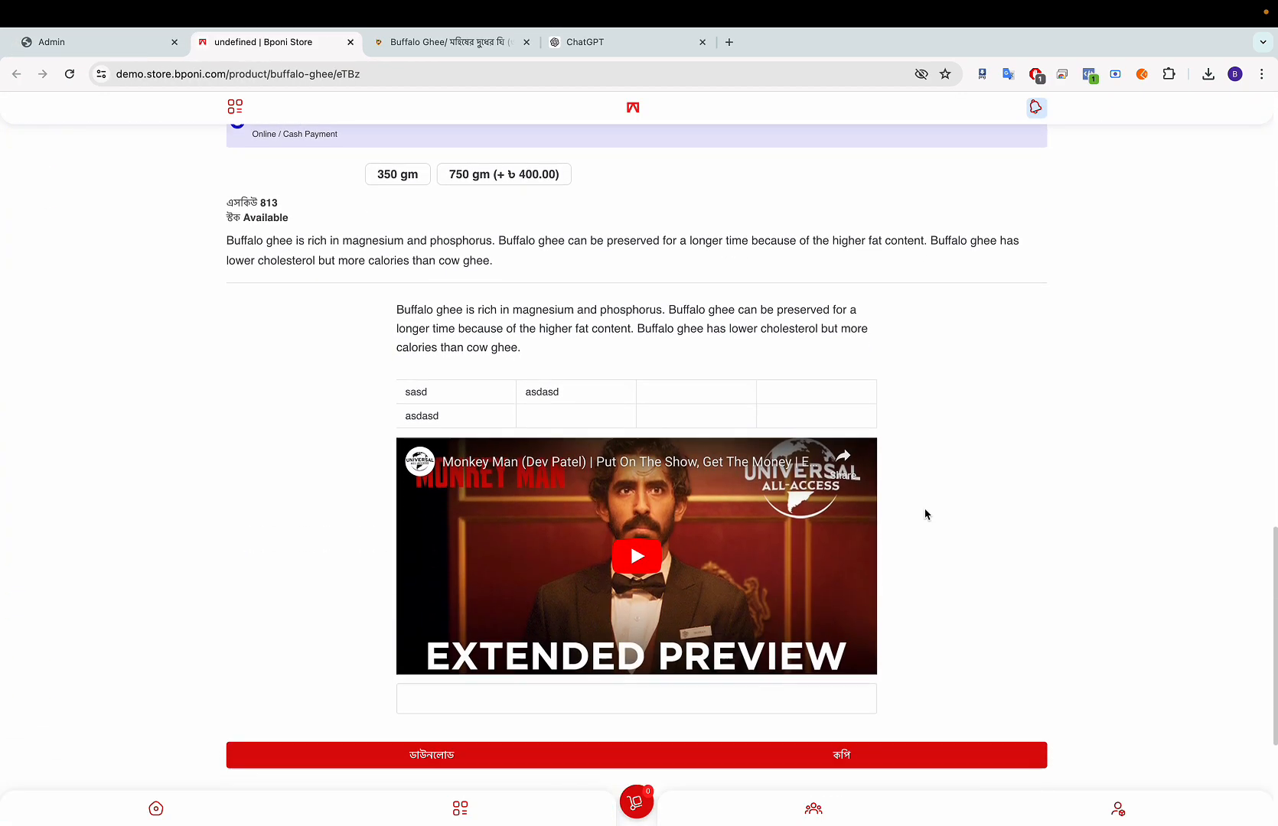
Step: Inspect the storefront page with the browser's developer tools in the iPhone XR mobile preview and reload it
{"action": "right_click", "coordinate": [925, 514]}
{"action": "left_click", "coordinate": [992, 795]}
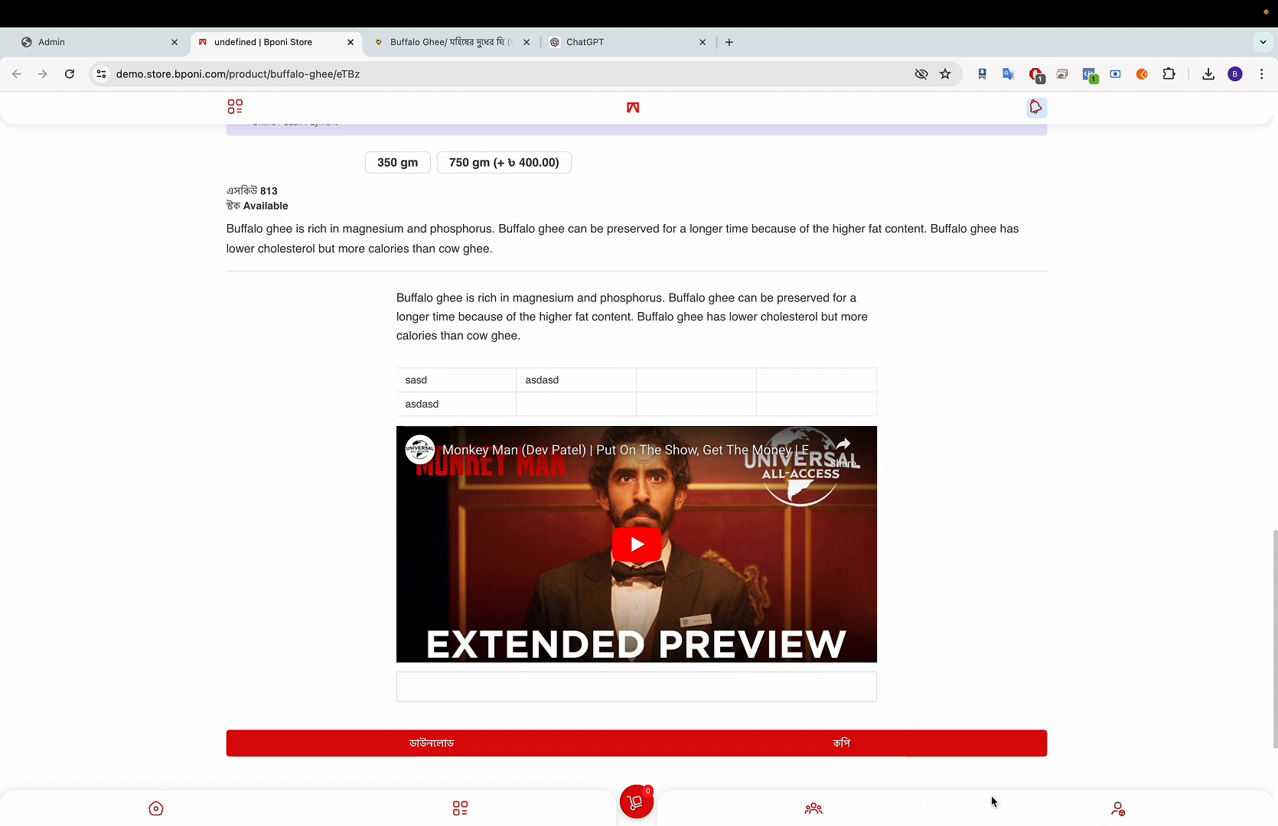
{"action": "scroll", "coordinate": [290, 459], "scroll_direction": "up", "scroll_amount": 10}
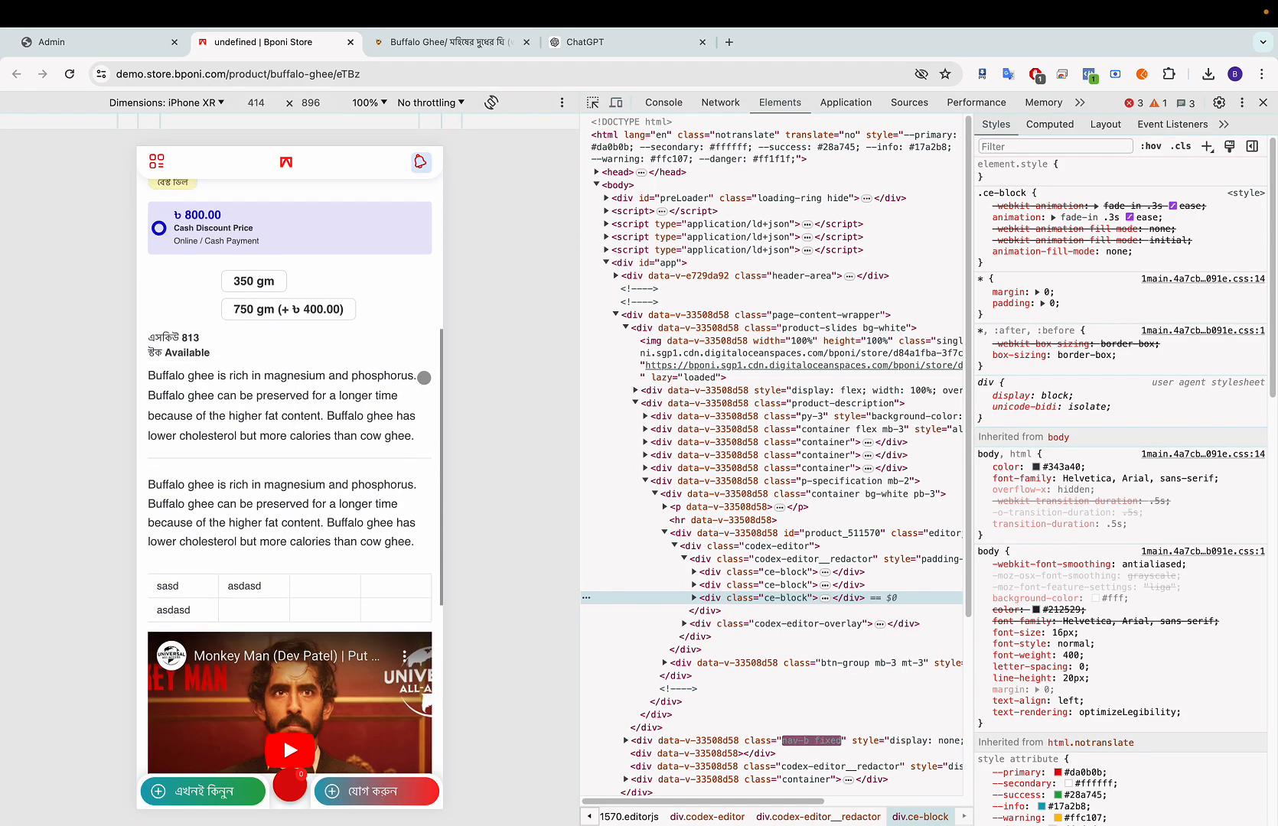
{"action": "key", "text": "super+r"}
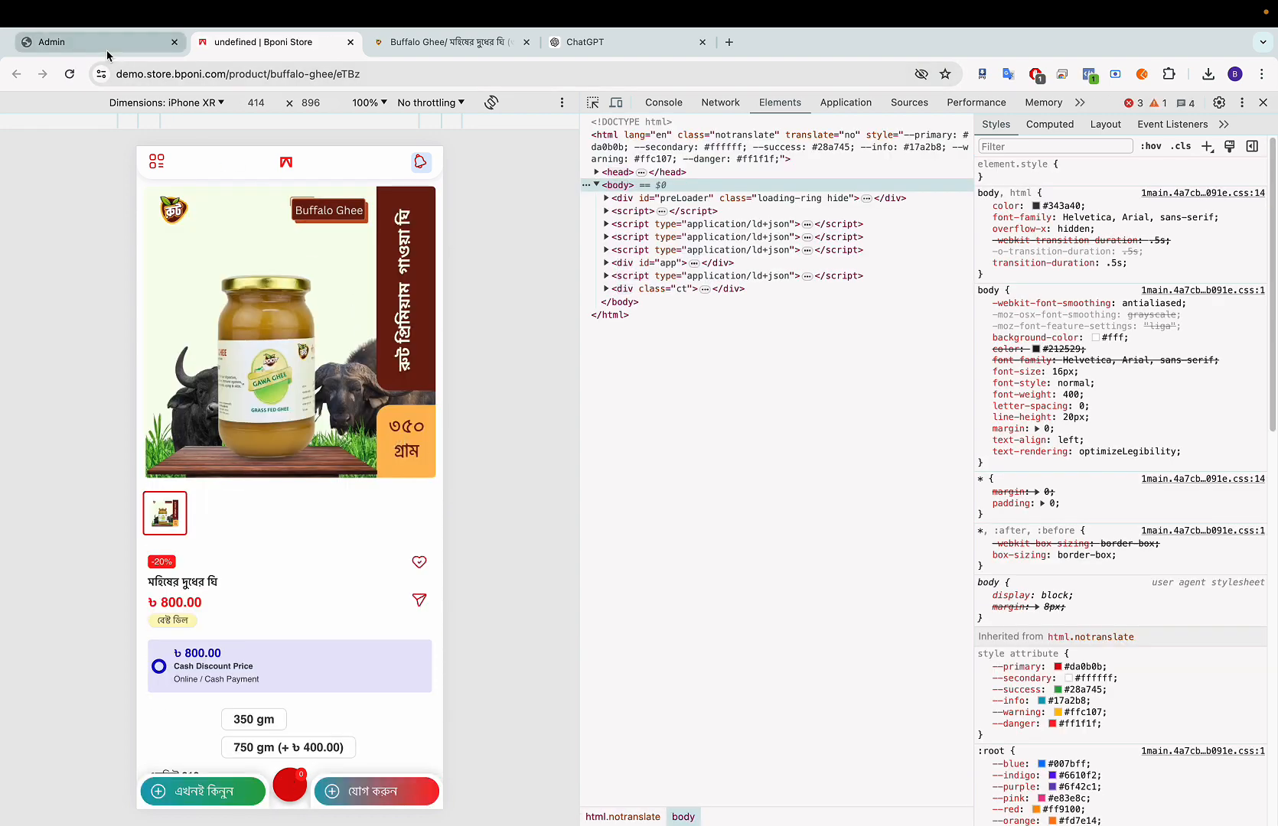
Step: Apply the Foodi theme to the store in the admin and return to the storefront product page
{"action": "left_click", "coordinate": [84, 42]}
{"action": "left_click", "coordinate": [49, 468]}
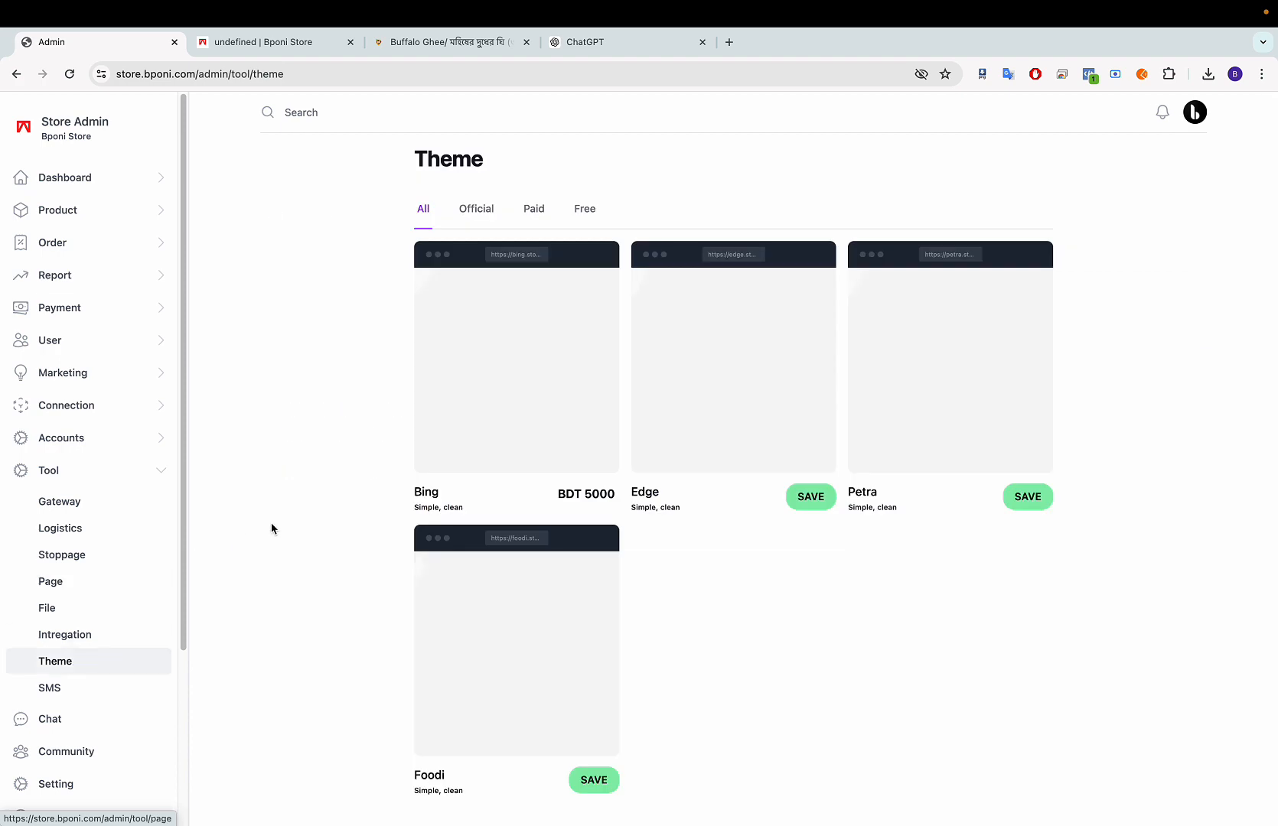
{"action": "left_click", "coordinate": [593, 781]}
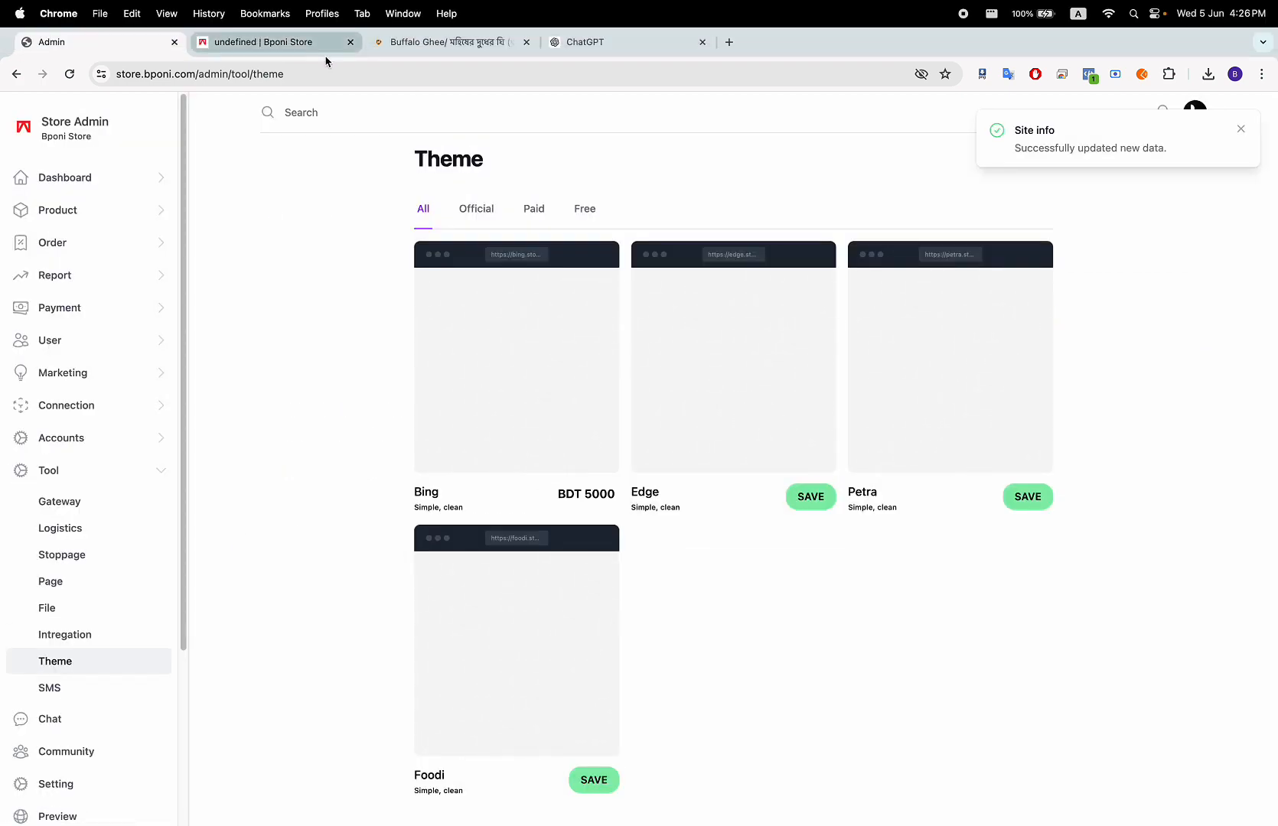
{"action": "left_click", "coordinate": [260, 42]}
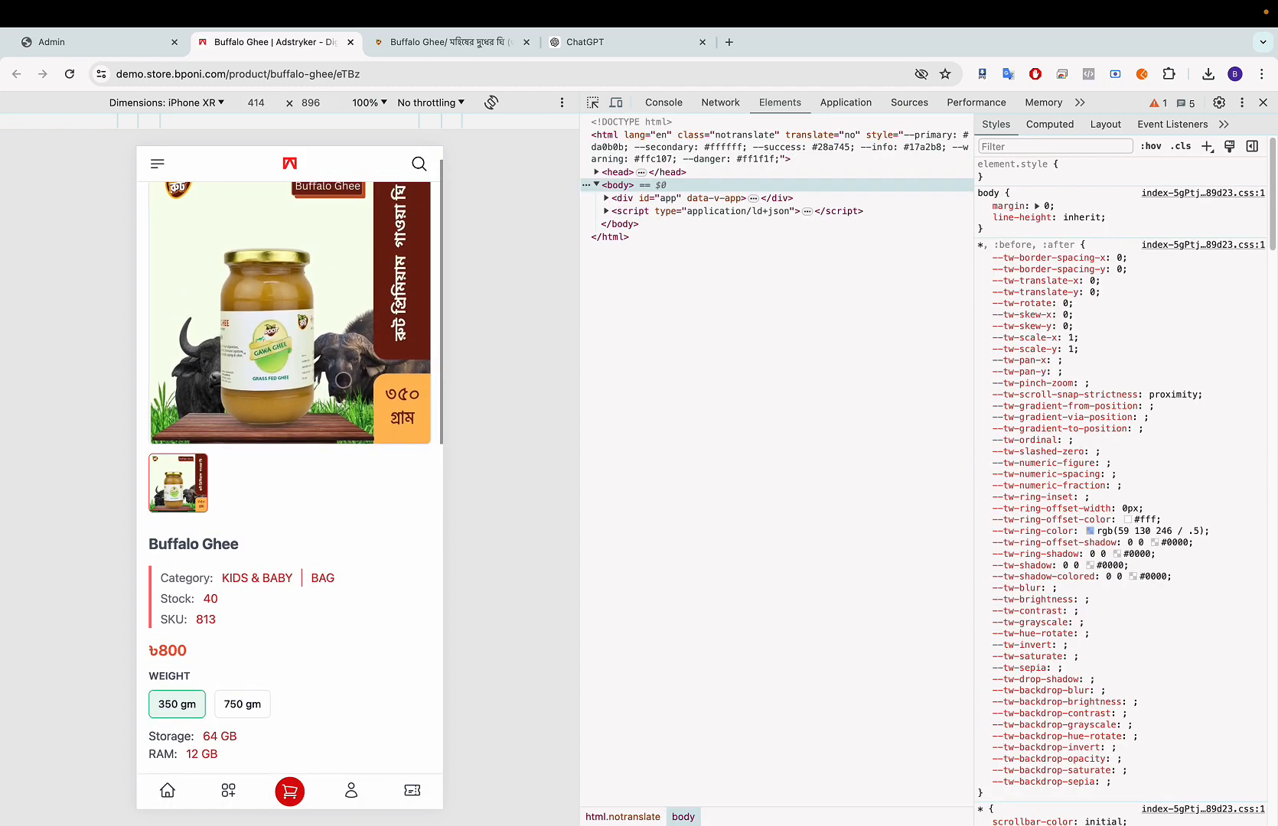
Step: Review the product page in the mobile preview and switch to the 750 gm weight to check its price
{"action": "scroll", "coordinate": [343, 381], "scroll_direction": "down", "scroll_amount": 1}
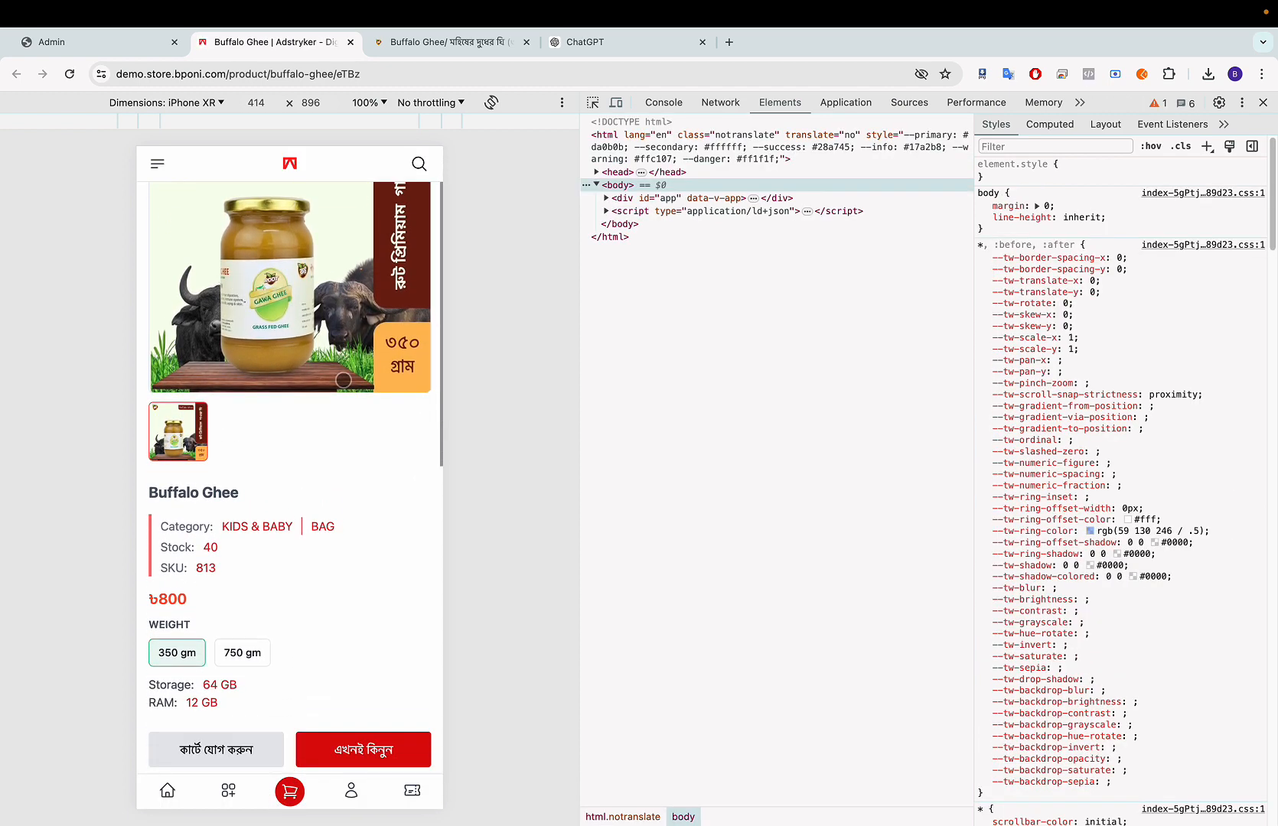
{"action": "scroll", "coordinate": [334, 347], "scroll_direction": "up", "scroll_amount": 1}
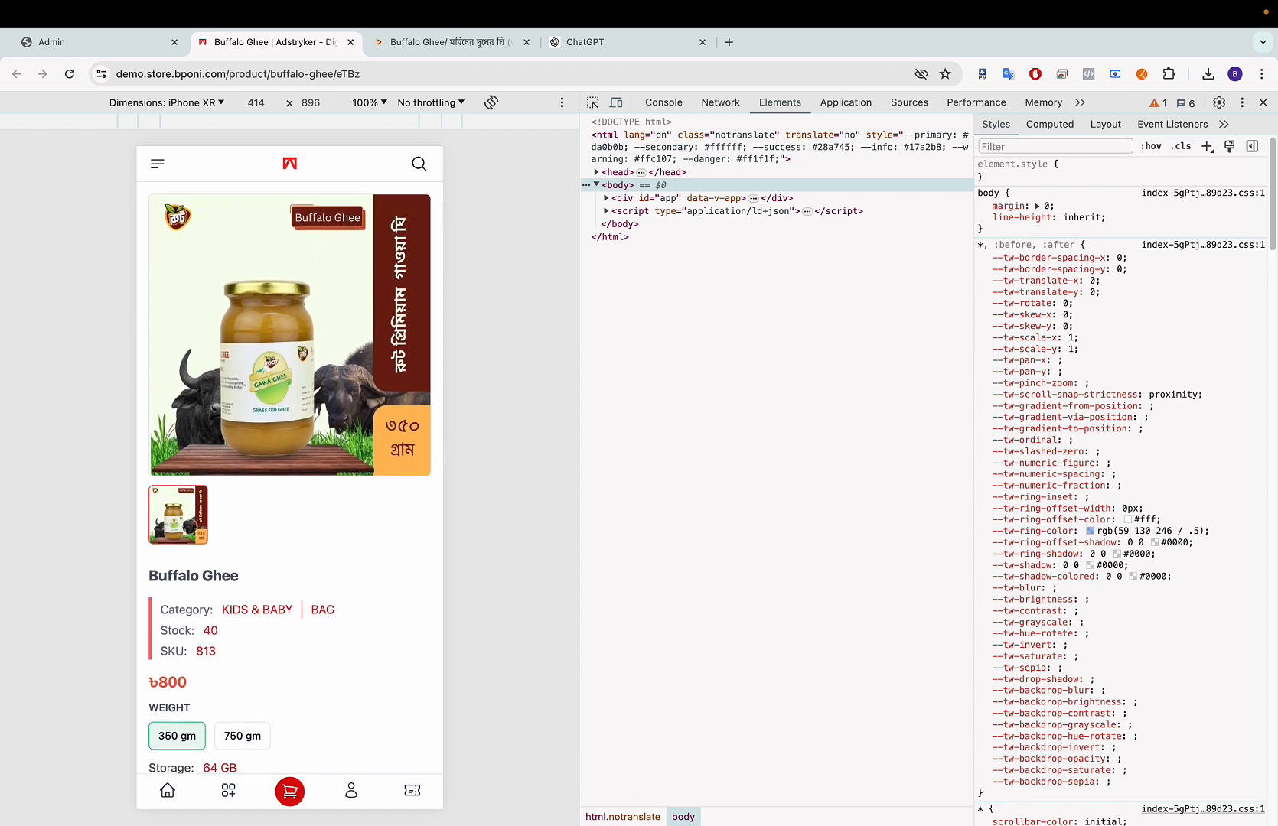
{"action": "scroll", "coordinate": [180, 536], "scroll_direction": "down", "scroll_amount": 1}
{"action": "scroll", "coordinate": [174, 541], "scroll_direction": "down", "scroll_amount": 1}
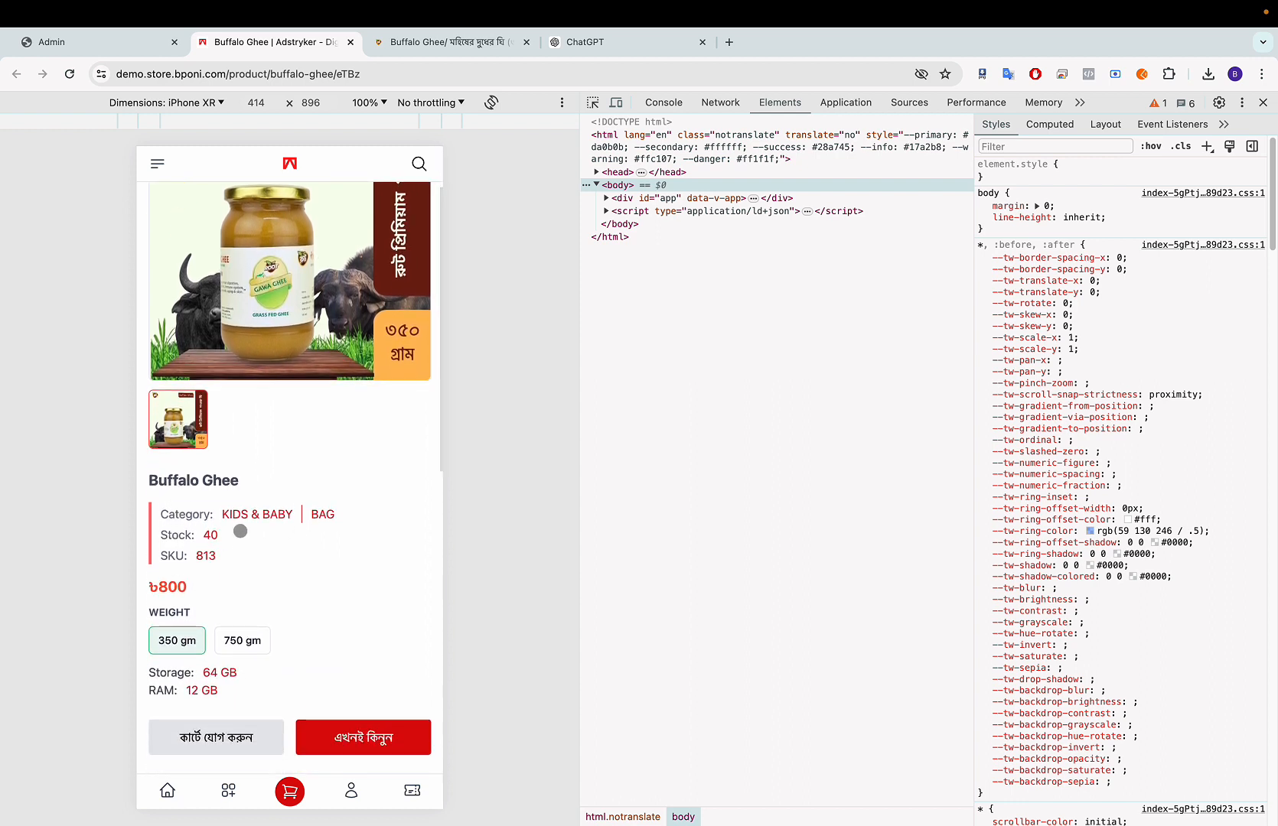
{"action": "scroll", "coordinate": [219, 558], "scroll_direction": "down", "scroll_amount": 2}
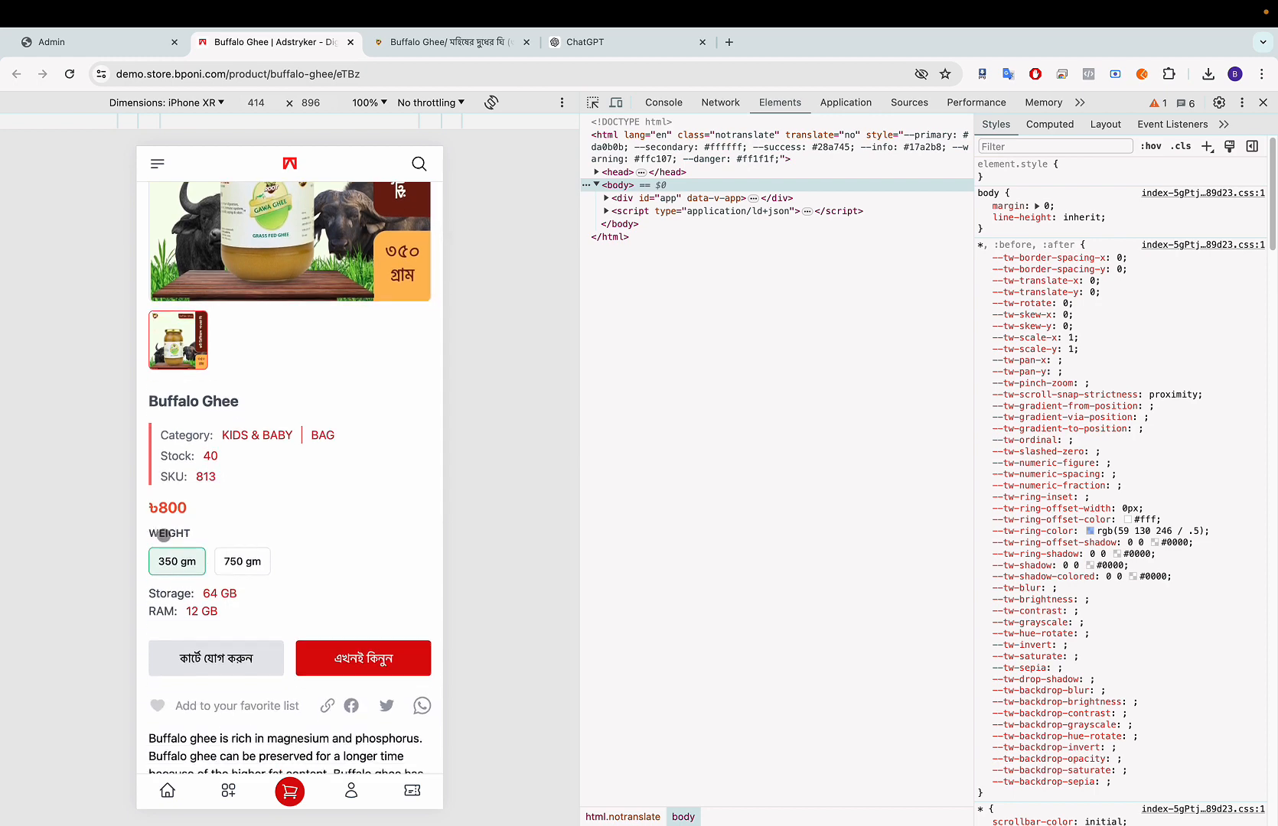
{"action": "left_click", "coordinate": [233, 570]}
{"action": "scroll", "coordinate": [211, 340], "scroll_direction": "up", "scroll_amount": 1}
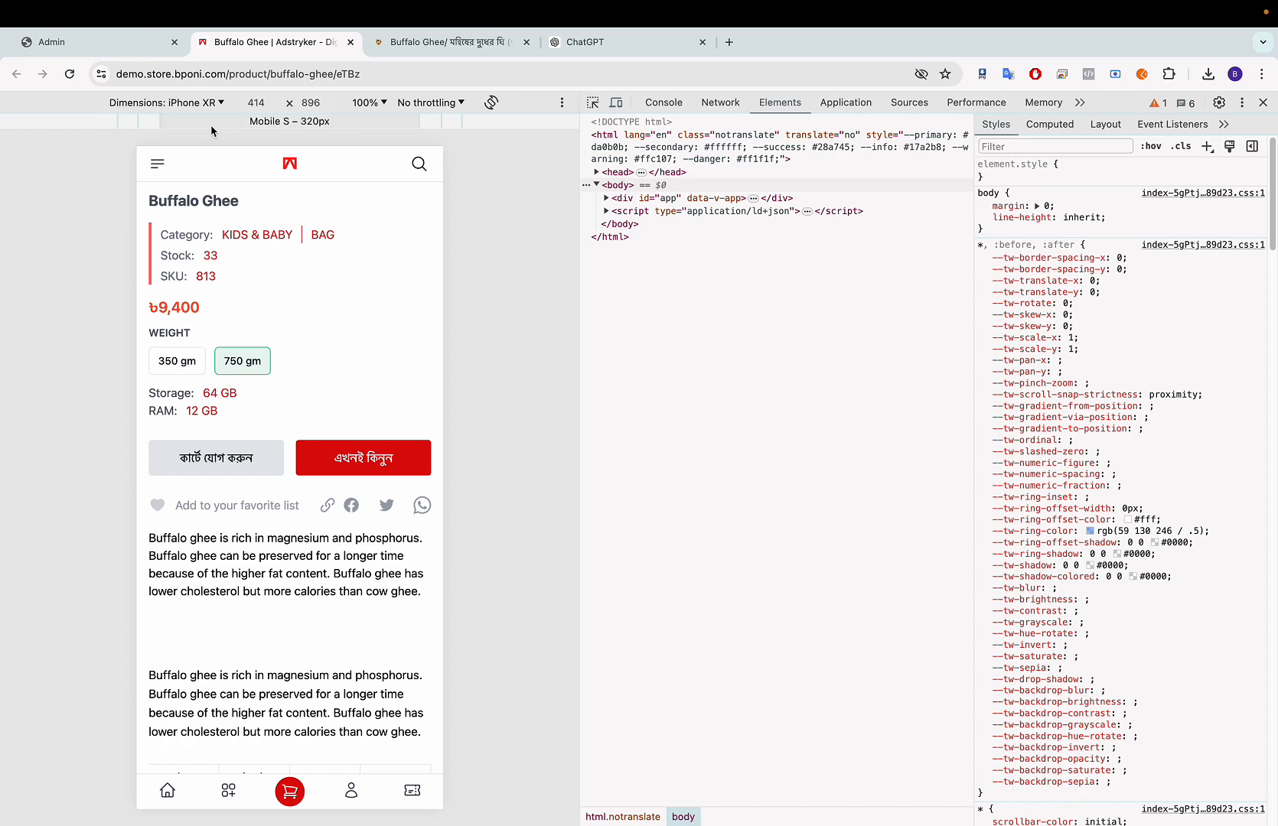
Step: Open Buffalo Ghee's variants from the admin product list and check the 750 gm variant's price
{"action": "left_click", "coordinate": [117, 49]}
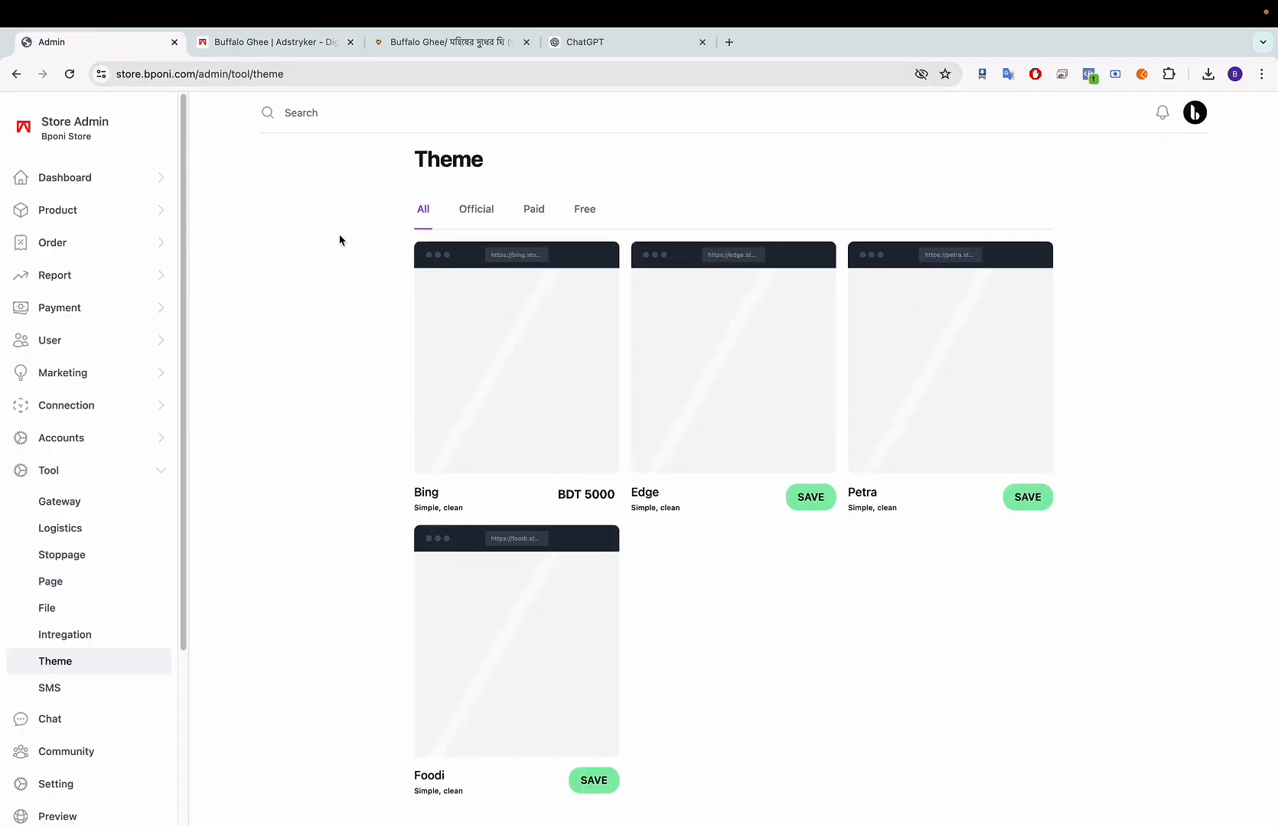
{"action": "left_click", "coordinate": [55, 214]}
{"action": "left_click", "coordinate": [60, 243]}
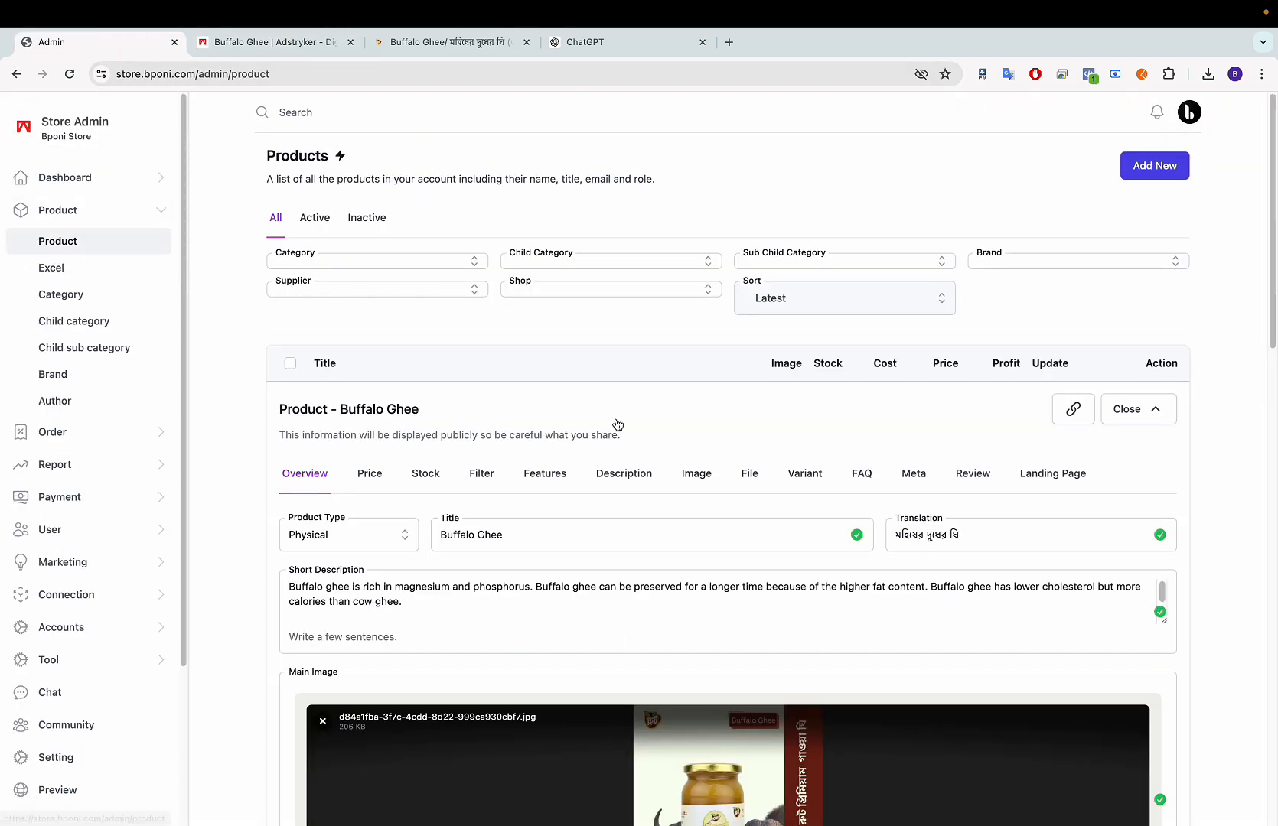
{"action": "left_click", "coordinate": [815, 483]}
{"action": "scroll", "coordinate": [813, 485], "scroll_direction": "down", "scroll_amount": 5}
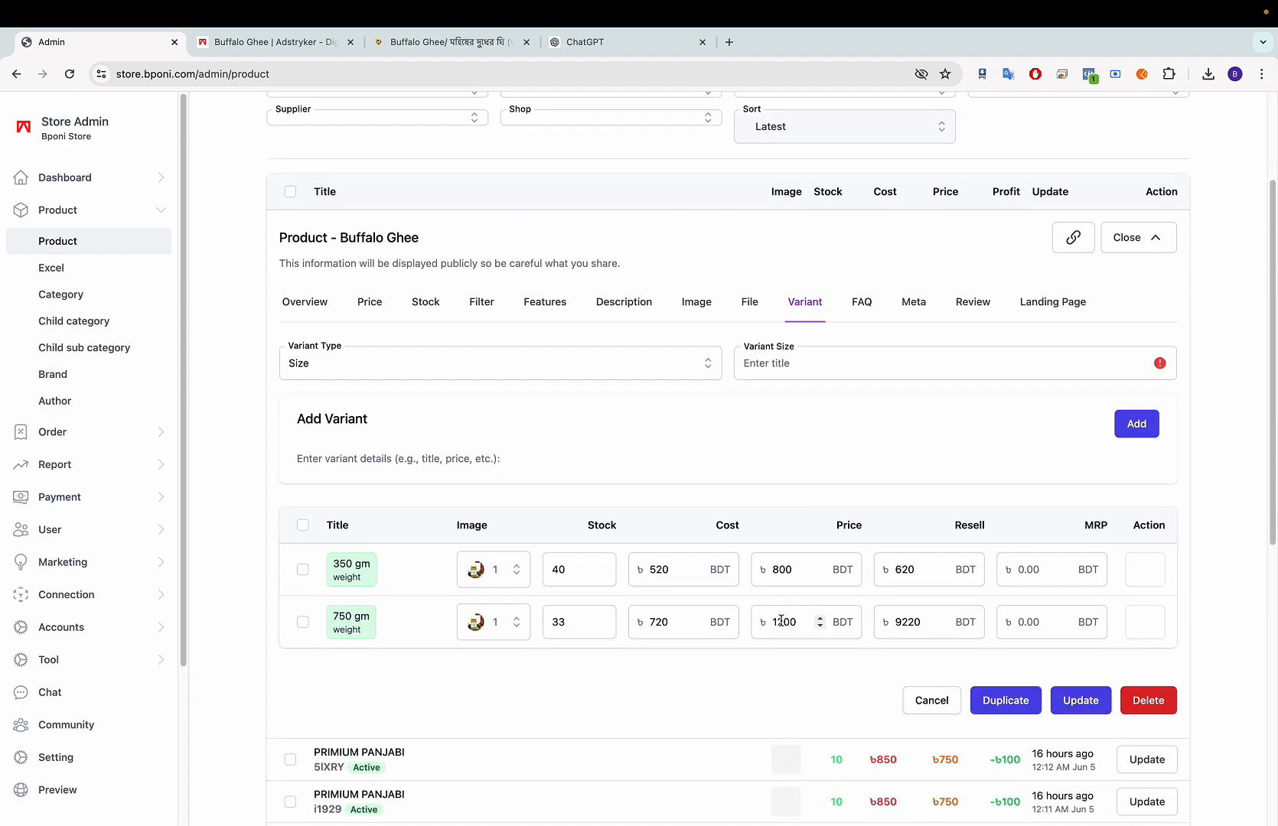
{"action": "double_click", "coordinate": [780, 622]}
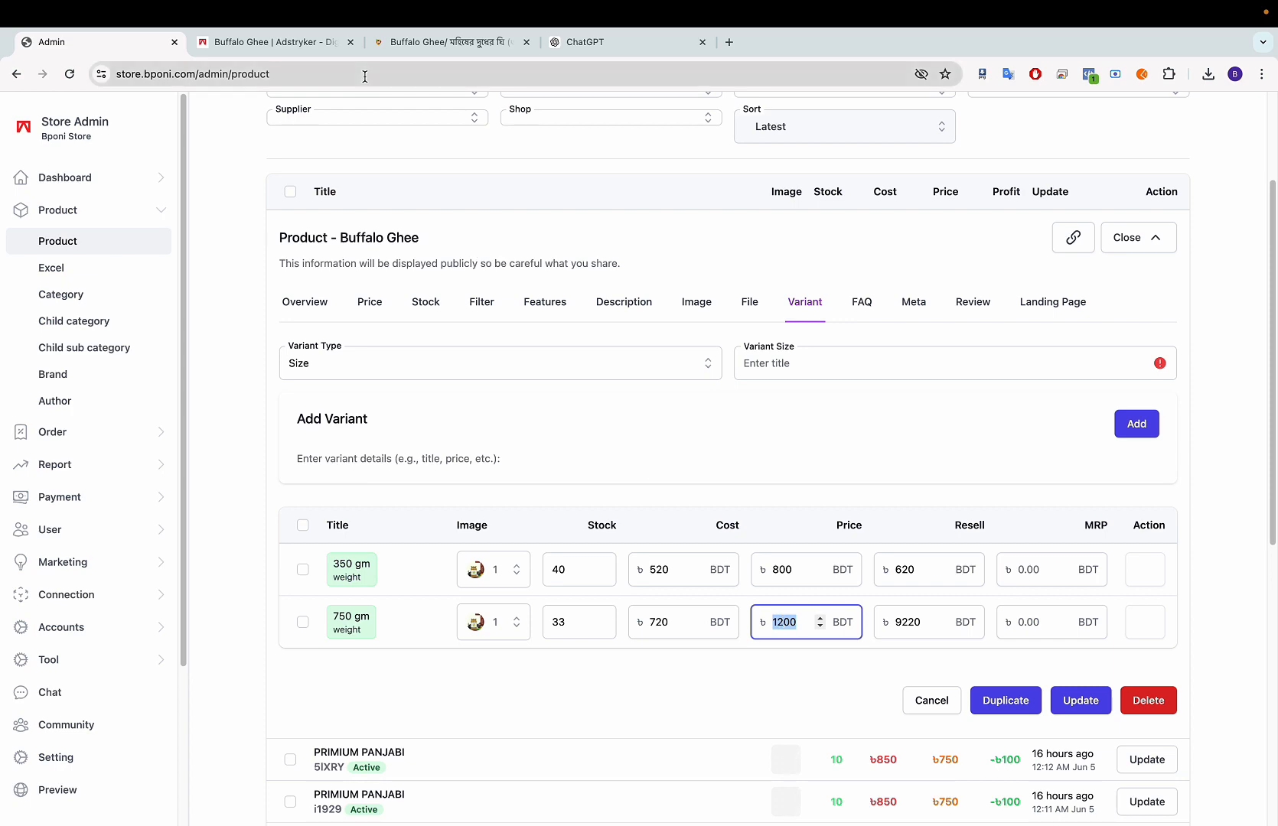
Step: Reload the storefront product page and examine its details, weight options, descriptions, table and embedded video
{"action": "left_click", "coordinate": [303, 52]}
{"action": "key", "text": "super+r"}
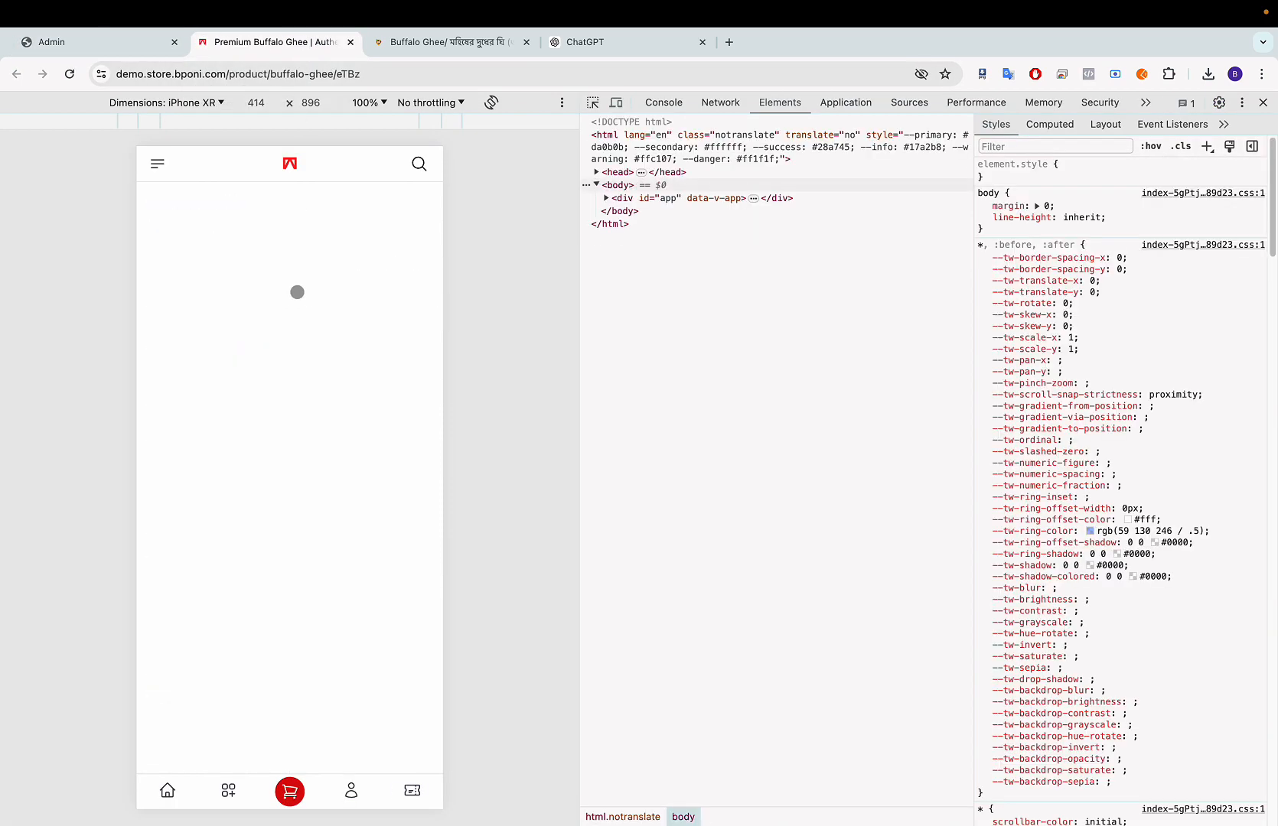
{"action": "scroll", "coordinate": [296, 318], "scroll_direction": "down", "scroll_amount": 4}
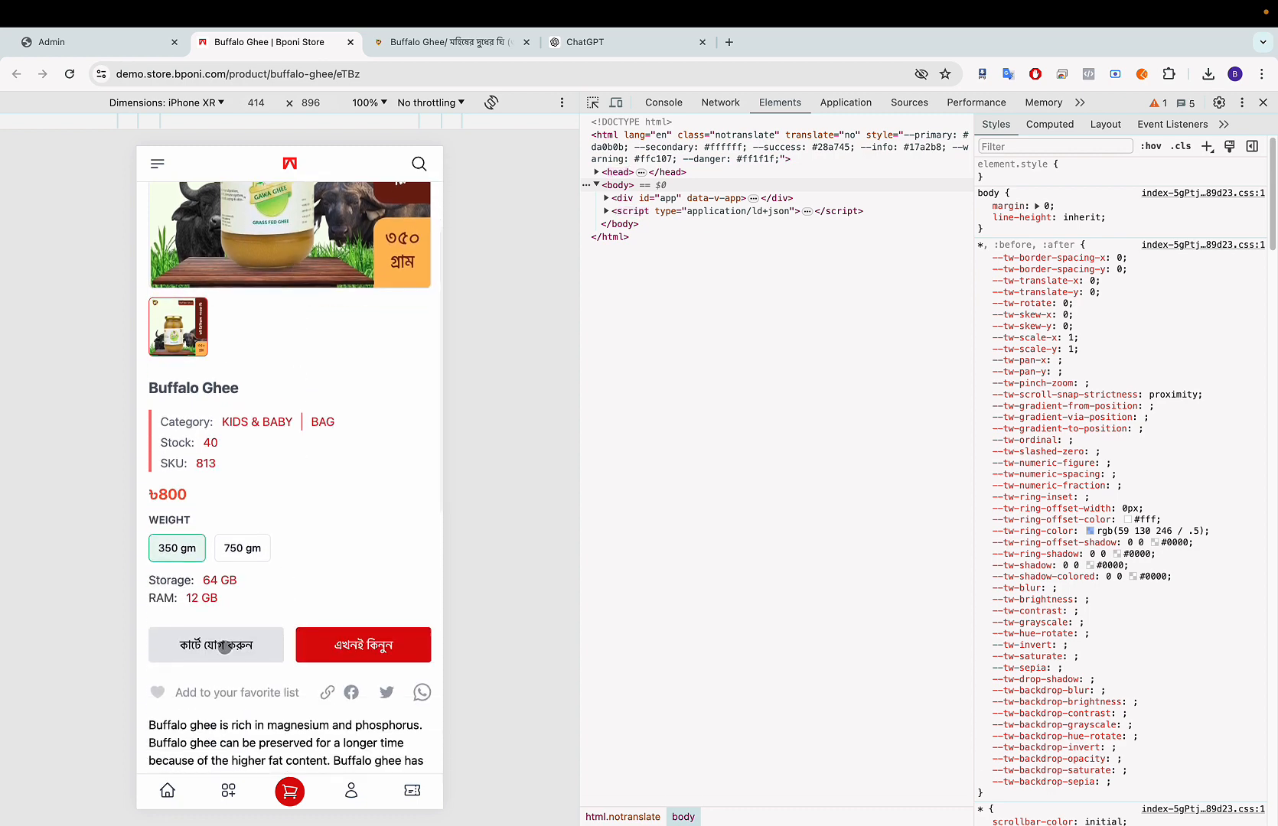
{"action": "scroll", "coordinate": [208, 537], "scroll_direction": "up", "scroll_amount": 4}
{"action": "scroll", "coordinate": [228, 523], "scroll_direction": "down", "scroll_amount": 3}
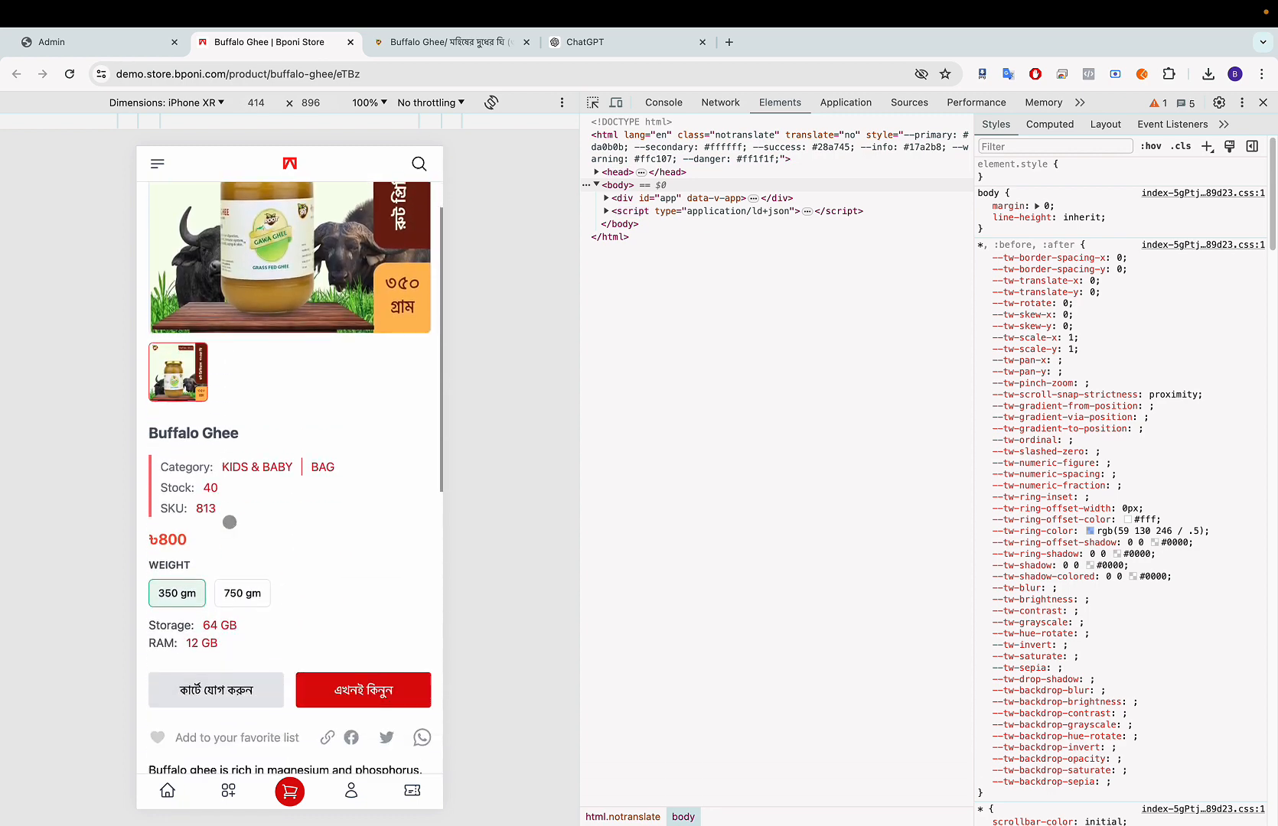
{"action": "scroll", "coordinate": [225, 435], "scroll_direction": "down", "scroll_amount": 6}
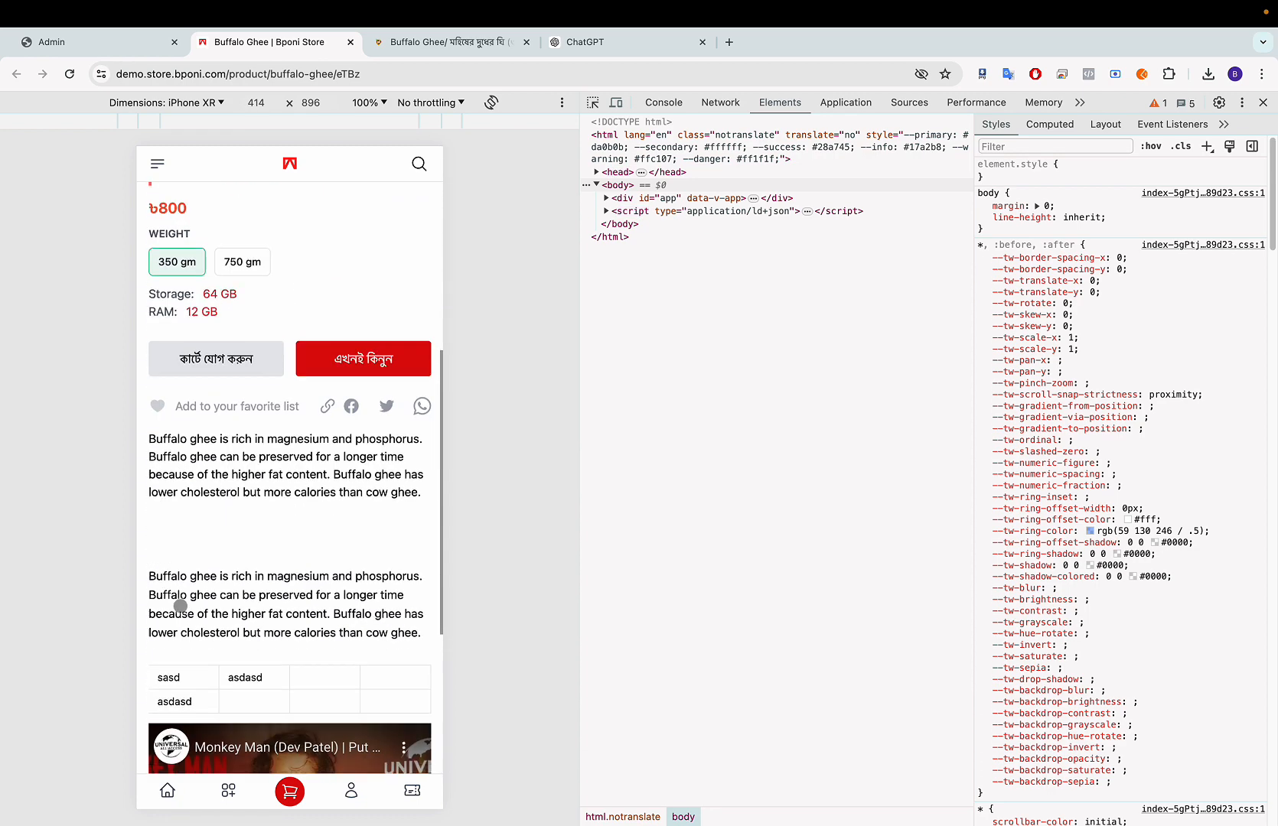
{"action": "scroll", "coordinate": [207, 645], "scroll_direction": "down", "scroll_amount": 2}
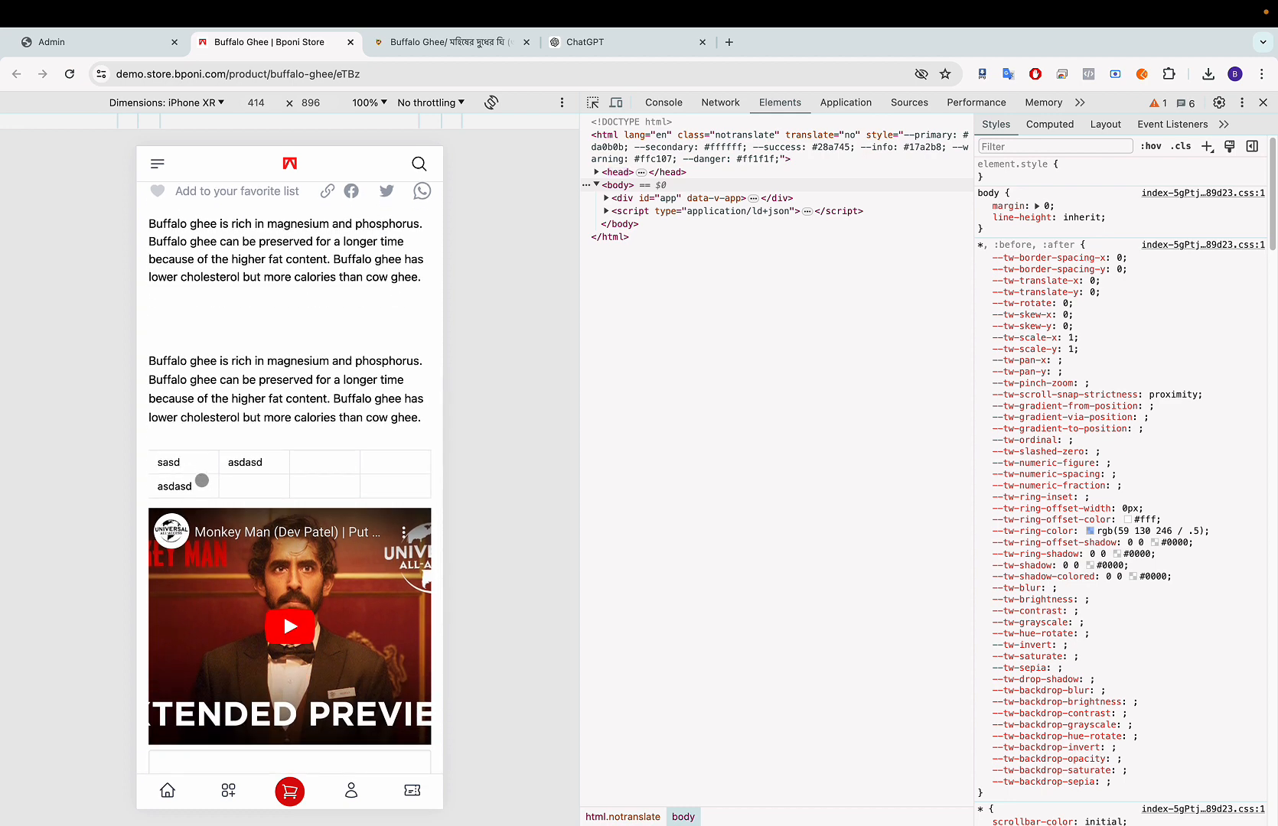
{"action": "scroll", "coordinate": [208, 474], "scroll_direction": "up", "scroll_amount": 5}
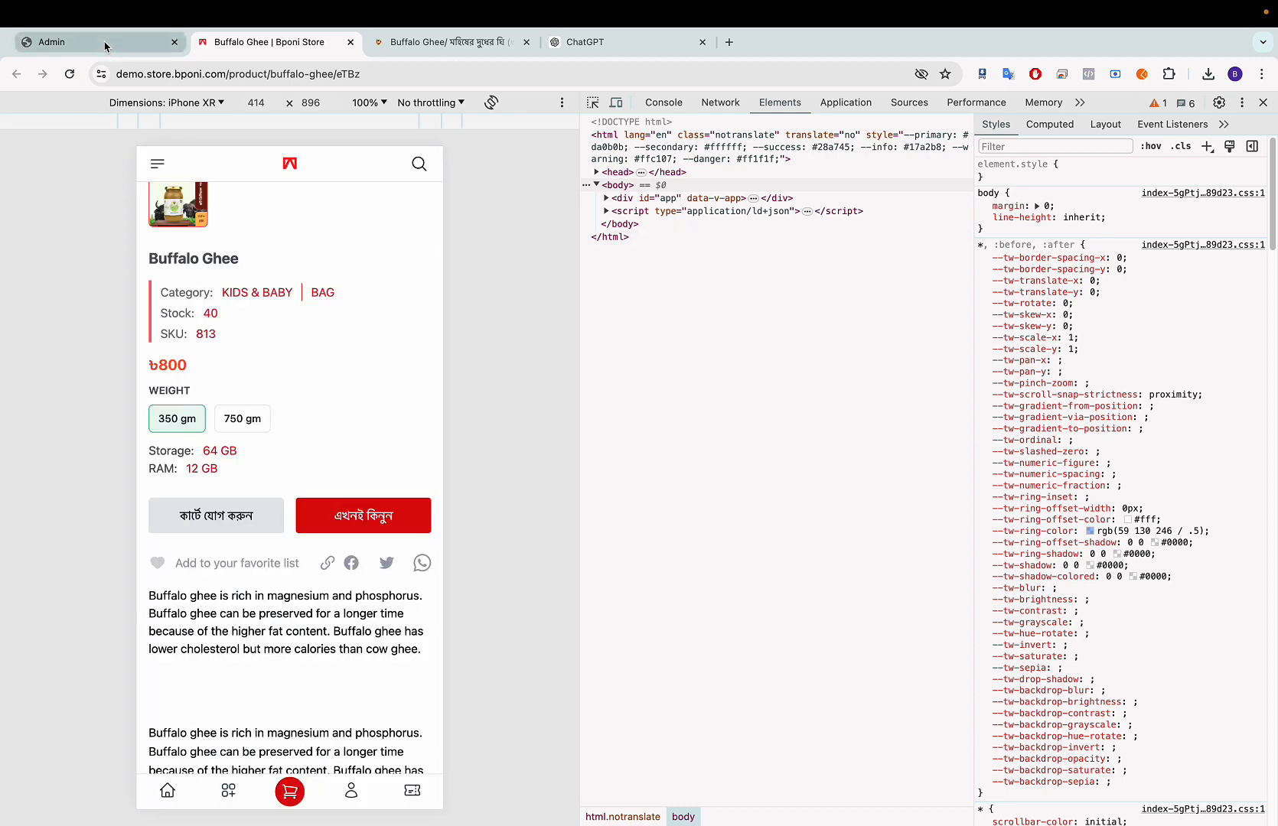
Step: Reopen Buffalo Ghee for updating in the store admin and review its overview details, main image and status options
{"action": "left_click", "coordinate": [103, 45]}
{"action": "scroll", "coordinate": [593, 278], "scroll_direction": "up", "scroll_amount": 3}
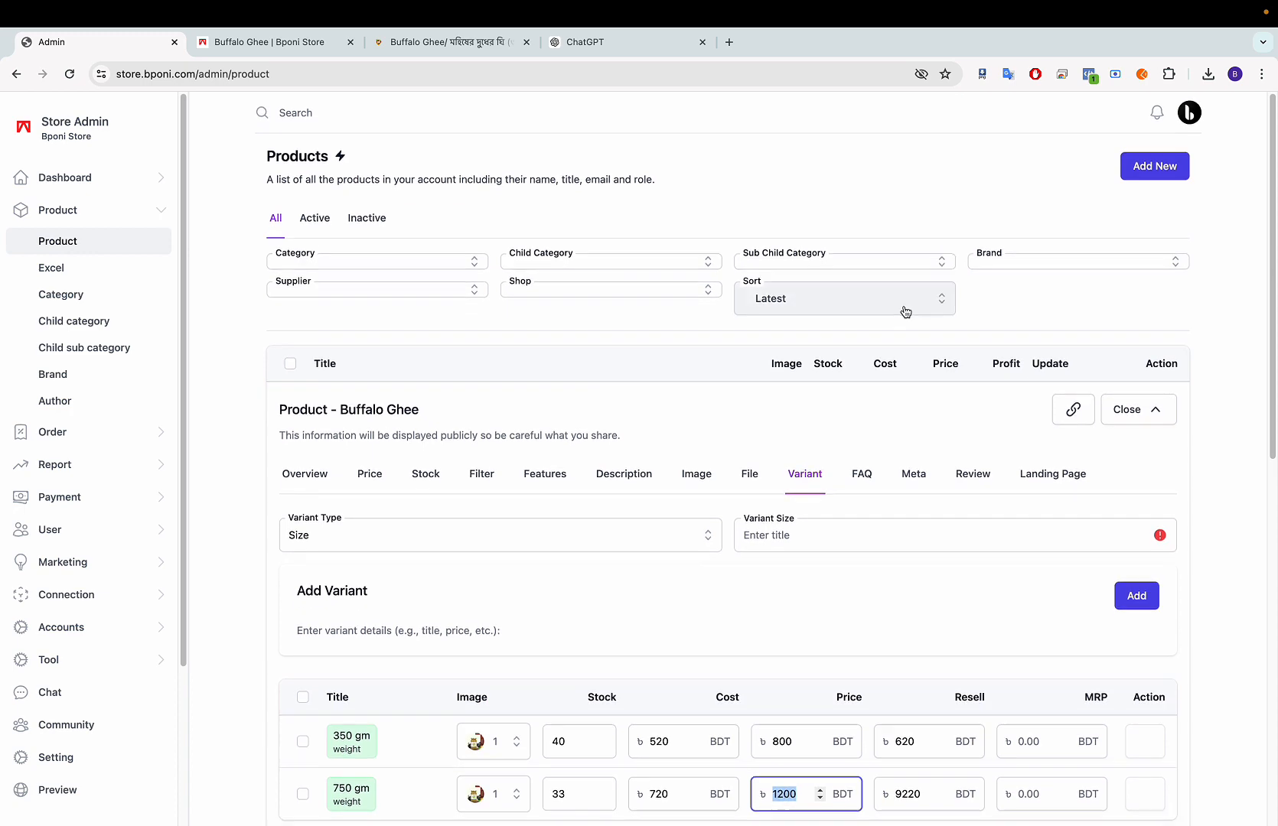
{"action": "left_click", "coordinate": [1142, 419]}
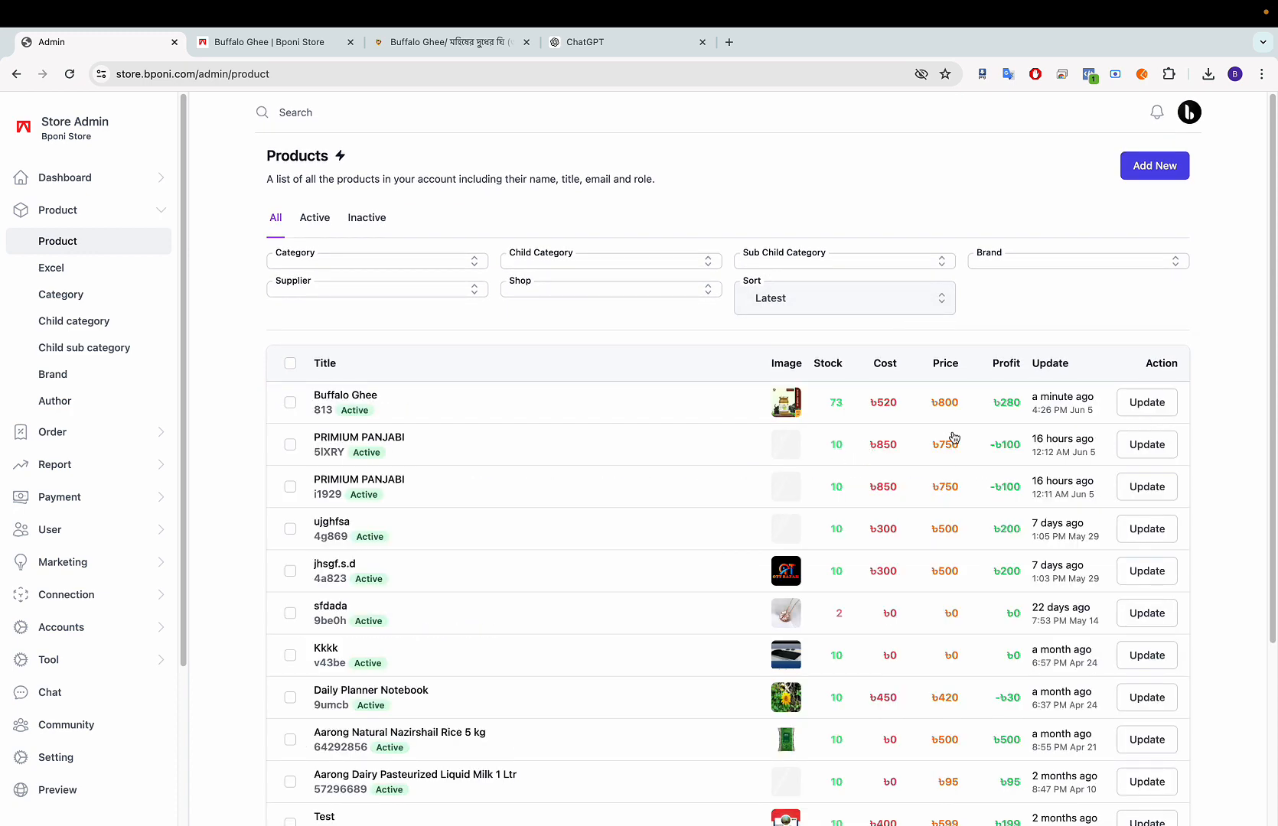
{"action": "left_click", "coordinate": [1147, 402]}
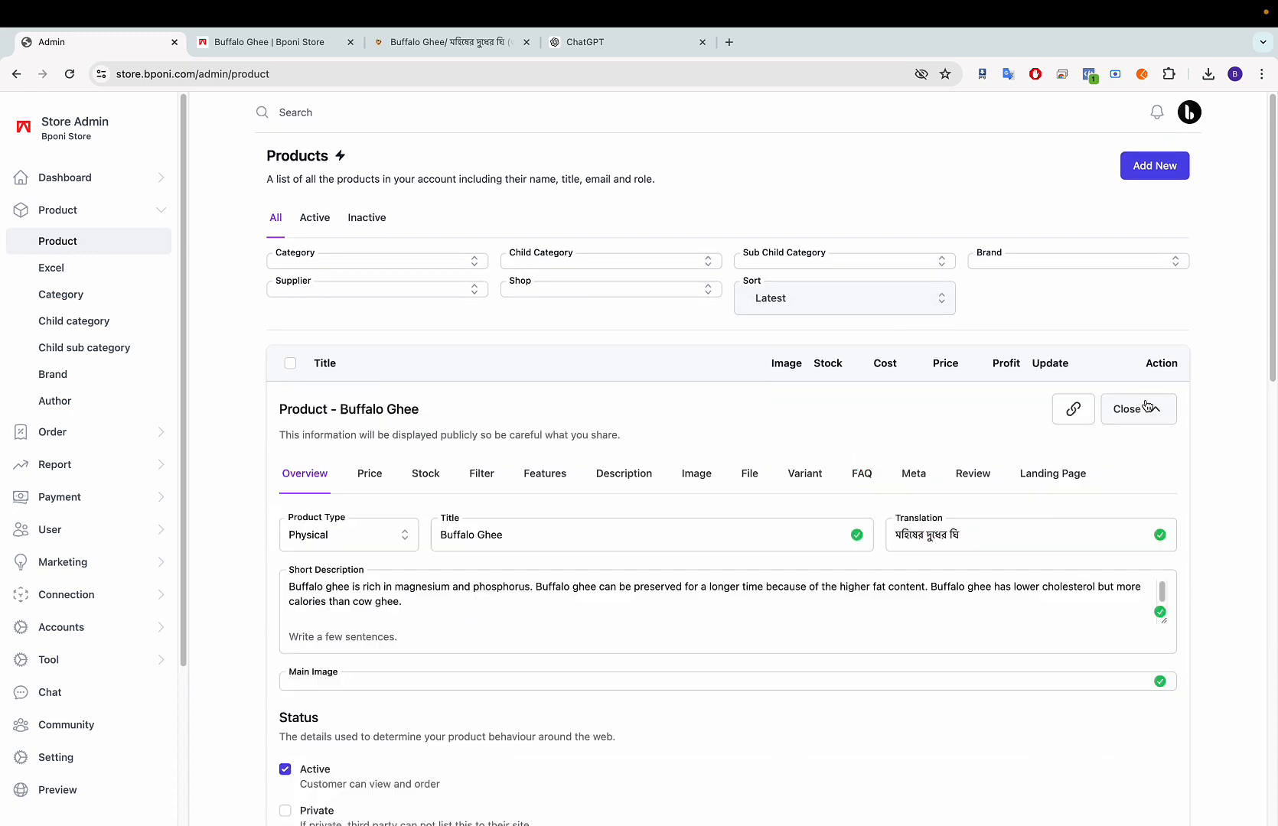
{"action": "scroll", "coordinate": [820, 406], "scroll_direction": "down", "scroll_amount": 2}
{"action": "scroll", "coordinate": [819, 406], "scroll_direction": "down", "scroll_amount": 3}
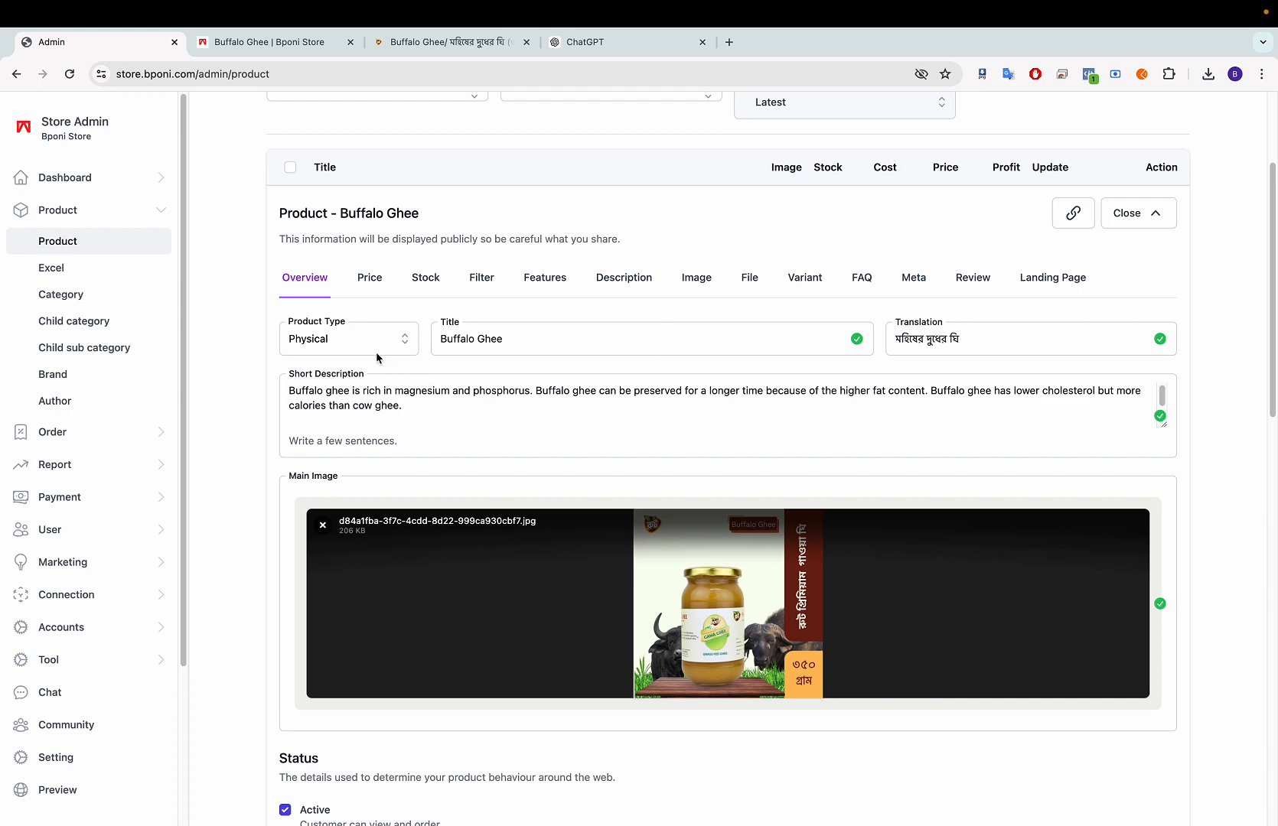
{"action": "scroll", "coordinate": [375, 357], "scroll_direction": "down", "scroll_amount": 4}
{"action": "scroll", "coordinate": [368, 622], "scroll_direction": "up", "scroll_amount": 2}
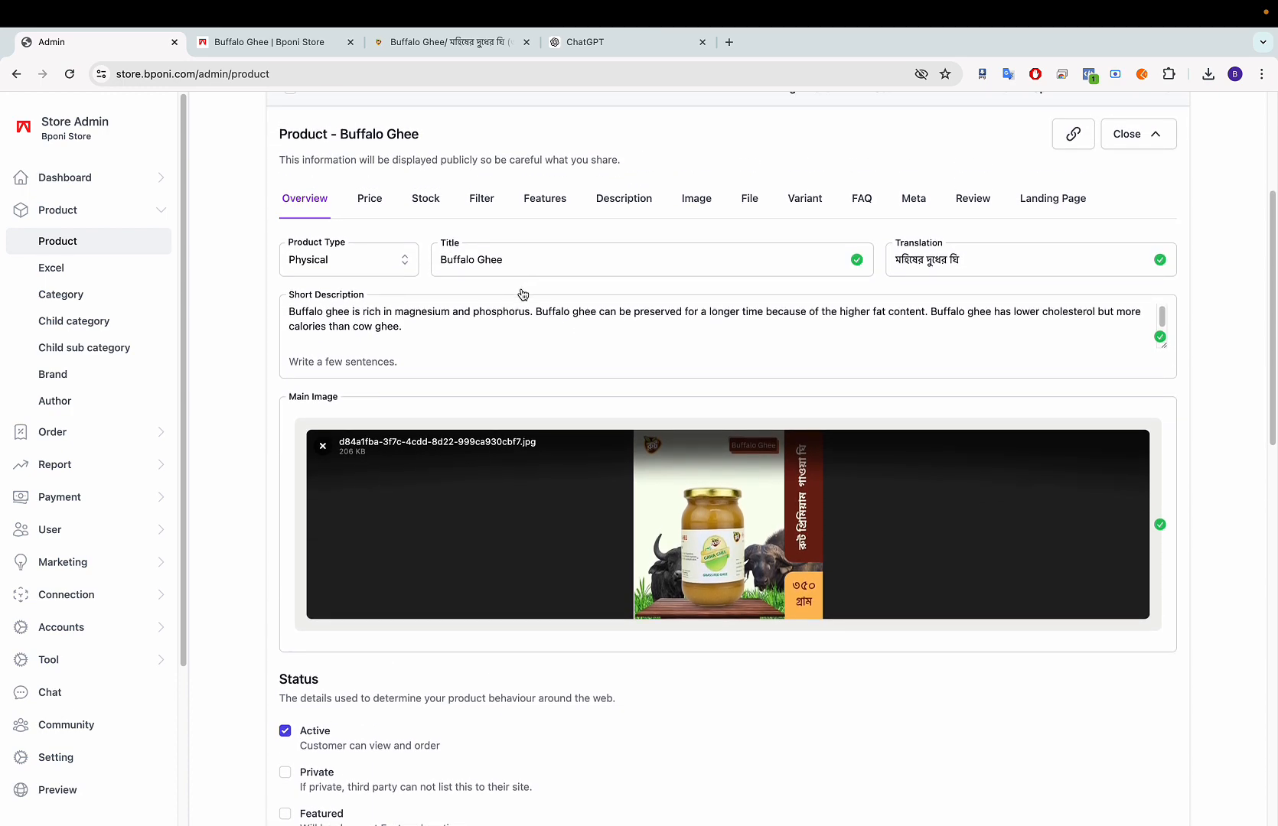
{"action": "scroll", "coordinate": [381, 339], "scroll_direction": "down", "scroll_amount": 1}
{"action": "scroll", "coordinate": [356, 546], "scroll_direction": "down", "scroll_amount": 3}
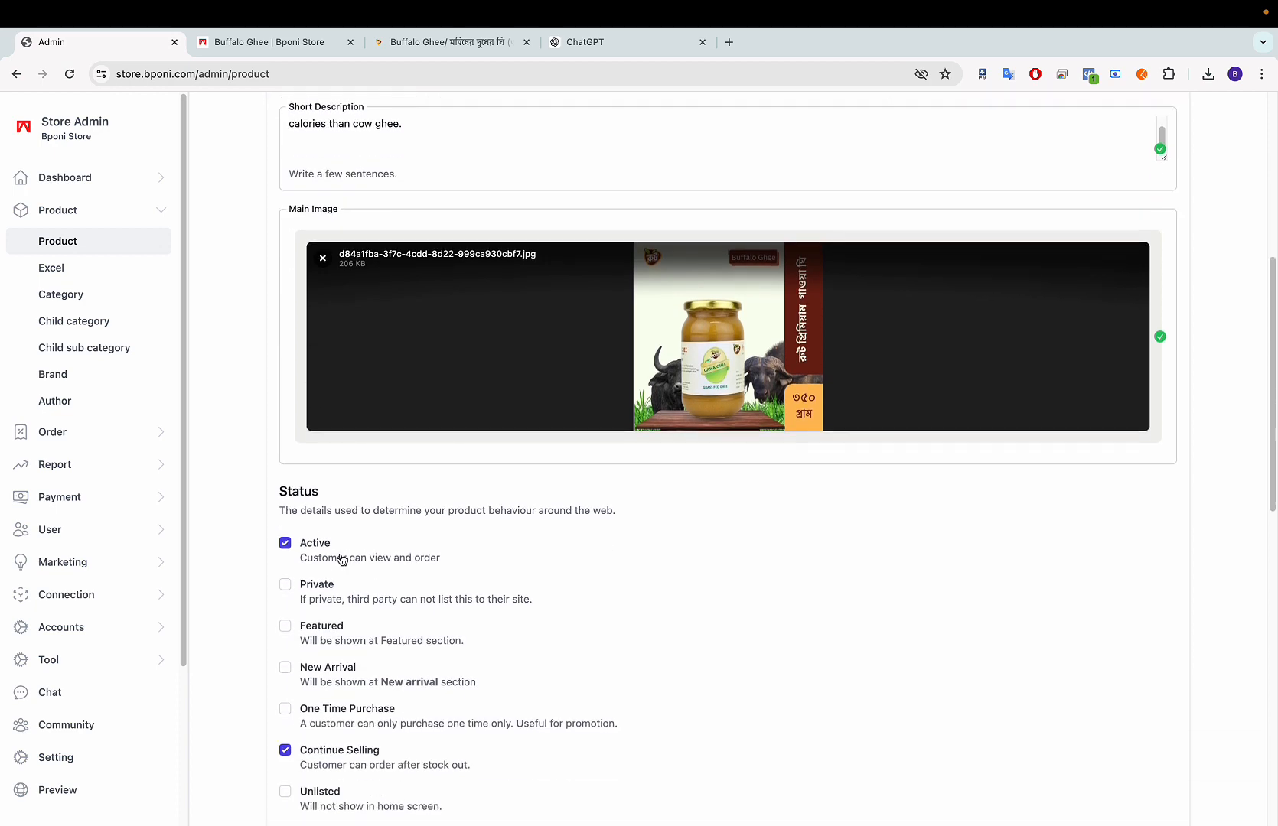
{"action": "scroll", "coordinate": [303, 727], "scroll_direction": "down", "scroll_amount": 1}
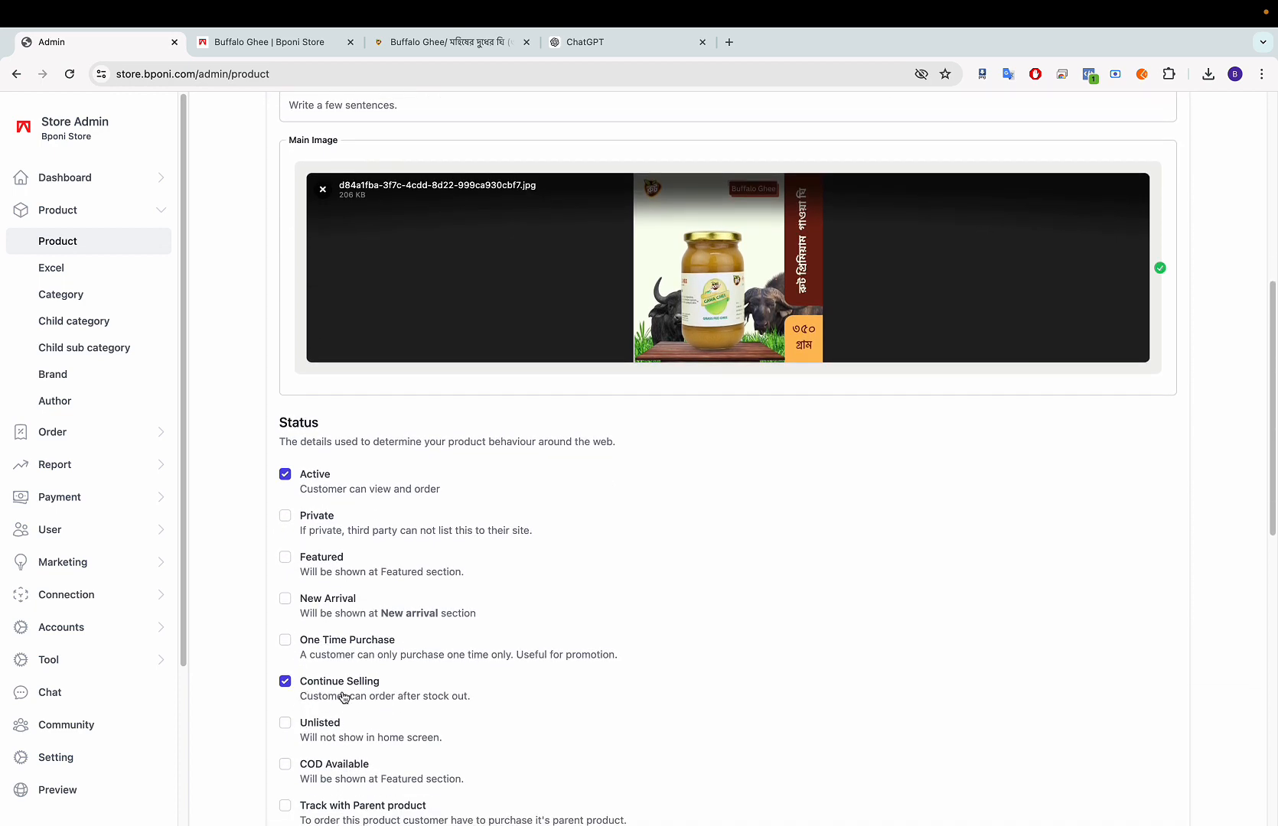
Step: Open Buffalo Ghee's price settings and review its cost, retail and regular prices and the wholesale options
{"action": "scroll", "coordinate": [339, 727], "scroll_direction": "up", "scroll_amount": 5}
{"action": "left_click", "coordinate": [370, 242]}
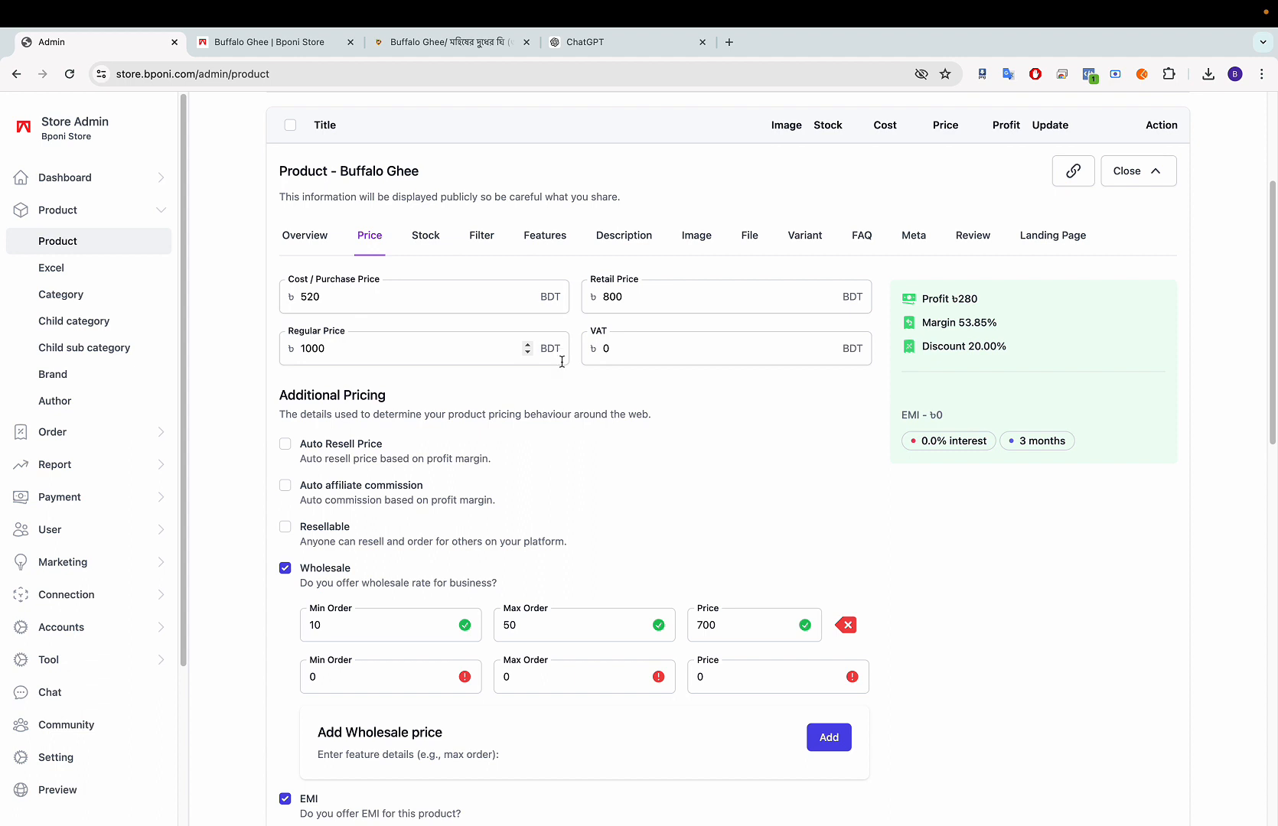
{"action": "scroll", "coordinate": [1023, 198], "scroll_direction": "up", "scroll_amount": 5}
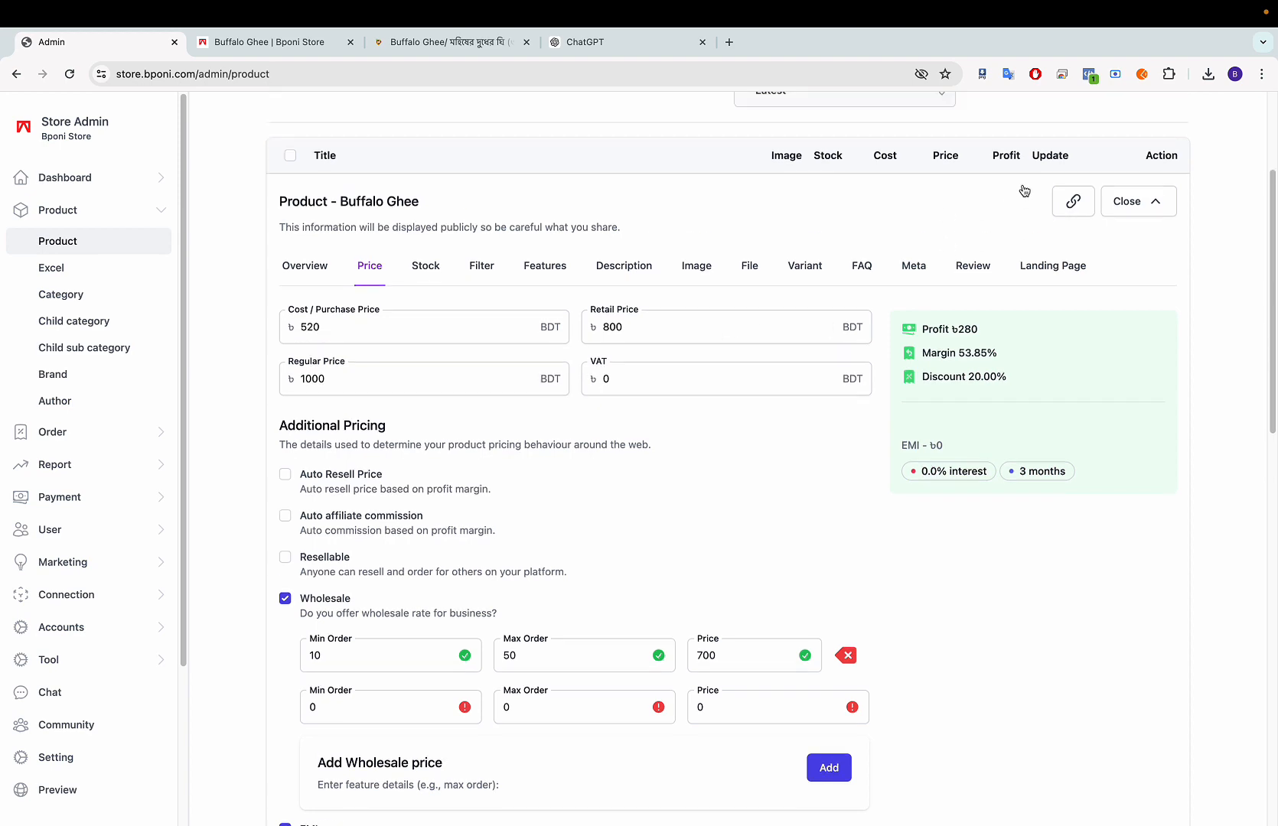